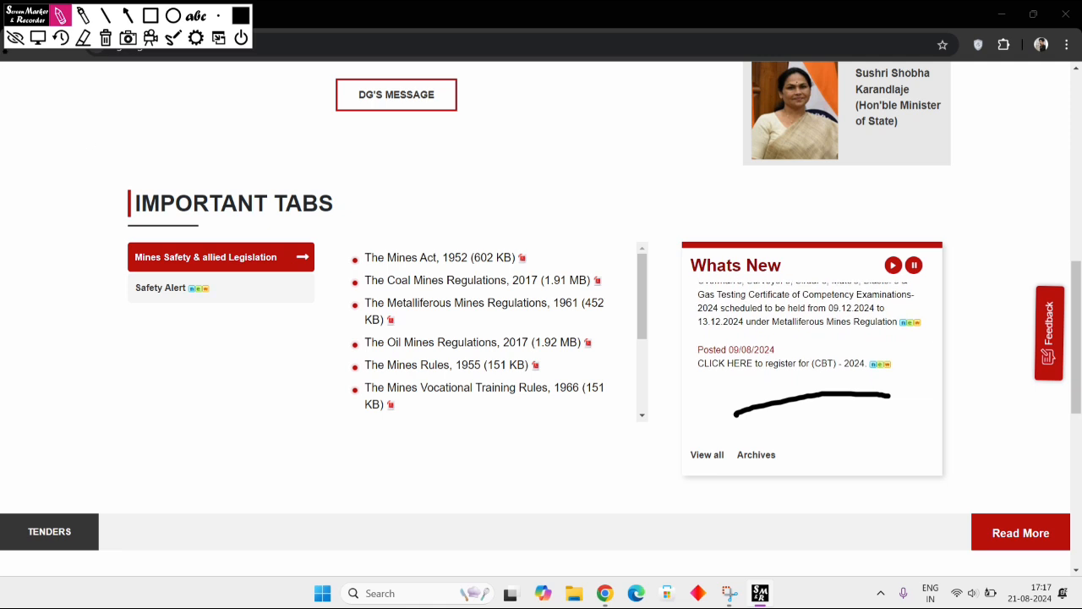
# - Open the CBT registration page from the What's New announcement and ready the freehand pen
pyautogui.click(16, 39)
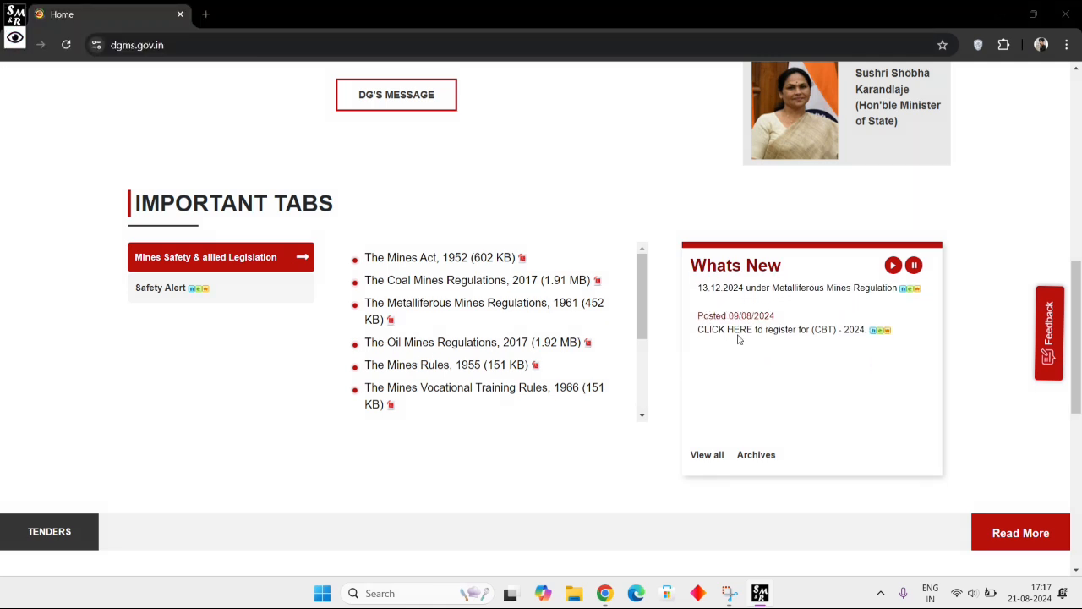
pyautogui.click(741, 326)
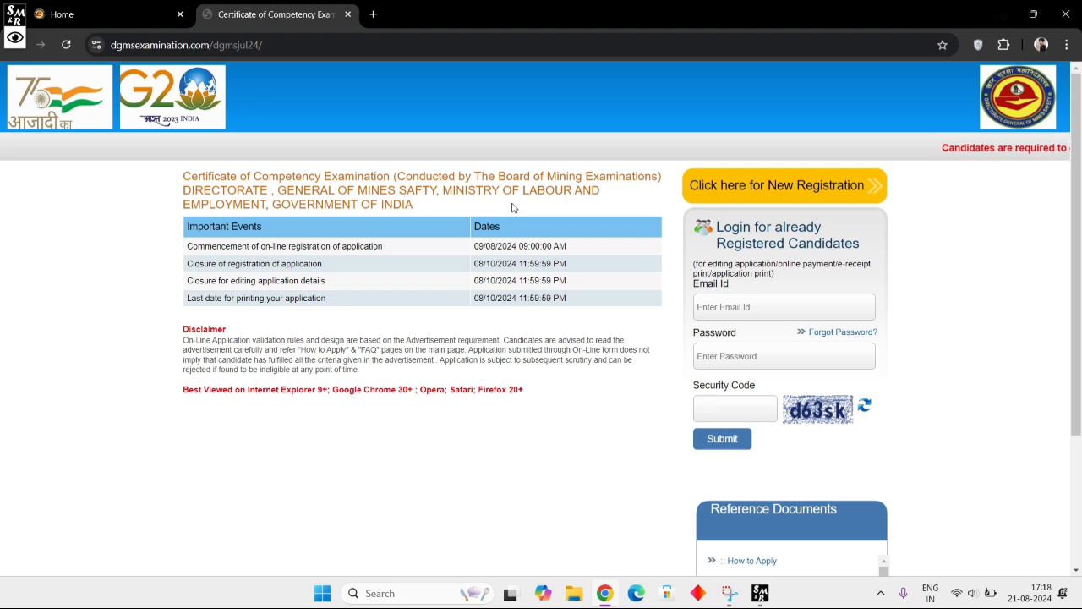
pyautogui.click(15, 37)
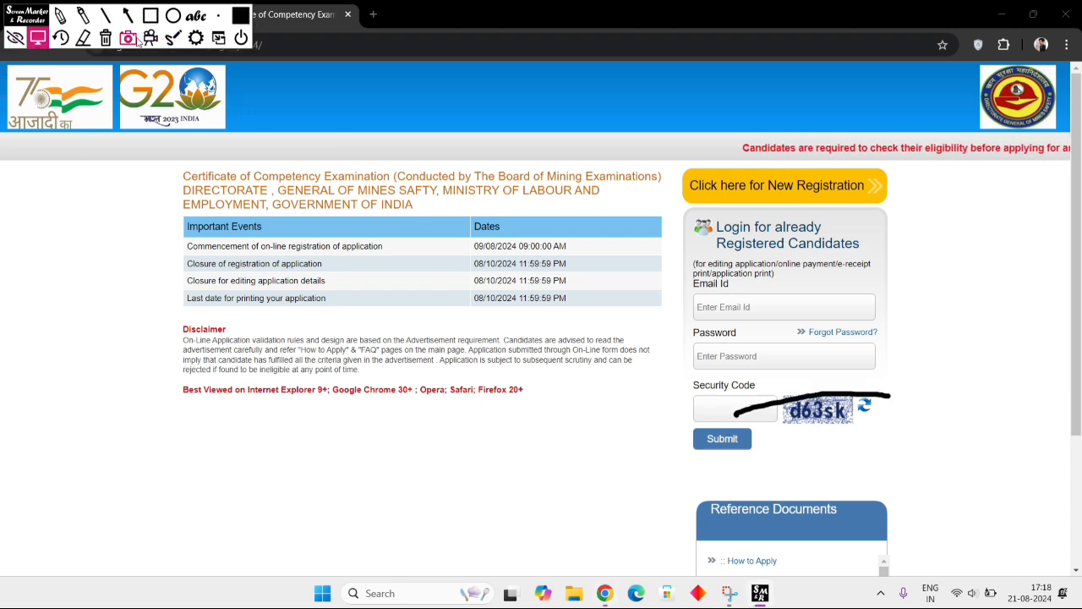
pyautogui.click(60, 38)
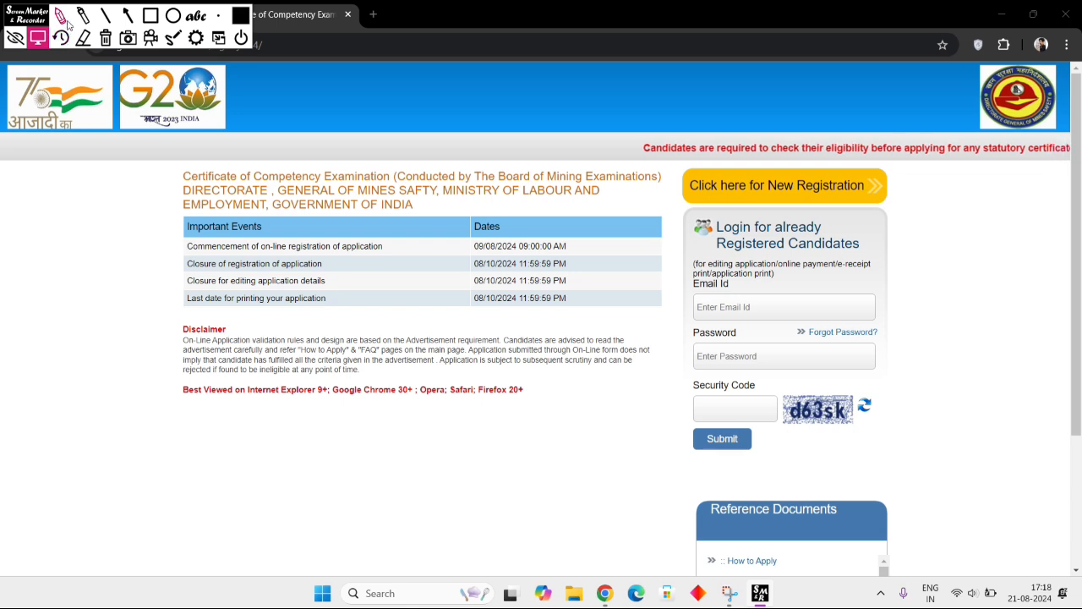
pyautogui.click(60, 15)
# - Underline the Important Events rows and their registration, editing-closure and printing dates
pyautogui.moveTo(166, 231); pyautogui.dragTo(238, 227)
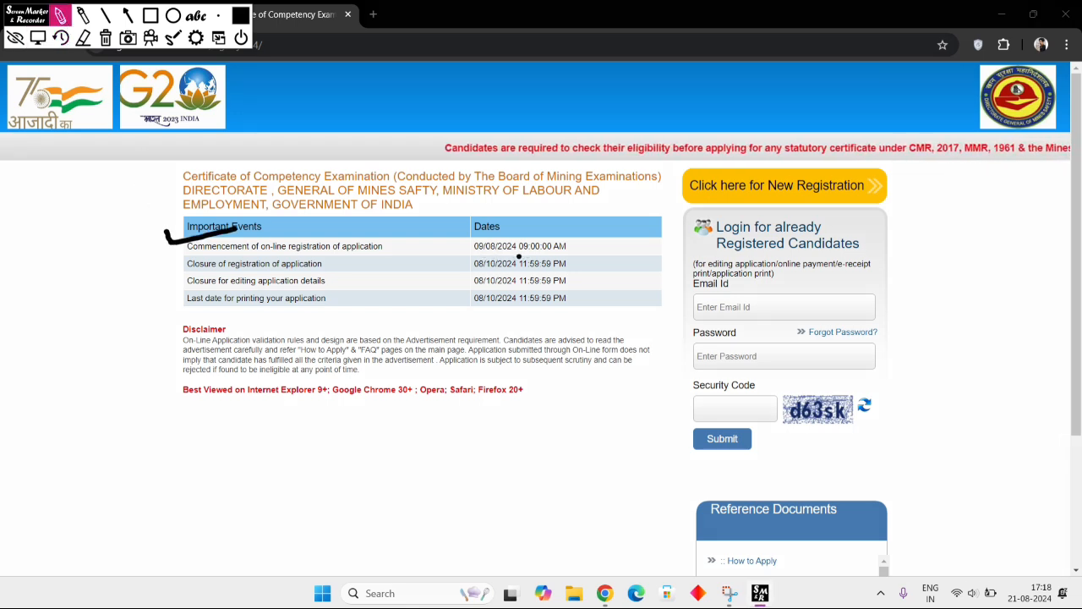
pyautogui.moveTo(174, 257)
pyautogui.mouseDown()
pyautogui.moveTo(203, 267)
pyautogui.moveTo(259, 260)
pyautogui.mouseUp()
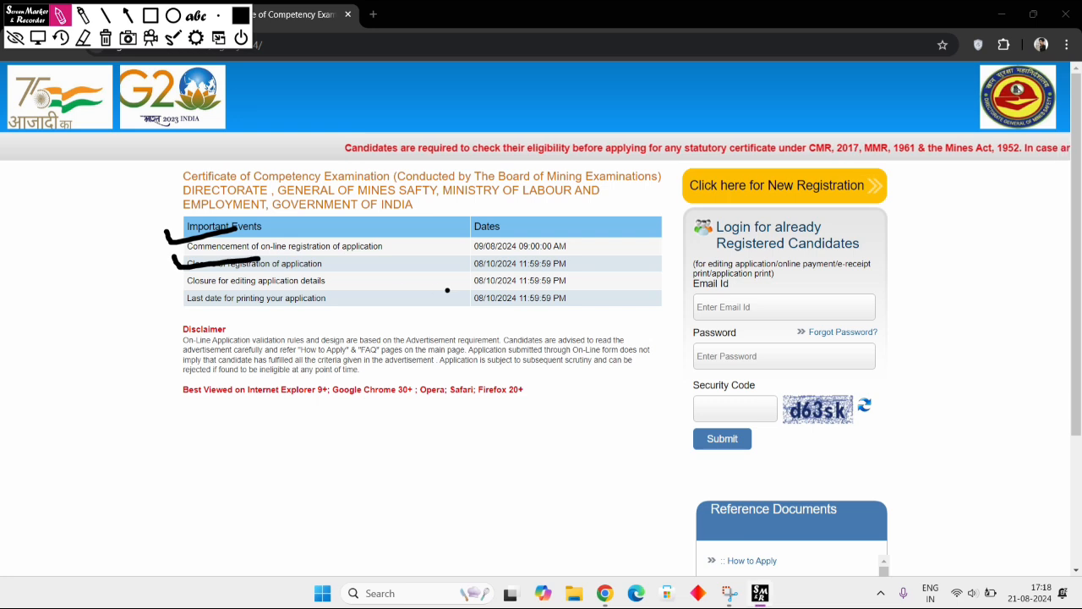
pyautogui.moveTo(473, 273); pyautogui.dragTo(547, 272)
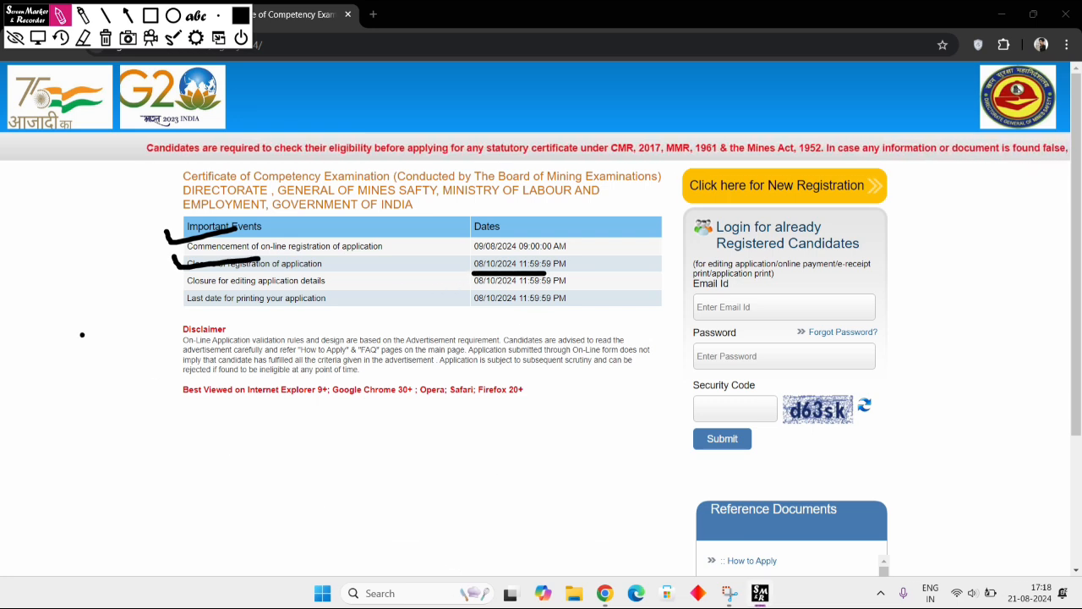
pyautogui.moveTo(165, 276)
pyautogui.mouseDown()
pyautogui.moveTo(162, 285)
pyautogui.moveTo(177, 288)
pyautogui.moveTo(224, 282)
pyautogui.mouseUp()
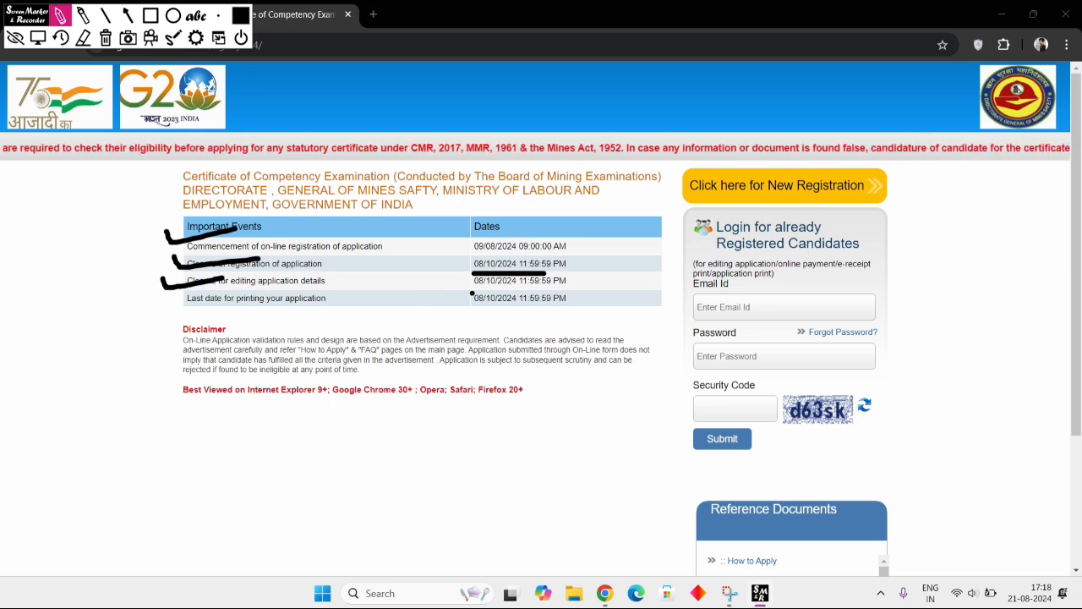
pyautogui.moveTo(474, 291); pyautogui.dragTo(539, 290)
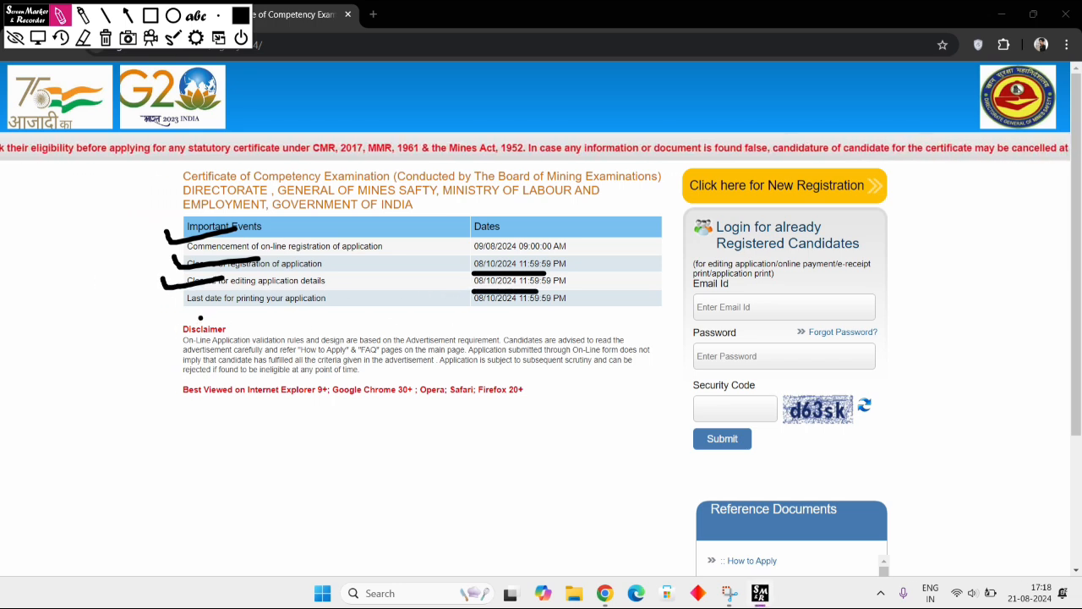
pyautogui.moveTo(218, 314); pyautogui.dragTo(351, 315)
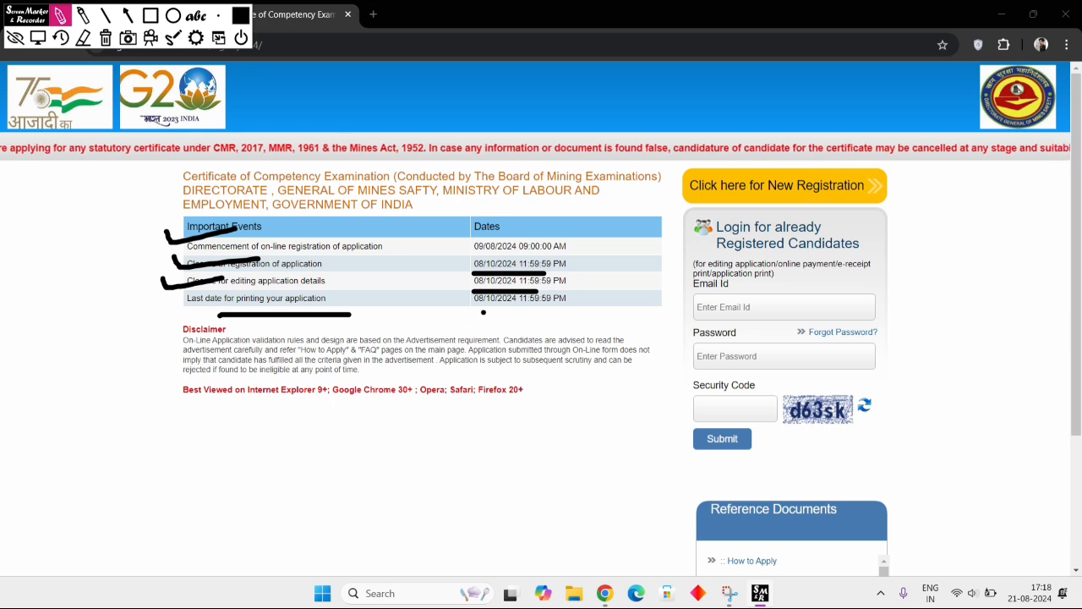
pyautogui.moveTo(478, 311); pyautogui.dragTo(552, 312)
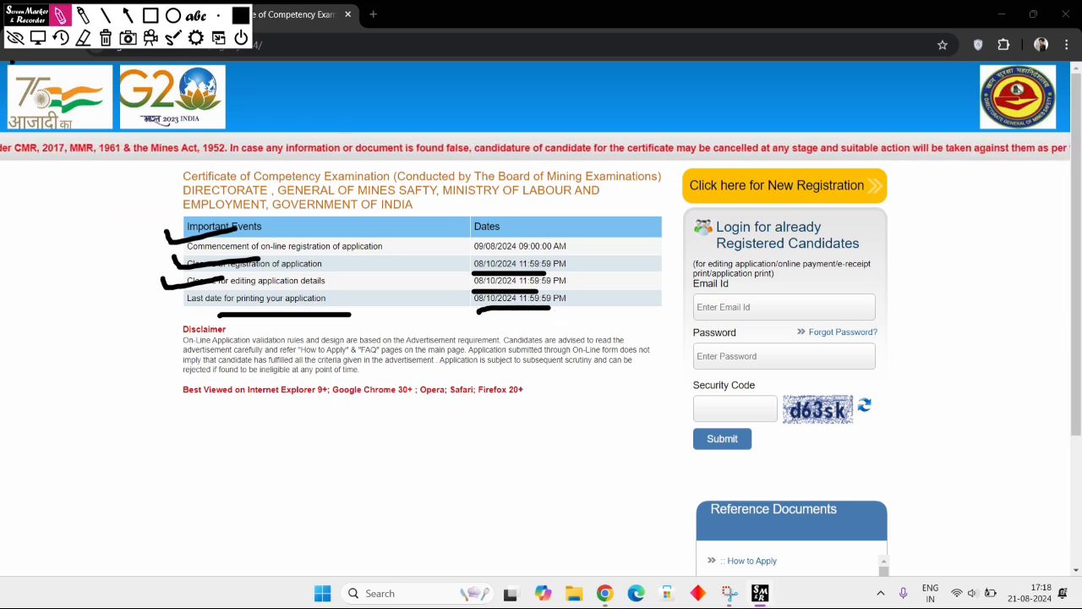
# - Clear all annotation strokes and hide the annotation tools
pyautogui.click(62, 38)
pyautogui.click(62, 38)
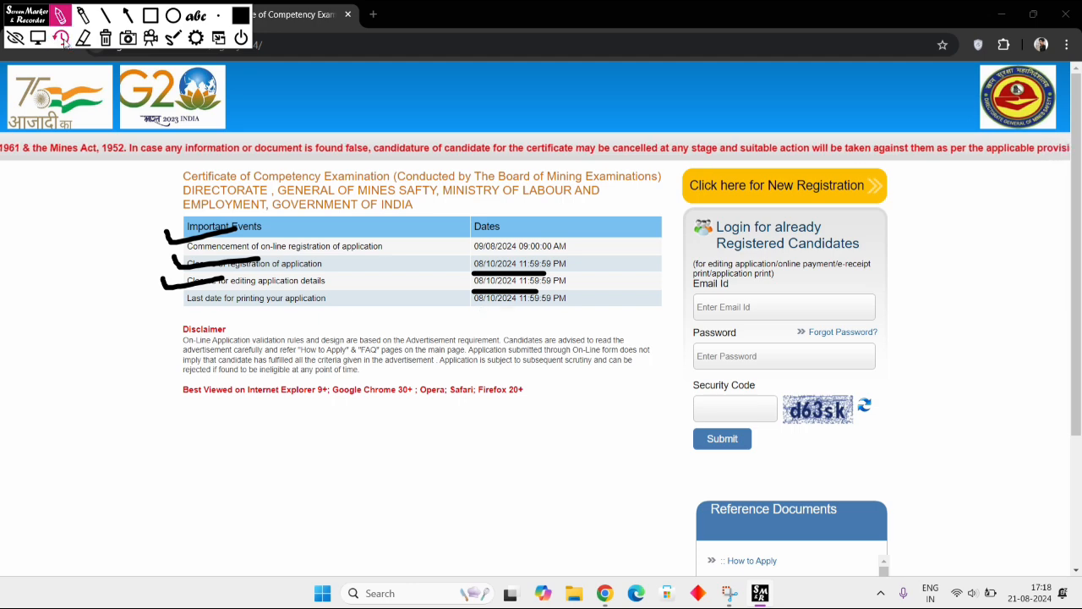
pyautogui.click(62, 39)
pyautogui.click(62, 39)
pyautogui.click(62, 39)
pyautogui.click(61, 39)
pyautogui.click(62, 39)
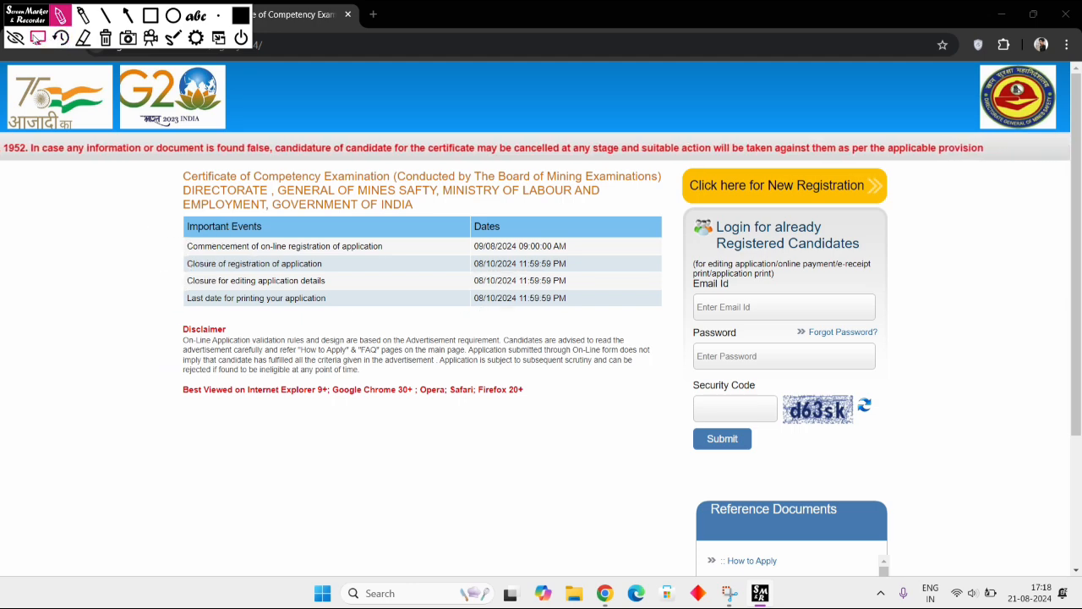
pyautogui.click(15, 38)
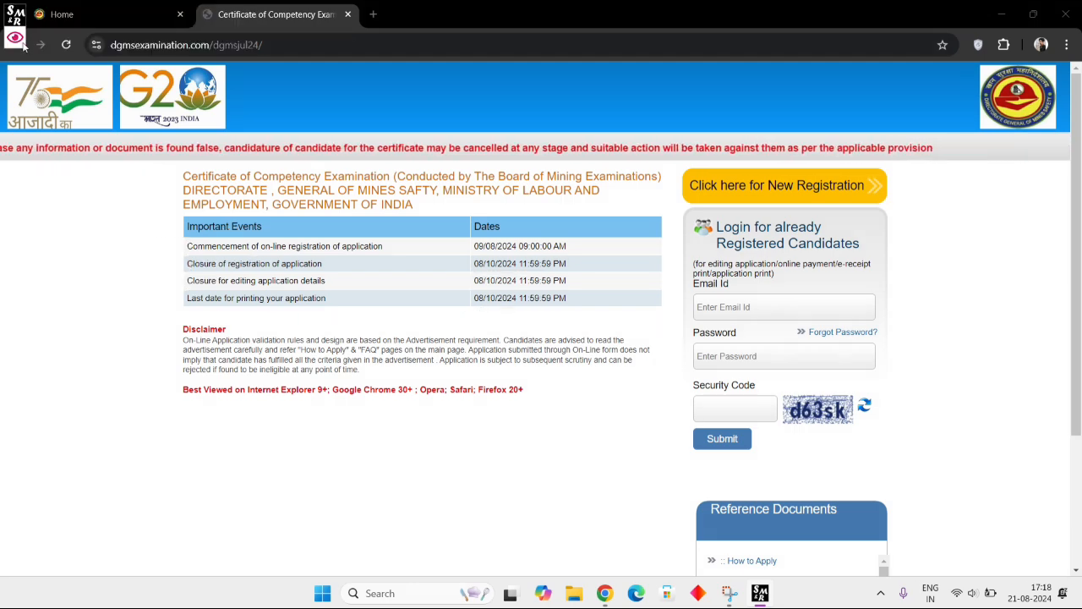
# - Start a new candidate registration and underline the Debarred Status by BME question
pyautogui.click(771, 193)
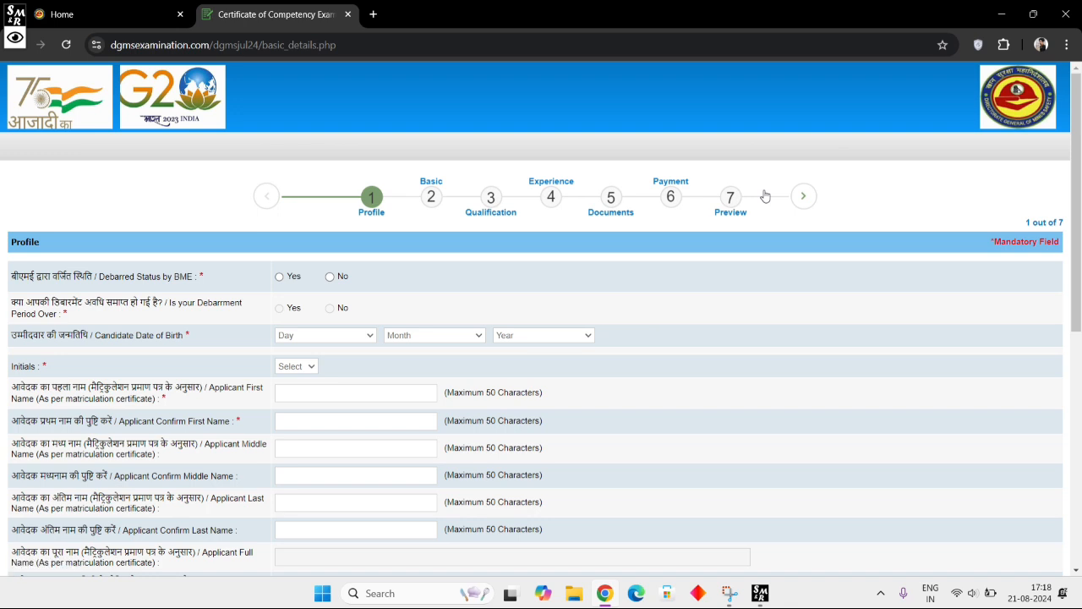
pyautogui.scroll(-1, 752, 184)
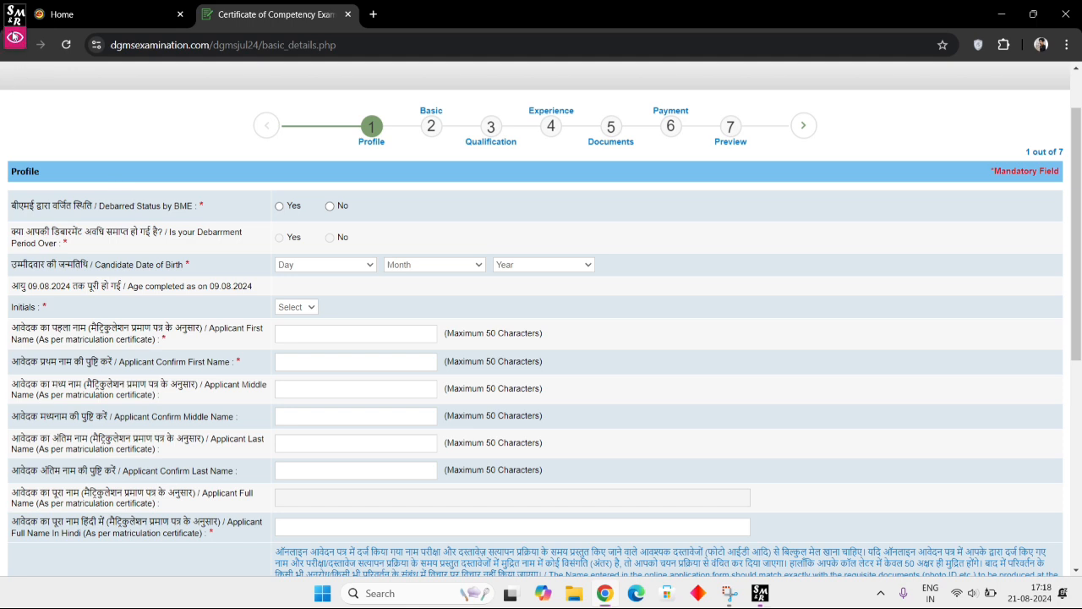
pyautogui.click(13, 36)
pyautogui.click(60, 17)
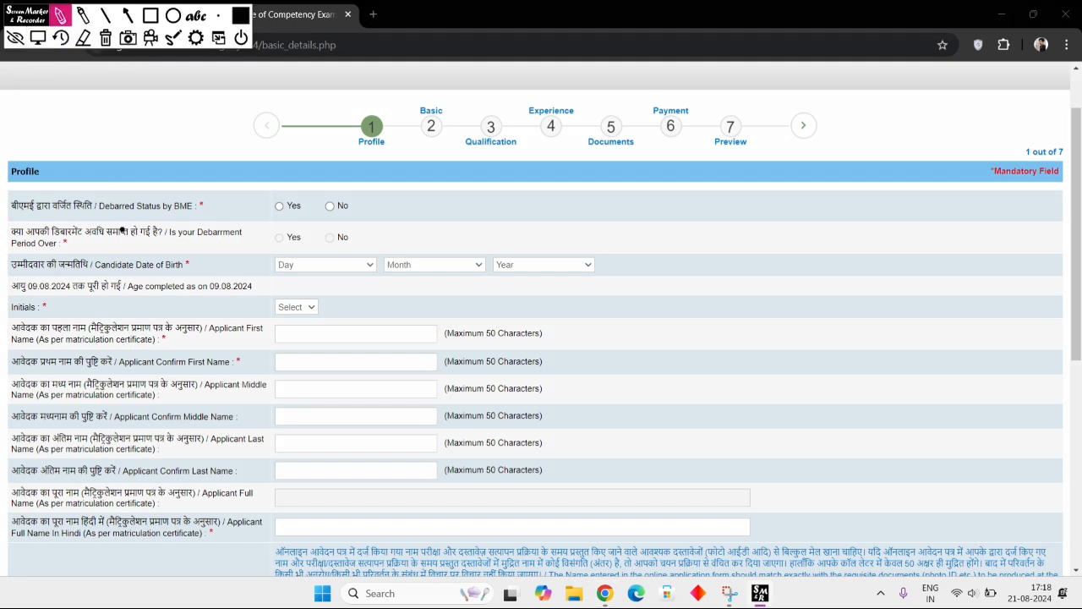
pyautogui.moveTo(108, 217); pyautogui.dragTo(241, 216)
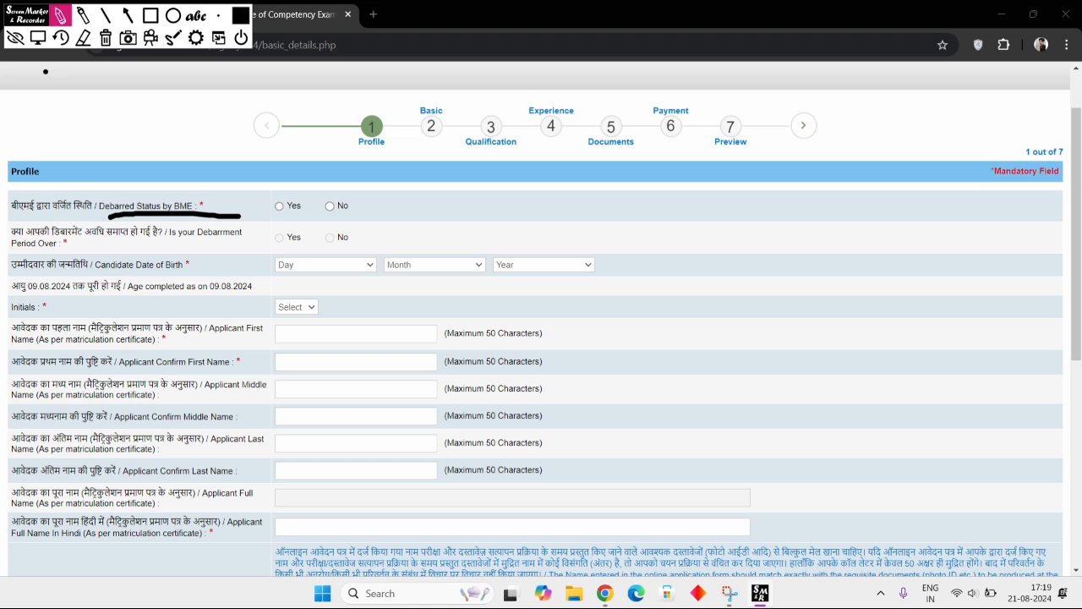
pyautogui.click(15, 37)
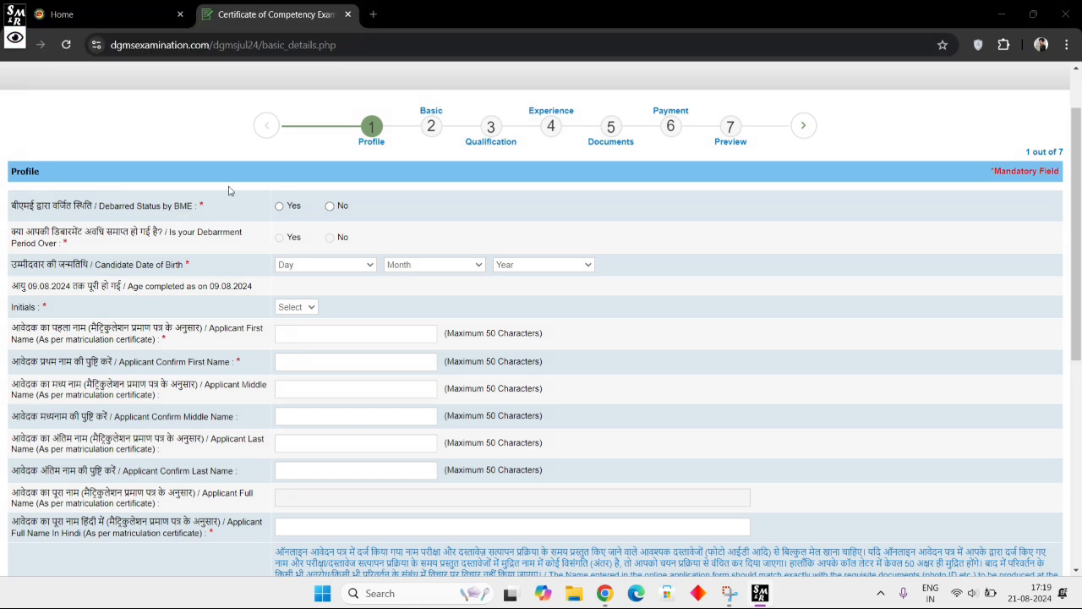
# - Answer No to Debarred Status by BME
pyautogui.click(329, 206)
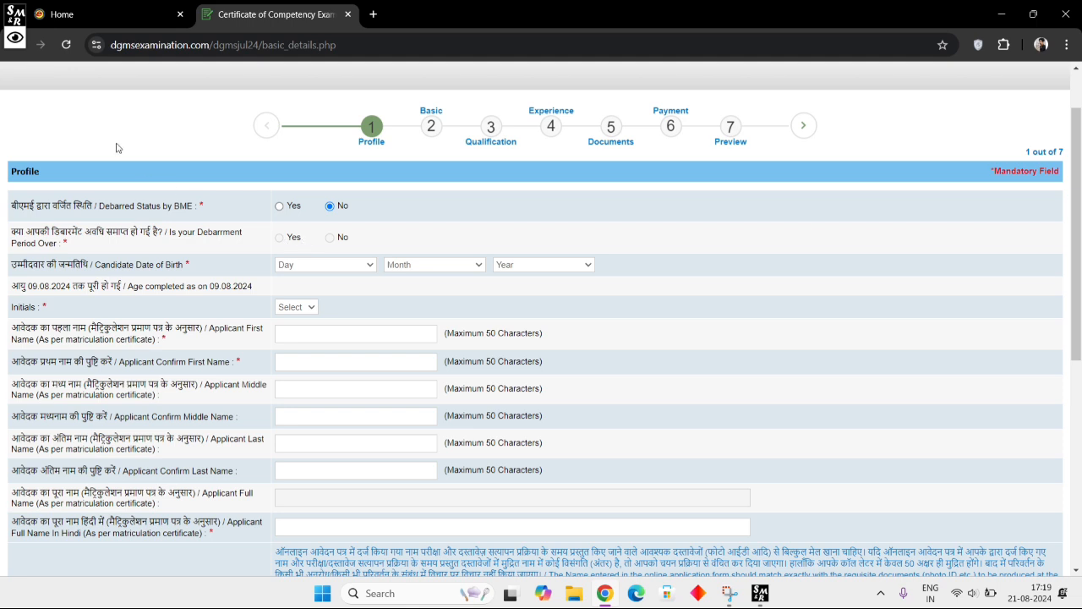
pyautogui.click(26, 52)
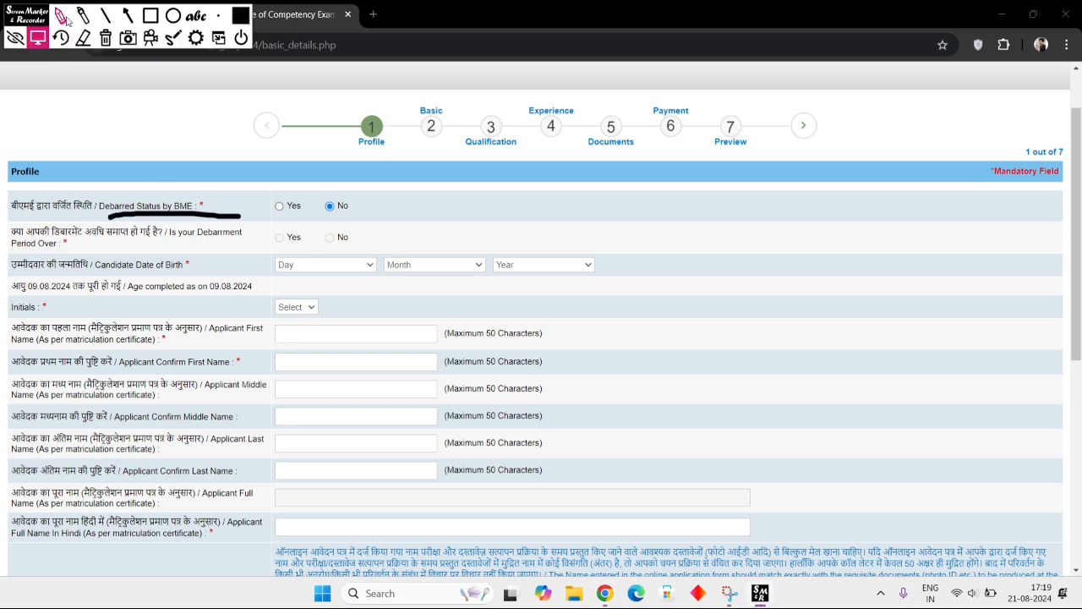
pyautogui.moveTo(352, 235)
pyautogui.mouseDown()
pyautogui.moveTo(328, 220)
pyautogui.moveTo(310, 242)
pyautogui.moveTo(352, 238)
pyautogui.mouseUp()
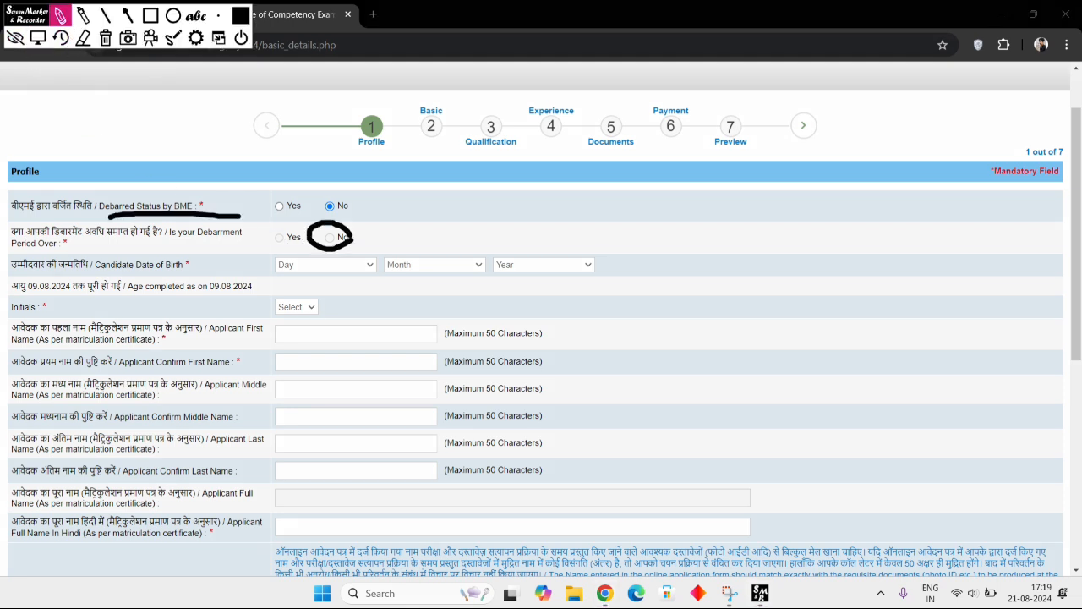
pyautogui.click(64, 38)
pyautogui.click(15, 38)
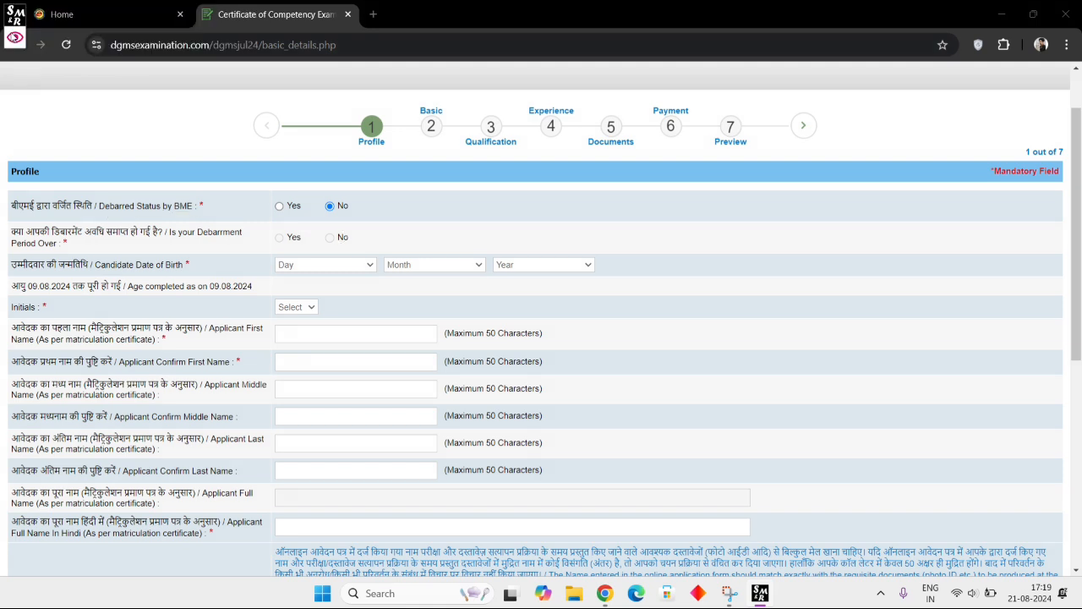
# - Set the date of birth to 07 March 1998
pyautogui.click(324, 269)
pyautogui.click(300, 354)
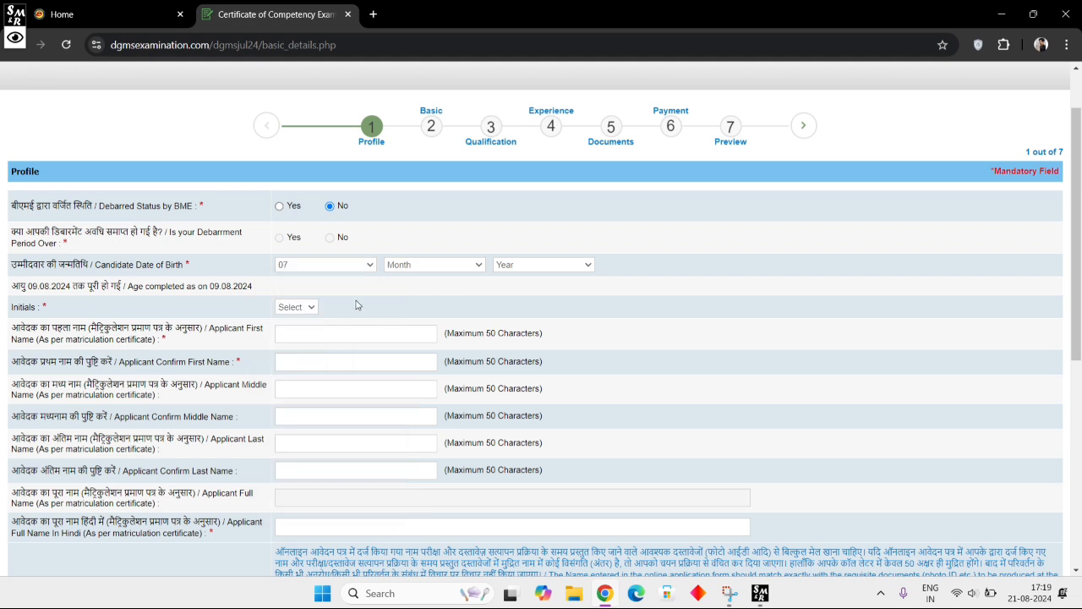
pyautogui.click(410, 267)
pyautogui.click(411, 310)
pyautogui.click(516, 265)
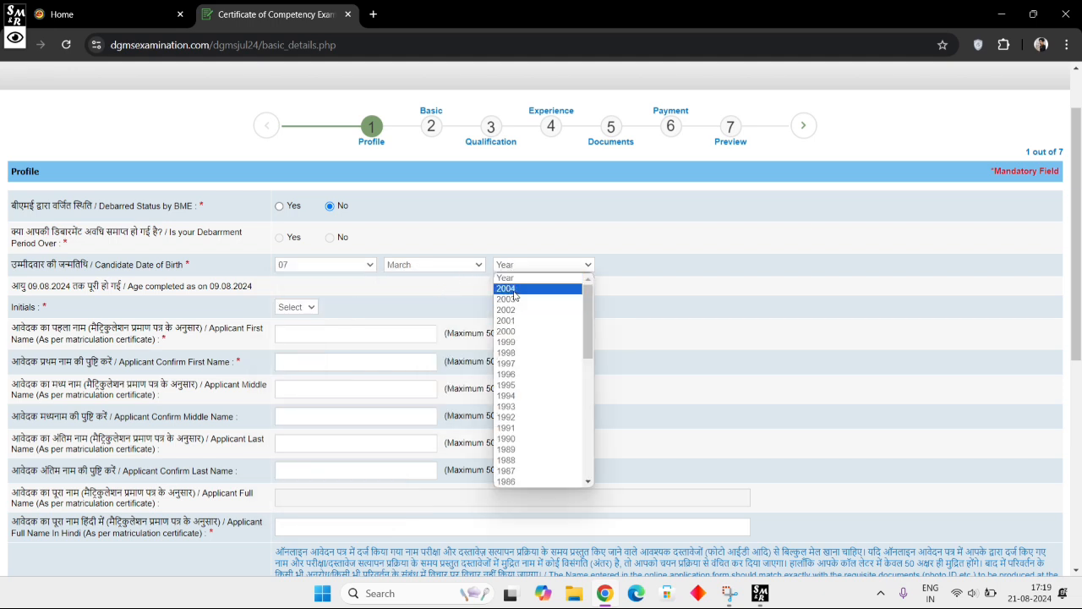
pyautogui.click(516, 353)
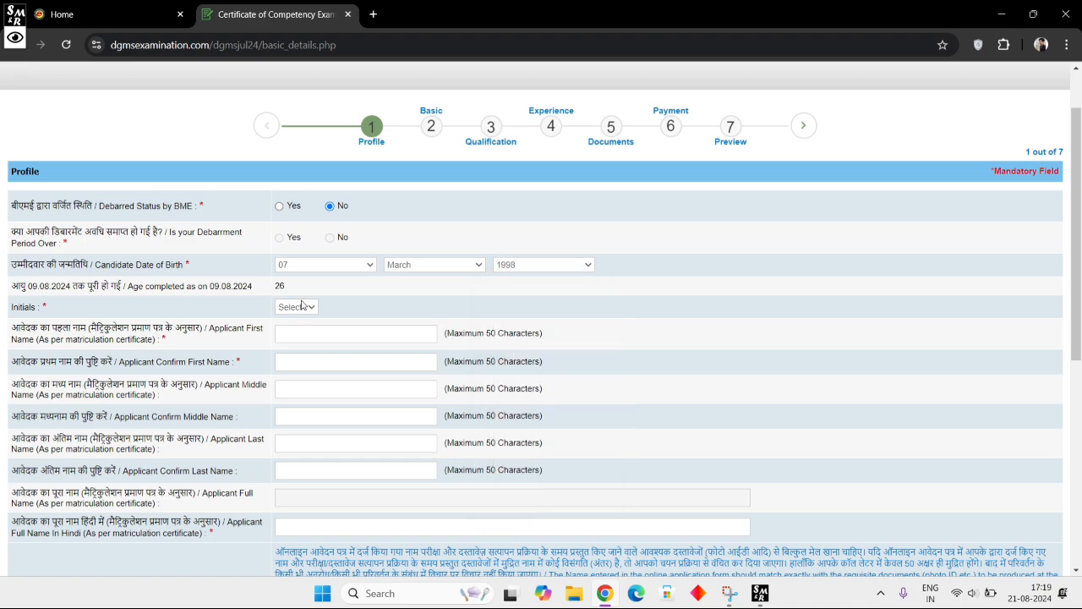
pyautogui.scroll(-1, 297, 318)
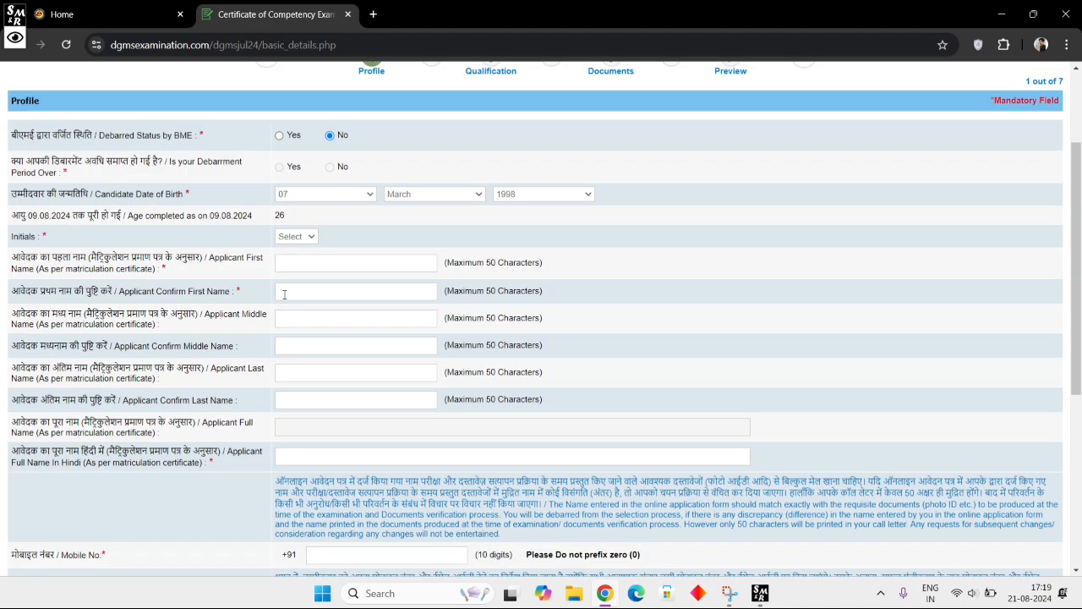
# - Set the initial to Shri, then enter and confirm the applicant's first name
pyautogui.click(291, 237)
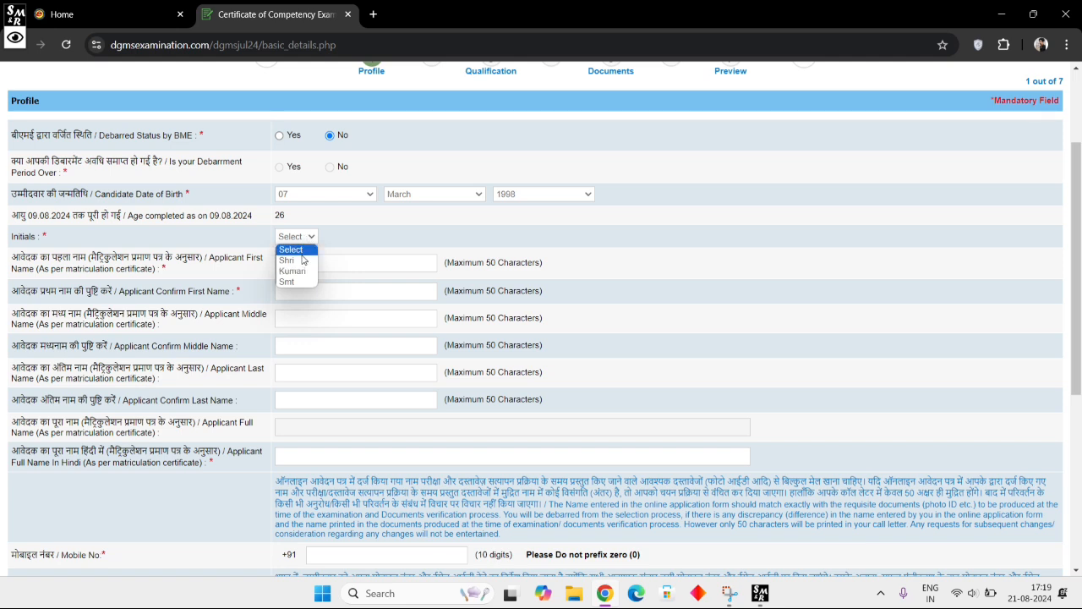
pyautogui.click(298, 260)
pyautogui.click(309, 263)
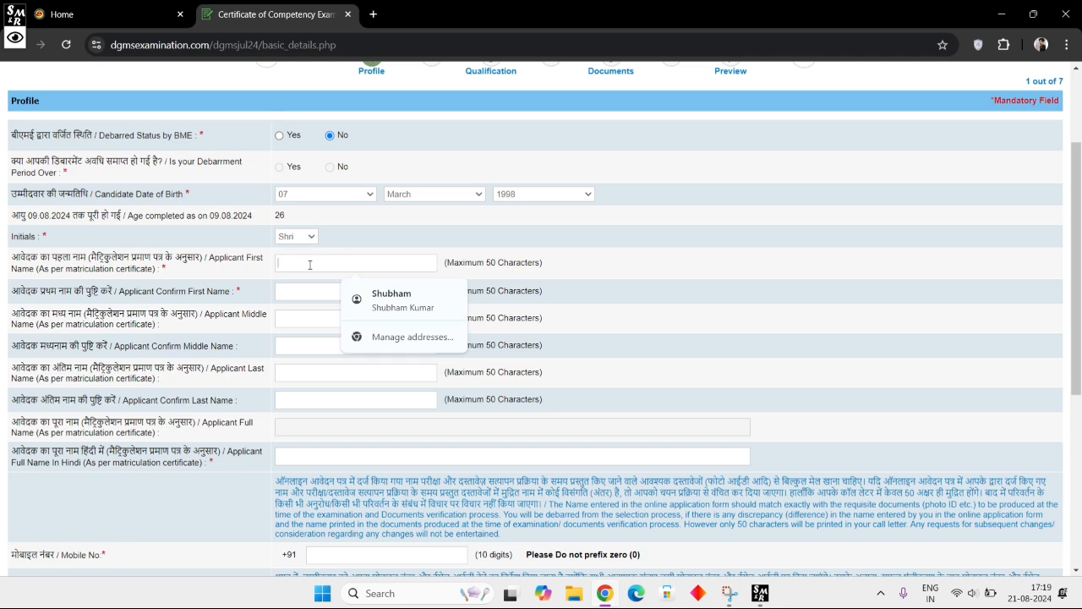
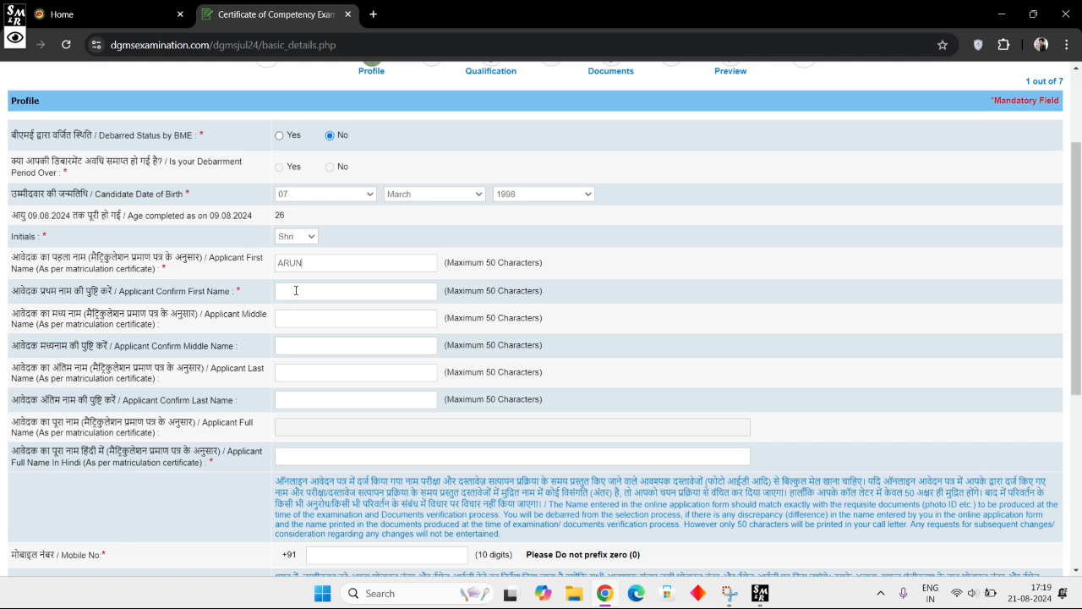
pyautogui.click(296, 290)
# - Enter and confirm the applicant's middle name and last name
pyautogui.click(291, 321)
pyautogui.click(291, 344)
pyautogui.click(291, 346)
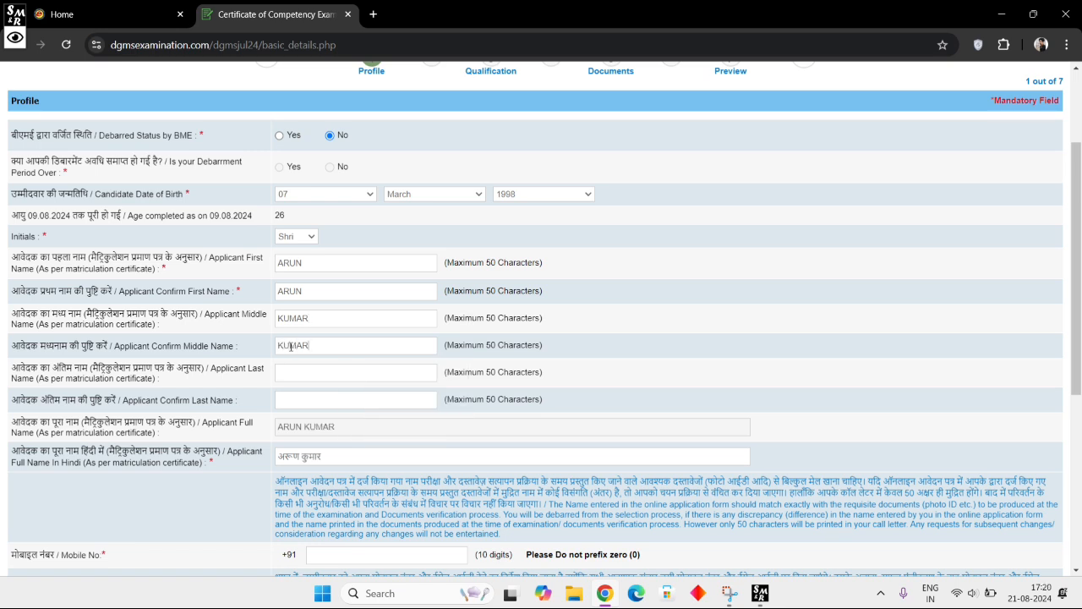
pyautogui.click(303, 372)
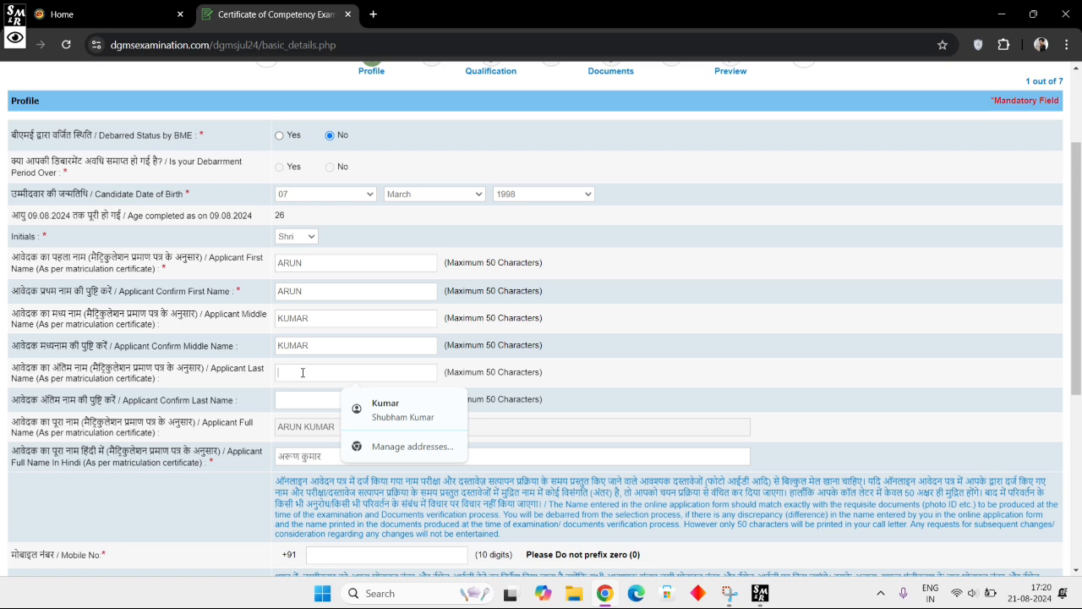
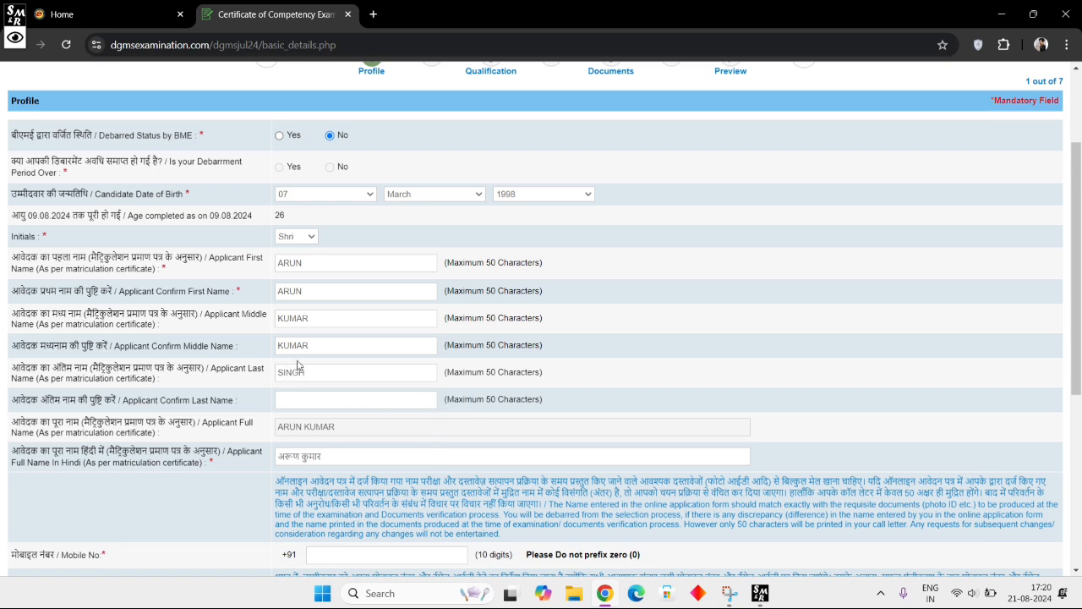
pyautogui.click(315, 403)
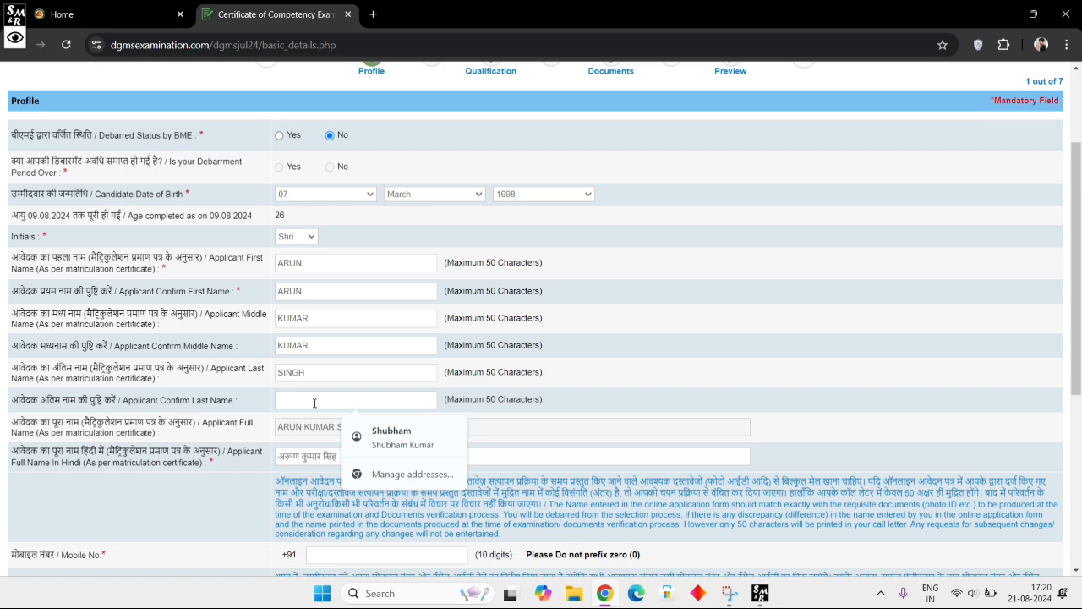
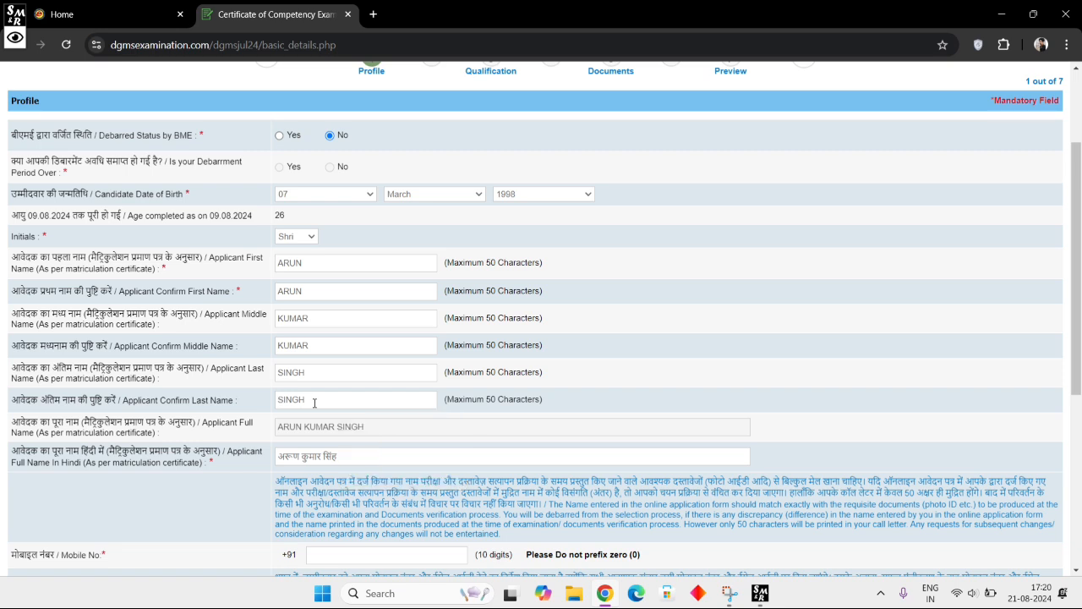
# - Mark up the full-name area below the name fields, then undo the marks
pyautogui.click(14, 37)
pyautogui.click(61, 16)
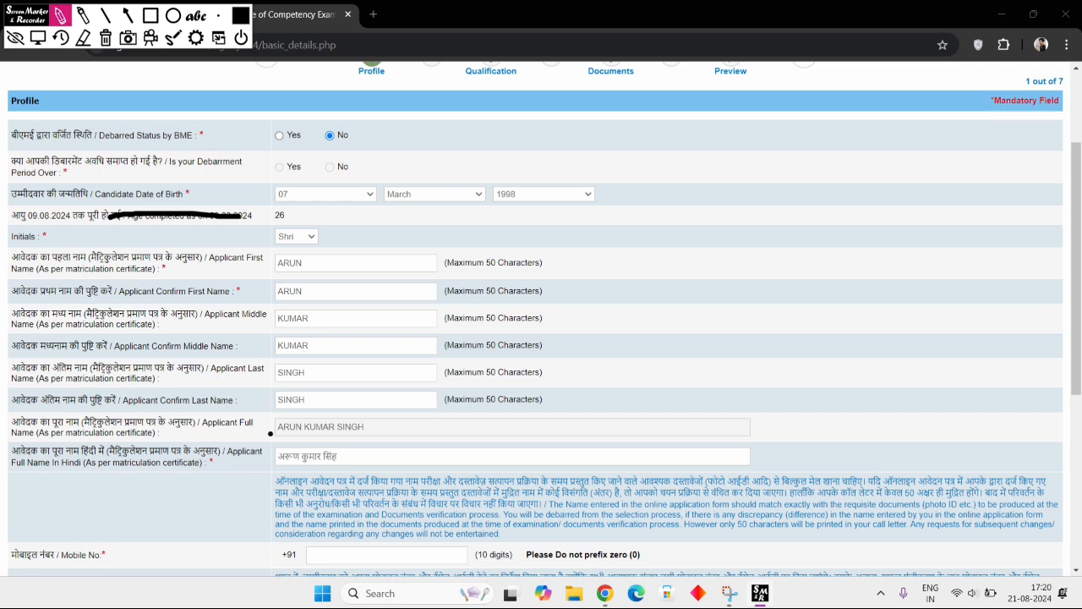
pyautogui.moveTo(271, 434); pyautogui.dragTo(385, 436)
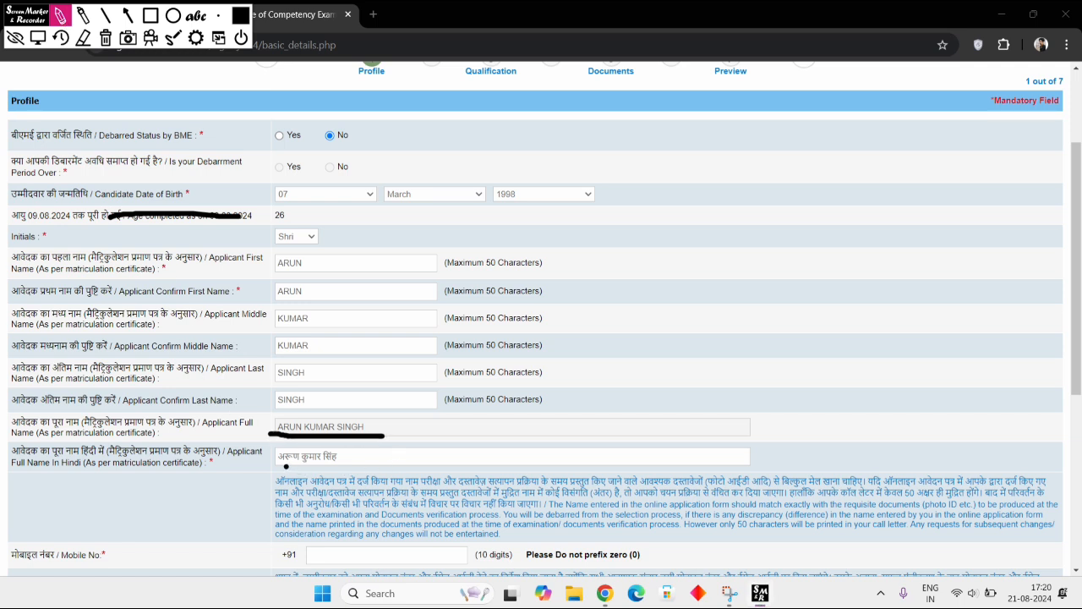
pyautogui.moveTo(286, 466)
pyautogui.mouseDown()
pyautogui.moveTo(347, 470)
pyautogui.moveTo(394, 443)
pyautogui.mouseUp()
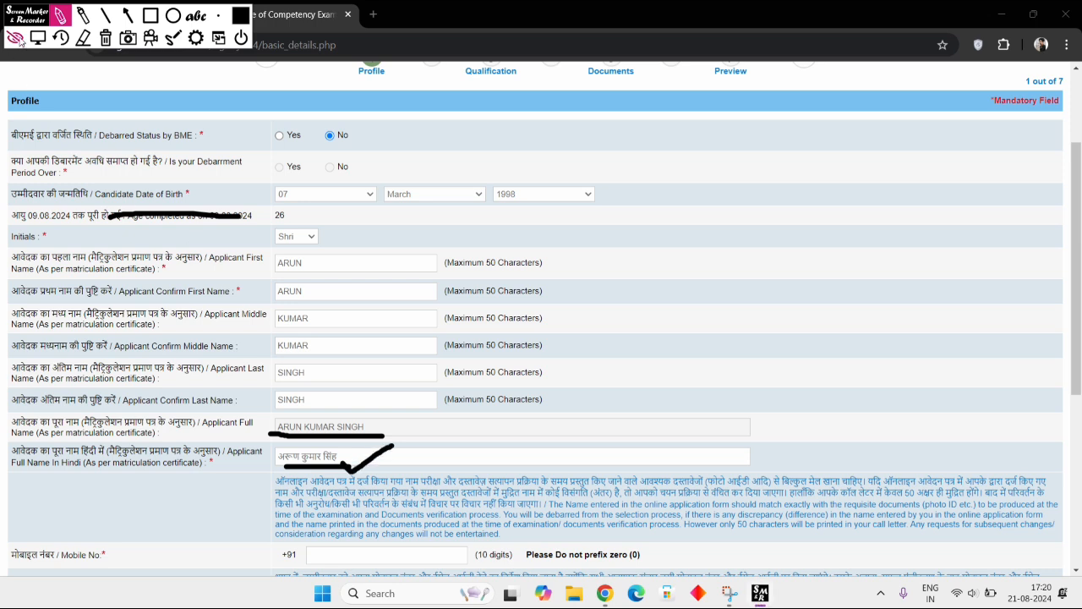
pyautogui.click(62, 48)
pyautogui.click(62, 48)
pyautogui.click(63, 48)
pyautogui.click(63, 48)
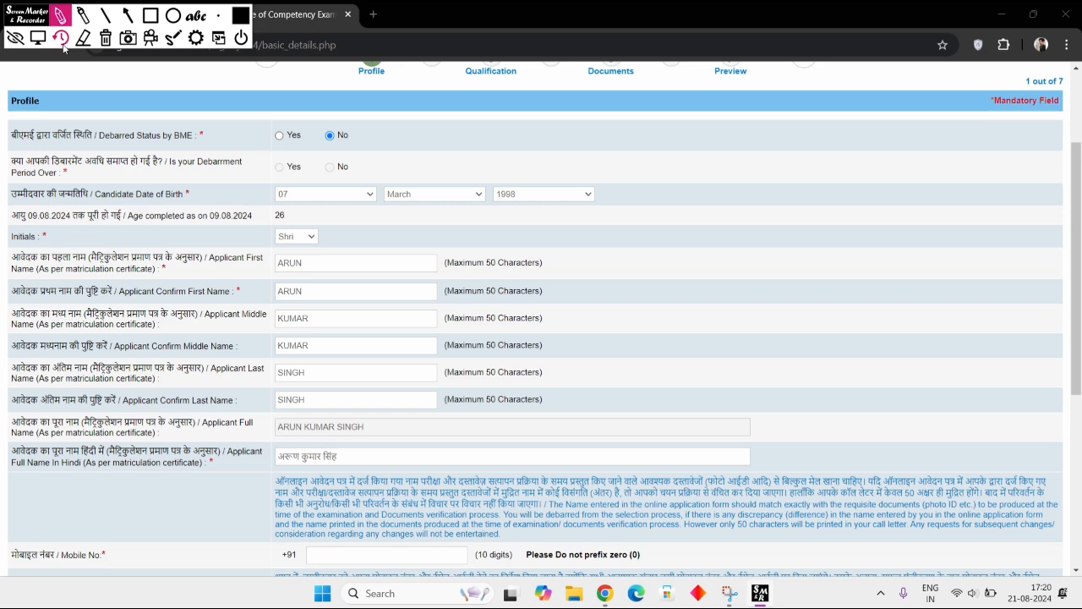
# - Fill Mobile No and Confirm Mobile No with the applicant's number, plus an alternative number
pyautogui.click(16, 39)
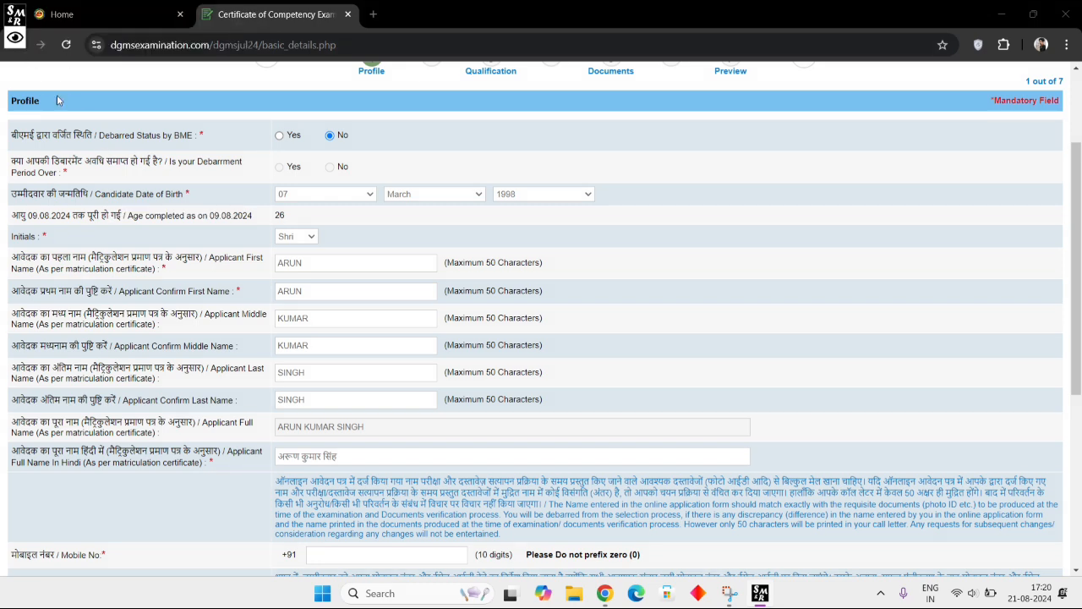
pyautogui.scroll(-3, 85, 118)
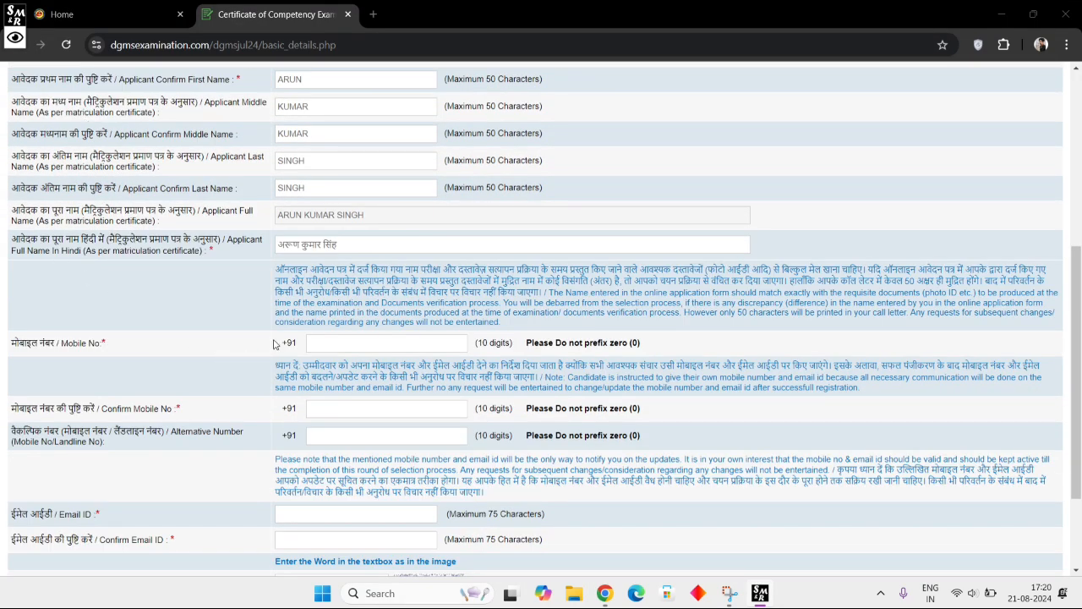
pyautogui.click(333, 343)
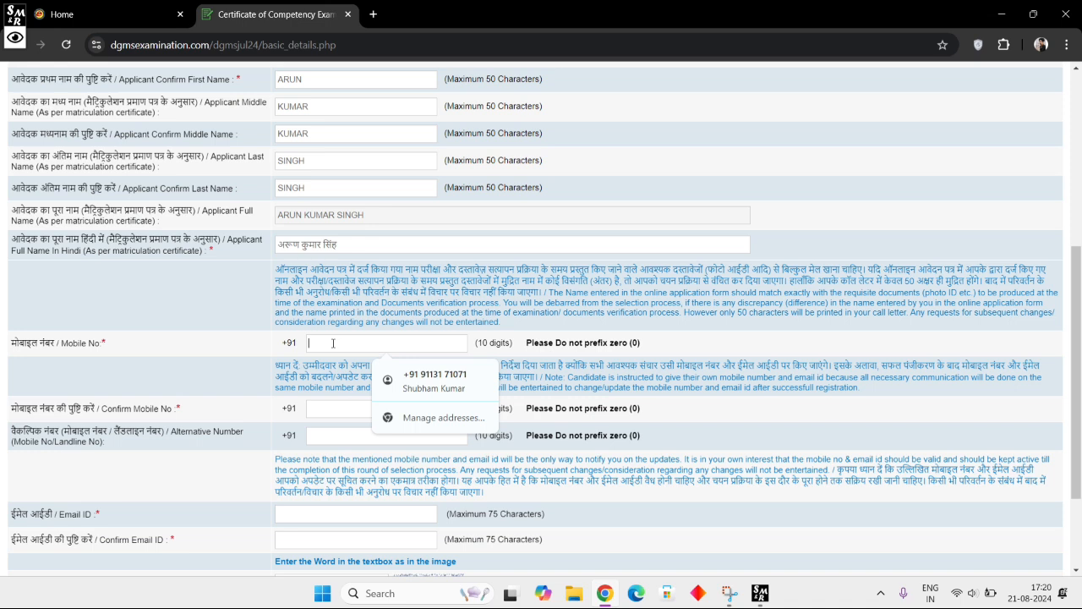
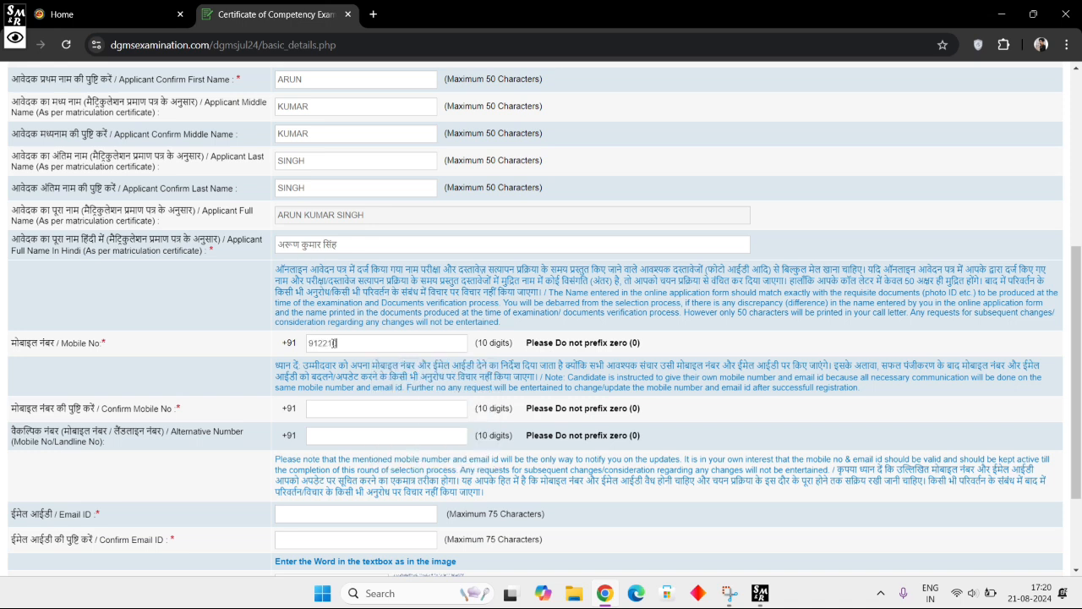
pyautogui.click(325, 408)
pyautogui.click(323, 437)
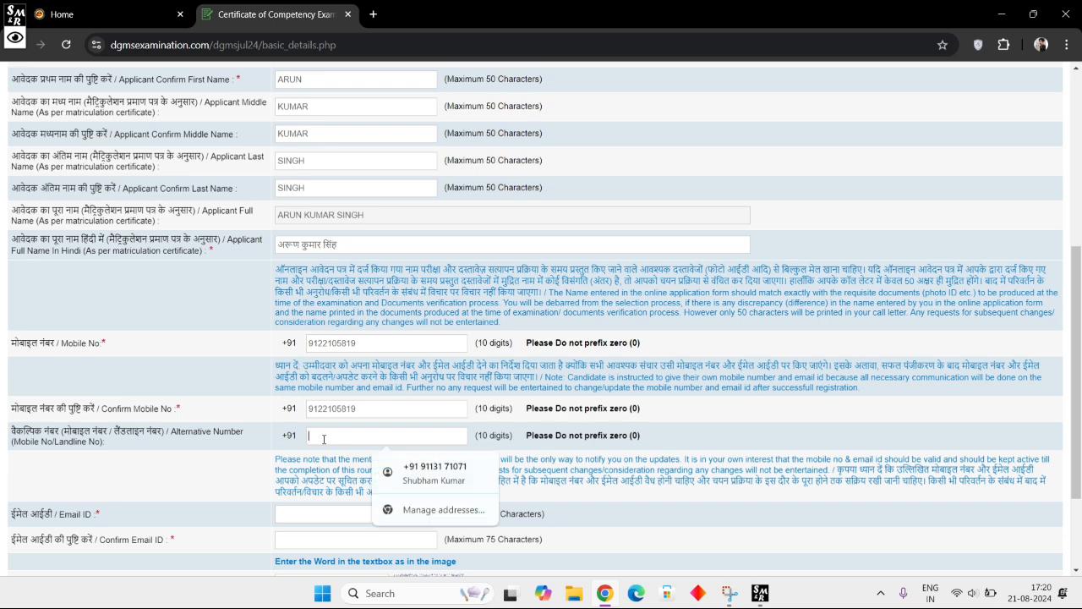
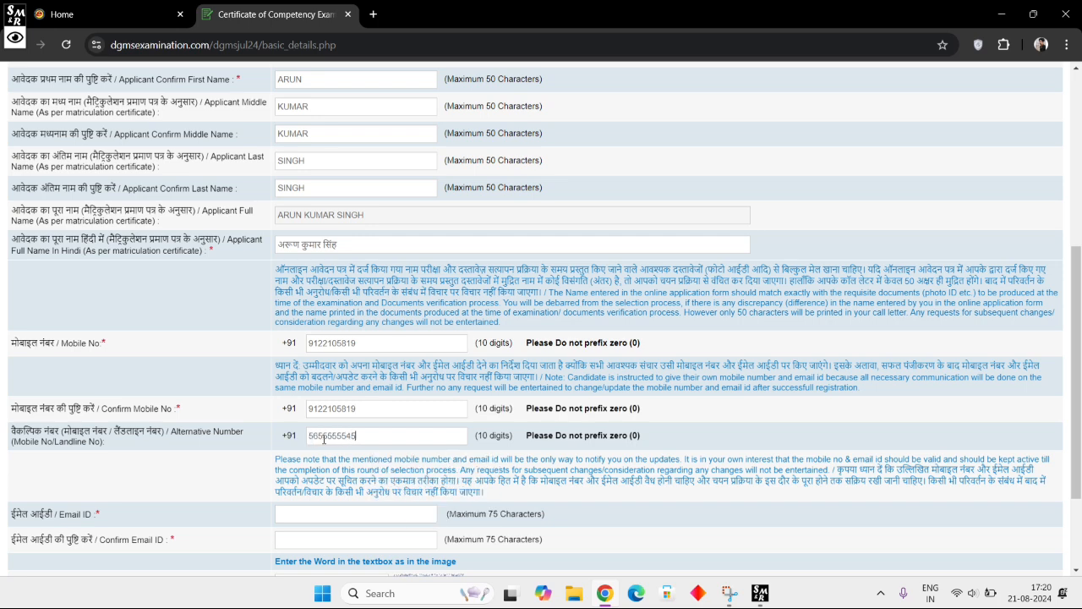
pyautogui.scroll(-1, 324, 439)
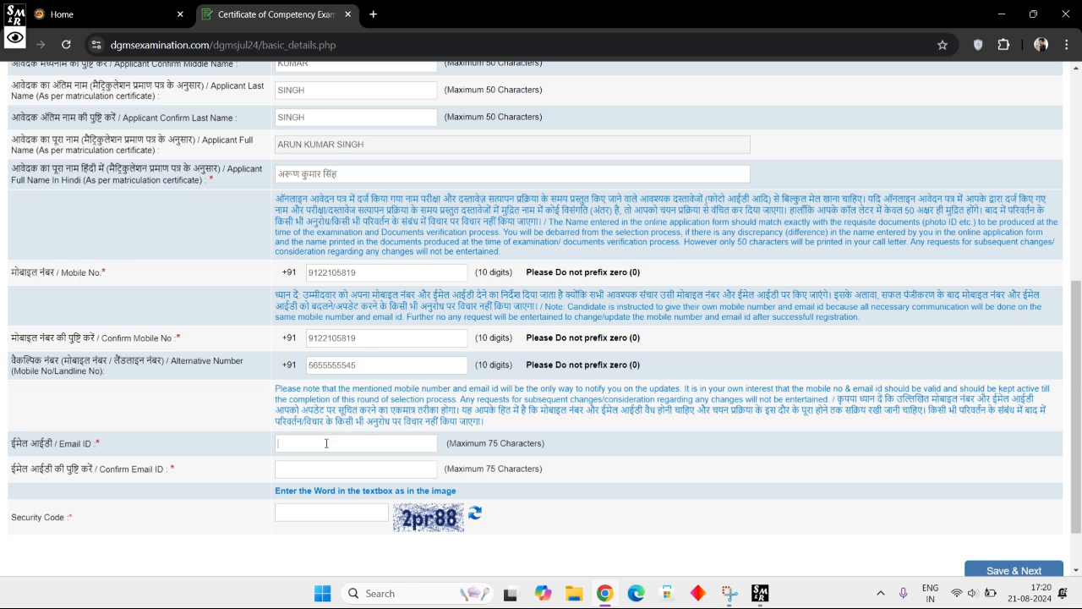
# - Enter the applicant's e-mail address in Email ID and Confirm Email ID, fixing a typo
pyautogui.press('BackSpace')
pyautogui.press('BackSpace')
pyautogui.press('BackSpace')
pyautogui.press('BackSpace')
pyautogui.press('BackSpace')
pyautogui.press('BackSpace')
pyautogui.press('BackSpace')
pyautogui.press('BackSpace')
pyautogui.press('BackSpace')
pyautogui.press('BackSpace')
pyautogui.press('BackSpace')
pyautogui.press('BackSpace')
pyautogui.press('BackSpace')
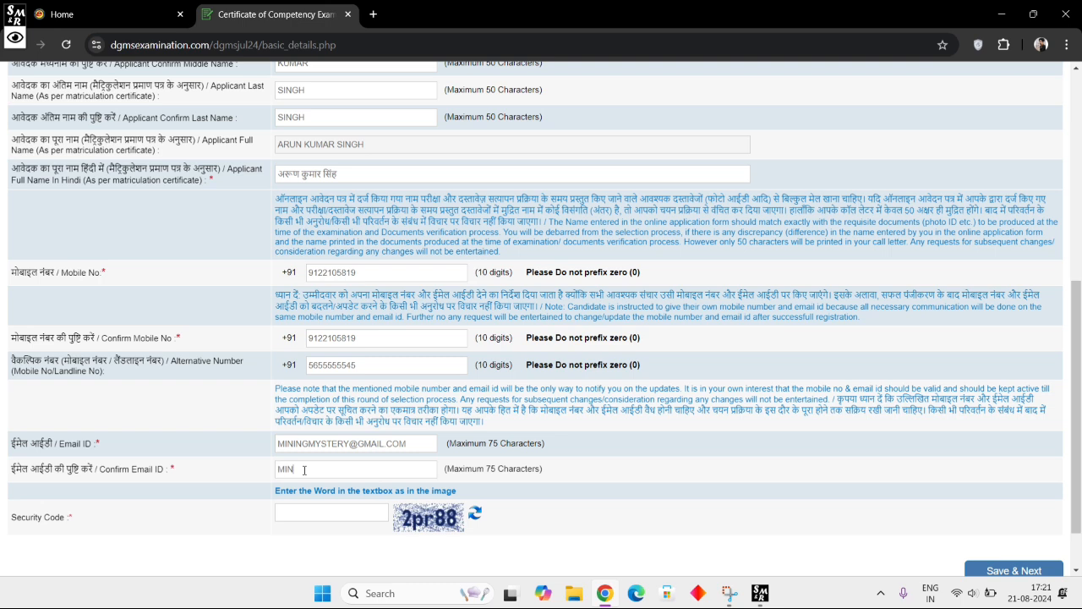
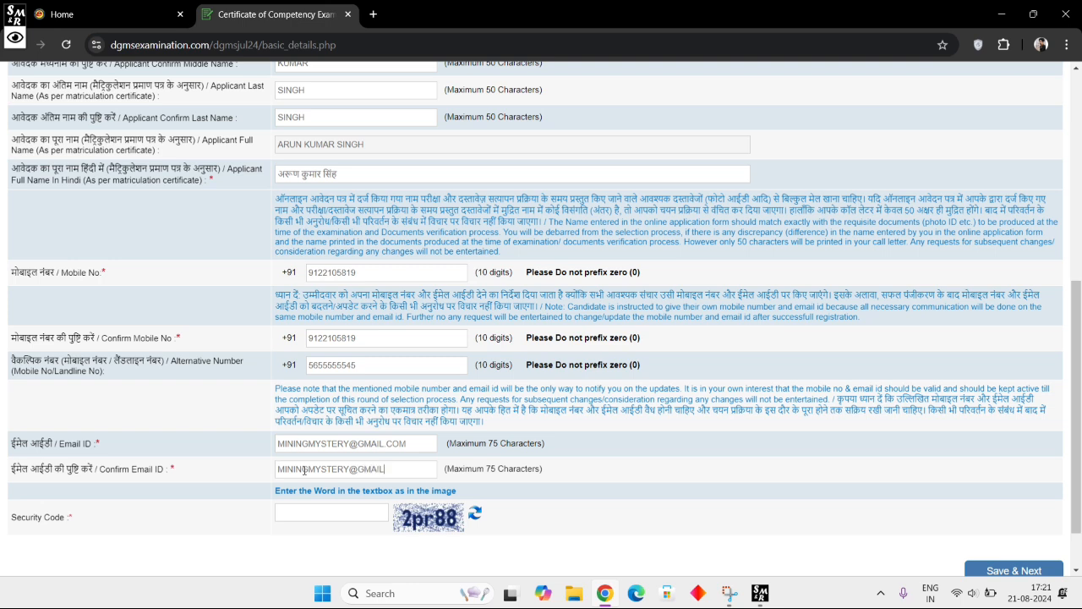
# - Fill in the Security Code from the captcha image
pyautogui.click(338, 512)
pyautogui.write('2pr88')
pyautogui.scroll(-2, 475, 512)
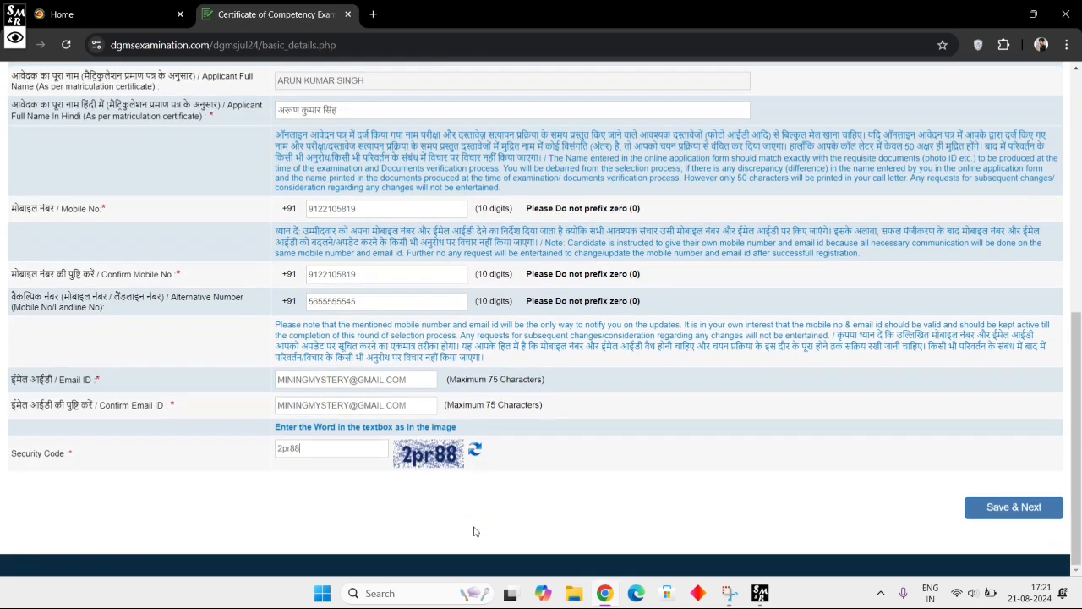
# - Save the basic details with Save & Next and confirm they are correct
pyautogui.click(983, 507)
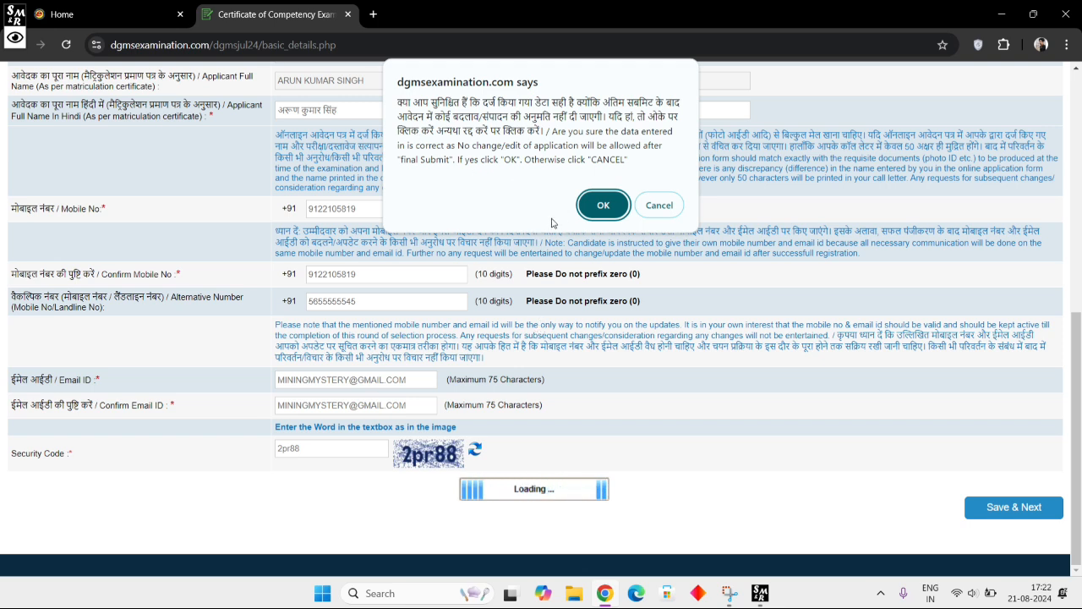
pyautogui.click(600, 205)
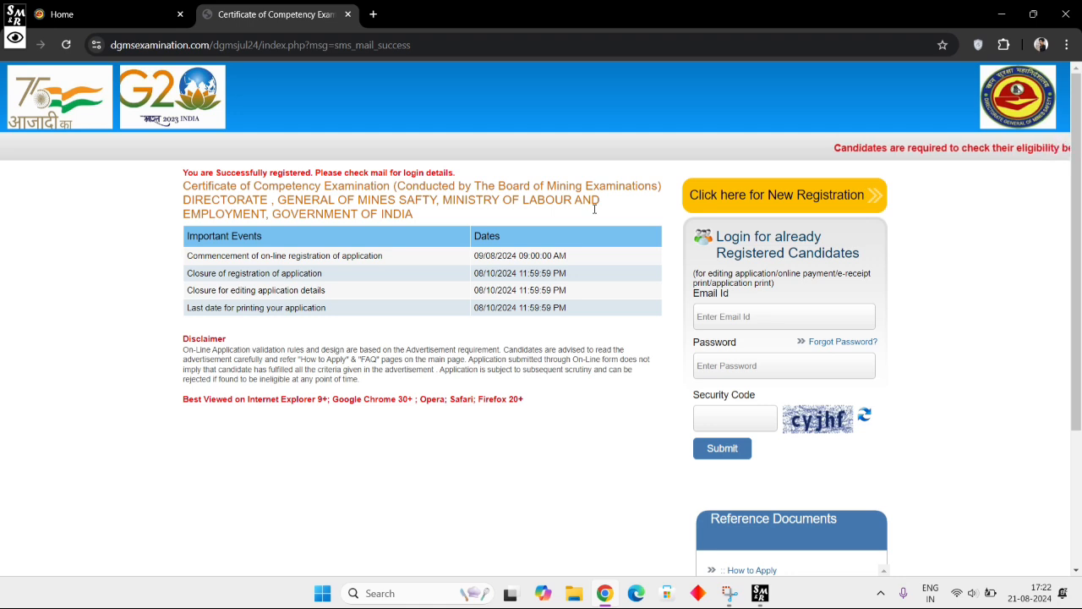
pyautogui.click(14, 40)
pyautogui.click(60, 16)
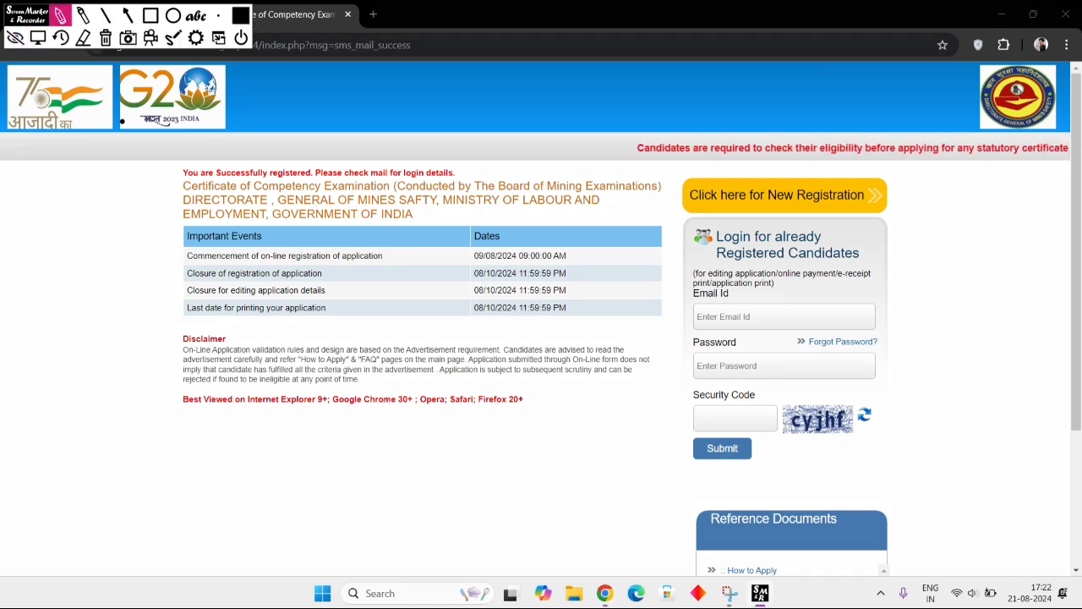
pyautogui.moveTo(167, 170)
pyautogui.mouseDown()
pyautogui.moveTo(176, 181)
pyautogui.moveTo(221, 168)
pyautogui.mouseUp()
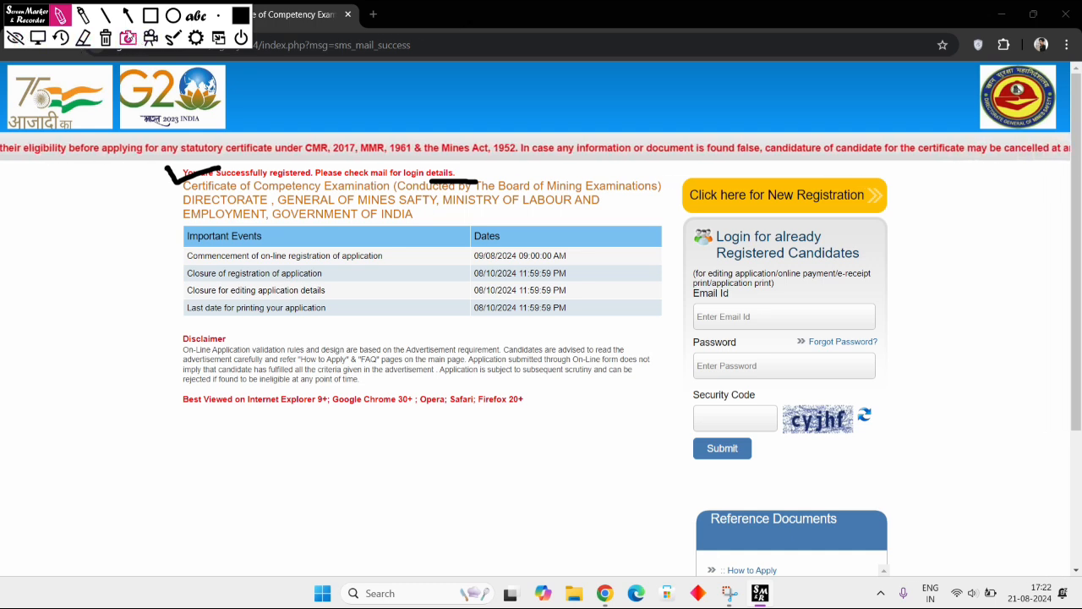
pyautogui.click(241, 39)
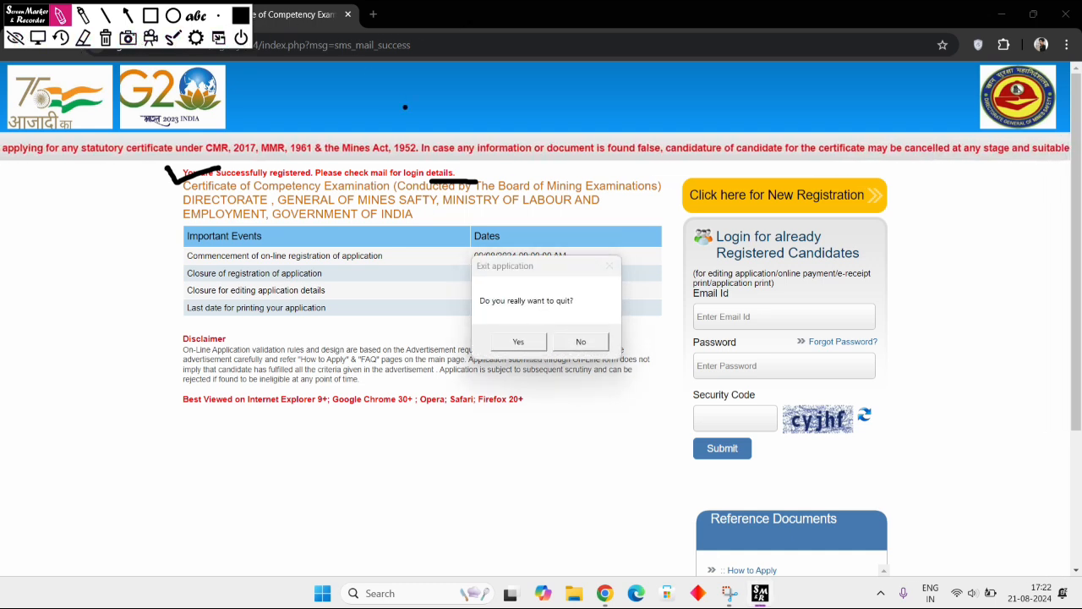
pyautogui.click(580, 341)
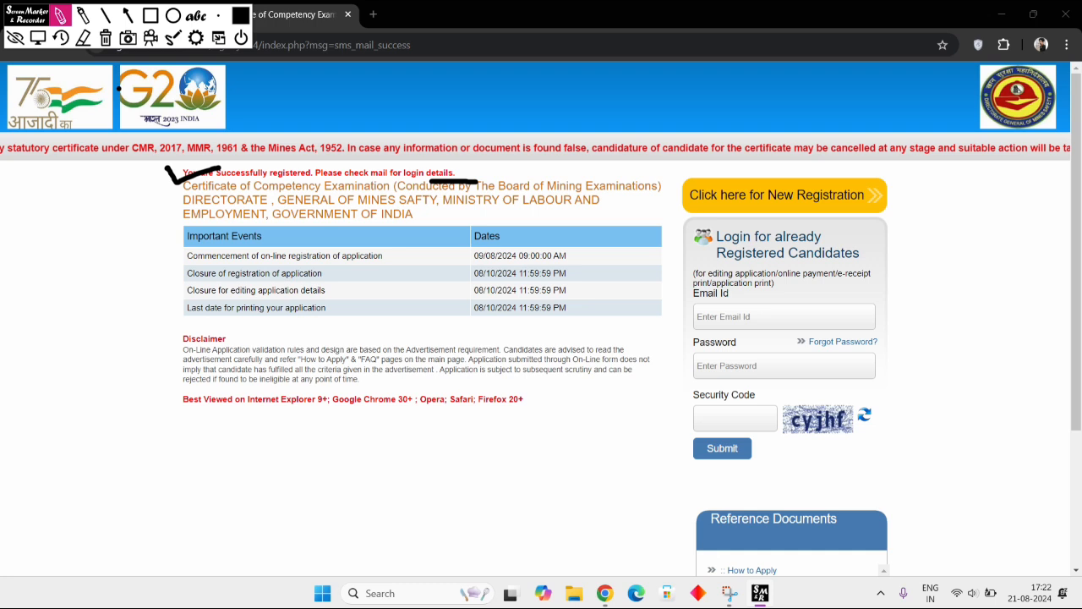
pyautogui.click(59, 40)
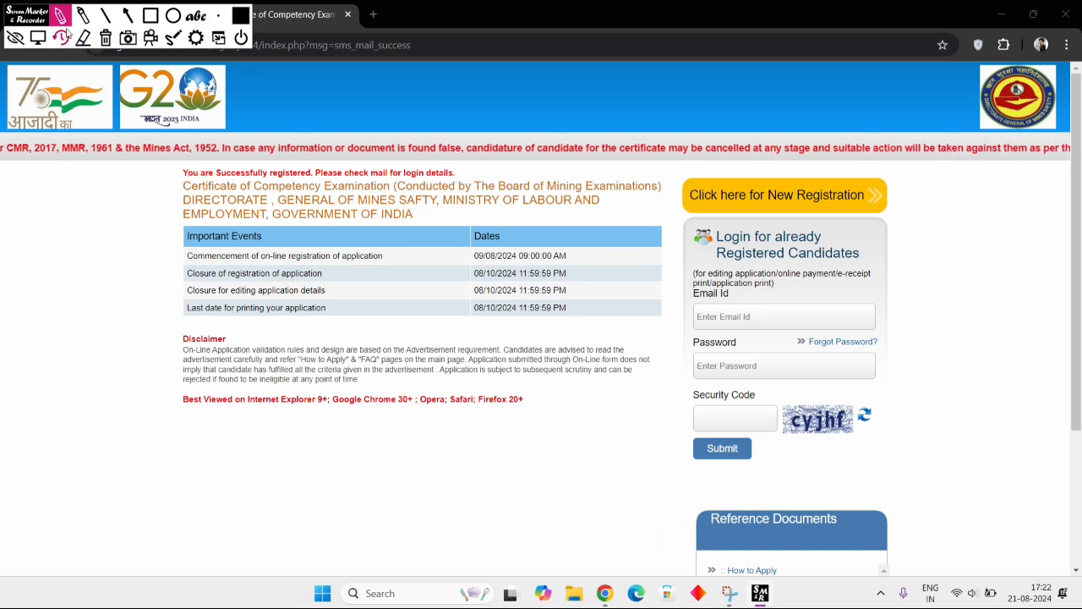
pyautogui.click(16, 39)
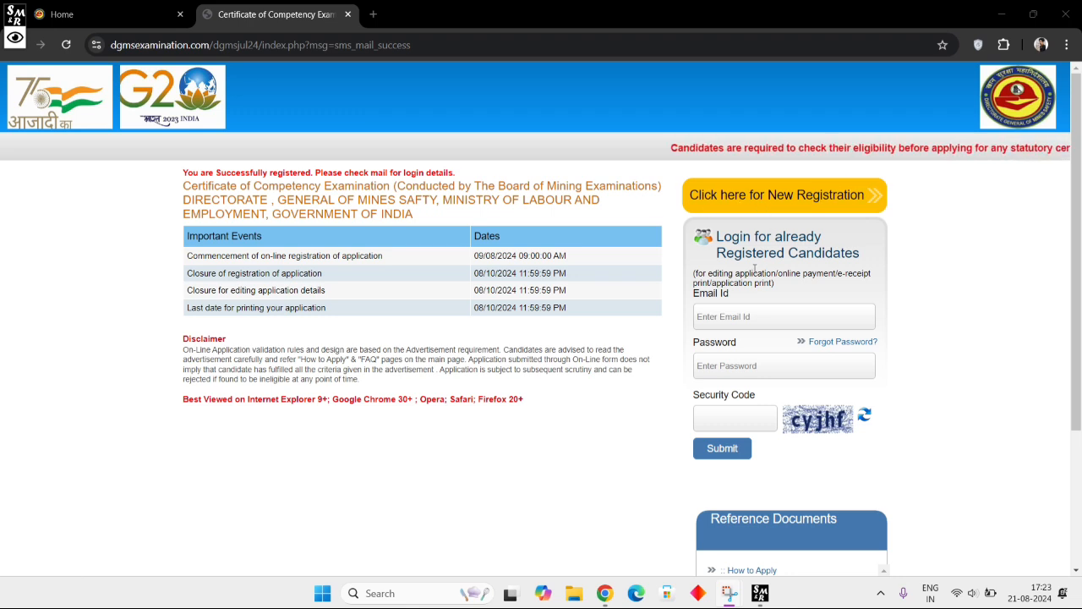
pyautogui.click(14, 38)
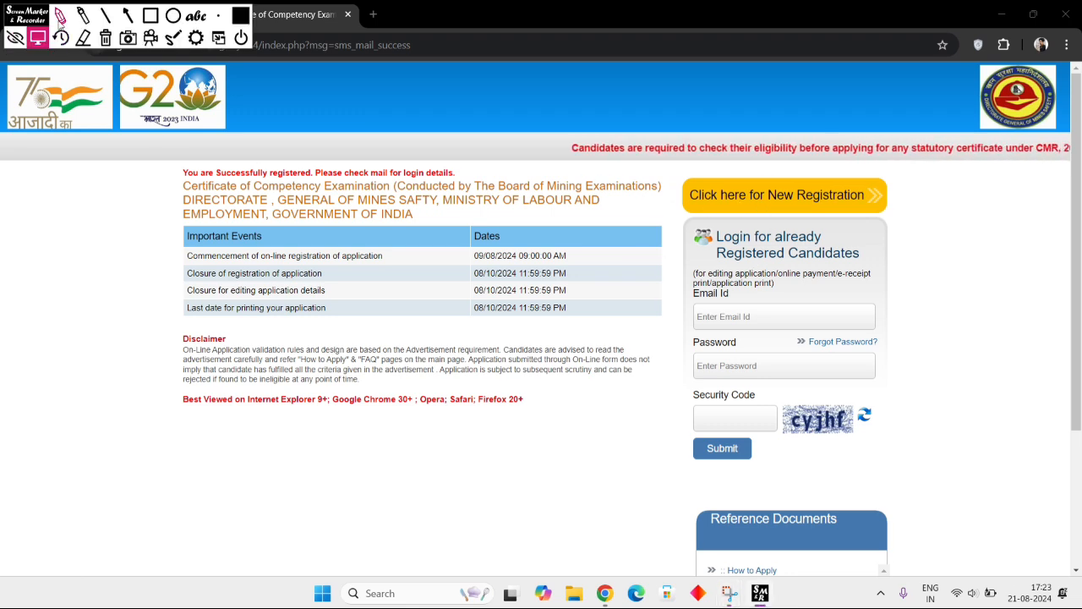
pyautogui.click(60, 16)
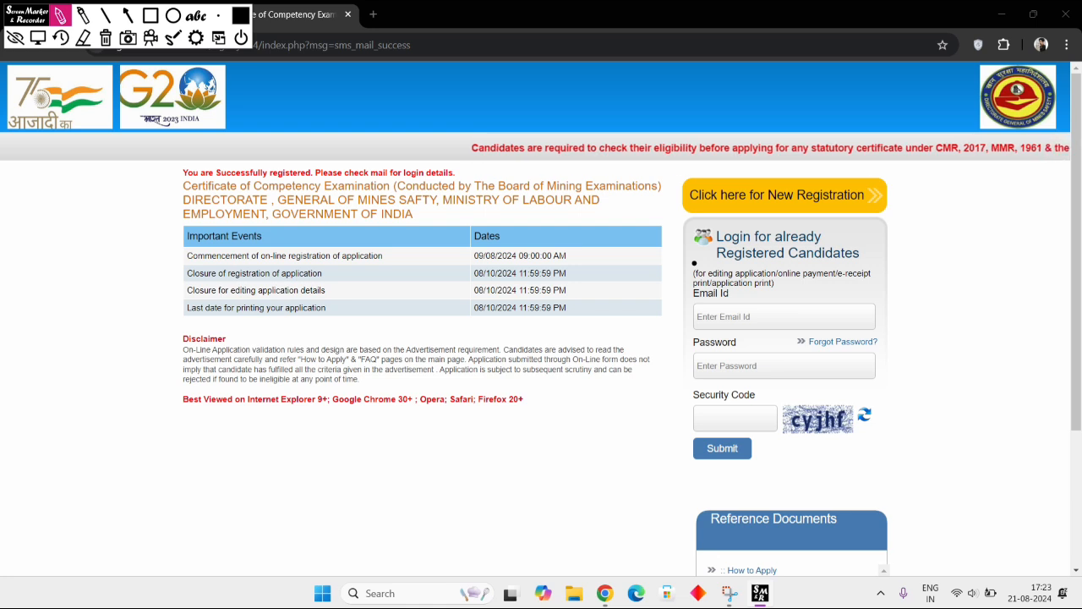
pyautogui.moveTo(694, 263)
pyautogui.mouseDown()
pyautogui.moveTo(735, 254)
pyautogui.moveTo(796, 272)
pyautogui.mouseUp()
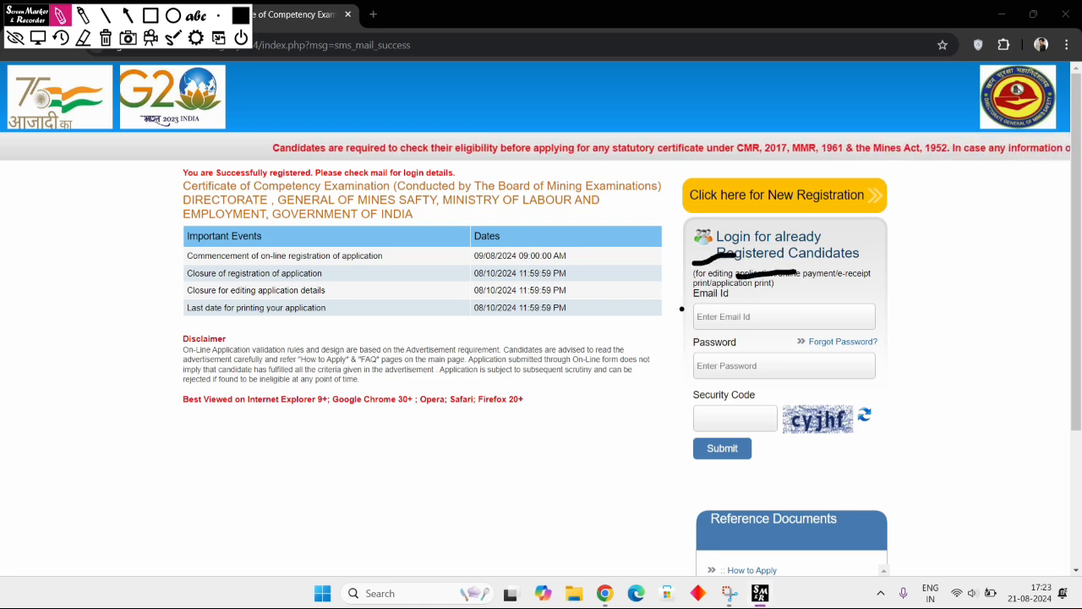
pyautogui.moveTo(682, 308); pyautogui.dragTo(702, 319)
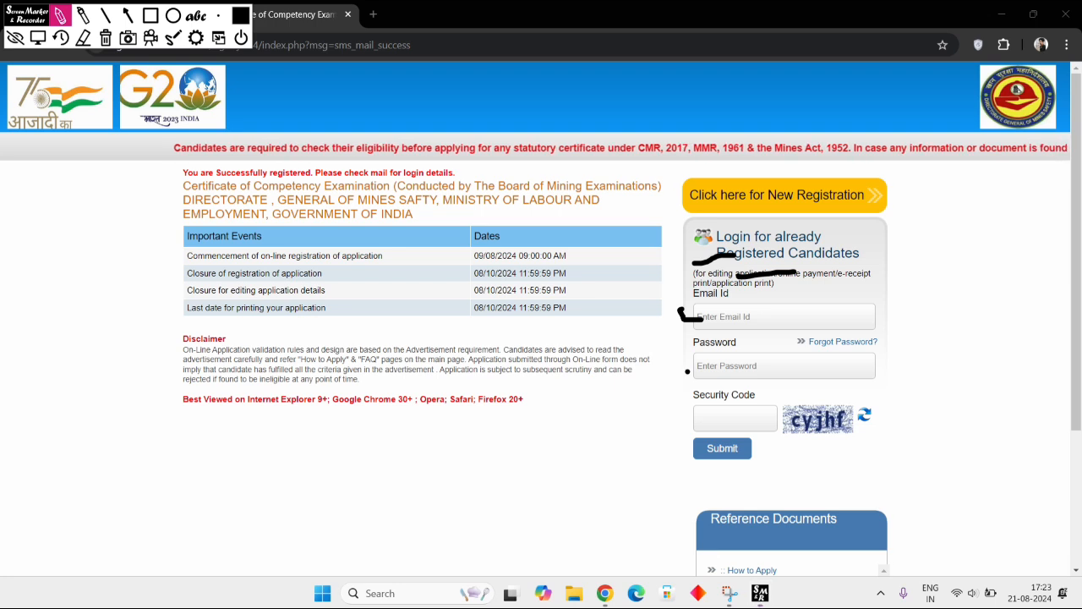
pyautogui.moveTo(687, 370); pyautogui.dragTo(733, 370)
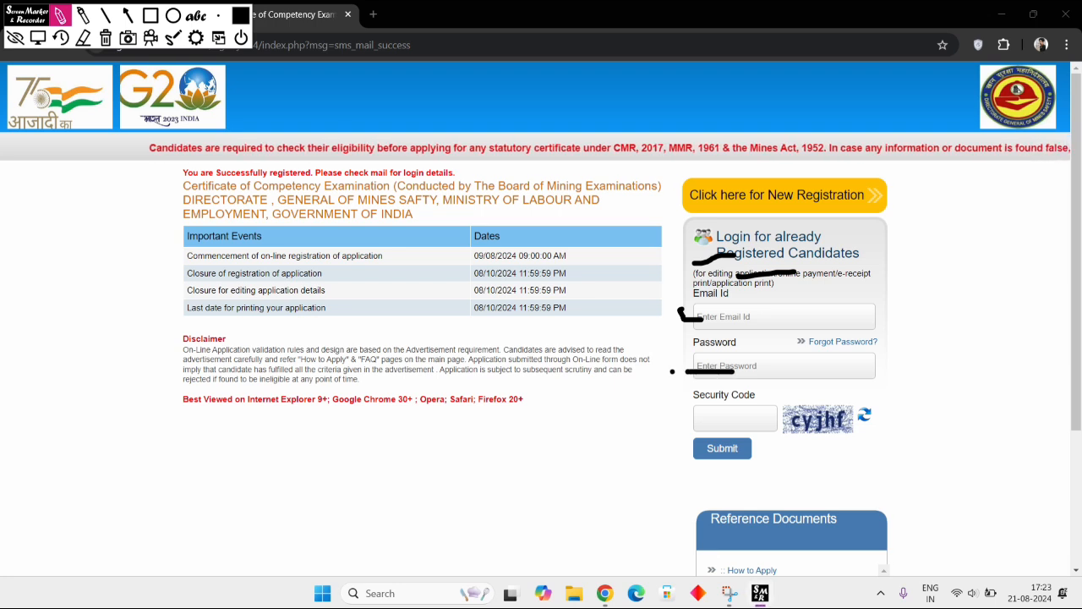
pyautogui.click(16, 40)
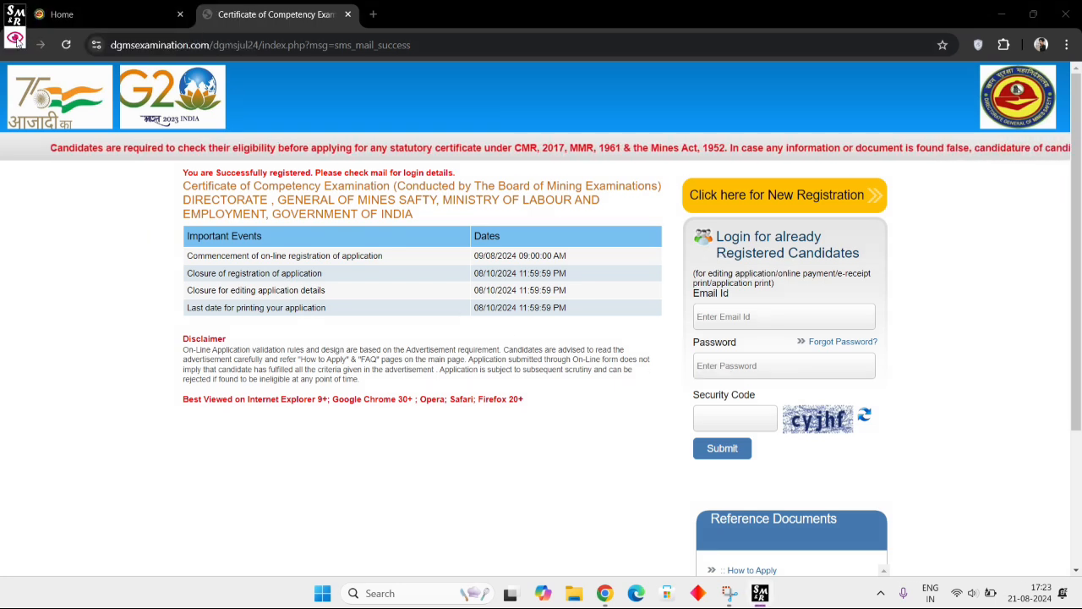
# - Log in with the registered e-mail address, account password and security code
pyautogui.click(767, 310)
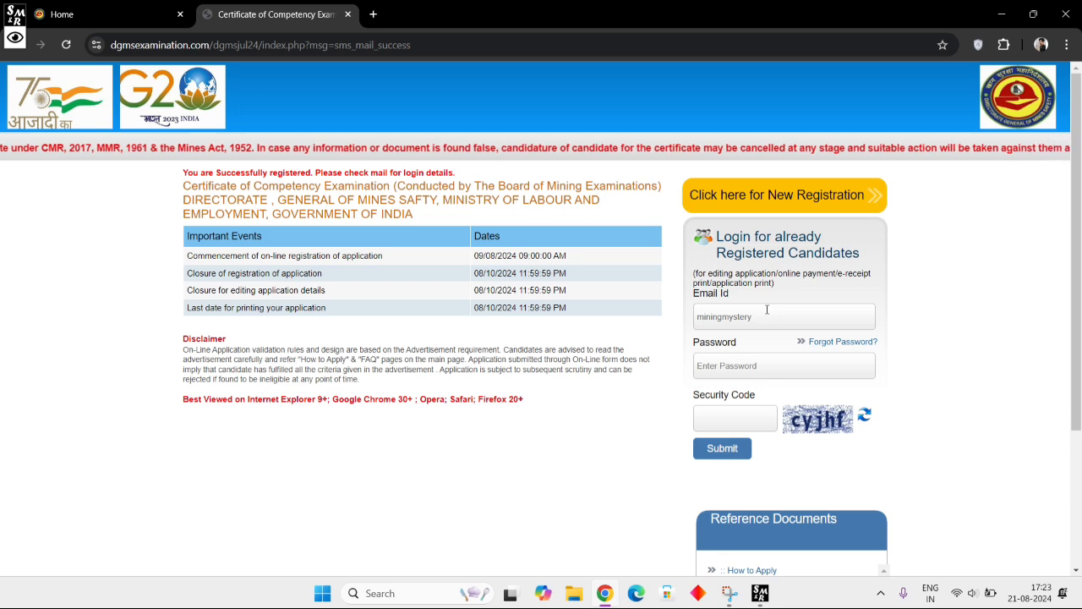
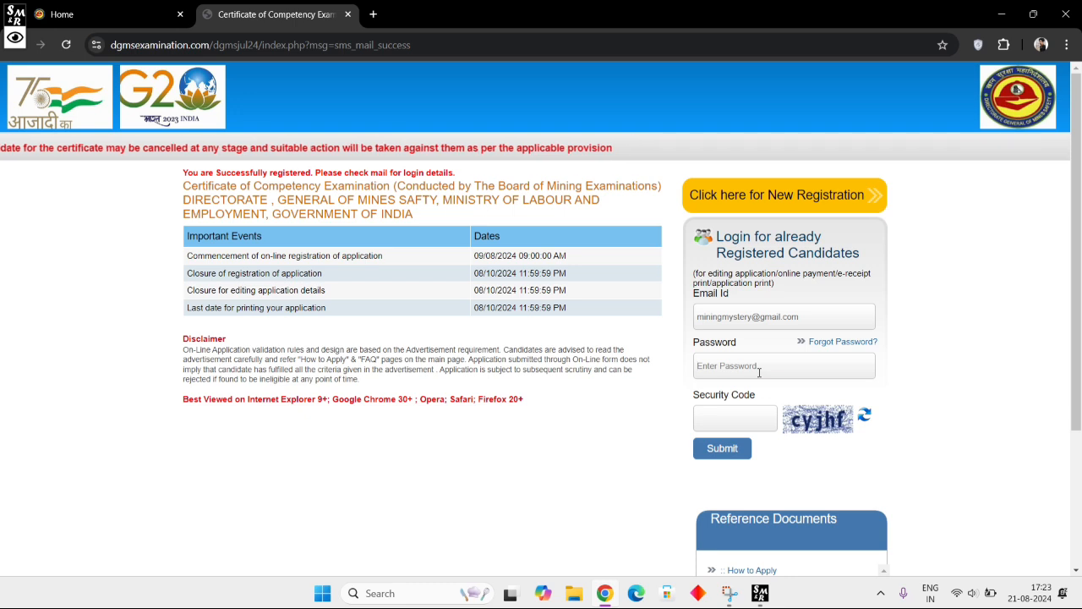
pyautogui.click(759, 372)
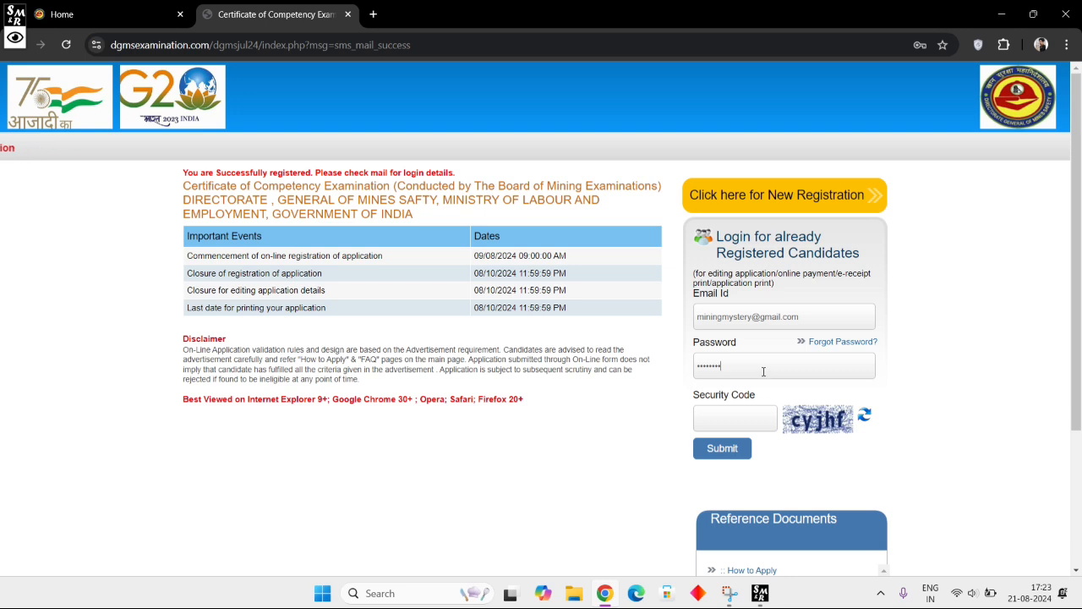
pyautogui.click(742, 423)
pyautogui.write('cyjhf')
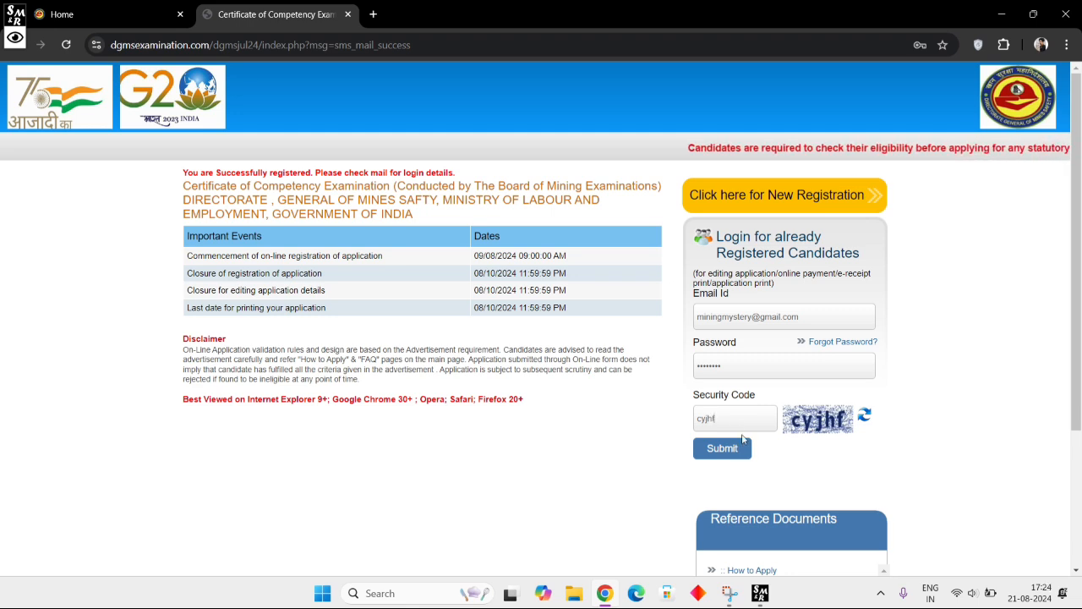
pyautogui.click(732, 448)
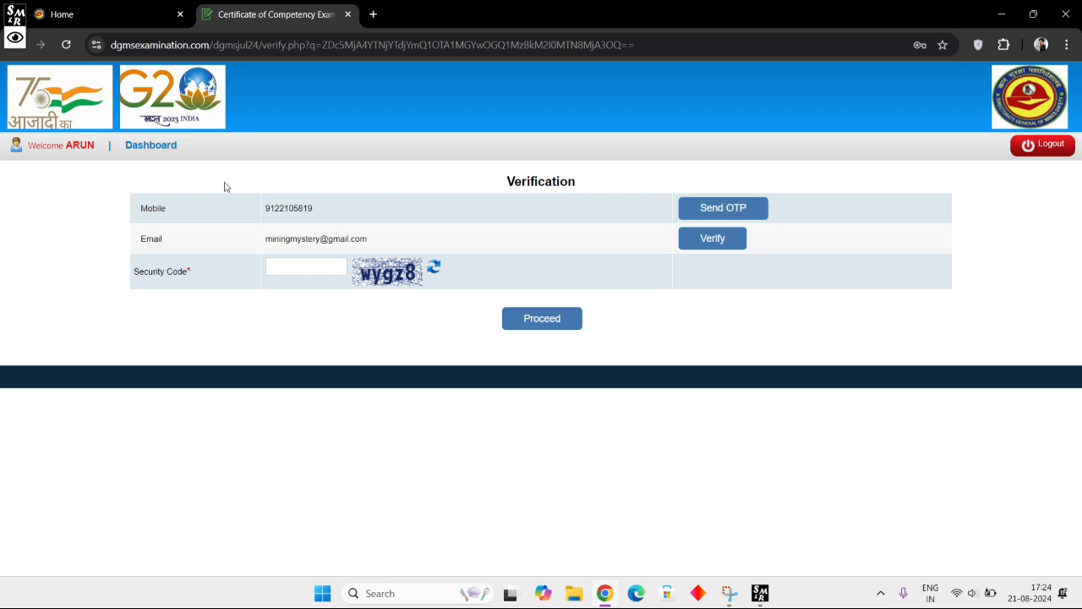
pyautogui.click(16, 37)
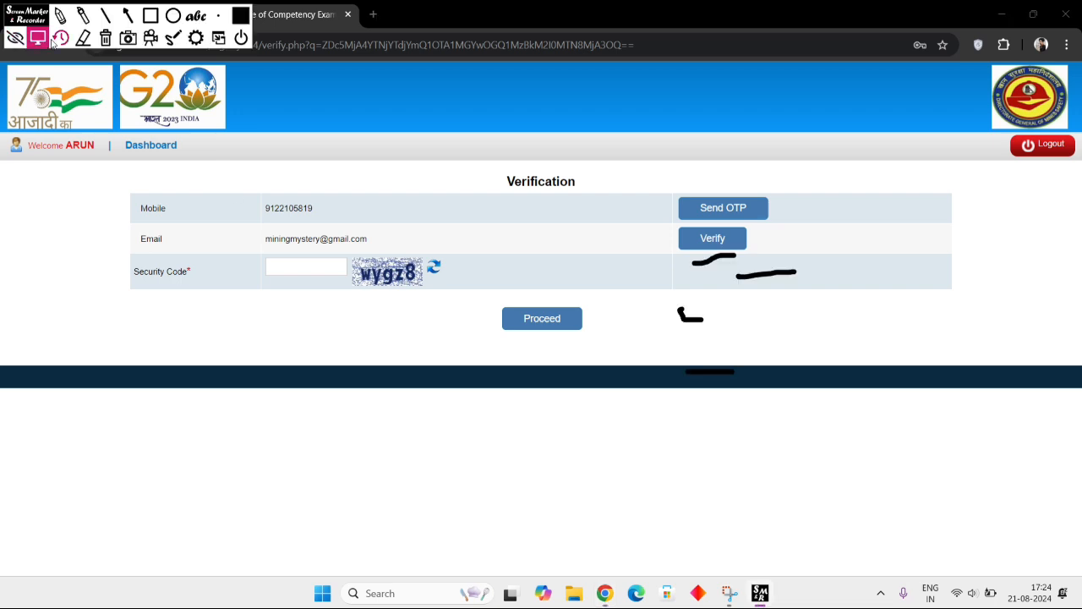
pyautogui.click(58, 18)
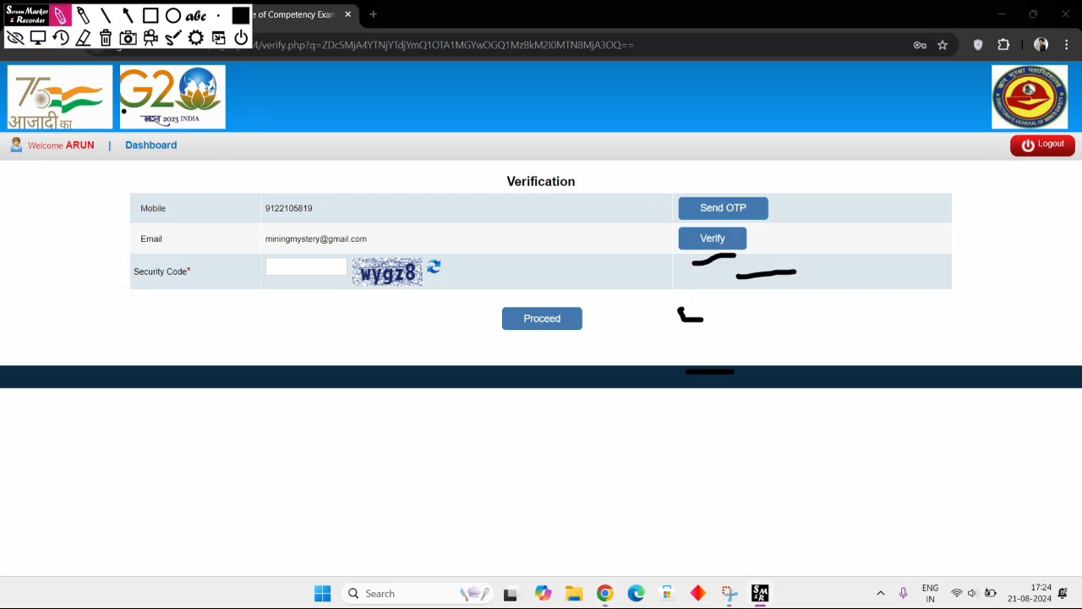
pyautogui.click(61, 38)
pyautogui.click(61, 38)
pyautogui.click(61, 38)
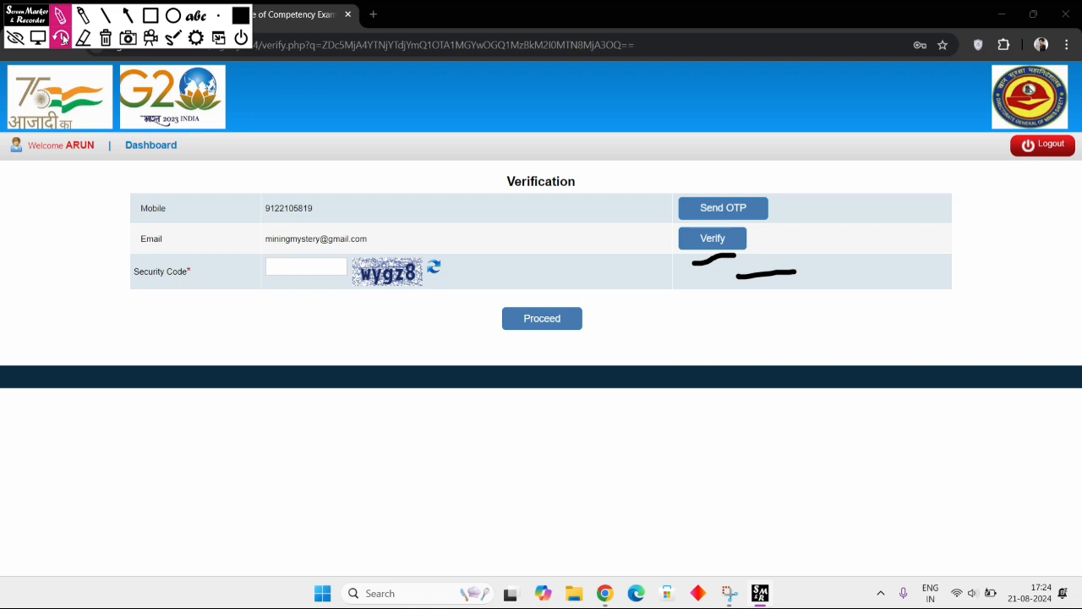
pyautogui.click(61, 38)
pyautogui.click(61, 38)
pyautogui.moveTo(307, 220); pyautogui.dragTo(372, 204)
pyautogui.moveTo(352, 250)
pyautogui.mouseDown()
pyautogui.moveTo(363, 262)
pyautogui.moveTo(416, 228)
pyautogui.mouseUp()
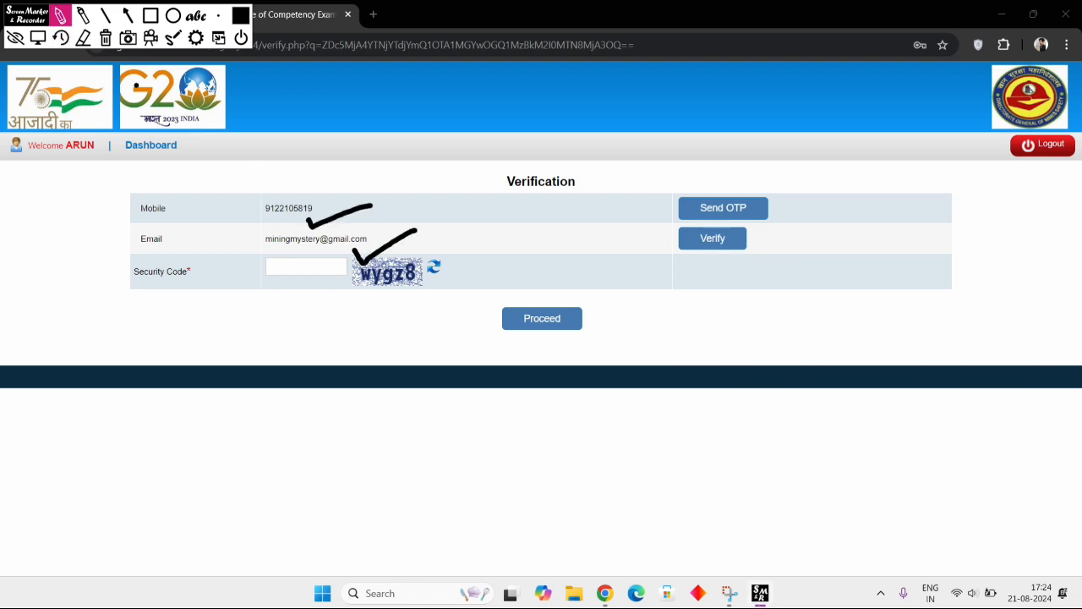
pyautogui.click(61, 38)
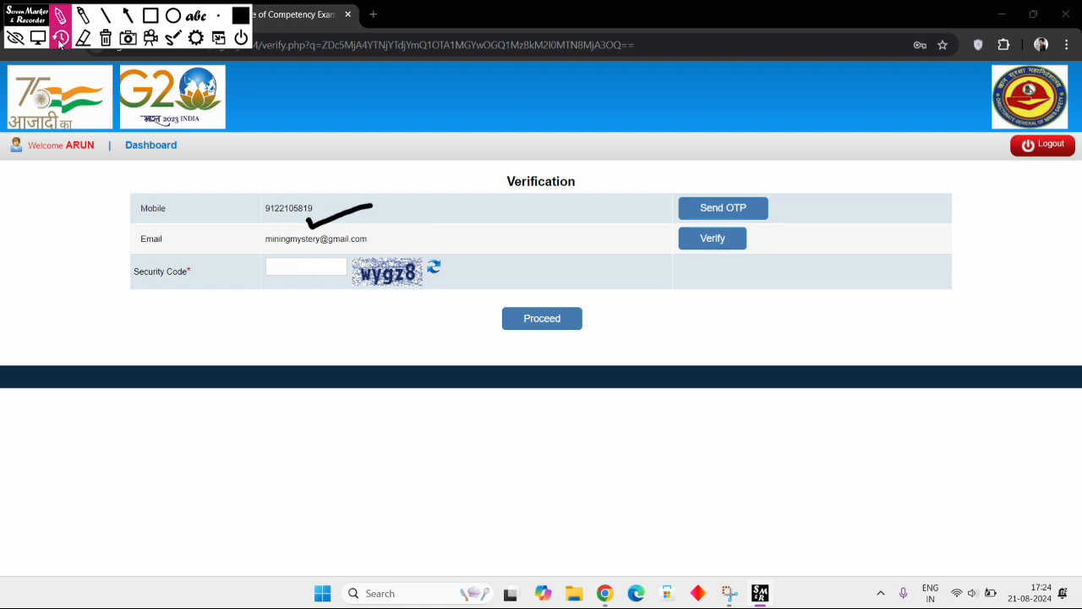
pyautogui.click(60, 38)
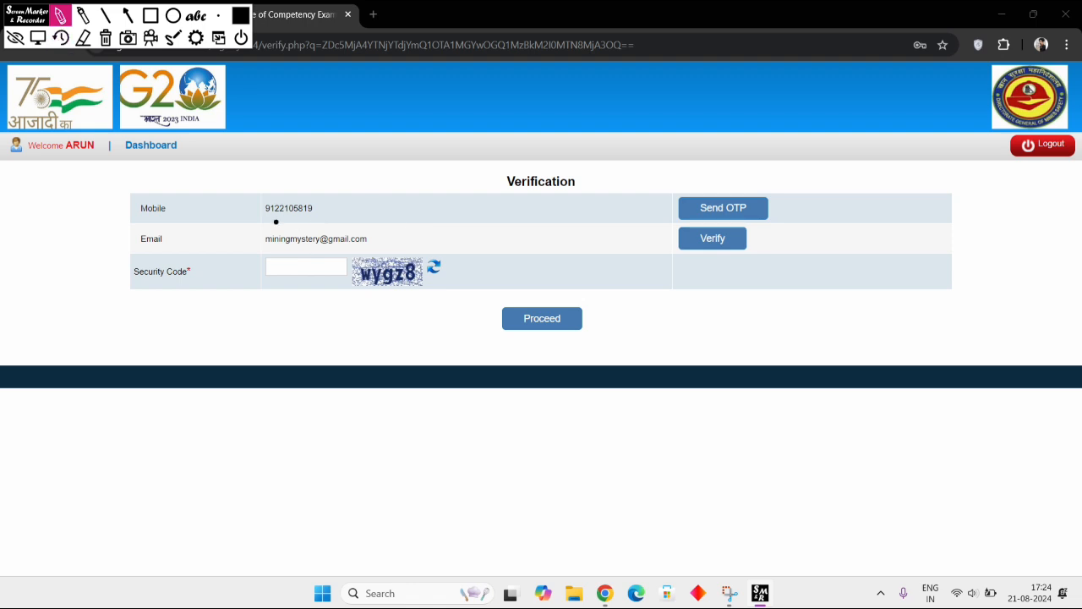
pyautogui.click(17, 39)
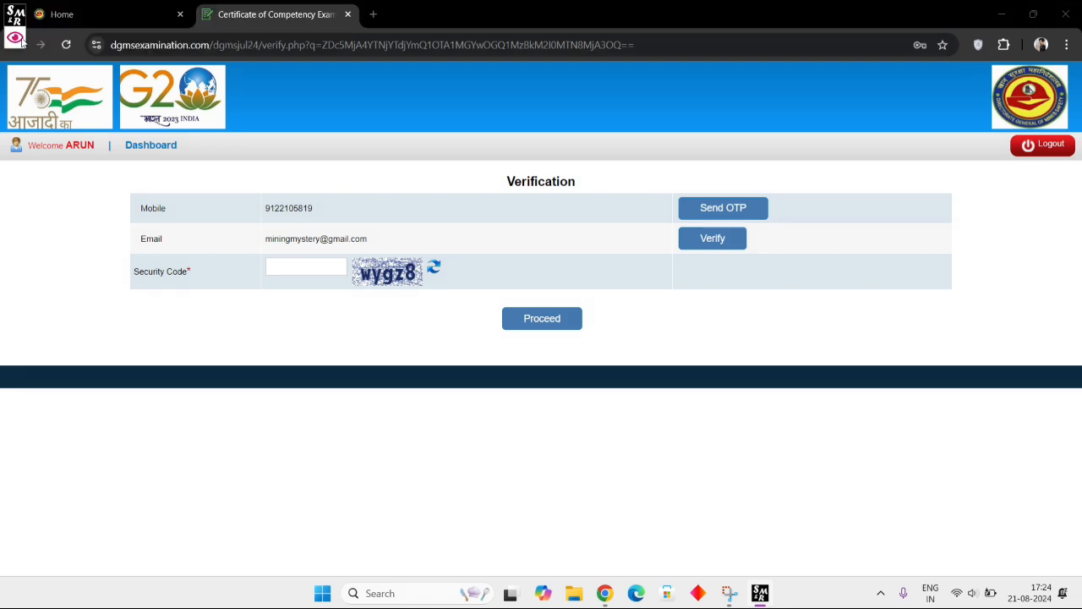
# - Fill in the security code and send an OTP to the registered mobile, dismissing the warnings
pyautogui.click(709, 208)
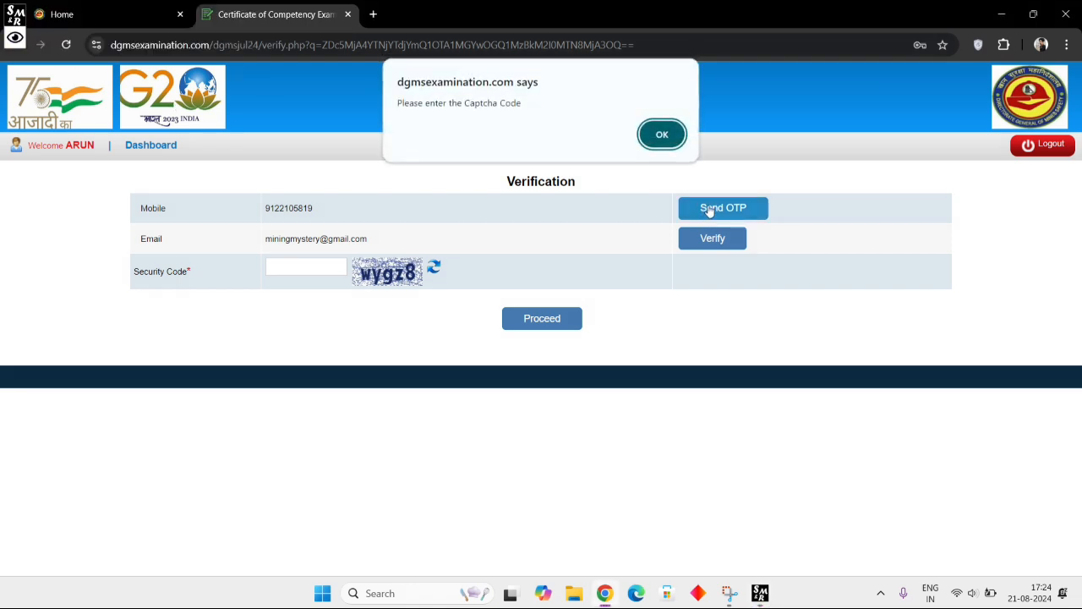
pyautogui.click(644, 131)
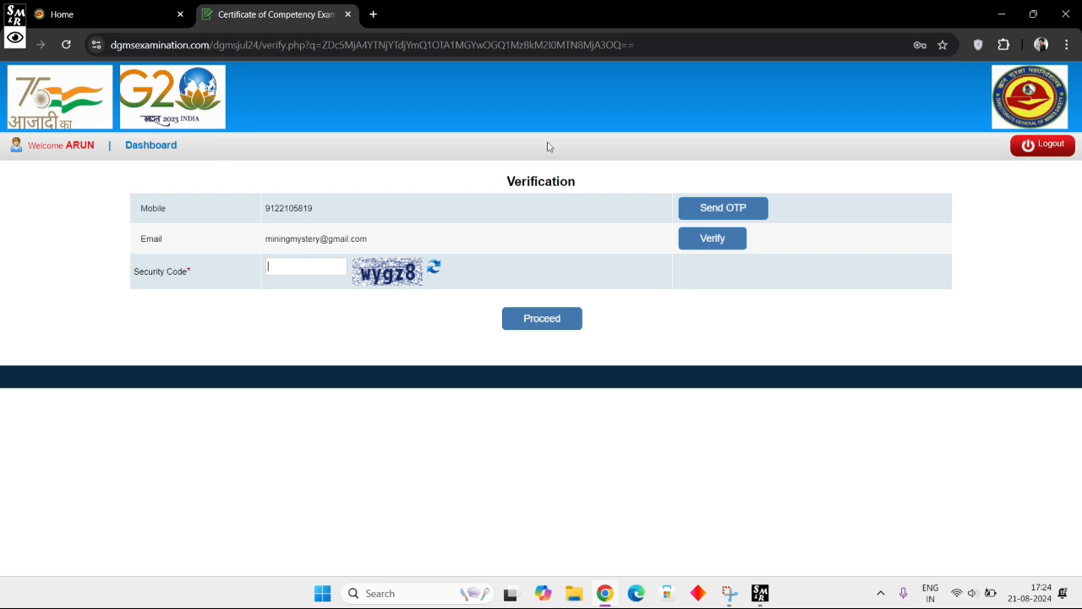
pyautogui.write('wygz8')
pyautogui.click(556, 323)
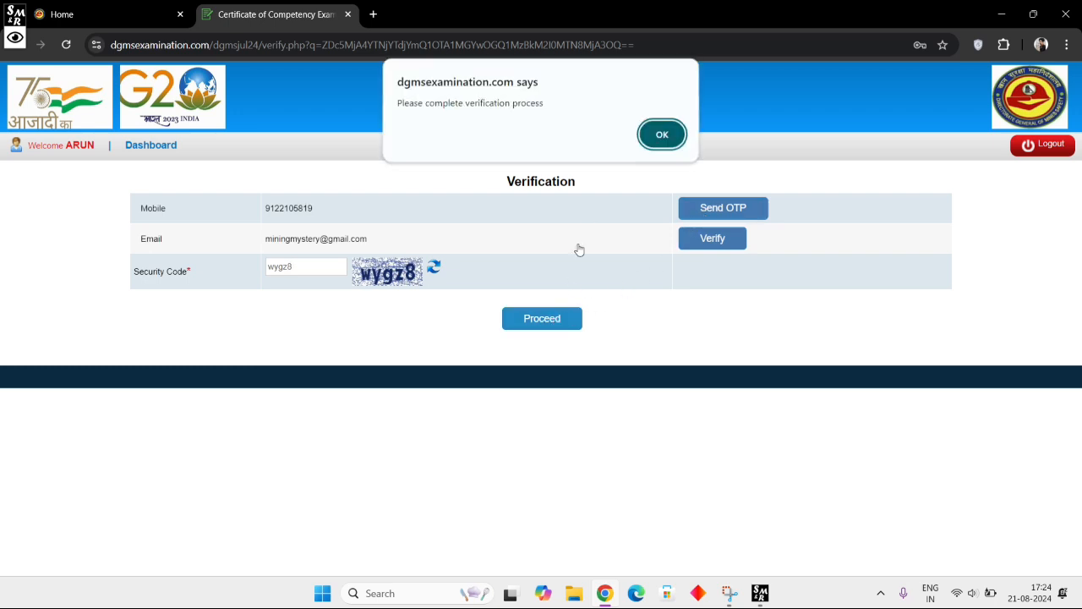
pyautogui.click(649, 133)
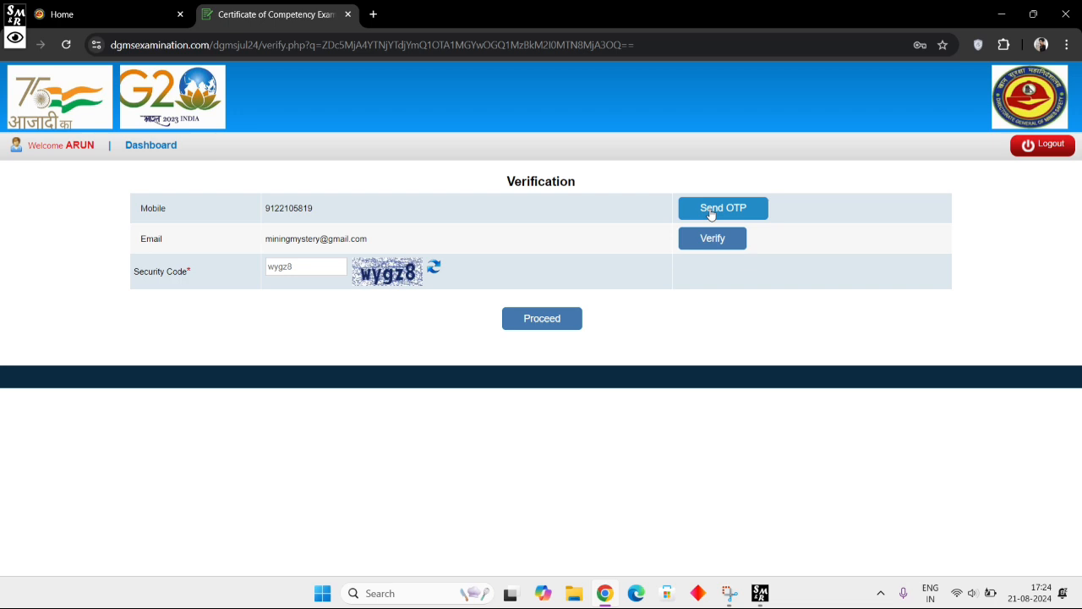
pyautogui.click(710, 215)
pyautogui.click(663, 135)
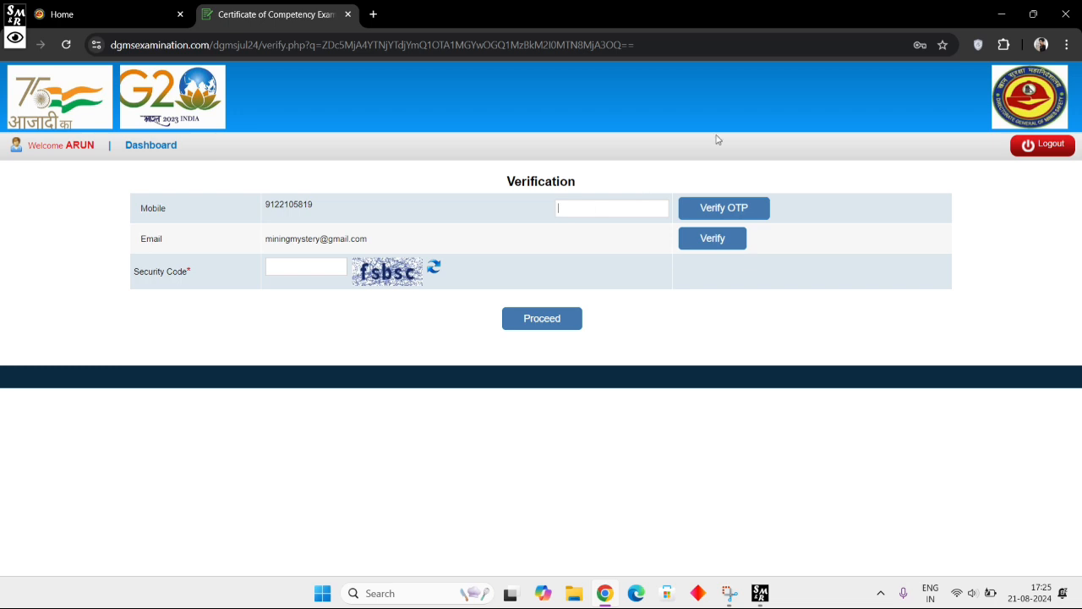
# - Enter the received OTP and a fresh security code, then verify the OTP
pyautogui.click(743, 210)
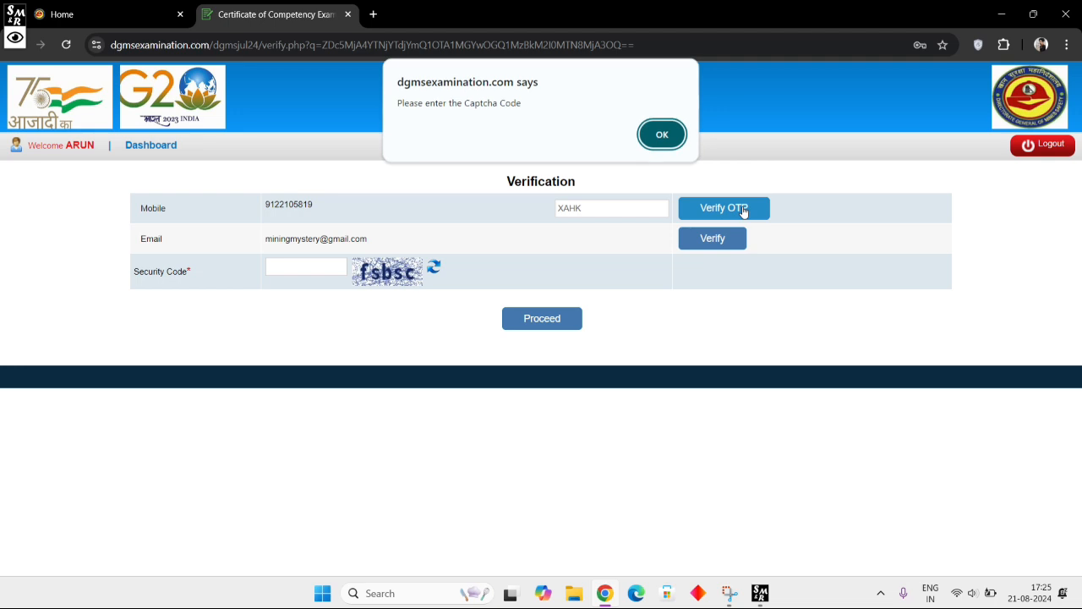
pyautogui.click(662, 134)
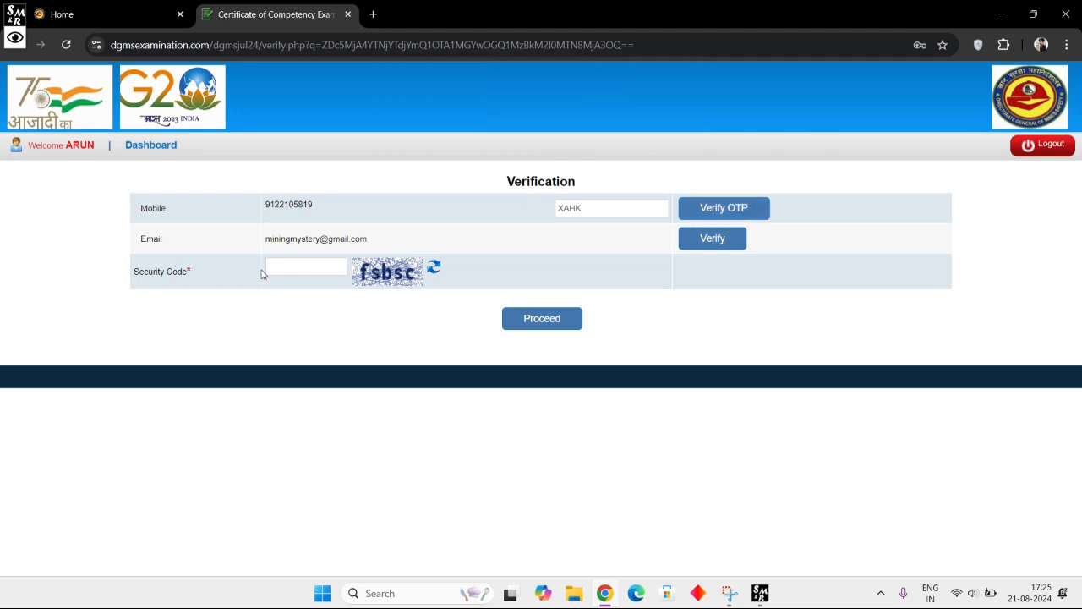
pyautogui.write('f')
pyautogui.press('BackSpace')
pyautogui.write('fsbsc')
pyautogui.click(715, 209)
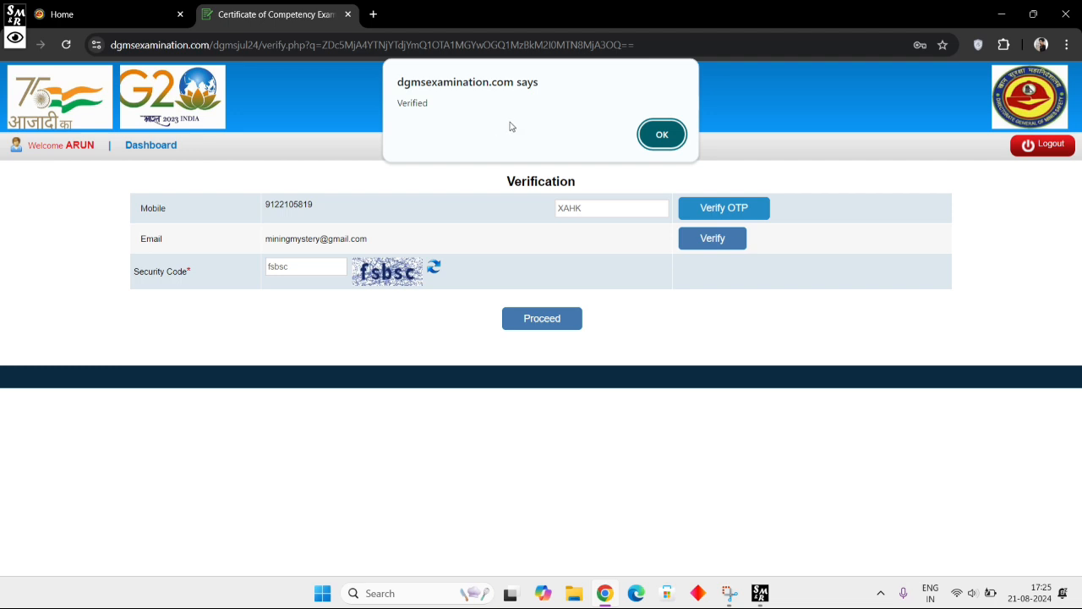
# - Underline the Verified message, then clear the markup and acknowledge the alert
pyautogui.click(15, 38)
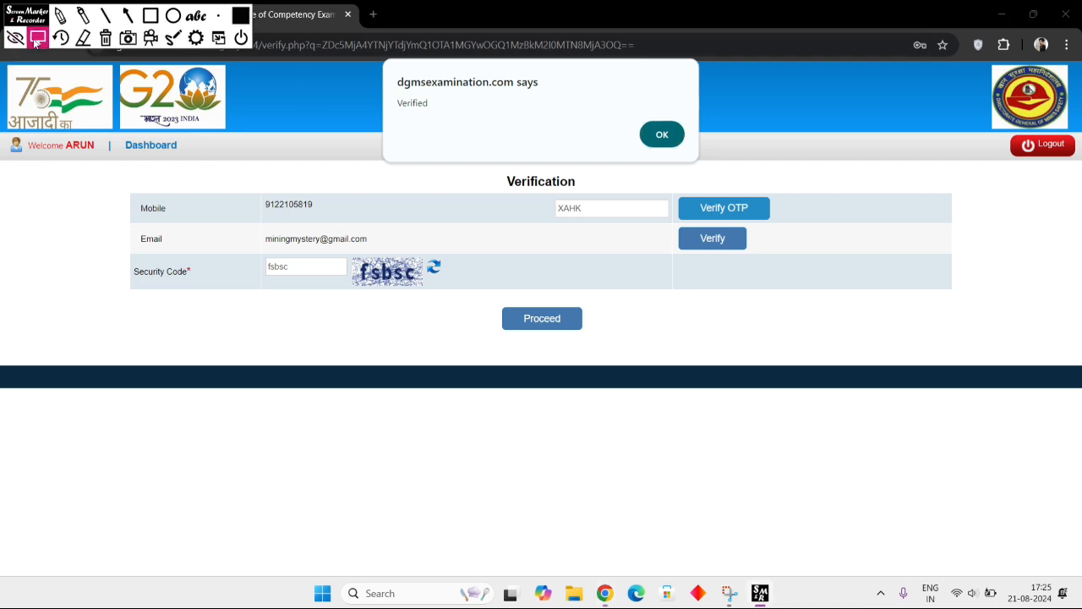
pyautogui.click(60, 15)
pyautogui.moveTo(387, 119); pyautogui.dragTo(491, 131)
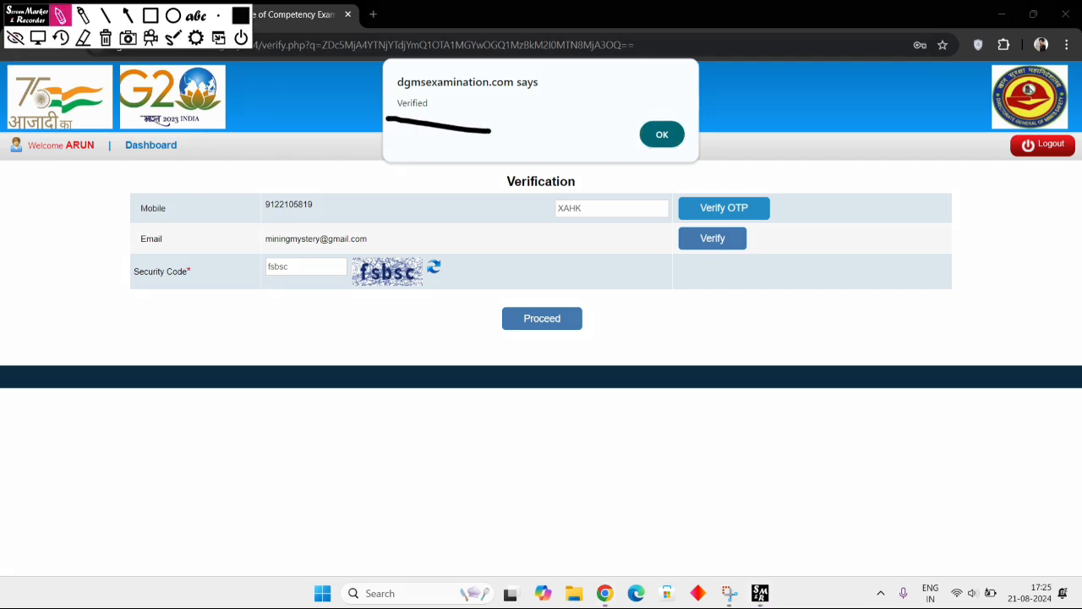
pyautogui.click(18, 38)
pyautogui.click(662, 133)
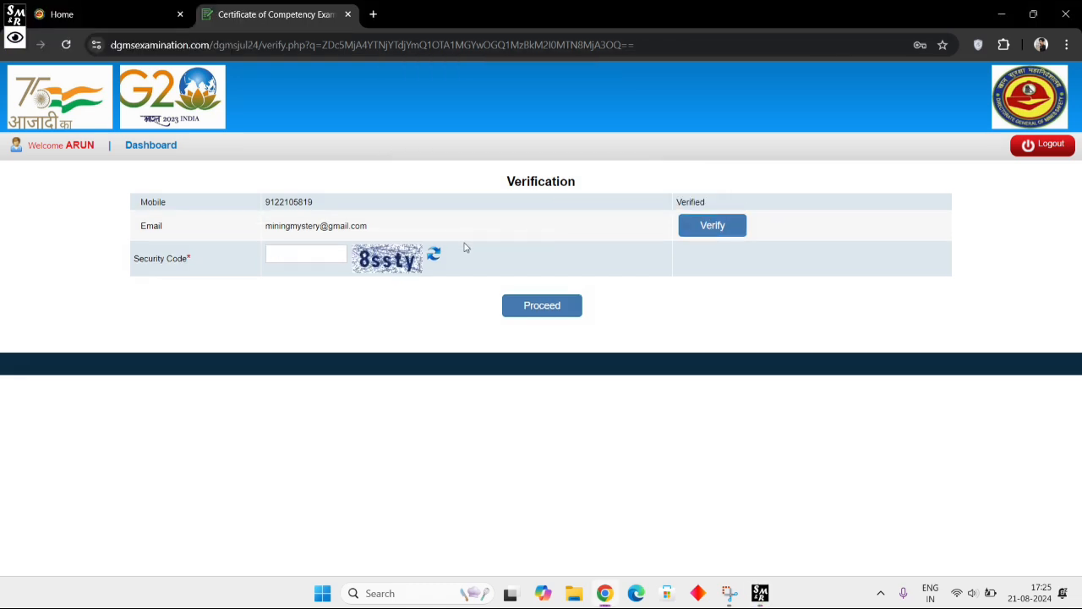
# - Enter a new security code and request the e-mail verification link
pyautogui.click(695, 232)
pyautogui.click(658, 140)
pyautogui.click(318, 254)
pyautogui.write('8ssty')
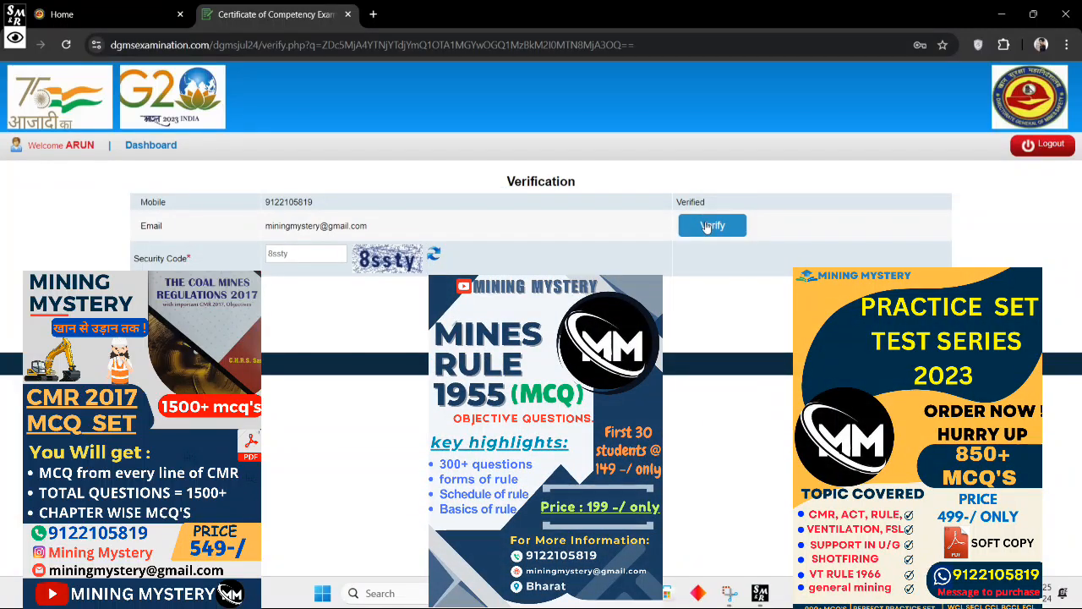
pyautogui.click(707, 226)
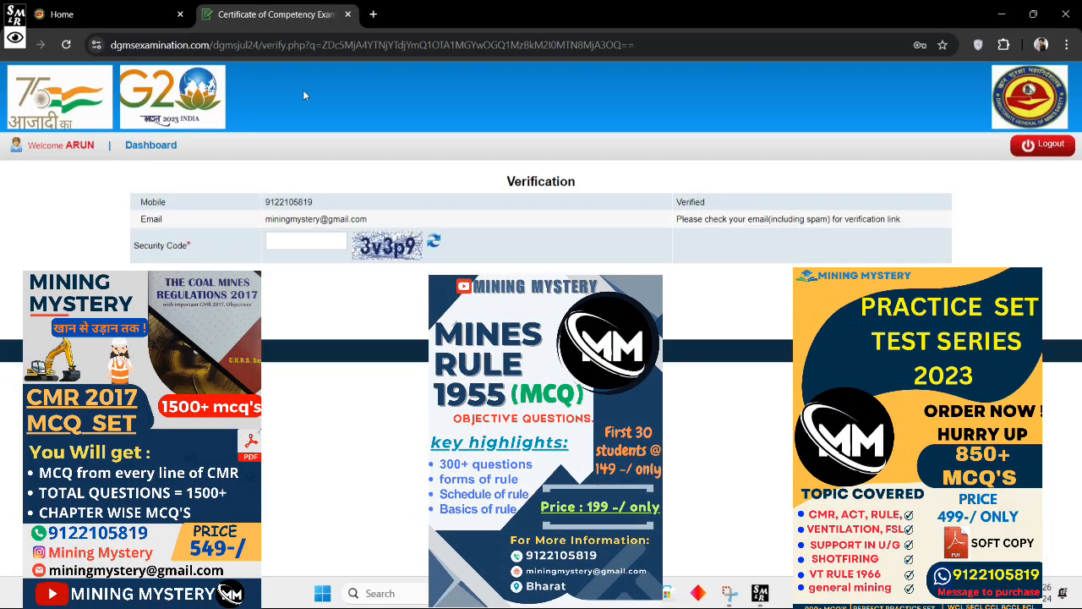
# - Underline the e-mail verification message, then clear the annotation strokes
pyautogui.click(14, 38)
pyautogui.click(60, 15)
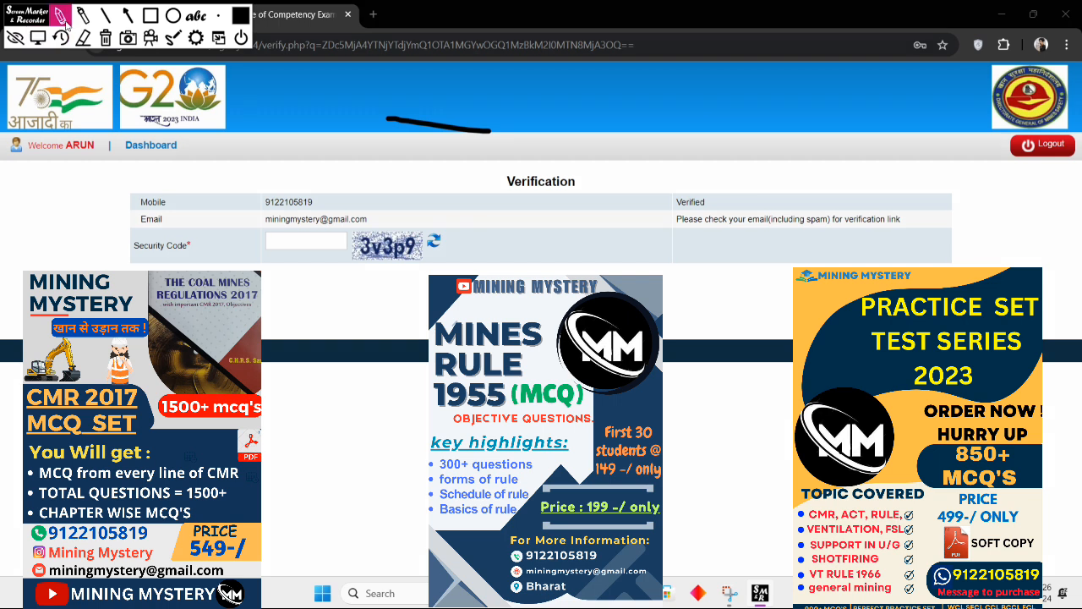
pyautogui.moveTo(679, 230); pyautogui.dragTo(918, 234)
pyautogui.click(61, 38)
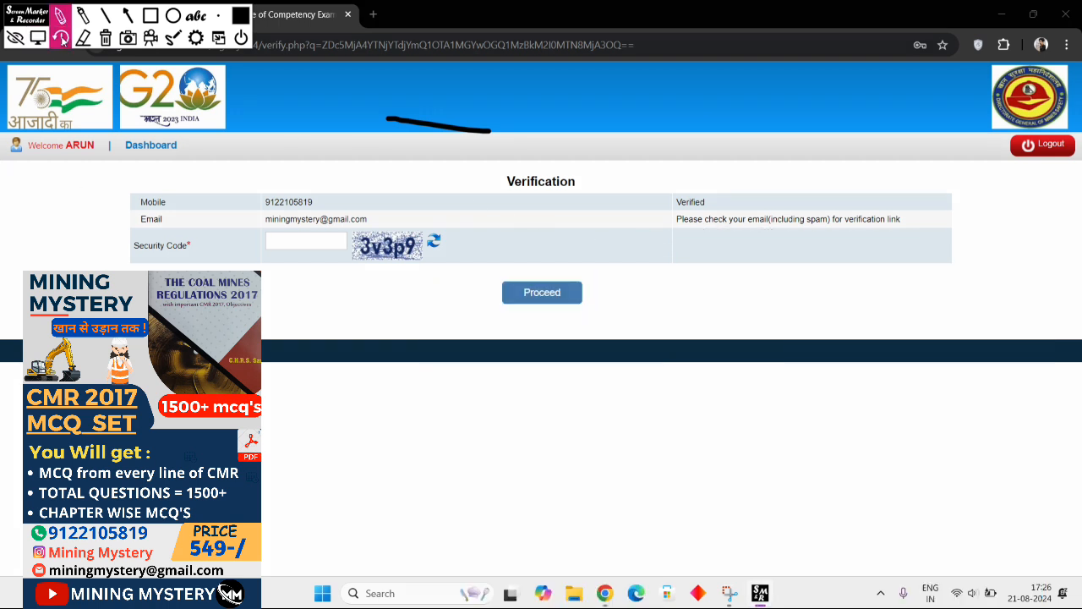
pyautogui.click(61, 39)
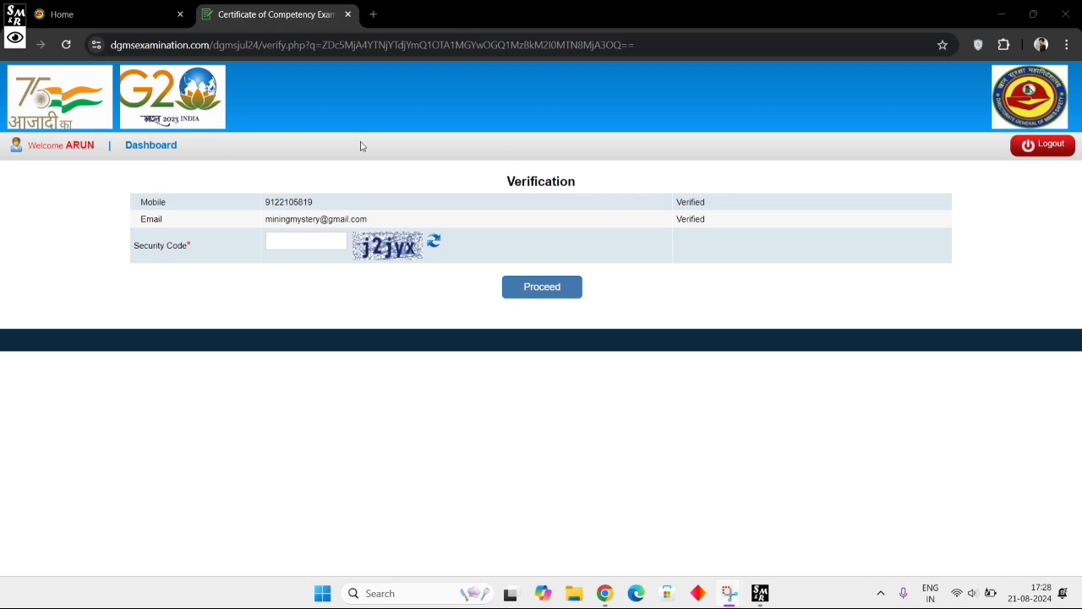
# - Annotate ticks beside the verified mobile number and e-mail statuses
pyautogui.click(17, 43)
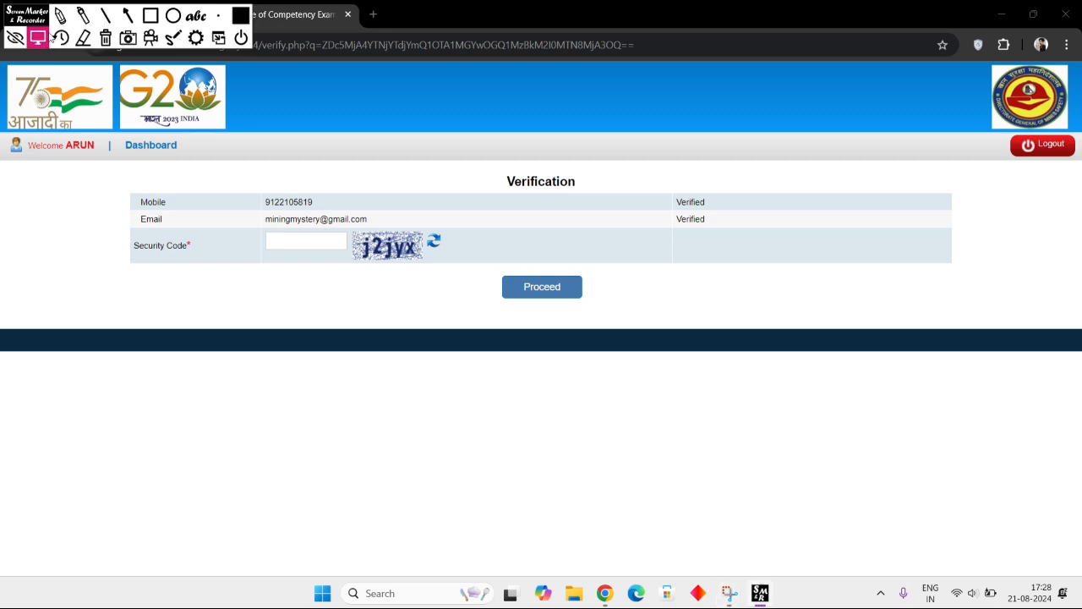
pyautogui.click(60, 15)
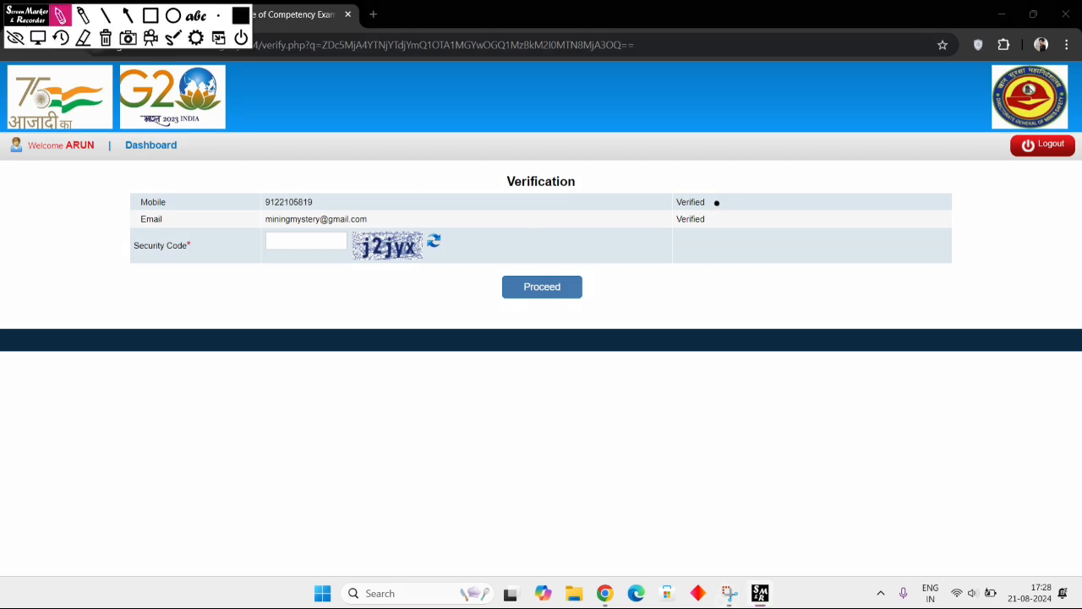
pyautogui.moveTo(716, 204); pyautogui.dragTo(764, 183)
pyautogui.moveTo(710, 224); pyautogui.dragTo(760, 216)
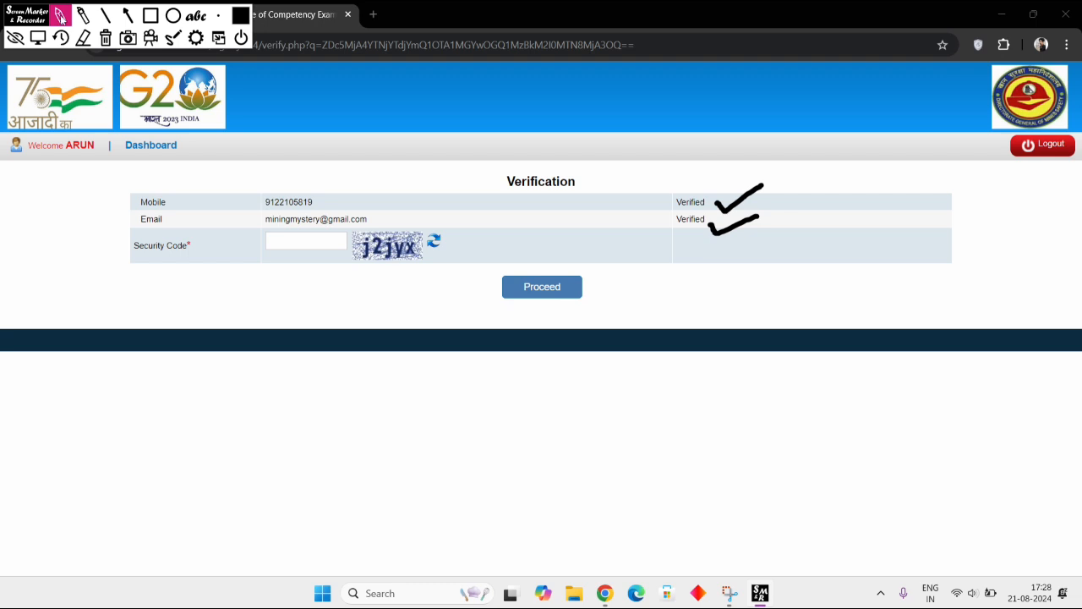
# - Clear the ticks, enter the image's security code and proceed to the registration form
pyautogui.click(60, 15)
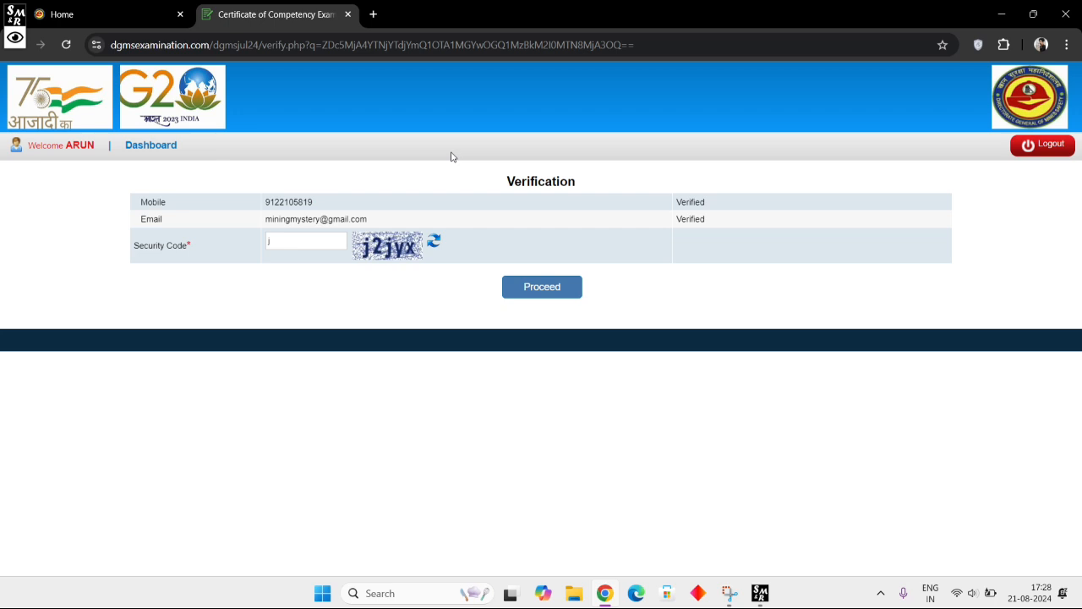
pyautogui.write('j2jyx')
pyautogui.click(542, 287)
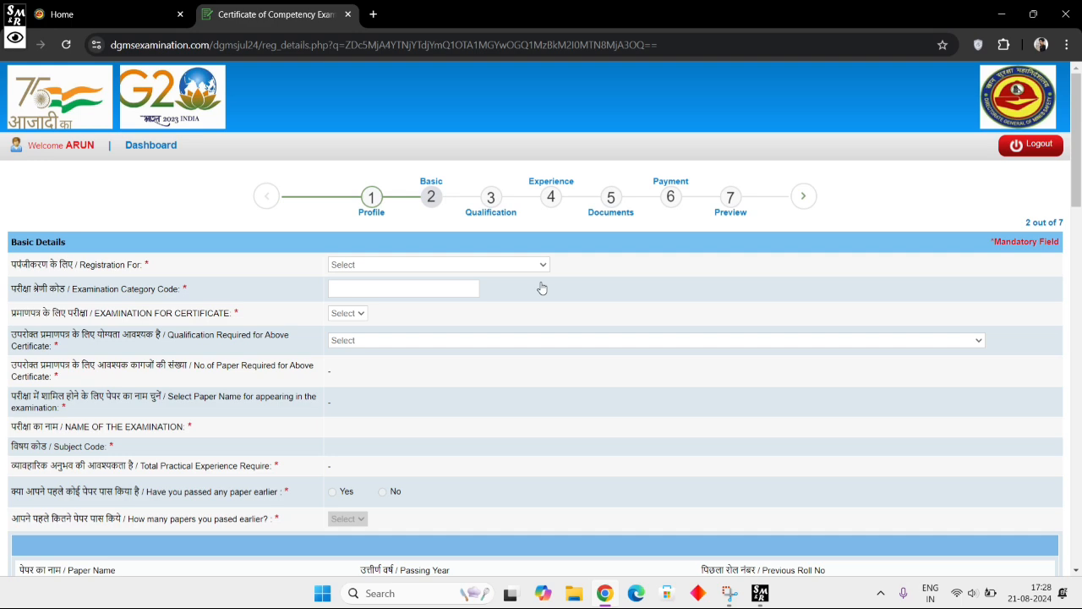
# - Scroll through the empty Basic Details form and open the Registration For dropdown
pyautogui.scroll(-20, 542, 288)
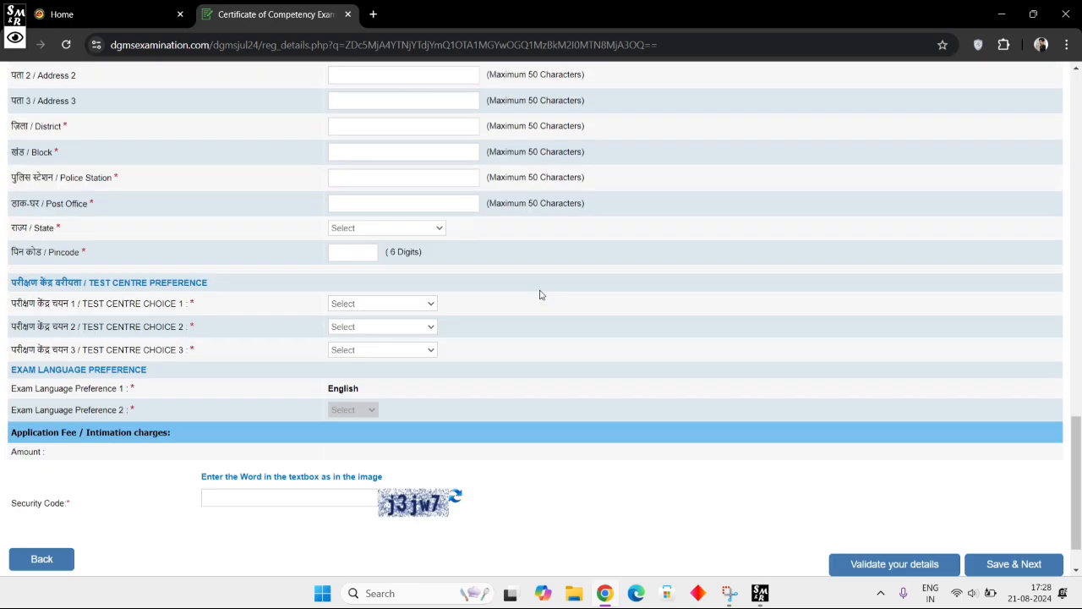
pyautogui.scroll(20, 541, 294)
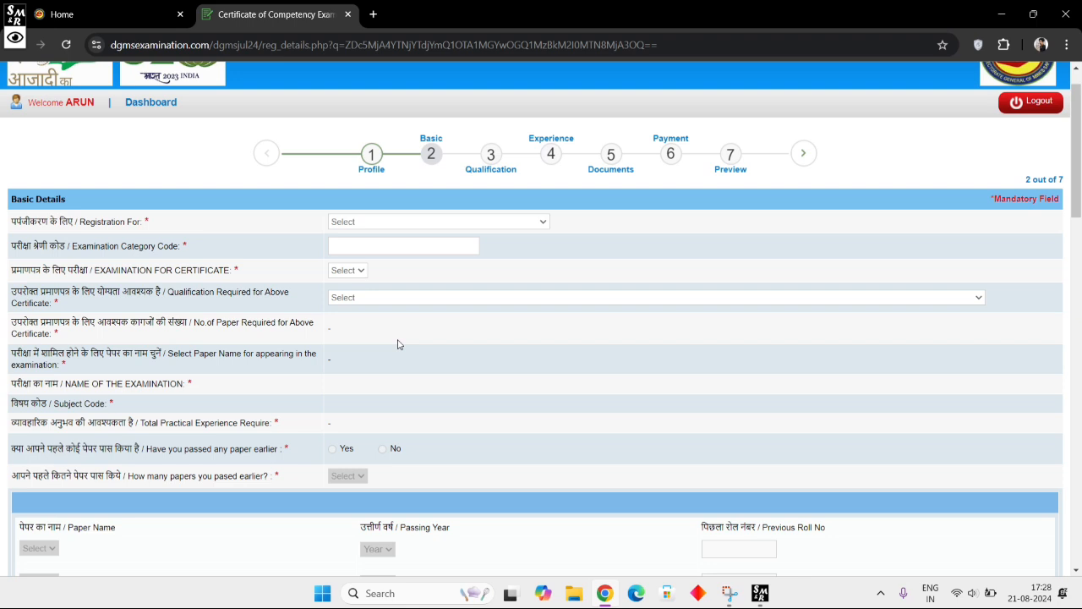
pyautogui.click(516, 225)
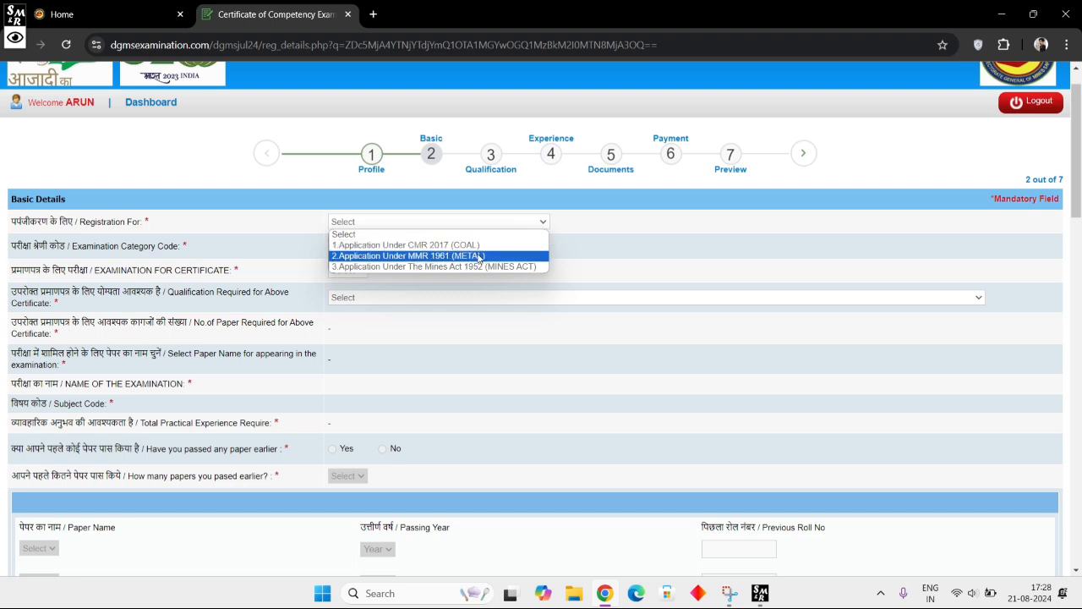
# - Select 1.Application Under CMR 2017 (COAL) and mark its category code 01
pyautogui.press('Up')
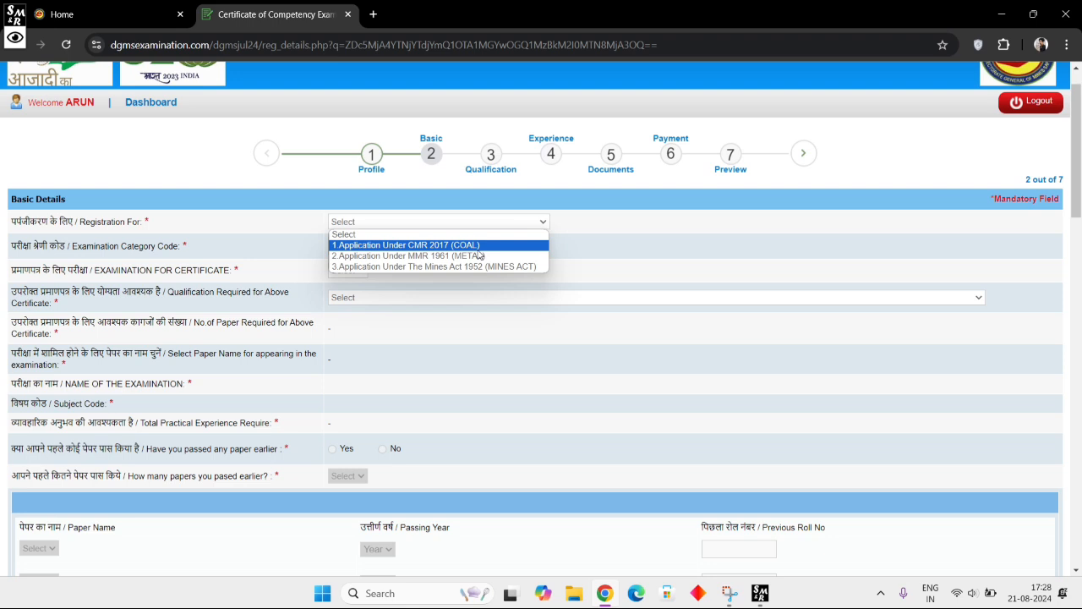
pyautogui.press('Return')
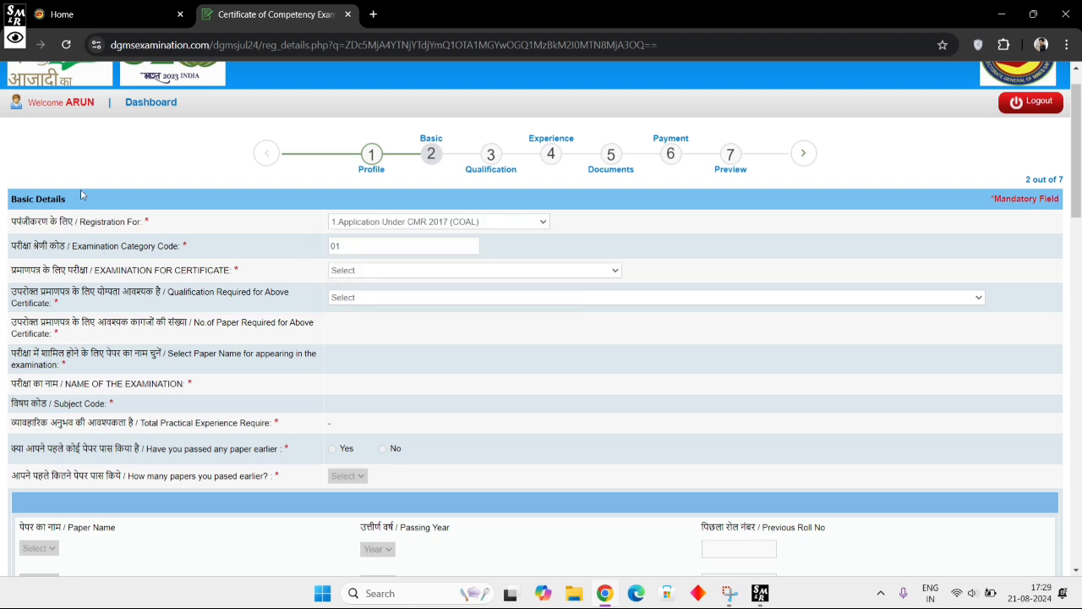
pyautogui.click(15, 39)
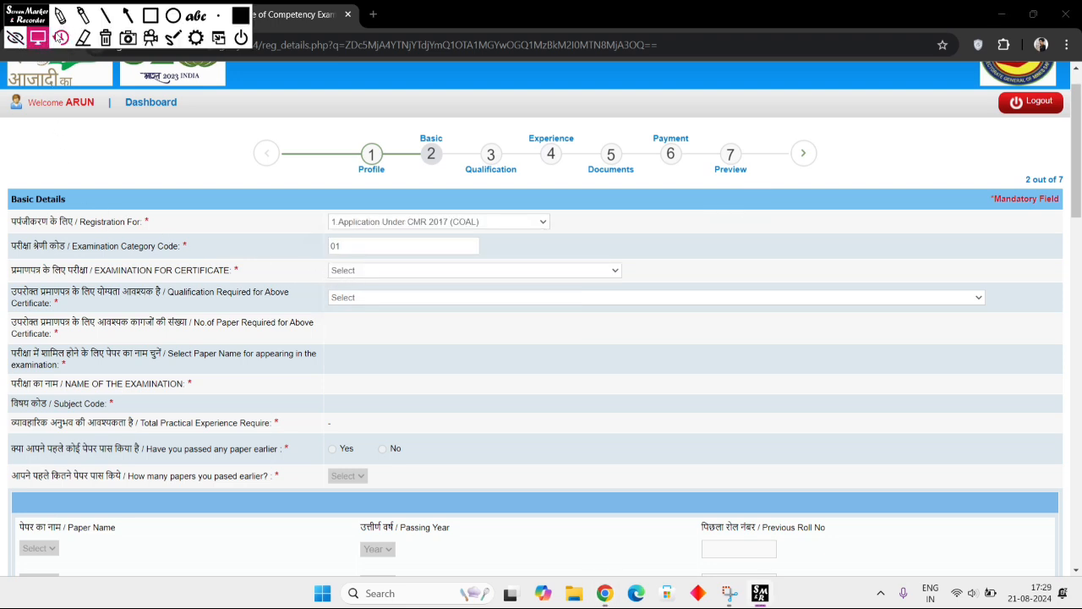
pyautogui.click(59, 15)
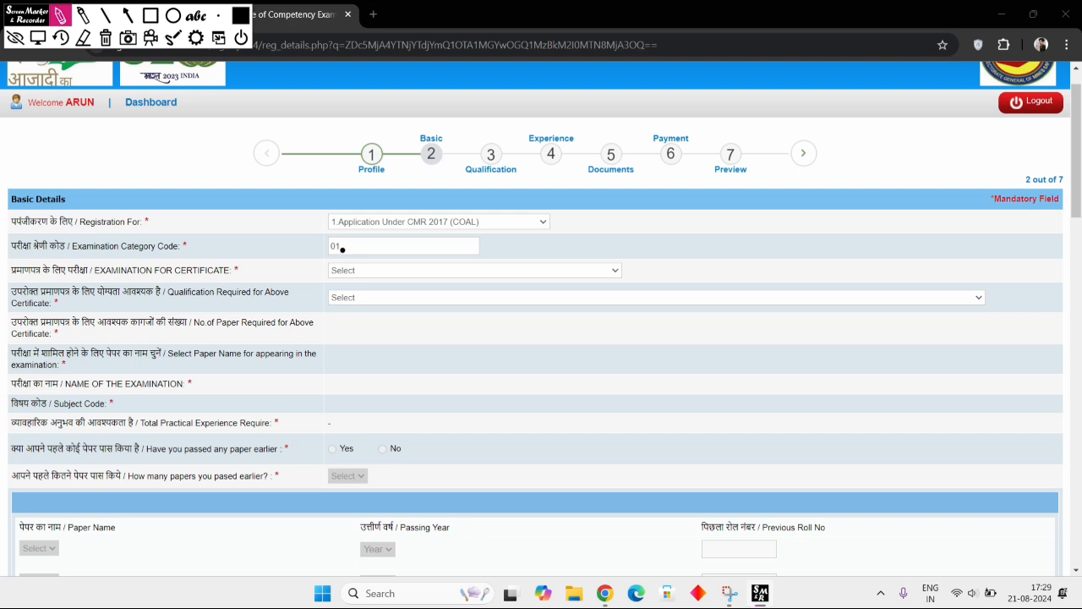
pyautogui.moveTo(342, 250); pyautogui.dragTo(382, 248)
pyautogui.click(16, 38)
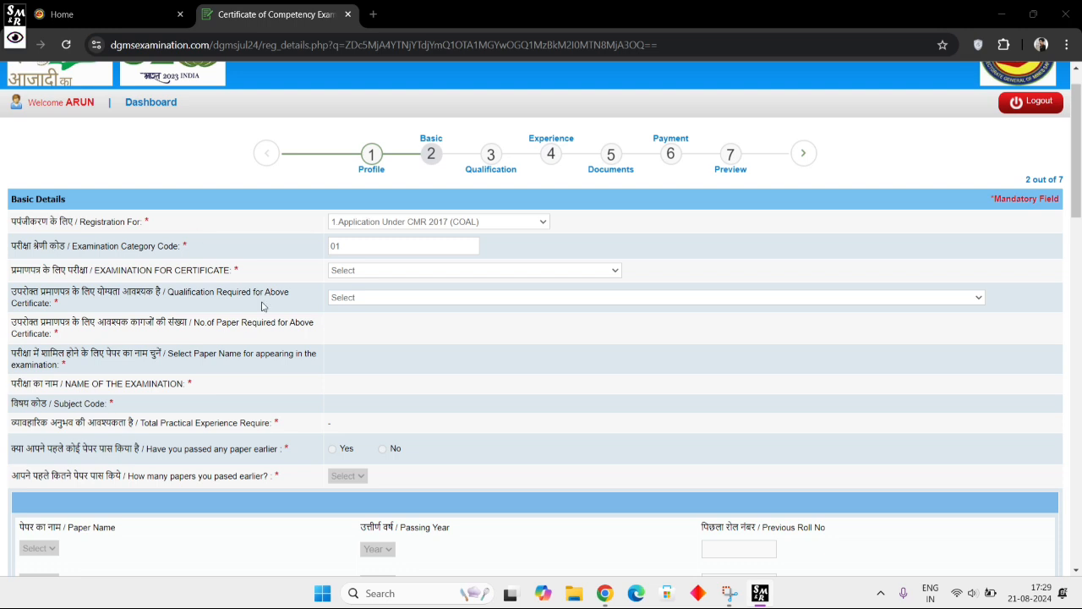
# - Choose SIRDAR'S CERTIFICATE (UN RESTRICTED) with the SENIOR SECONDARY qualification
pyautogui.click(351, 272)
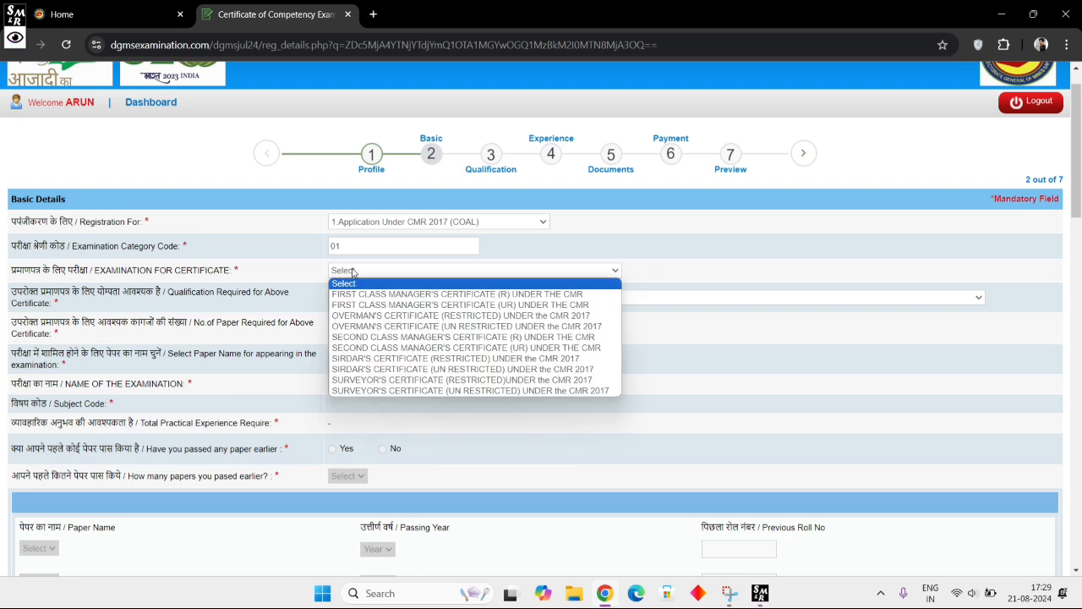
pyautogui.click(385, 369)
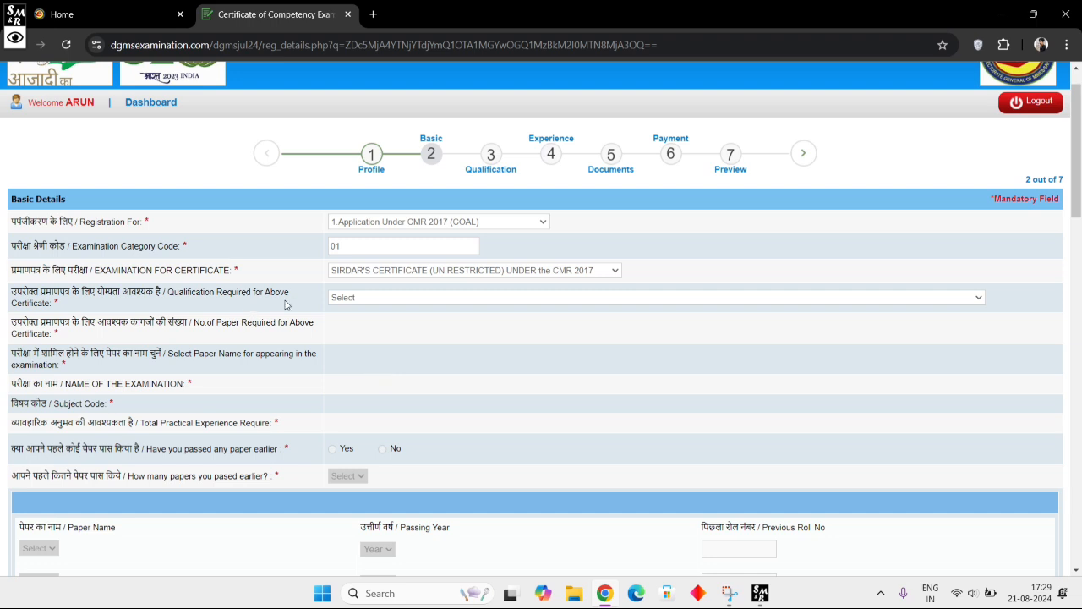
pyautogui.click(374, 298)
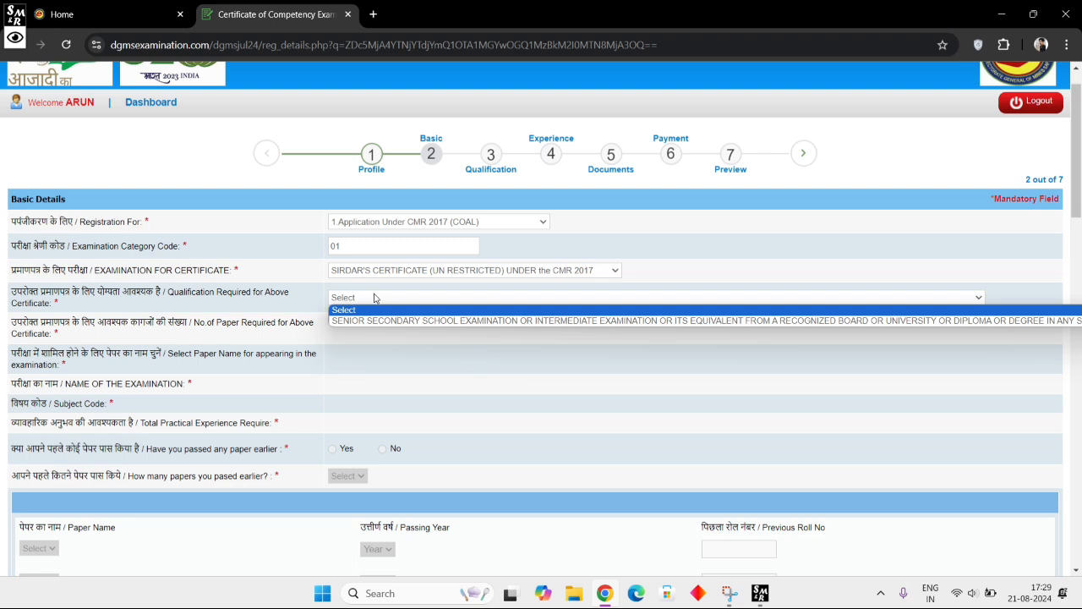
pyautogui.click(375, 322)
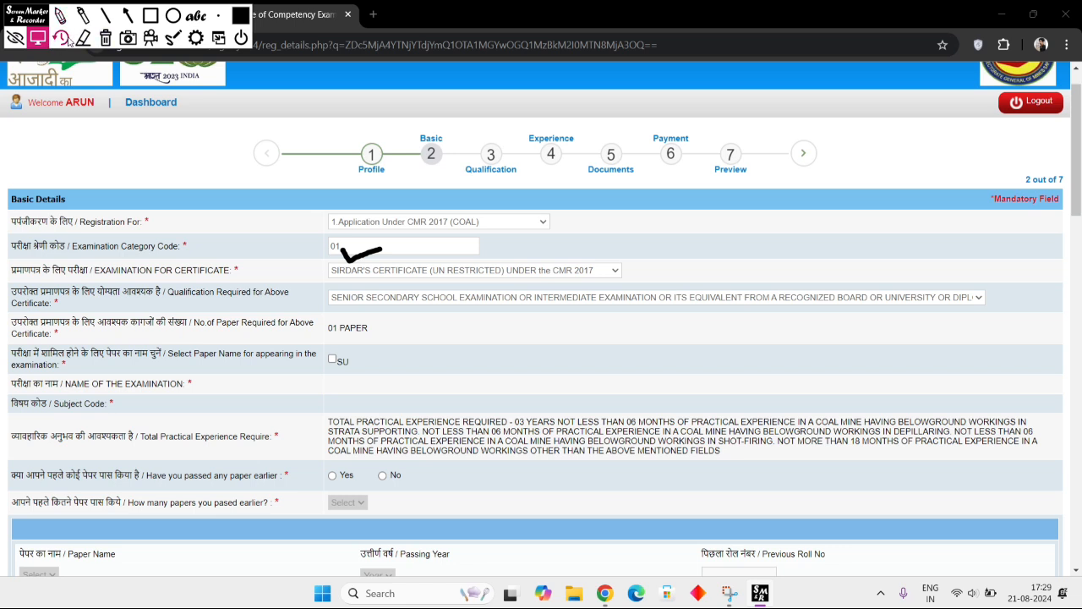
# - Highlight the 01 PAPER requirement and Select Paper Name row, then clear the marks
pyautogui.click(66, 33)
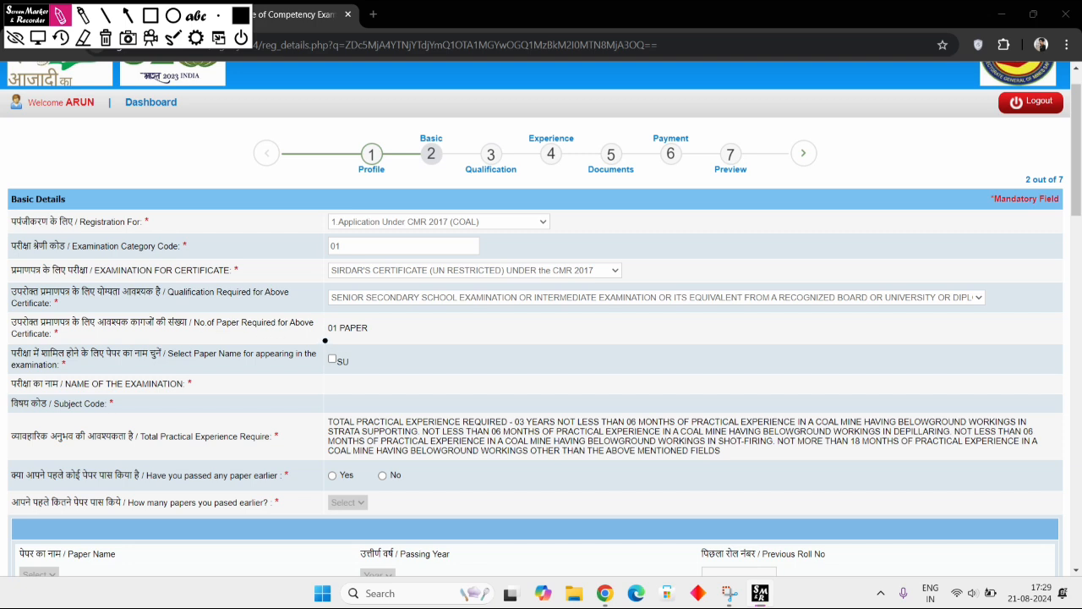
pyautogui.moveTo(324, 342); pyautogui.dragTo(379, 344)
pyautogui.moveTo(226, 370); pyautogui.dragTo(272, 359)
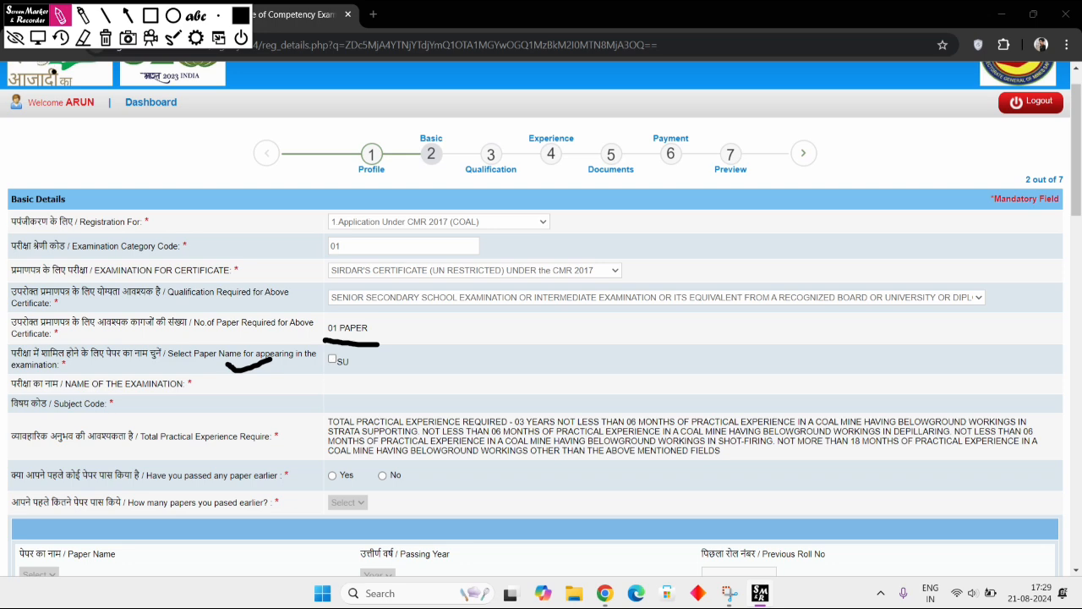
pyautogui.click(61, 43)
pyautogui.click(15, 37)
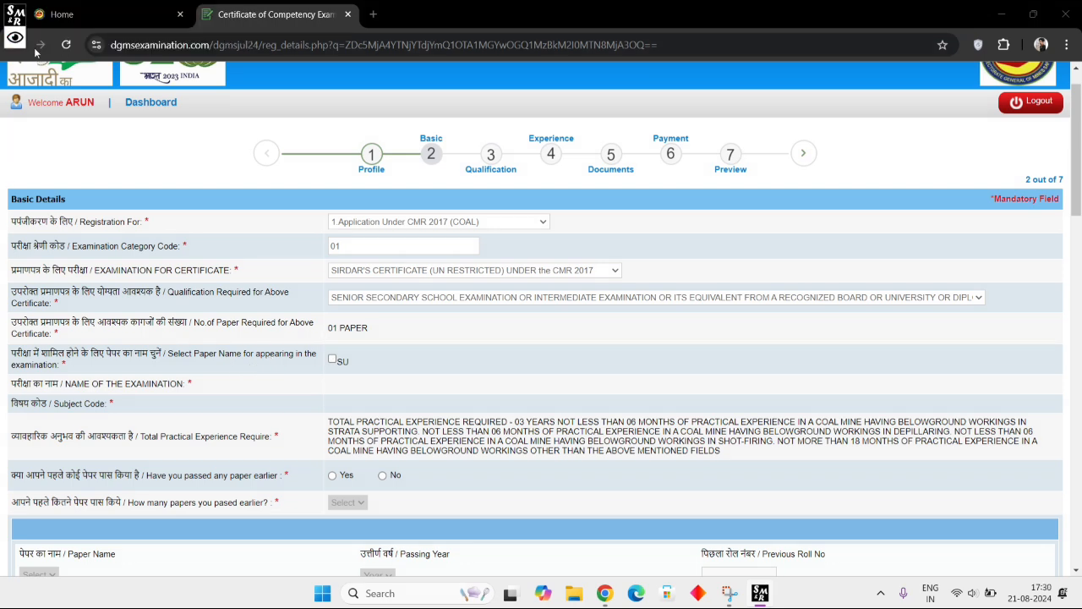
pyautogui.click(332, 359)
pyautogui.scroll(-1, 339, 419)
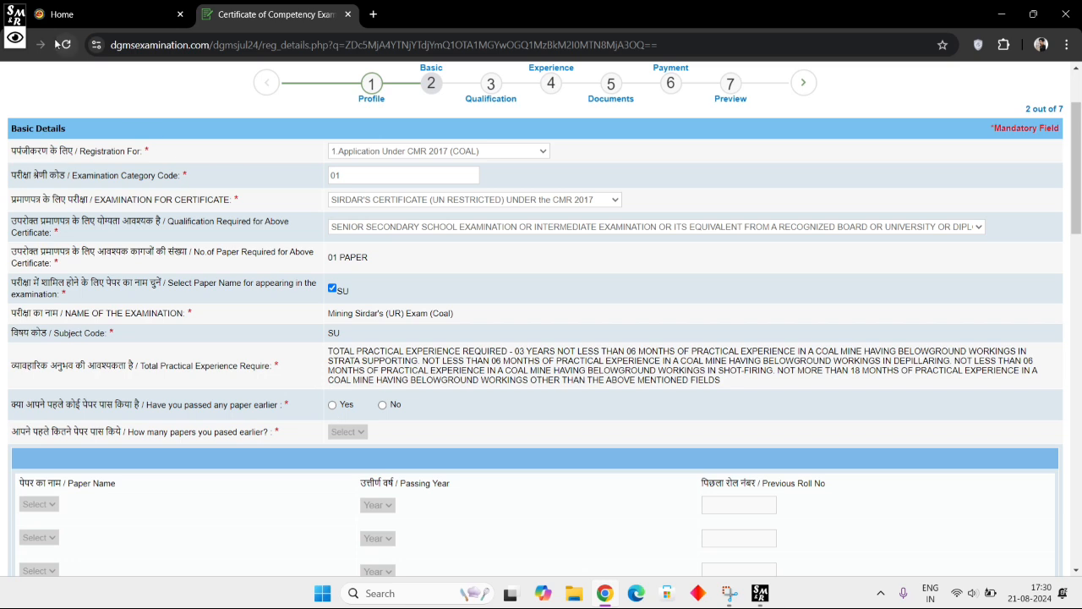
pyautogui.click(15, 43)
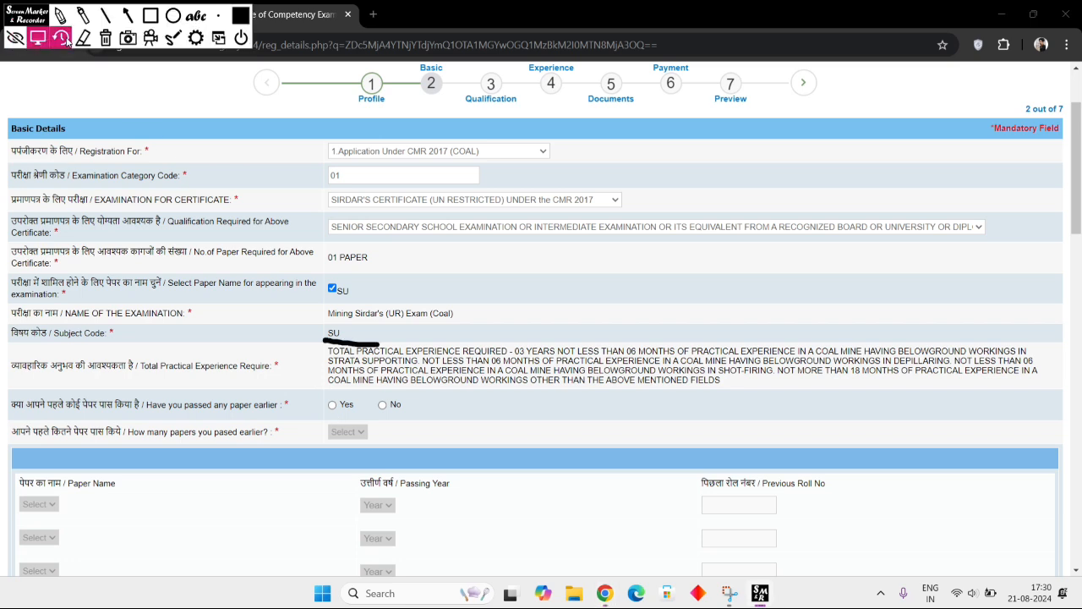
pyautogui.click(66, 40)
pyautogui.click(60, 15)
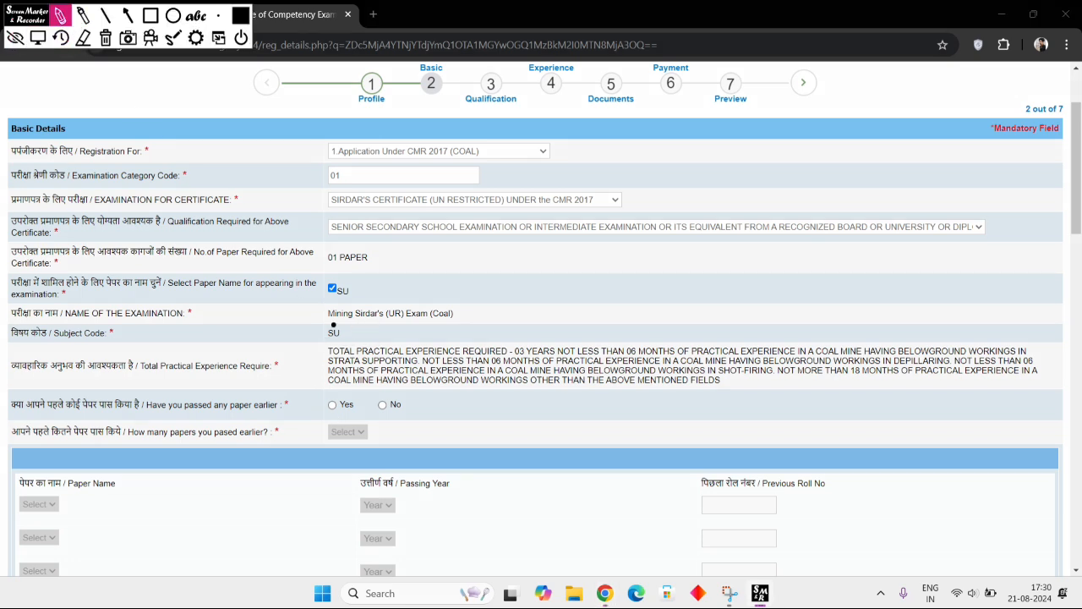
pyautogui.moveTo(334, 324); pyautogui.dragTo(456, 327)
pyautogui.moveTo(476, 158)
pyautogui.mouseDown()
pyautogui.moveTo(496, 163)
pyautogui.moveTo(547, 146)
pyautogui.mouseUp()
pyautogui.moveTo(564, 141); pyautogui.dragTo(587, 138)
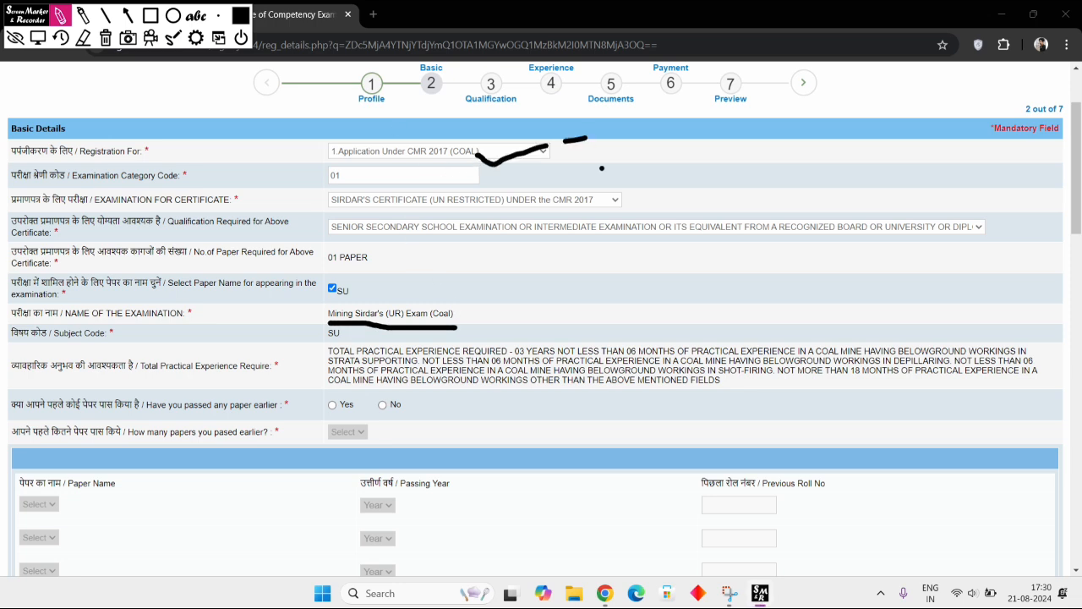
pyautogui.click(61, 38)
pyautogui.click(60, 38)
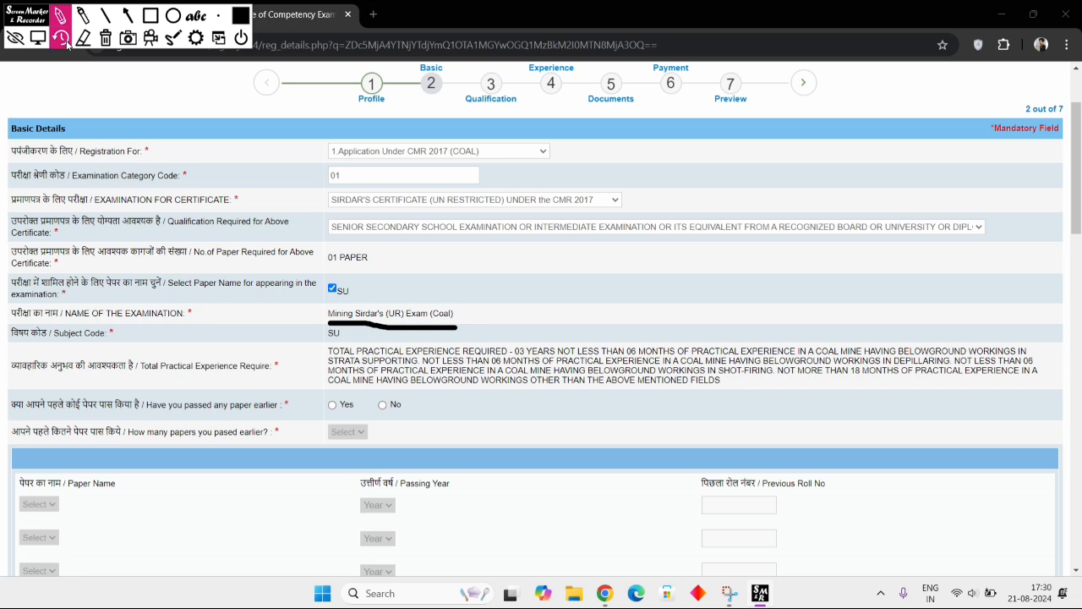
pyautogui.click(61, 38)
pyautogui.moveTo(146, 373); pyautogui.dragTo(287, 376)
pyautogui.moveTo(296, 340); pyautogui.dragTo(336, 327)
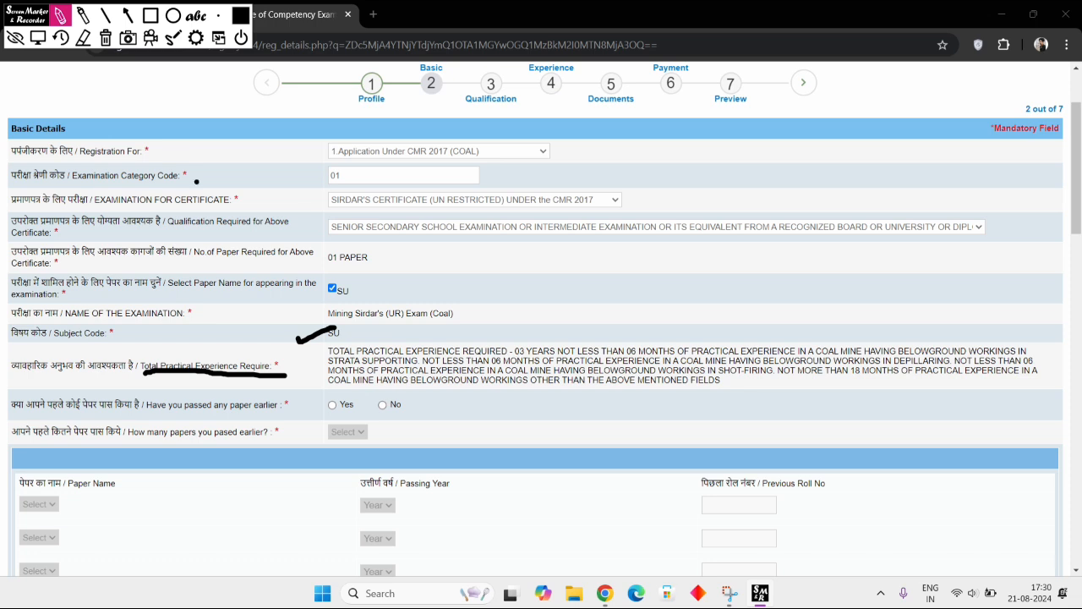
pyautogui.click(216, 17)
pyautogui.moveTo(128, 38); pyautogui.dragTo(107, 40)
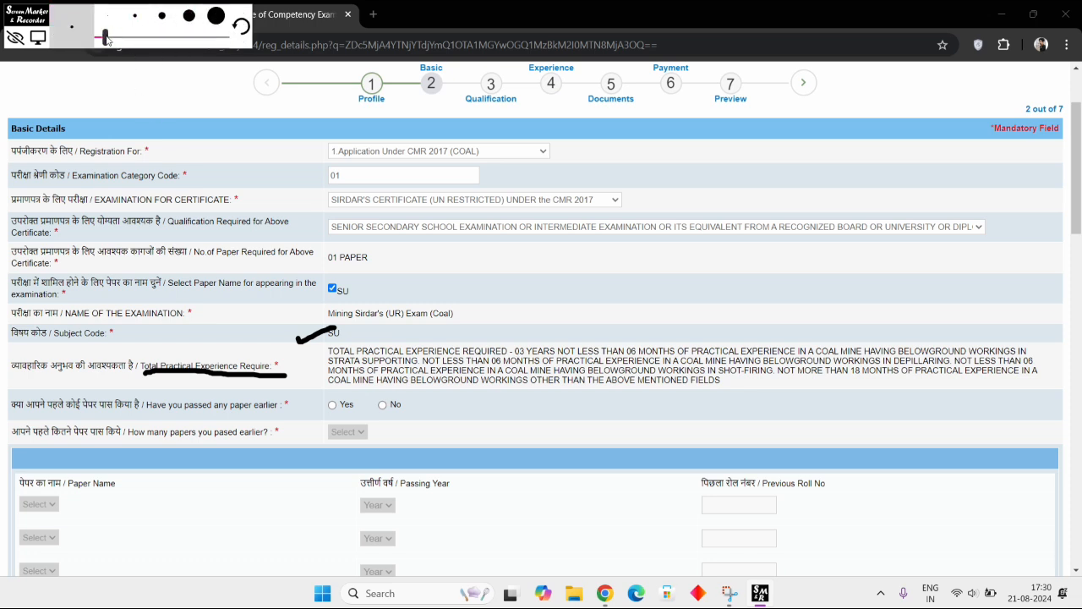
pyautogui.click(242, 27)
pyautogui.click(218, 38)
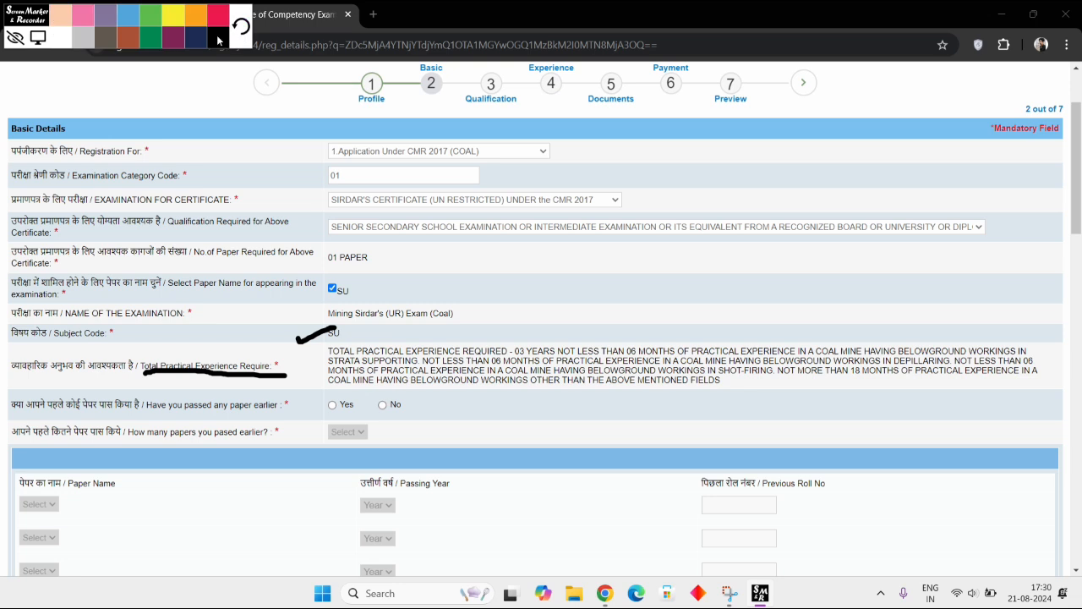
pyautogui.click(218, 17)
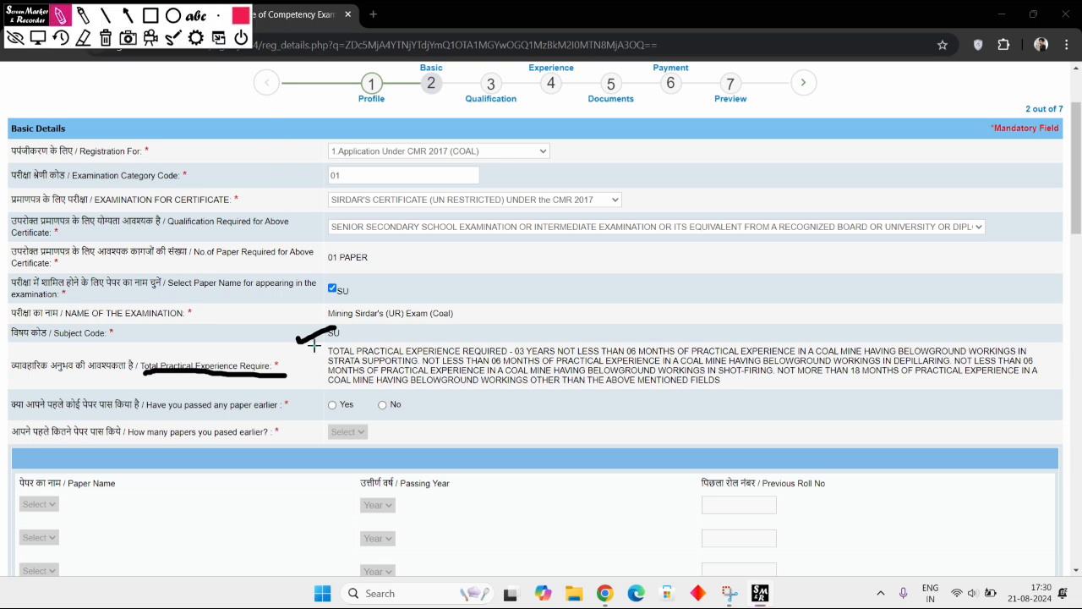
pyautogui.moveTo(314, 345); pyautogui.dragTo(337, 335)
pyautogui.moveTo(515, 356); pyautogui.dragTo(626, 358)
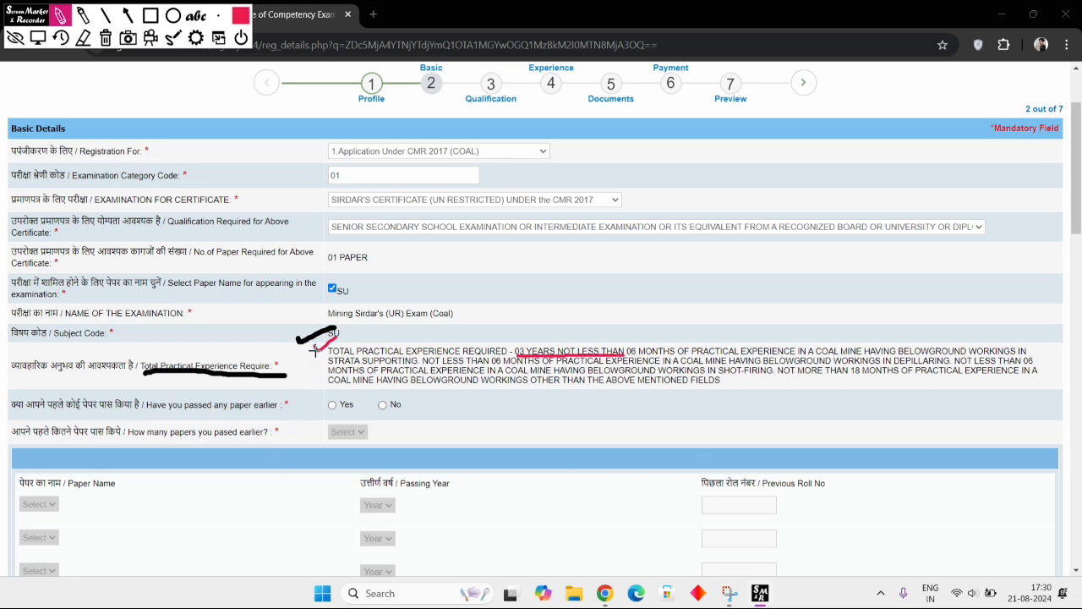
pyautogui.moveTo(325, 364); pyautogui.dragTo(352, 358)
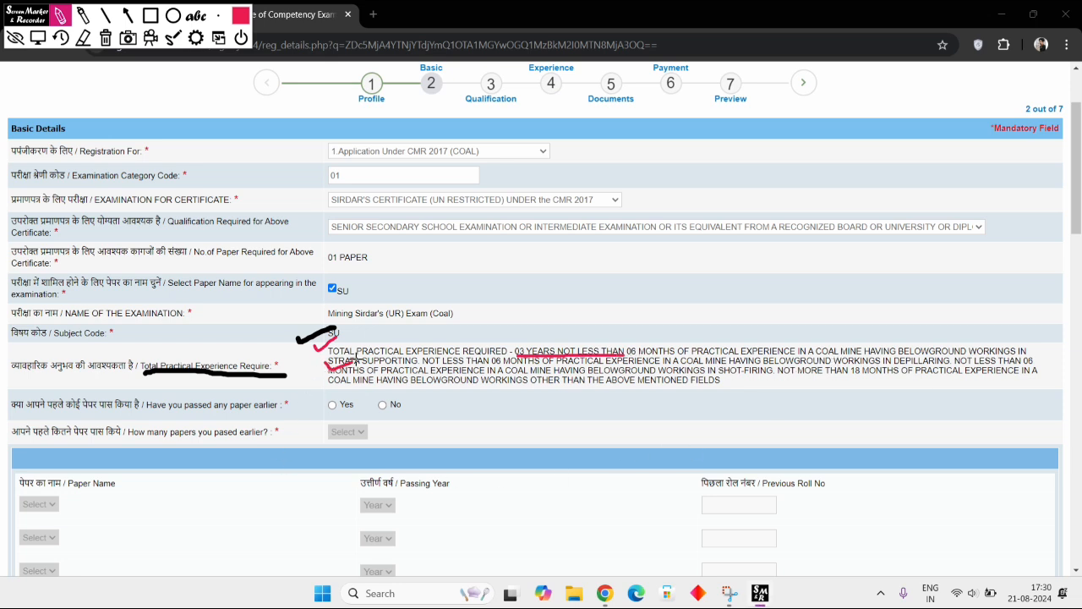
pyautogui.click(56, 39)
pyautogui.click(56, 39)
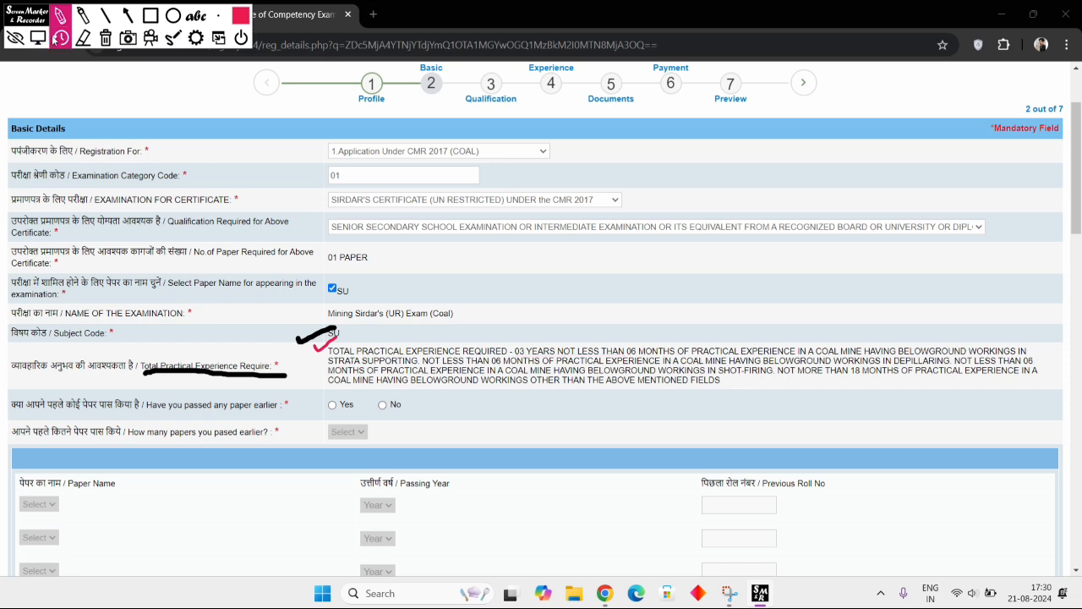
pyautogui.click(55, 38)
pyautogui.click(56, 39)
pyautogui.click(56, 39)
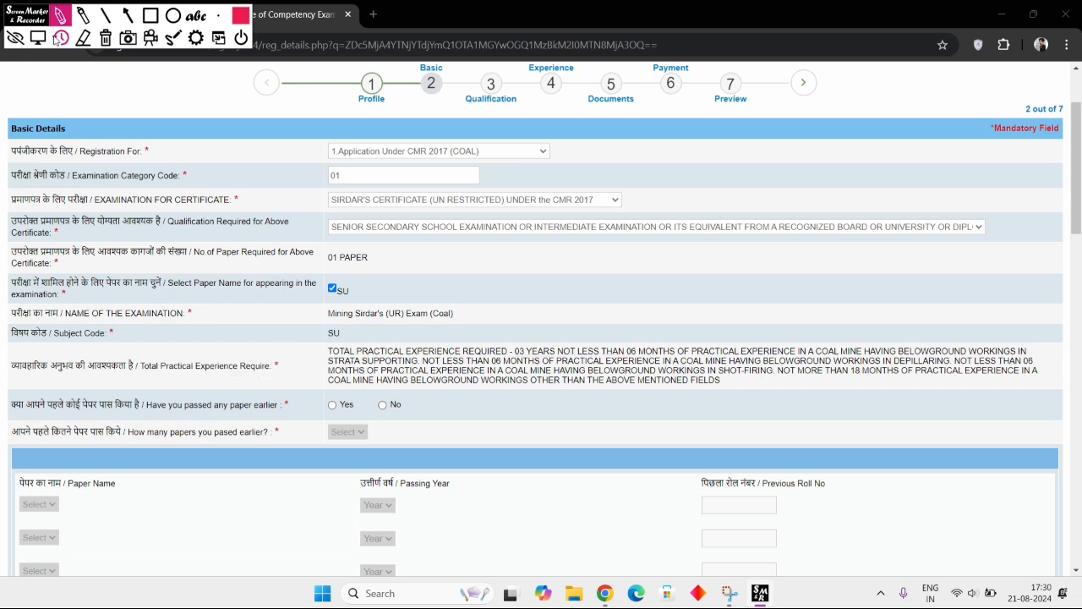
pyautogui.click(15, 38)
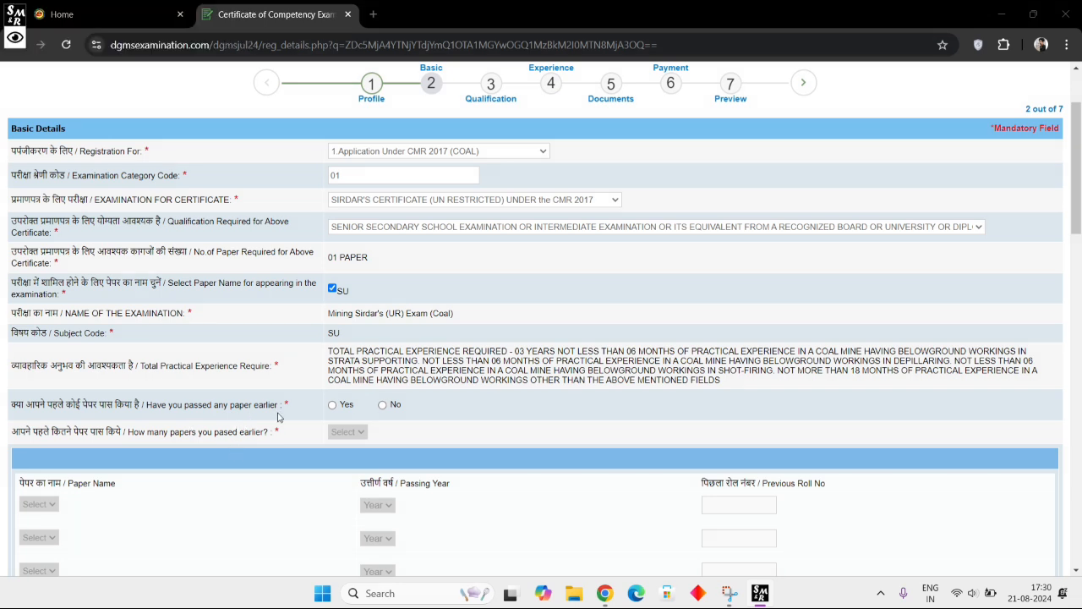
# - Answer No to having passed any papers earlier
pyautogui.scroll(-1, 378, 503)
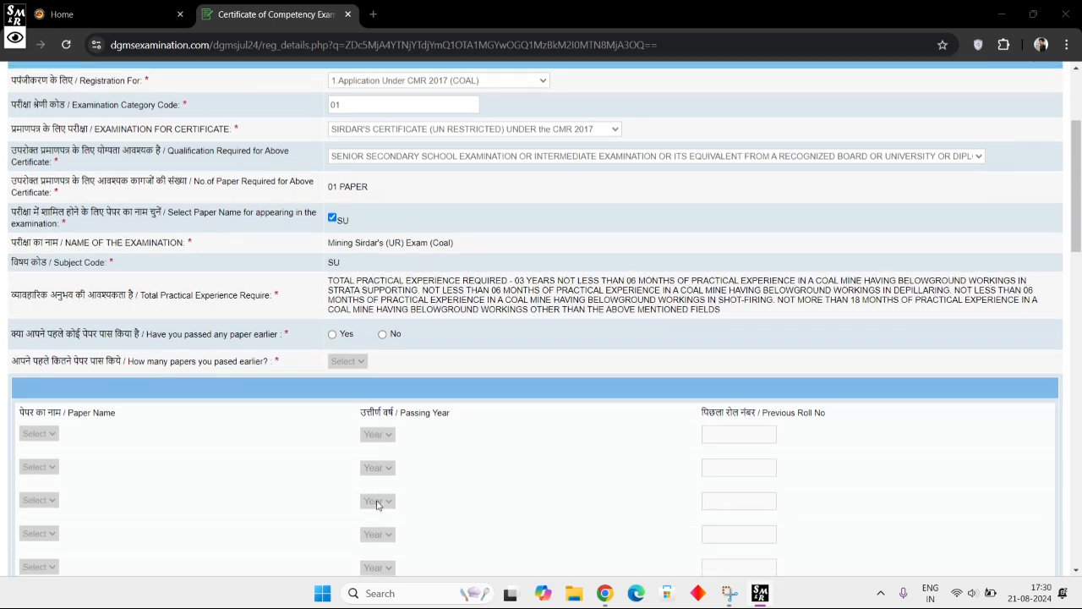
pyautogui.scroll(-1, 378, 503)
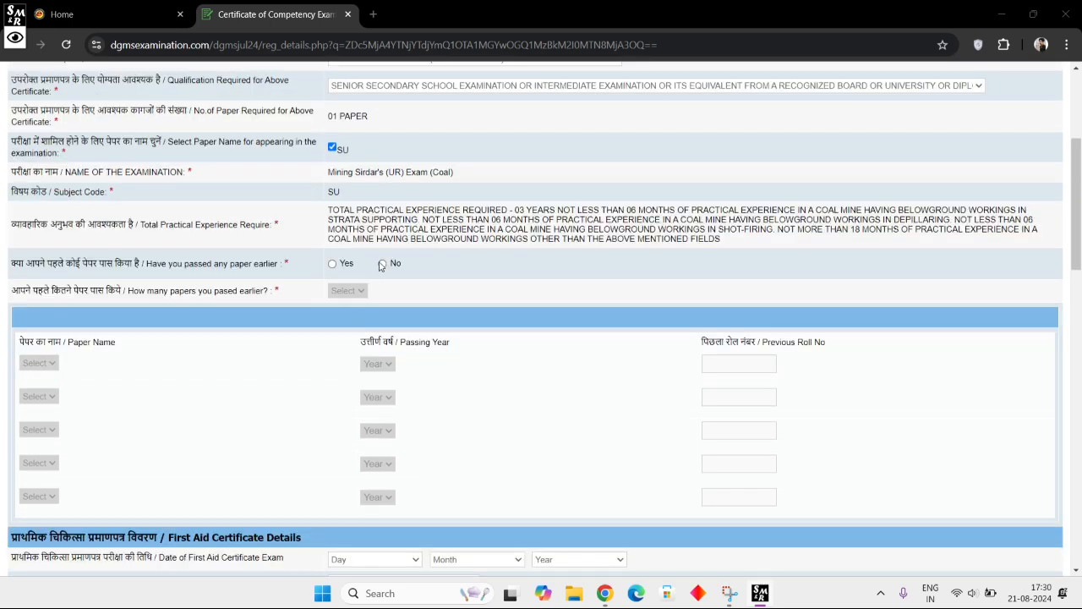
pyautogui.click(383, 264)
pyautogui.scroll(-5, 392, 365)
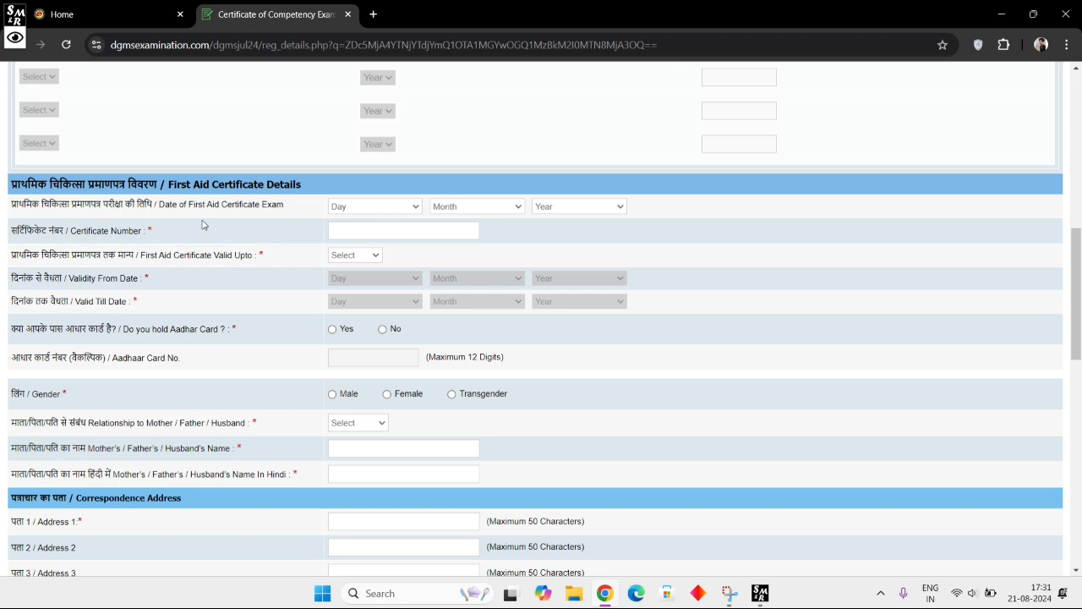
# - Set the first aid exam date to 05 March 2024 and enter the certificate number
pyautogui.click(374, 206)
pyautogui.click(367, 272)
pyautogui.click(470, 208)
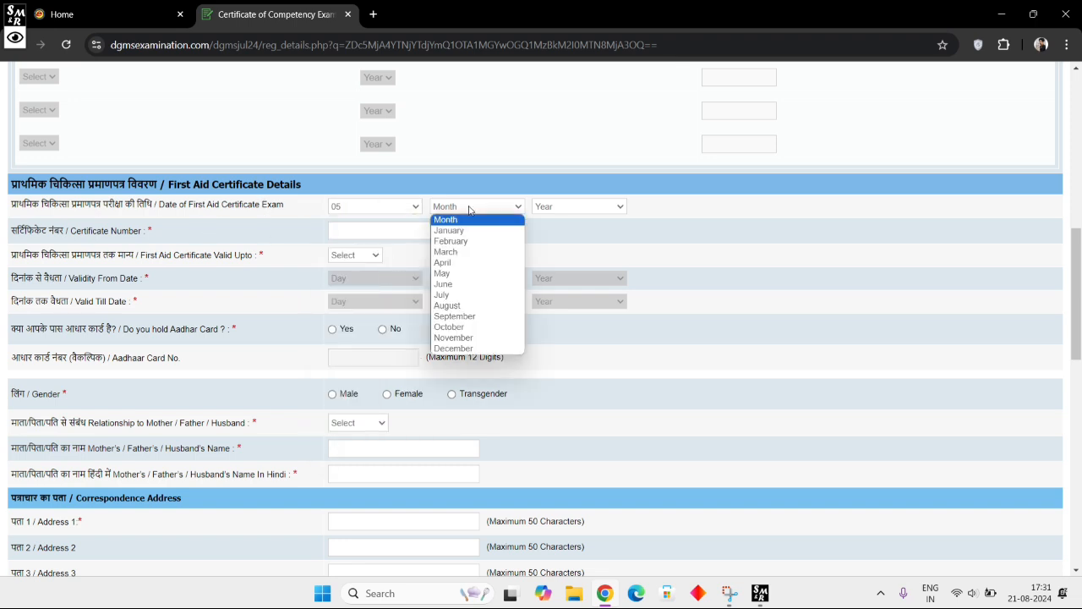
pyautogui.click(456, 252)
pyautogui.click(547, 208)
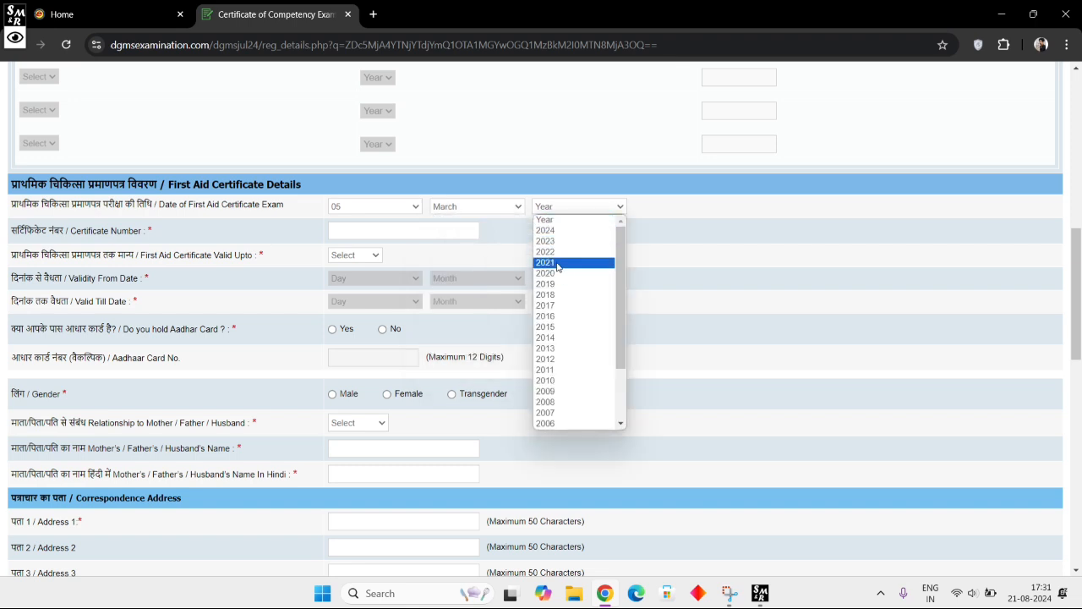
pyautogui.click(556, 238)
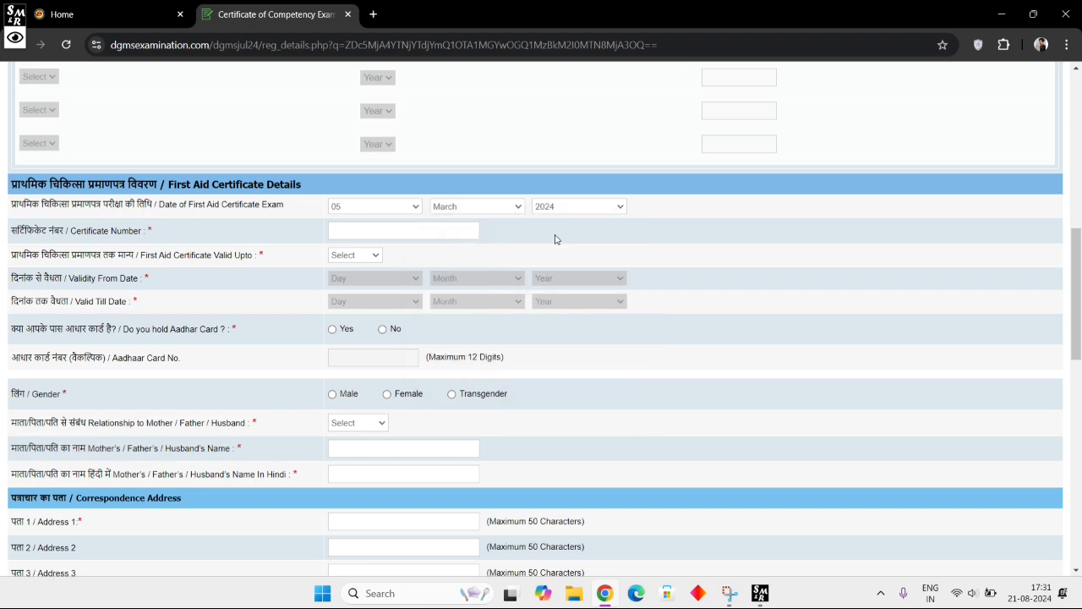
pyautogui.click(365, 231)
pyautogui.write('bjbjfjhhjhl')
pyautogui.write('jklhgg')
# - Try the certificate validity options 3 Years, 5 Years and LIFETIME, ending on 3 Years
pyautogui.click(357, 256)
pyautogui.click(356, 278)
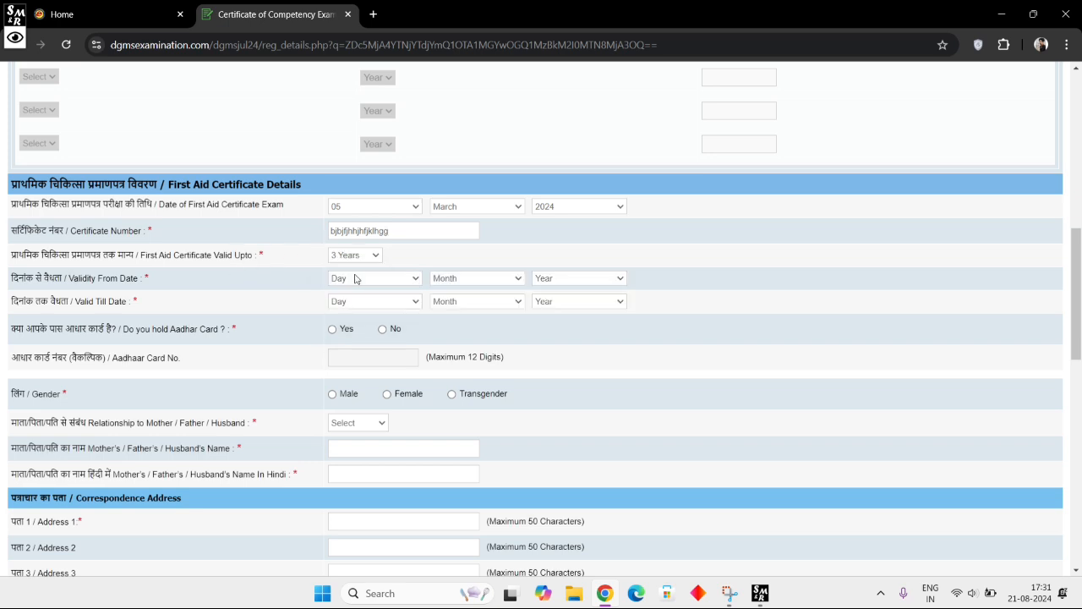
pyautogui.click(358, 257)
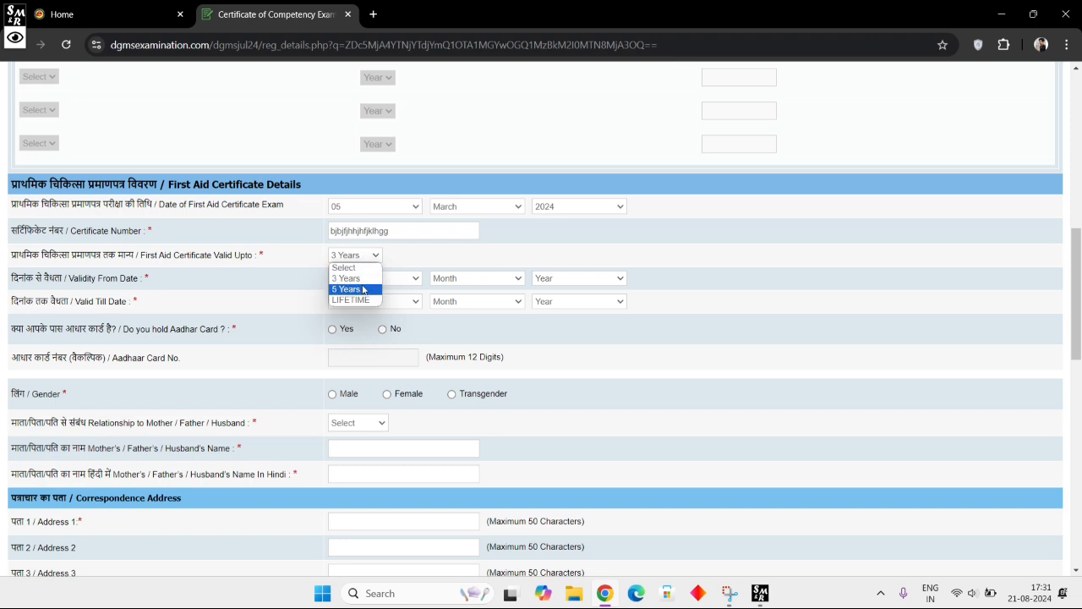
pyautogui.click(364, 290)
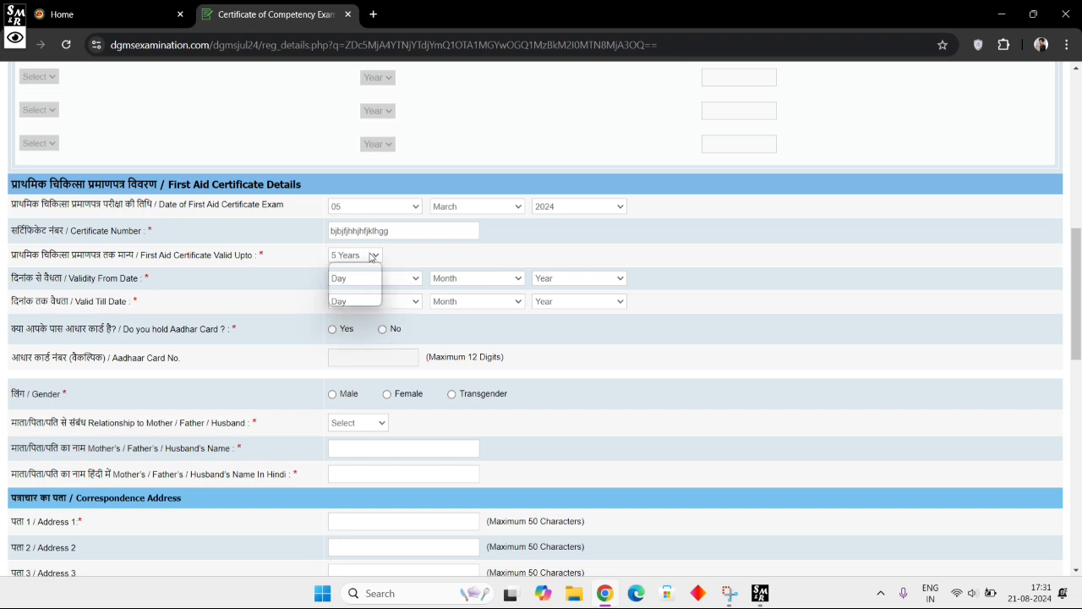
pyautogui.click(372, 256)
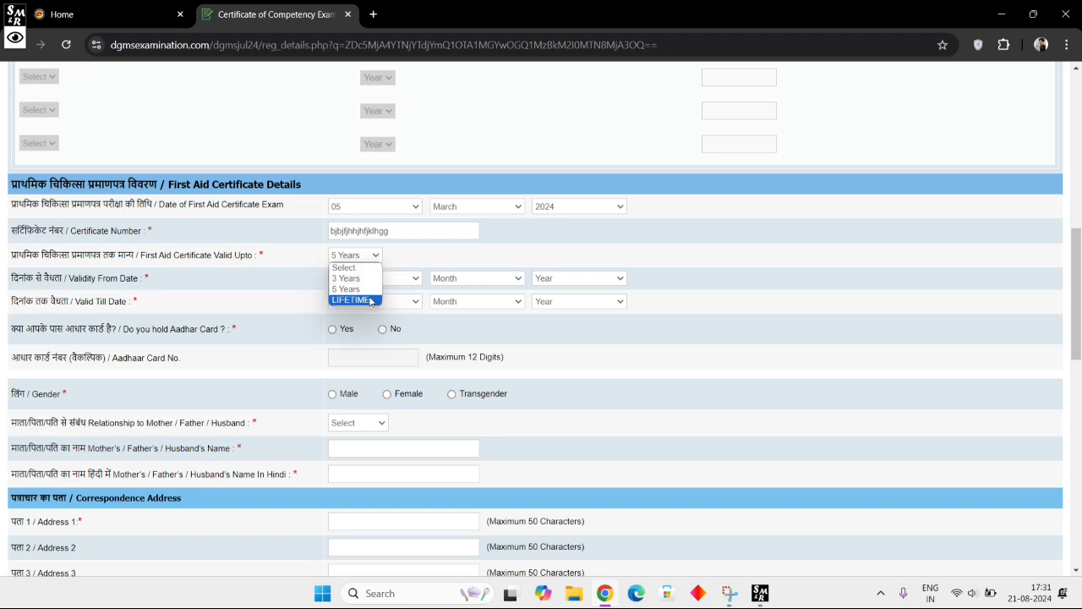
pyautogui.click(369, 299)
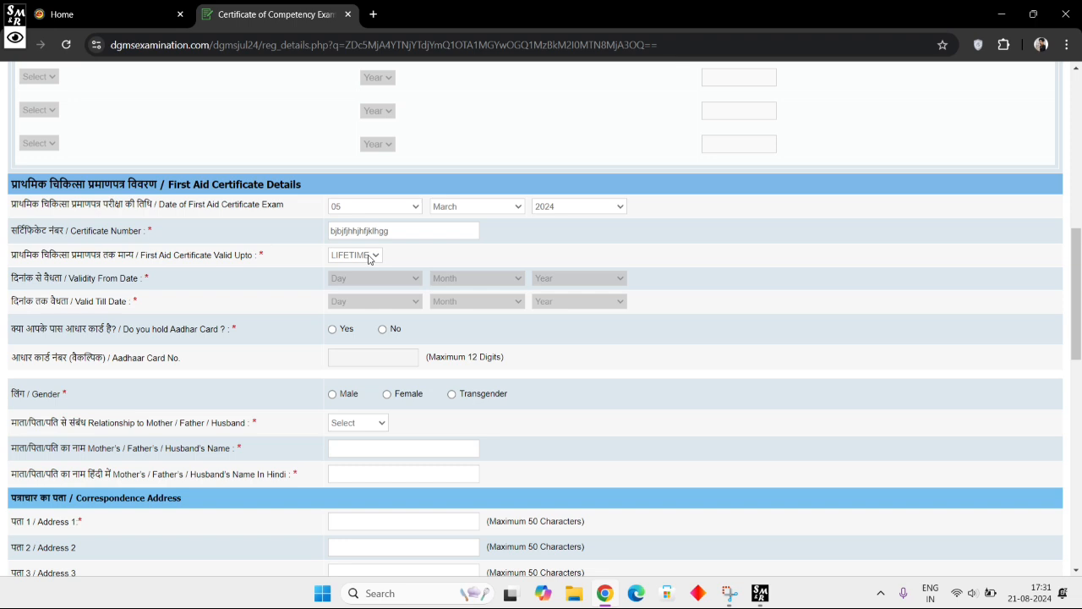
pyautogui.click(368, 257)
pyautogui.click(368, 279)
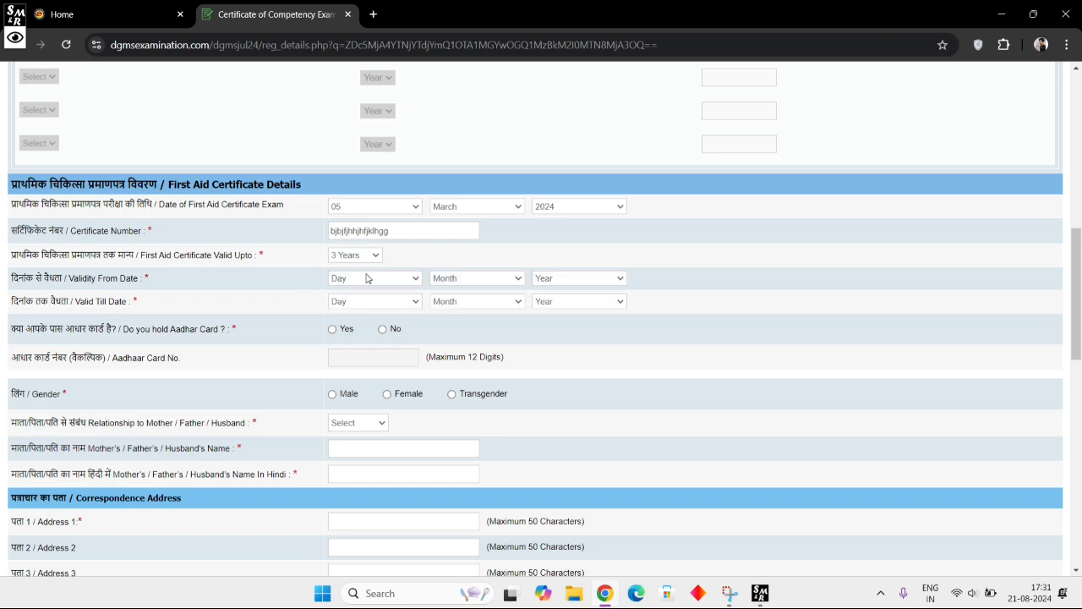
# - Highlight the Validity From and Valid Till date fields, then erase the marks
pyautogui.click(15, 37)
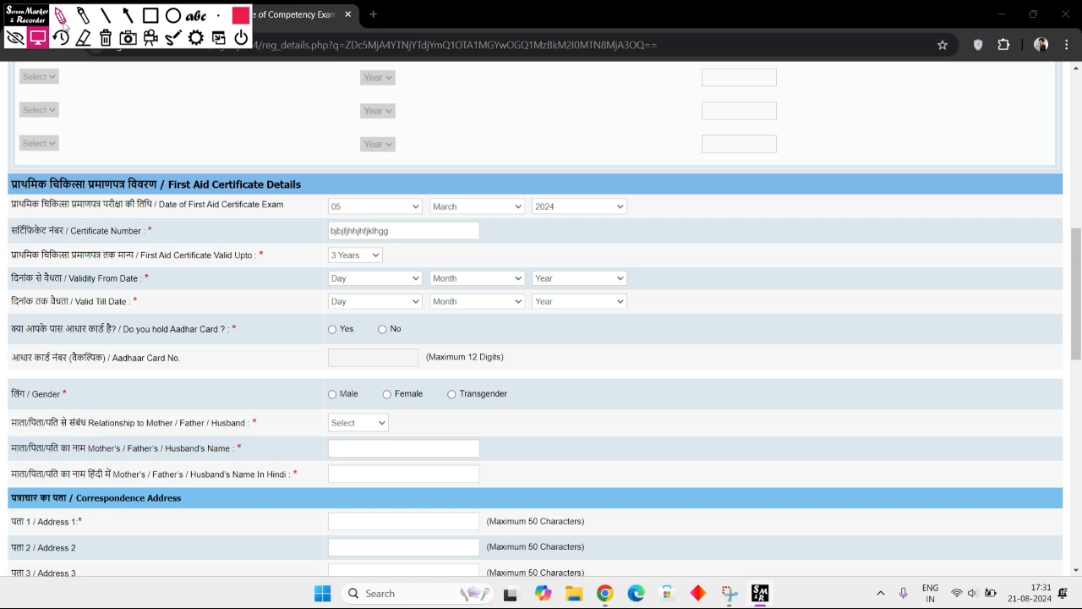
pyautogui.click(63, 21)
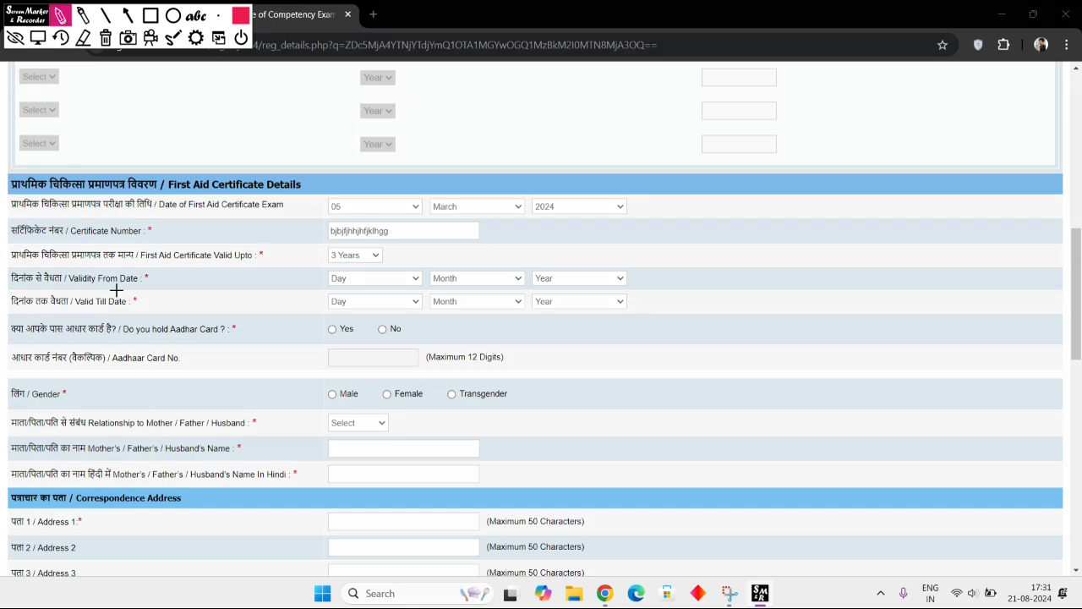
pyautogui.moveTo(116, 292); pyautogui.dragTo(204, 280)
pyautogui.moveTo(318, 285); pyautogui.dragTo(329, 280)
pyautogui.click(448, 285)
pyautogui.click(551, 280)
pyautogui.moveTo(93, 310); pyautogui.dragTo(129, 295)
pyautogui.moveTo(322, 307); pyautogui.dragTo(348, 300)
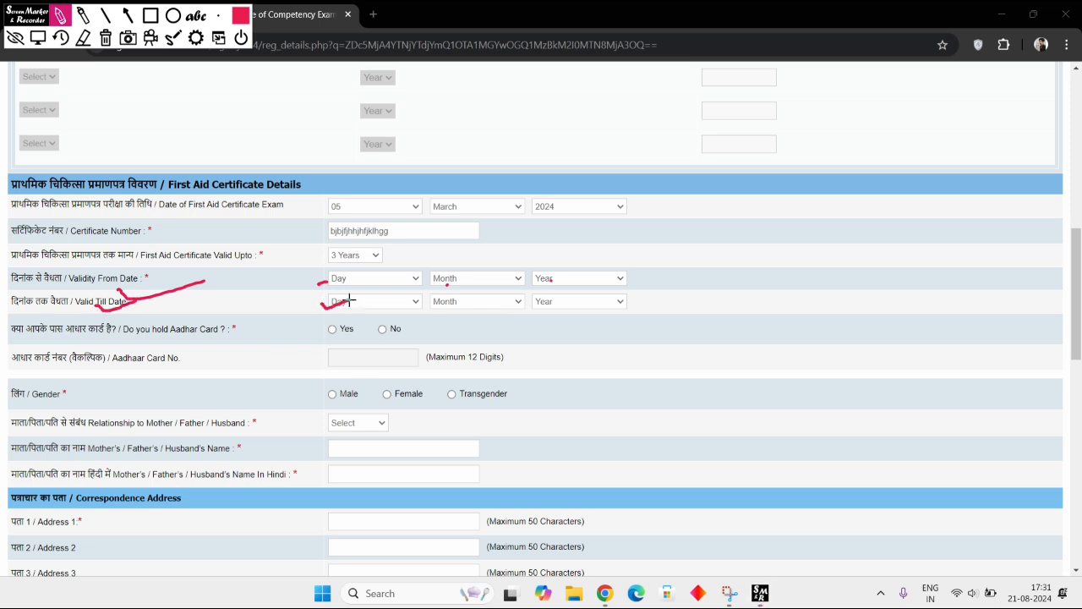
pyautogui.moveTo(440, 313); pyautogui.dragTo(472, 300)
pyautogui.moveTo(553, 314); pyautogui.dragTo(571, 301)
pyautogui.click(59, 44)
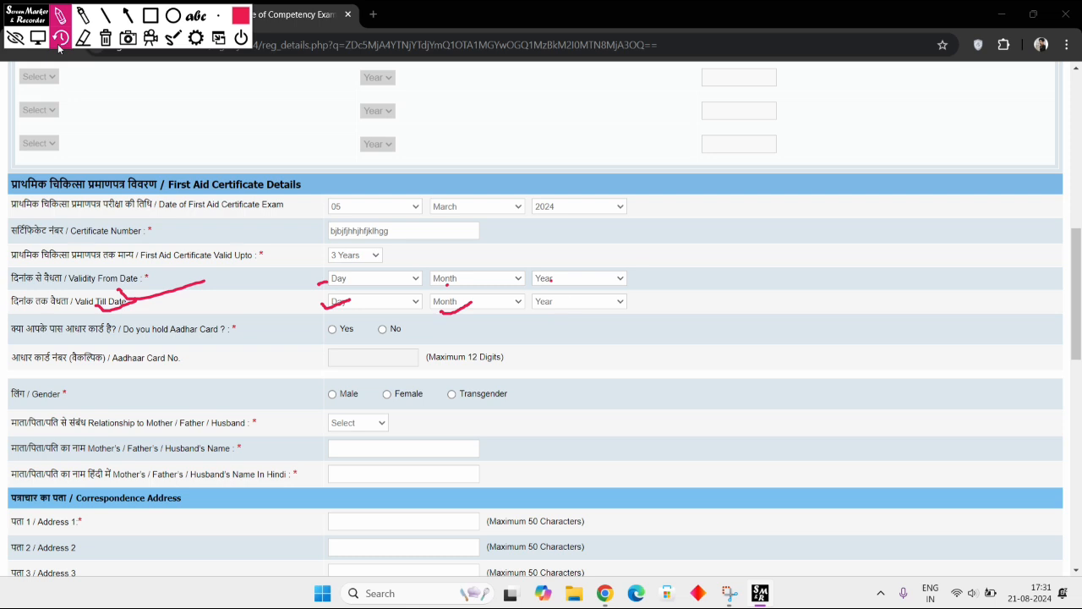
pyautogui.click(59, 44)
pyautogui.click(59, 44)
pyautogui.click(59, 44)
pyautogui.click(59, 44)
pyautogui.click(59, 44)
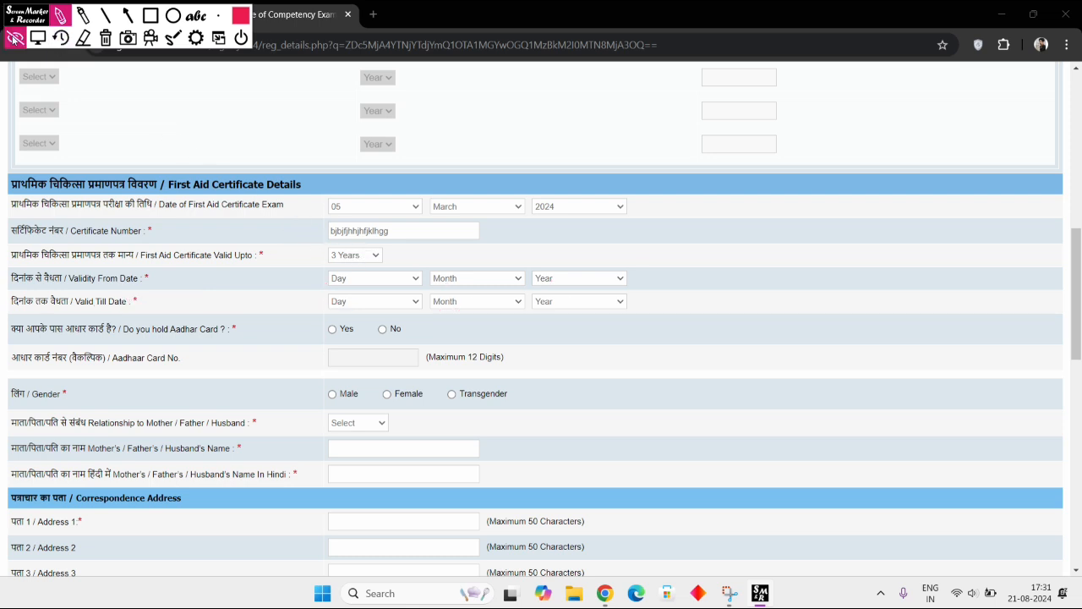
# - Set the first aid certificate validity to LIFETIME
pyautogui.click(15, 38)
pyautogui.click(361, 259)
pyautogui.click(363, 300)
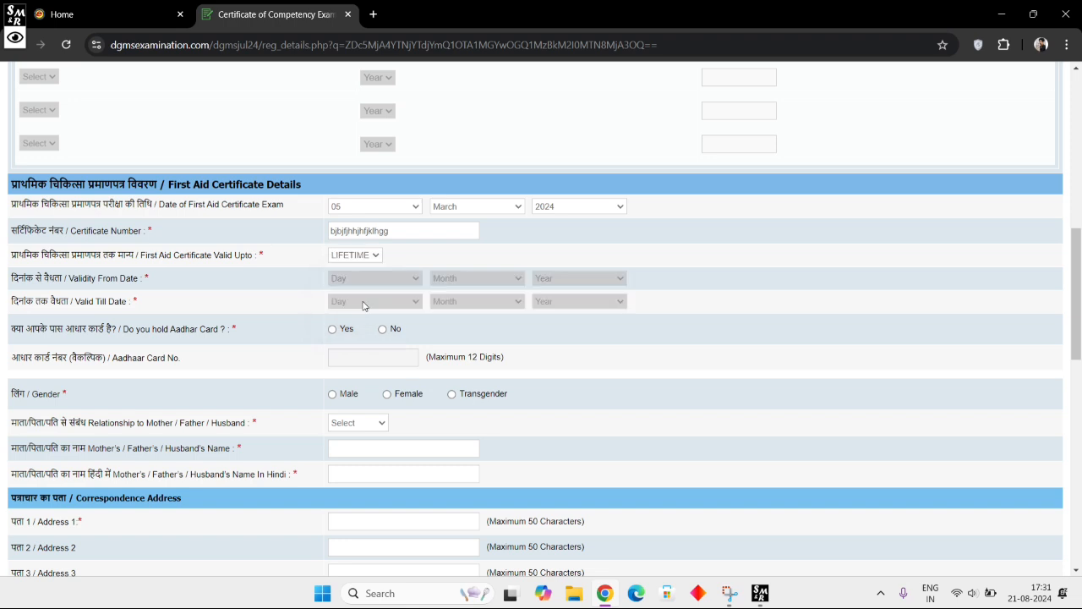
# - Answer Yes to Aadhaar, enter the Aadhaar number and set gender to Male
pyautogui.scroll(-1, 364, 307)
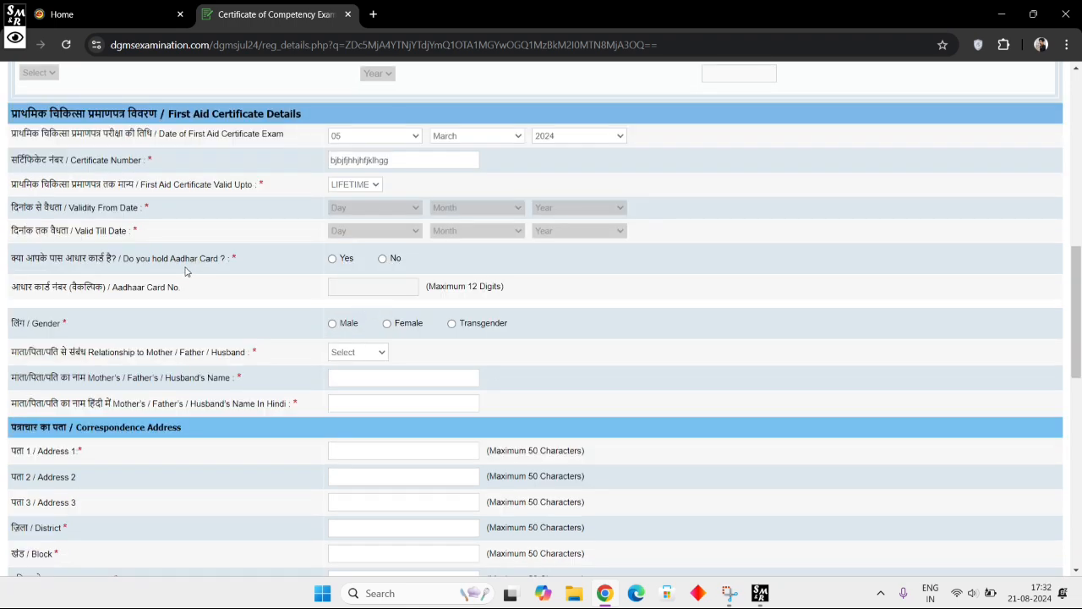
pyautogui.click(332, 259)
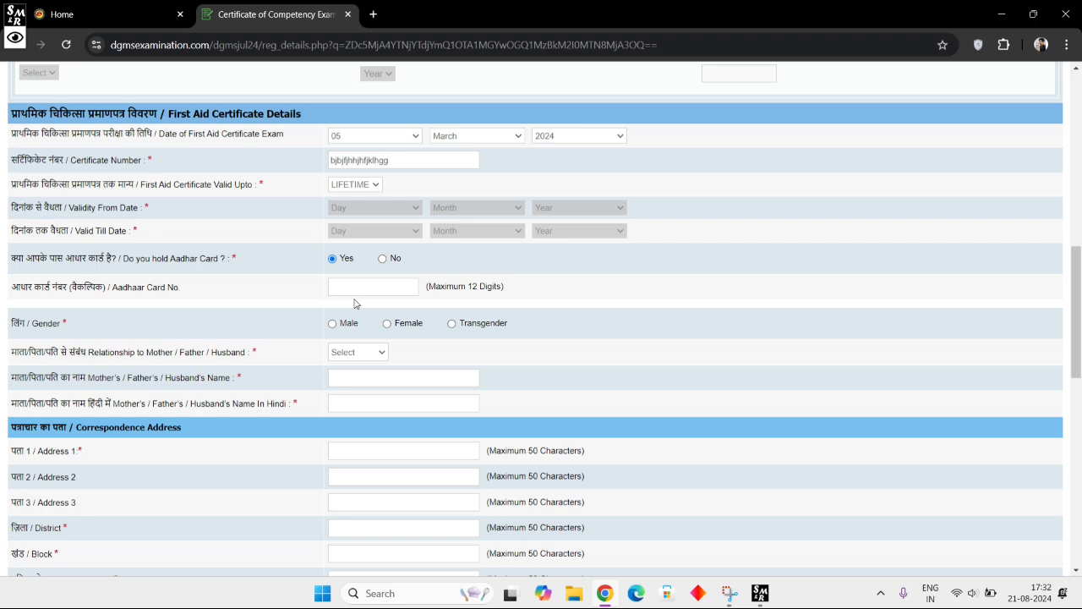
pyautogui.click(332, 323)
# - Choose Son of and enter the father's name in English and in Hindi
pyautogui.scroll(-1, 333, 359)
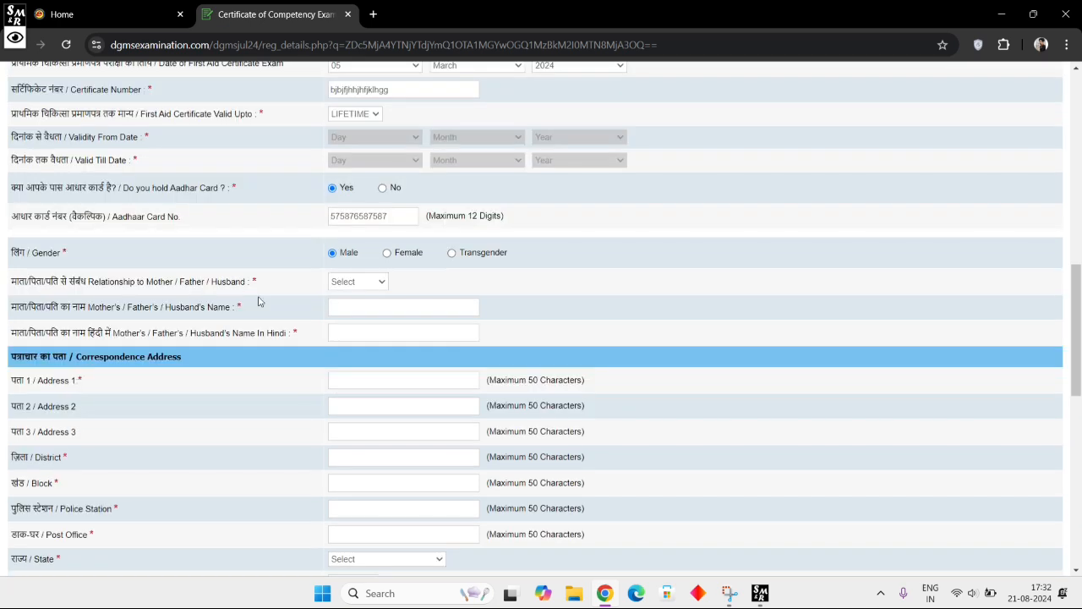
pyautogui.click(369, 285)
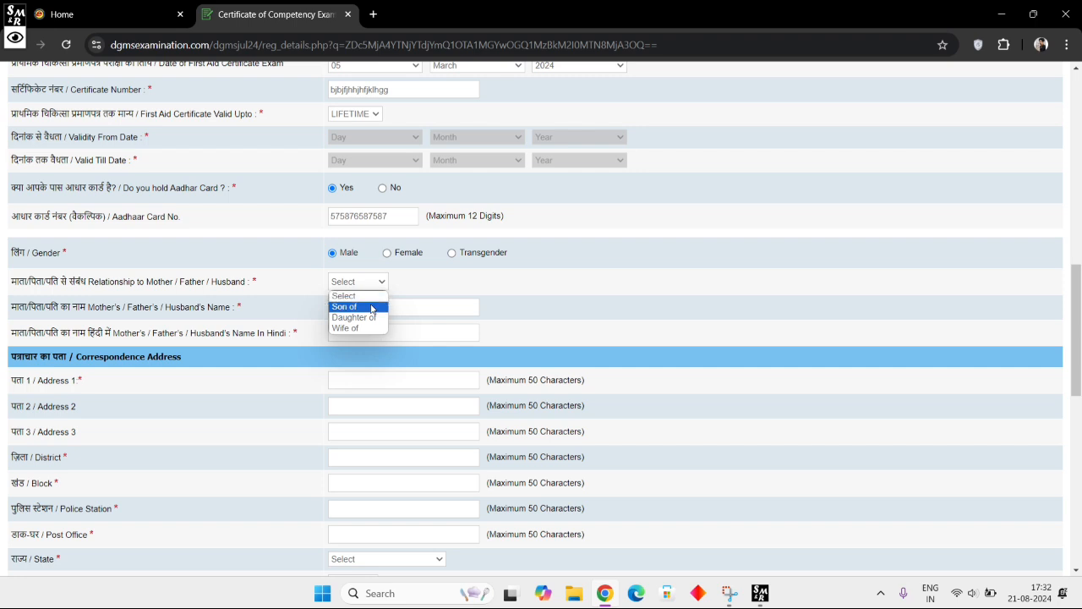
pyautogui.click(372, 307)
pyautogui.click(371, 305)
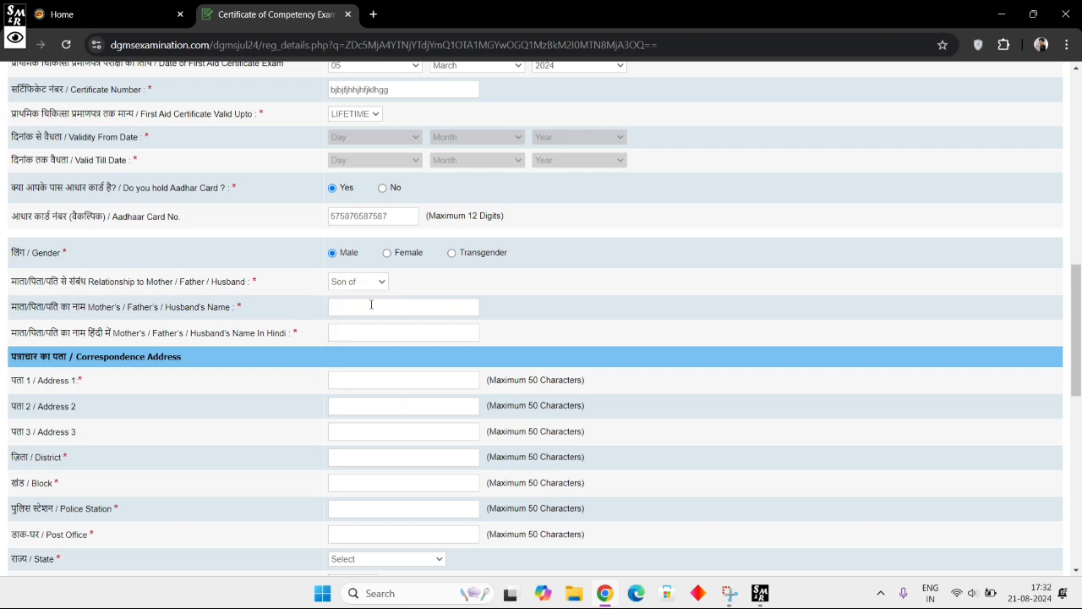
pyautogui.click(356, 335)
pyautogui.write('puja')
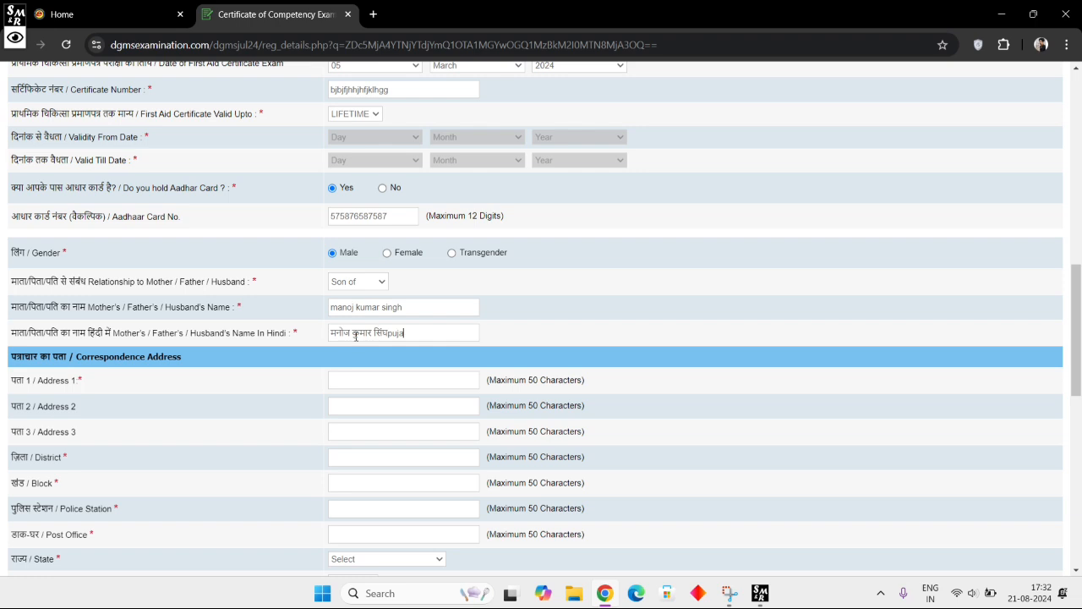
pyautogui.write(' dev')
pyautogui.press('BackSpace')
pyautogui.press('BackSpace')
pyautogui.press('BackSpace')
pyautogui.press('BackSpace')
pyautogui.press('BackSpace')
pyautogui.press('BackSpace')
pyautogui.scroll(-2, 348, 406)
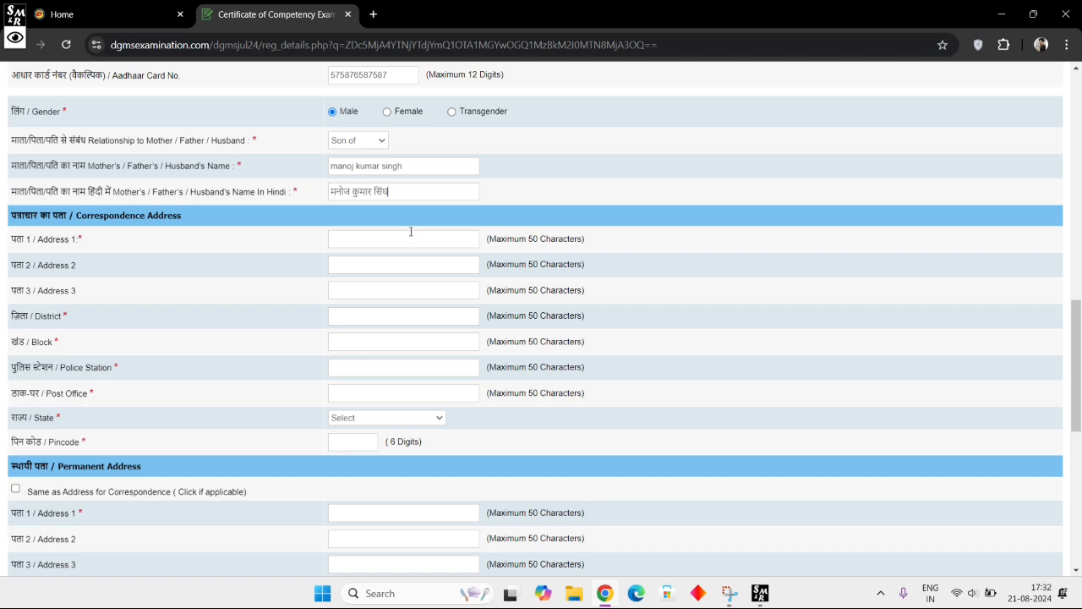
# - Enter the three correspondence address lines
pyautogui.click(409, 239)
pyautogui.write('yfyagug')
pyautogui.click(392, 264)
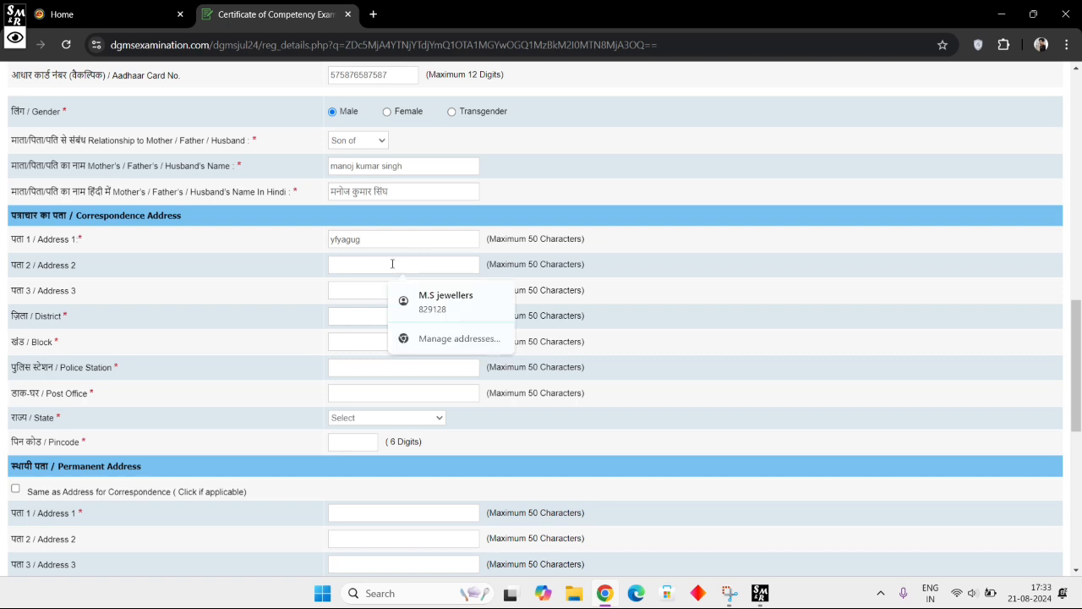
pyautogui.write('iudyiuhc')
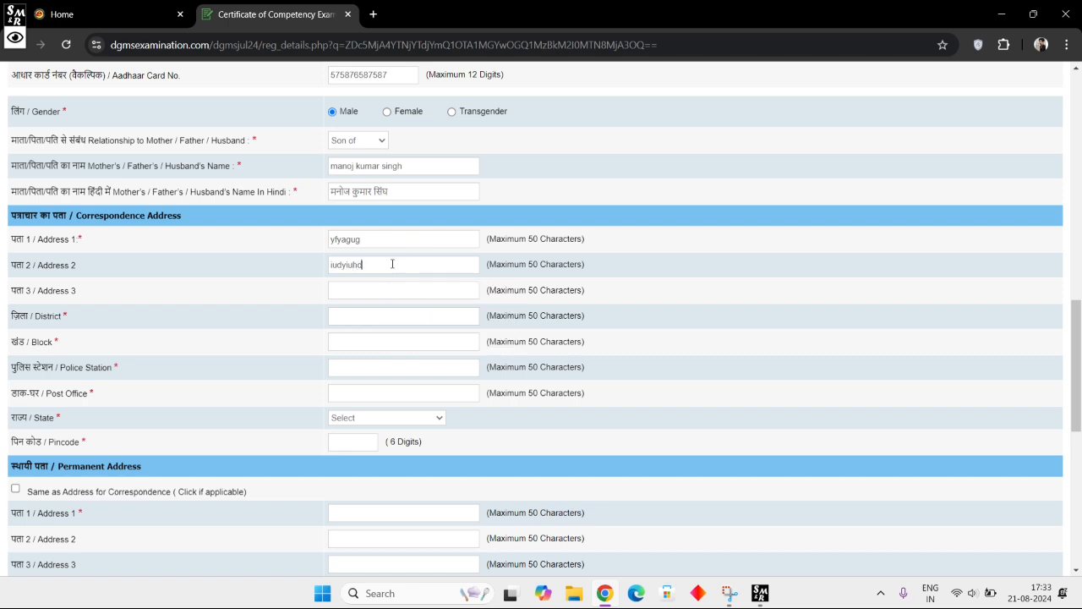
pyautogui.click(355, 290)
pyautogui.write('hiusghadh')
pyautogui.write('gopal')
pyautogui.write('ganj')
pyautogui.write('thaw')
pyautogui.write('e')
# - Fill in the police station, choose BIHAR as the state and enter the pincode
pyautogui.click(359, 366)
pyautogui.write('harla')
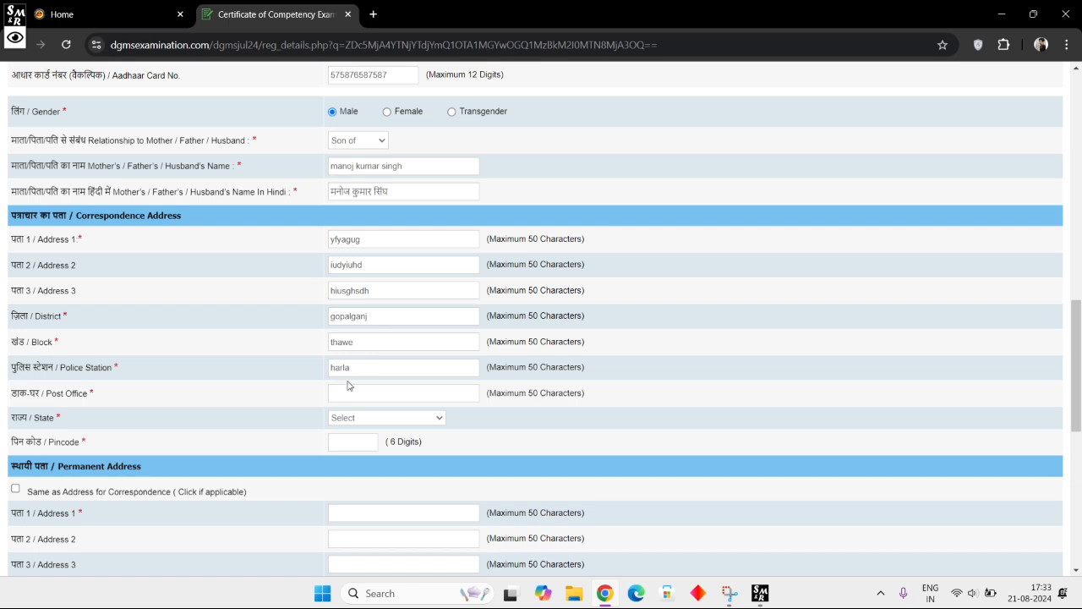
pyautogui.write('gzhjg')
pyautogui.click(367, 420)
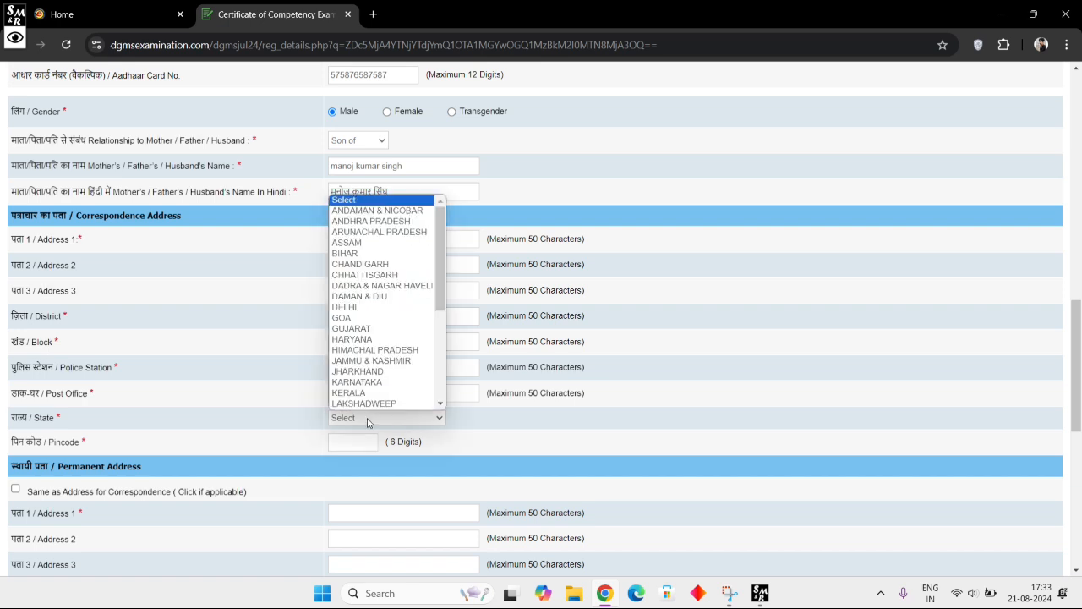
pyautogui.click(364, 243)
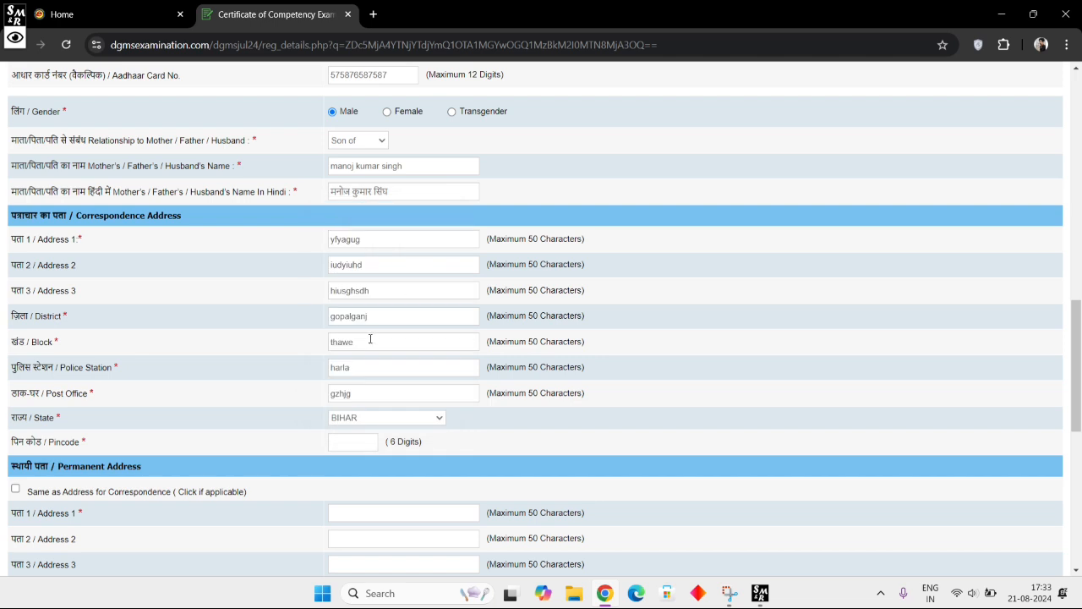
pyautogui.click(350, 441)
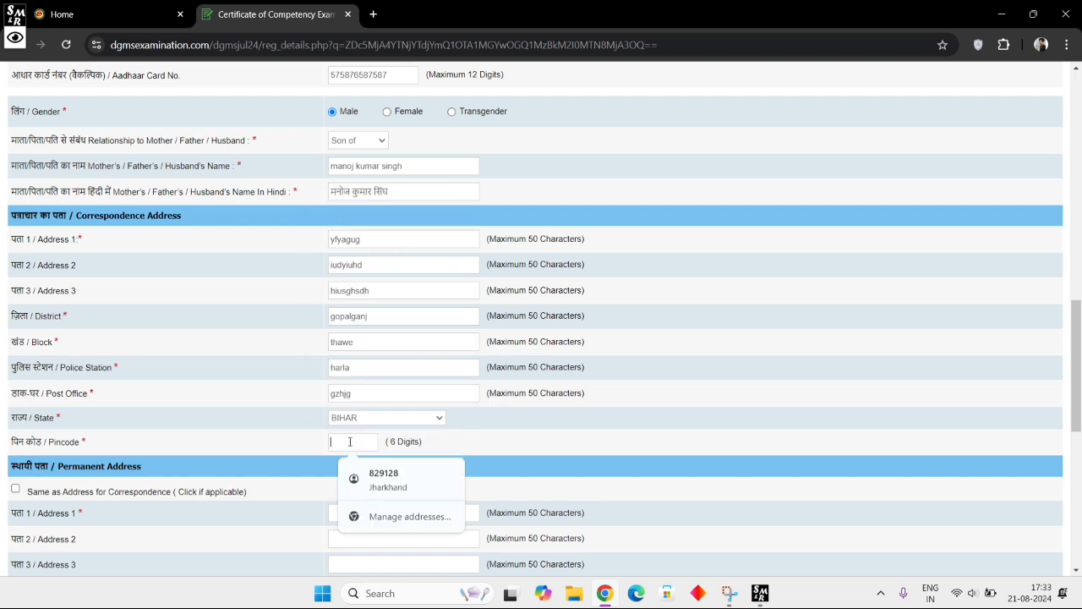
pyautogui.write('8414')
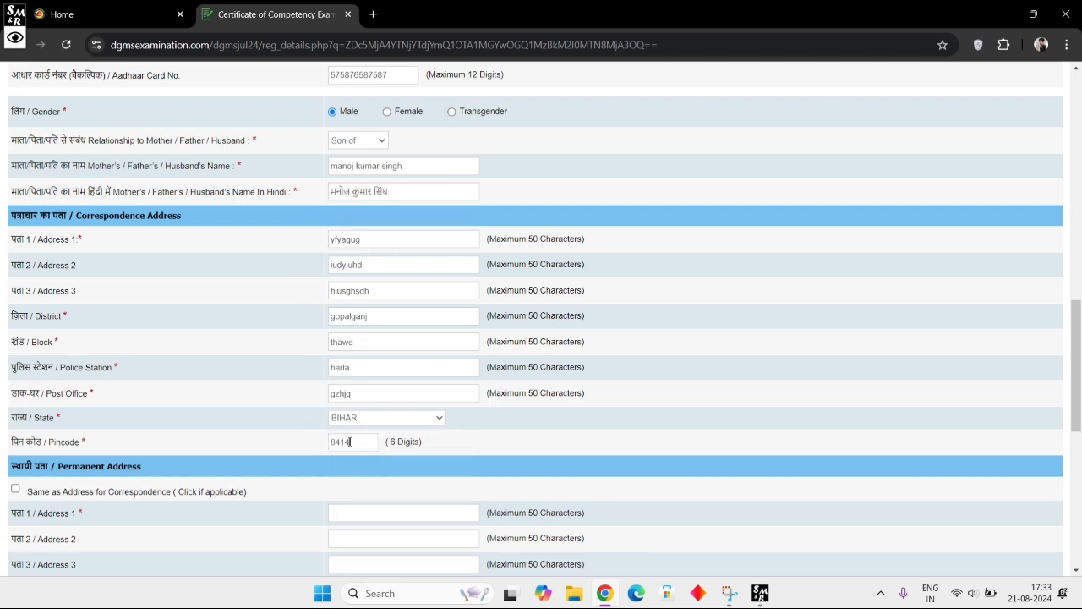
pyautogui.write('41')
# - Mark the permanent address fields, then tick 'Same as Address for Correspondence'
pyautogui.scroll(-1, 373, 485)
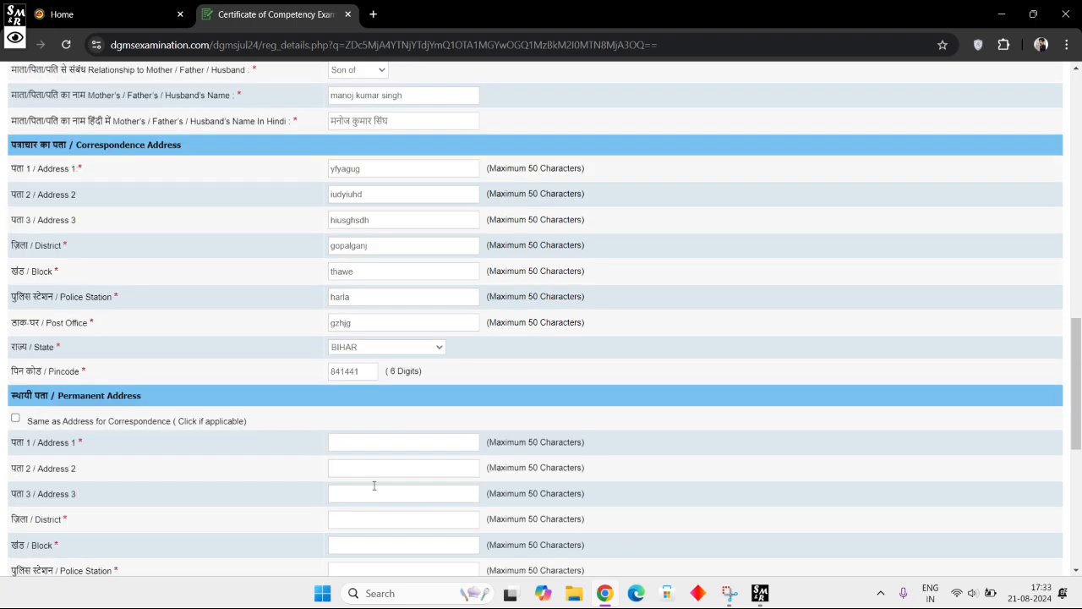
pyautogui.scroll(-1, 374, 485)
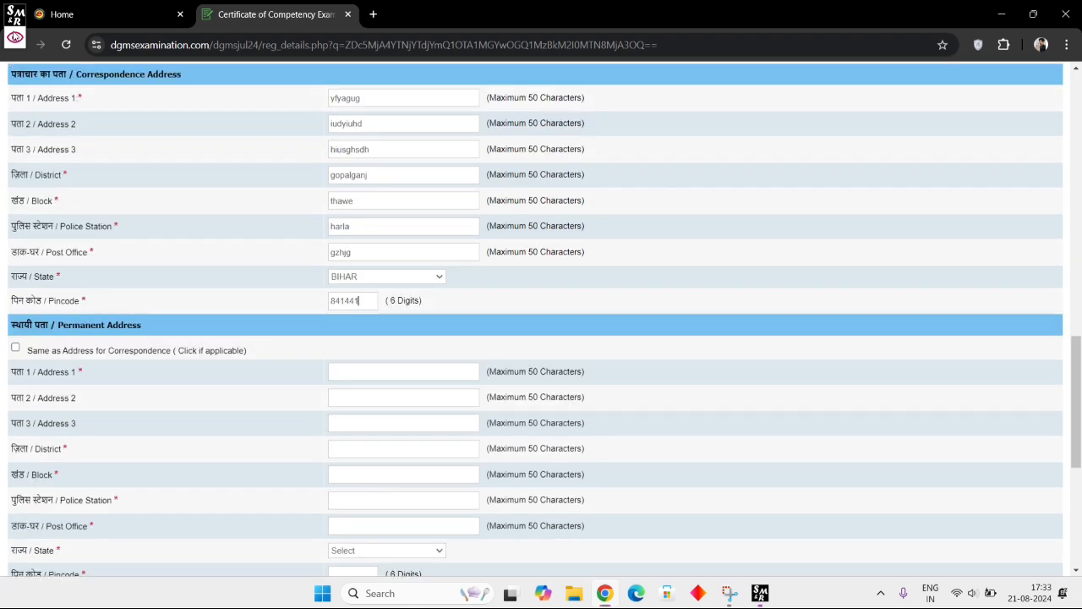
pyautogui.moveTo(32, 33)
pyautogui.click(60, 16)
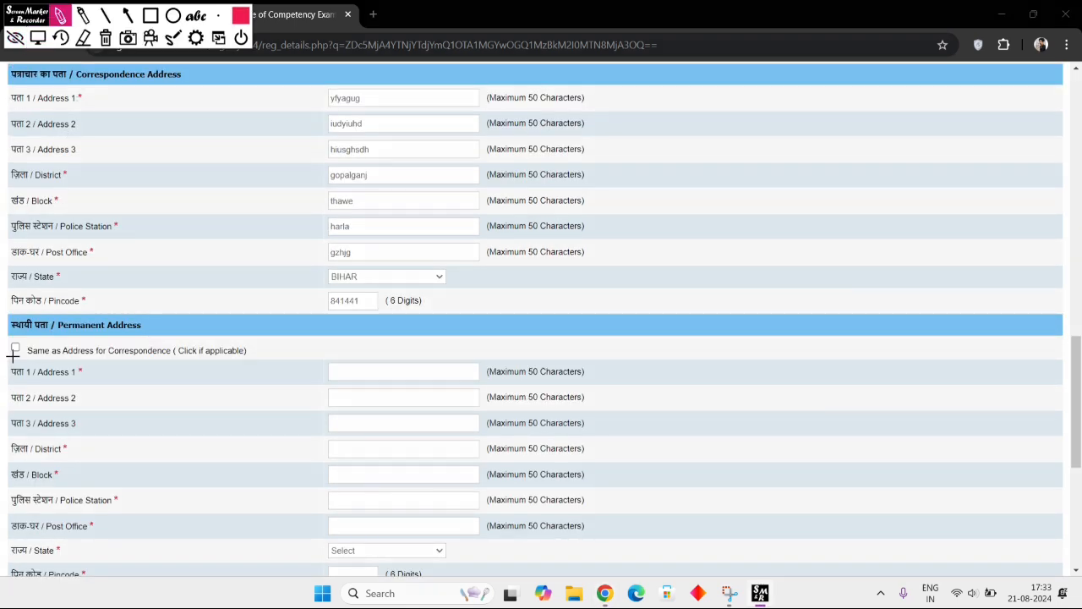
pyautogui.moveTo(17, 356)
pyautogui.mouseDown()
pyautogui.moveTo(32, 338)
pyautogui.moveTo(10, 325)
pyautogui.moveTo(4, 348)
pyautogui.moveTo(18, 362)
pyautogui.mouseUp()
pyautogui.moveTo(328, 370); pyautogui.dragTo(401, 360)
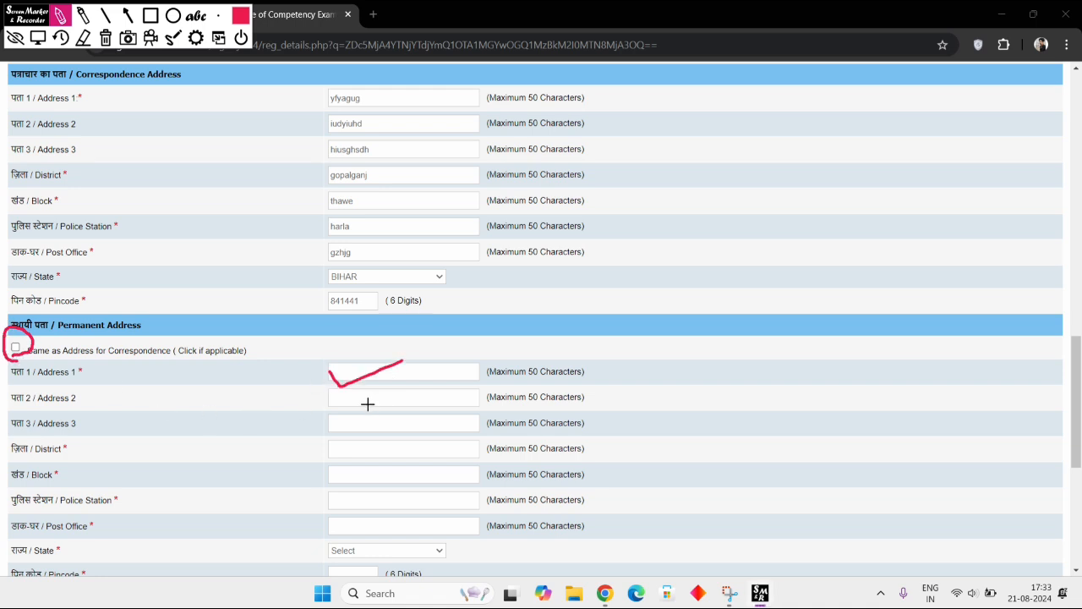
pyautogui.moveTo(367, 403); pyautogui.dragTo(425, 382)
pyautogui.moveTo(402, 421); pyautogui.dragTo(449, 404)
pyautogui.moveTo(412, 456); pyautogui.dragTo(460, 438)
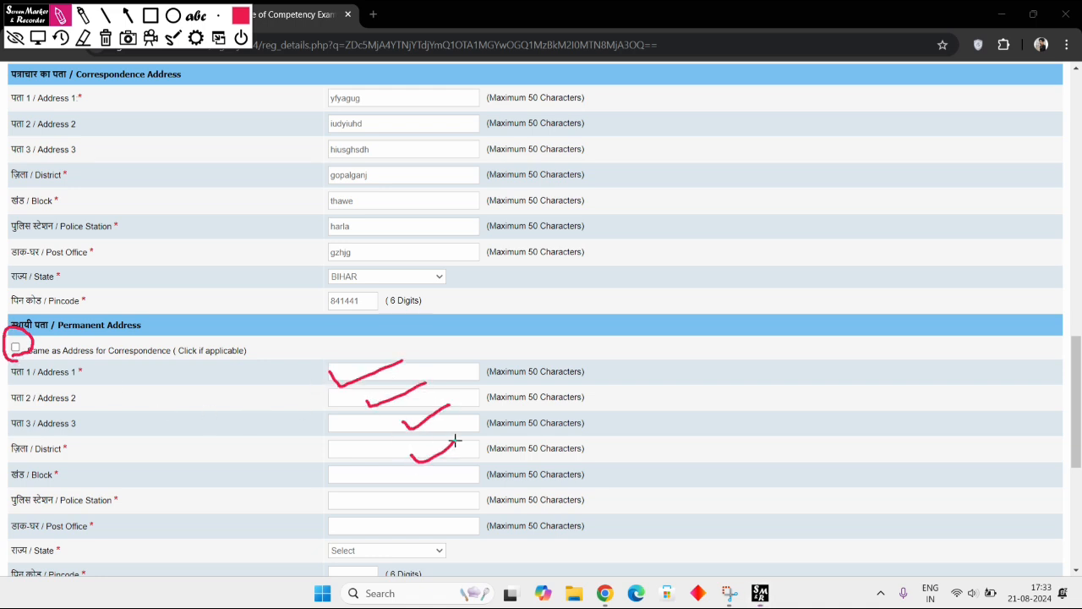
pyautogui.moveTo(429, 488); pyautogui.dragTo(470, 467)
pyautogui.moveTo(420, 517); pyautogui.dragTo(467, 506)
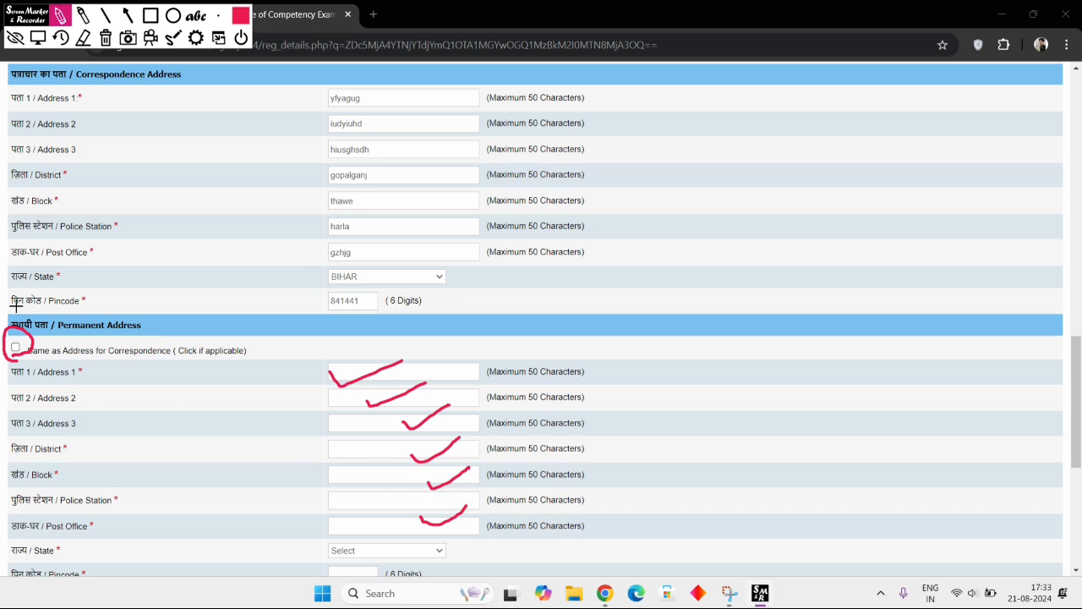
pyautogui.click(14, 38)
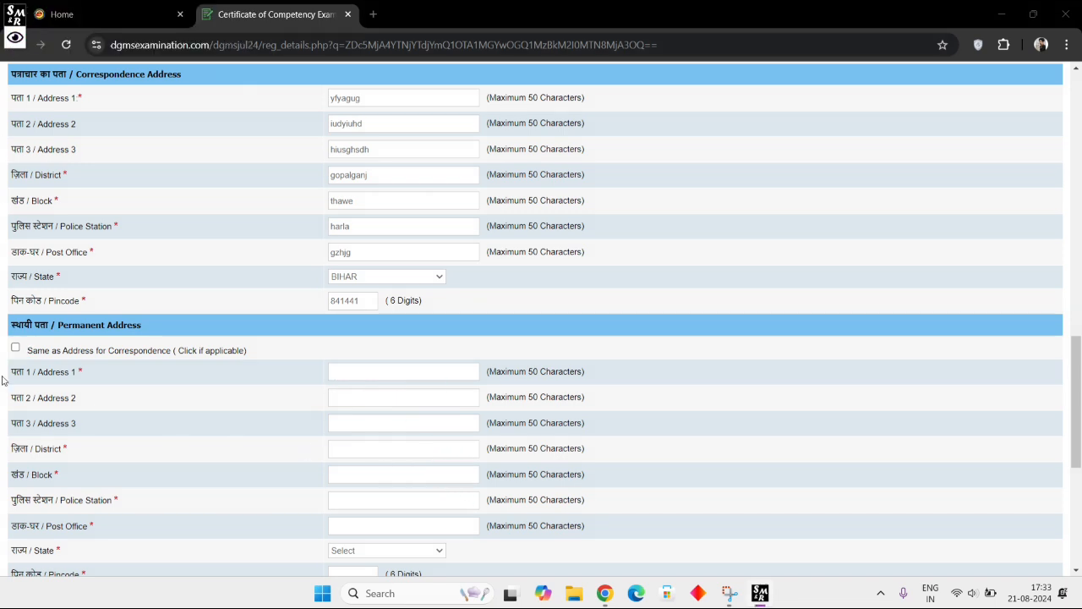
pyautogui.click(14, 350)
# - Pick Jamshedpur, Guwahati and Jaipur as test centre choices 1, 2 and 3
pyautogui.scroll(-2, 80, 473)
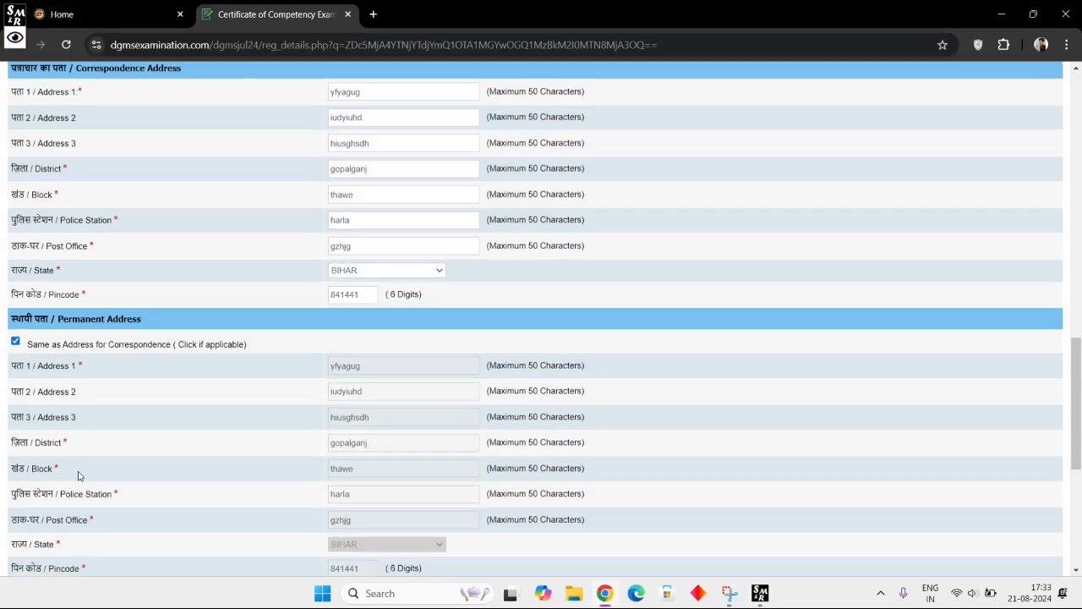
pyautogui.scroll(-1, 79, 474)
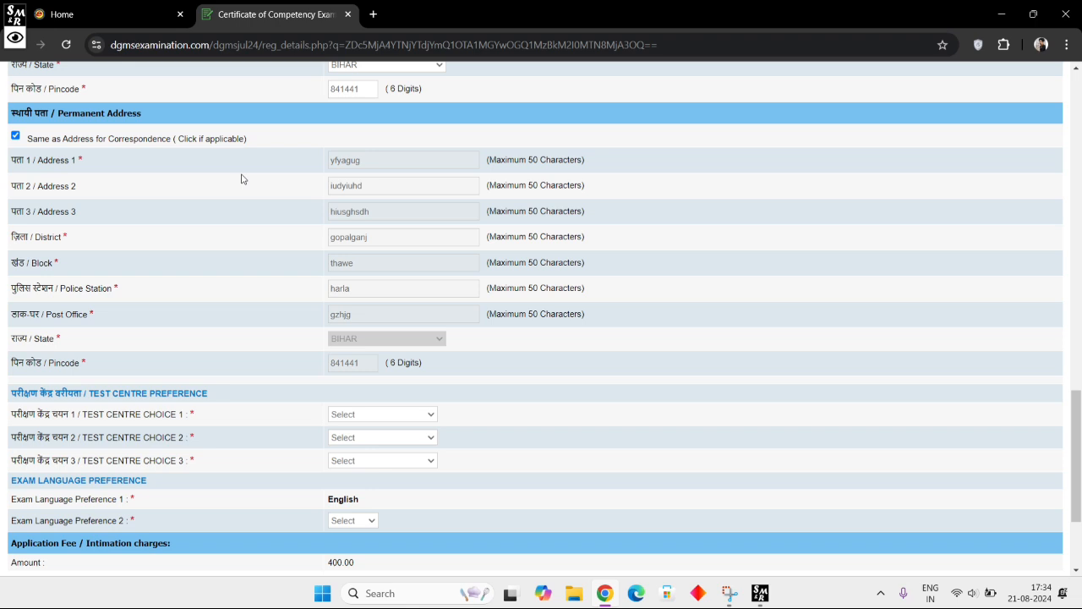
pyautogui.click(431, 414)
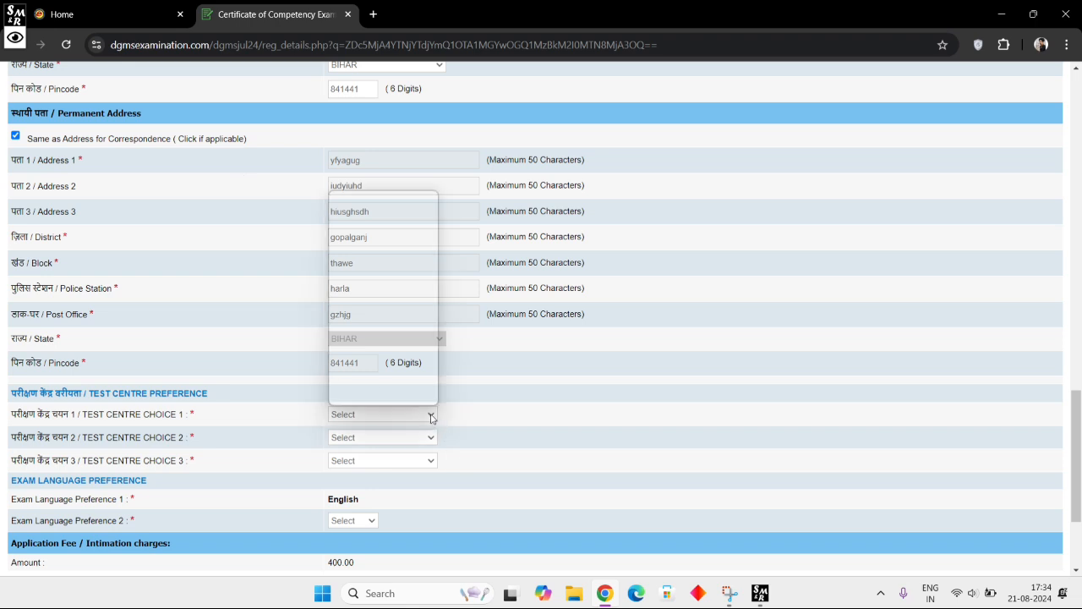
pyautogui.click(385, 356)
pyautogui.click(423, 437)
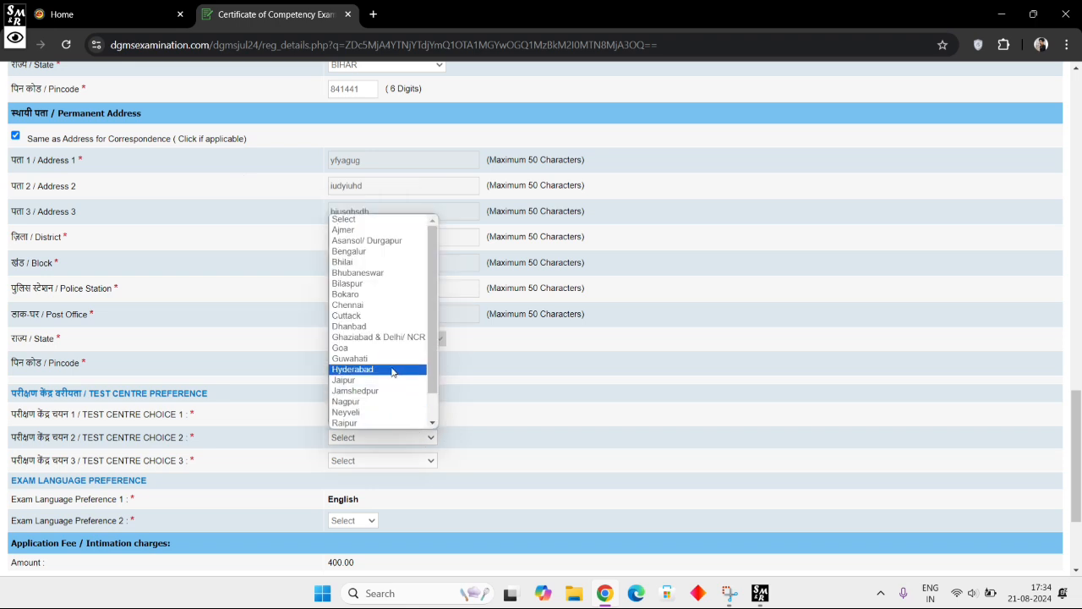
pyautogui.click(392, 357)
pyautogui.click(431, 457)
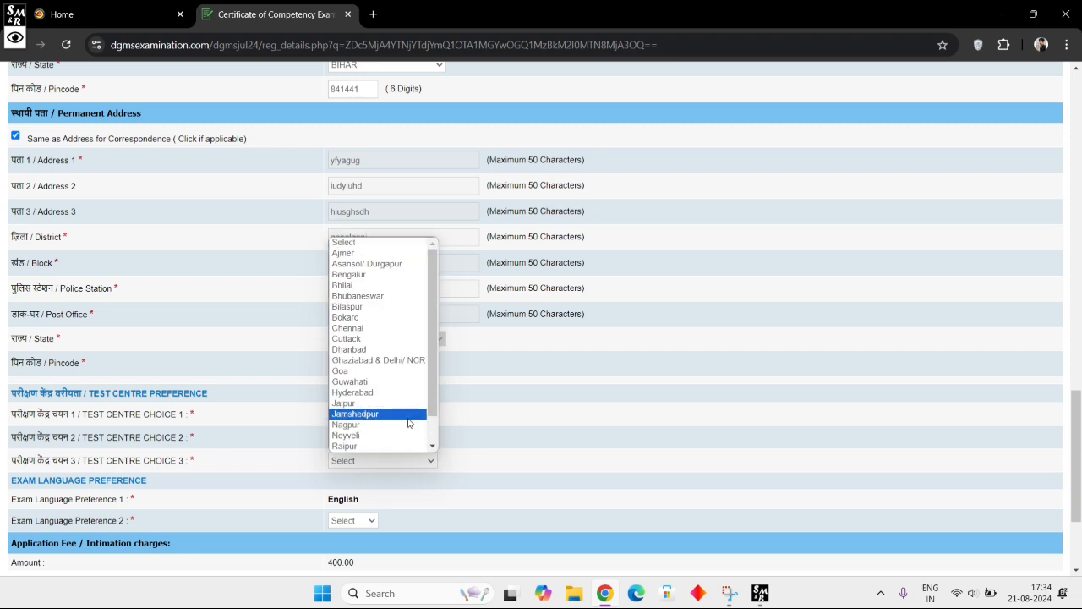
pyautogui.click(407, 409)
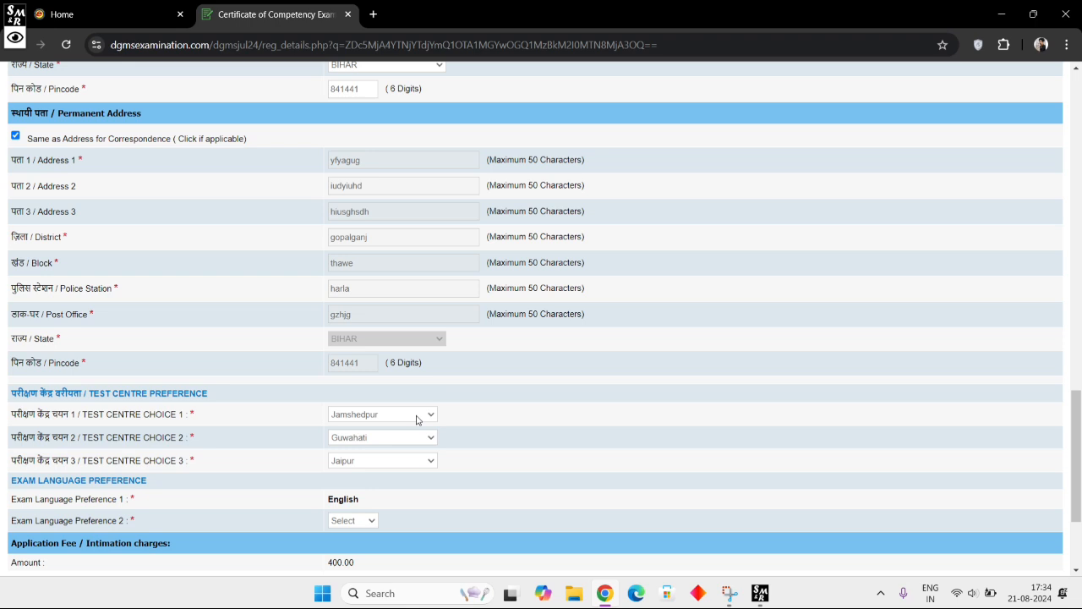
# - Scroll past the 400.00 application fee and open the Exam Language Preference 2 options
pyautogui.scroll(-3, 427, 411)
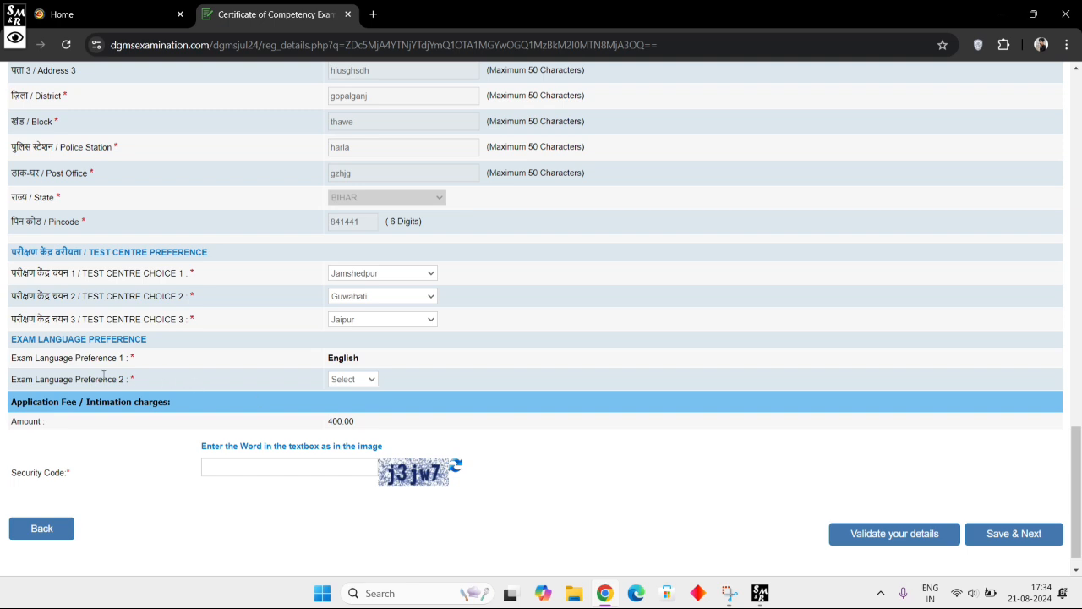
pyautogui.click(15, 38)
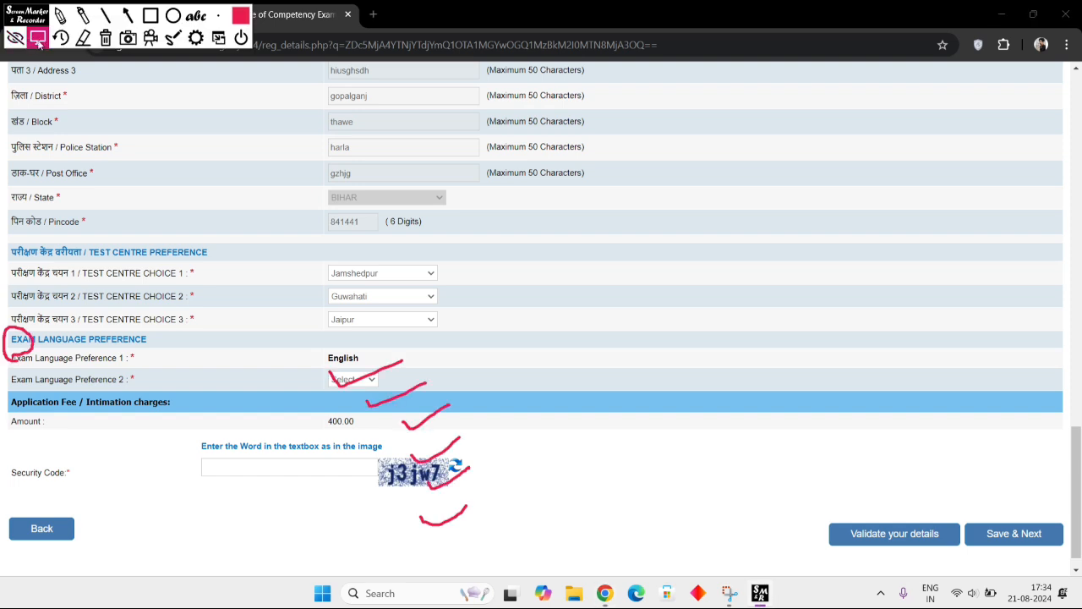
pyautogui.click(59, 39)
pyautogui.click(59, 39)
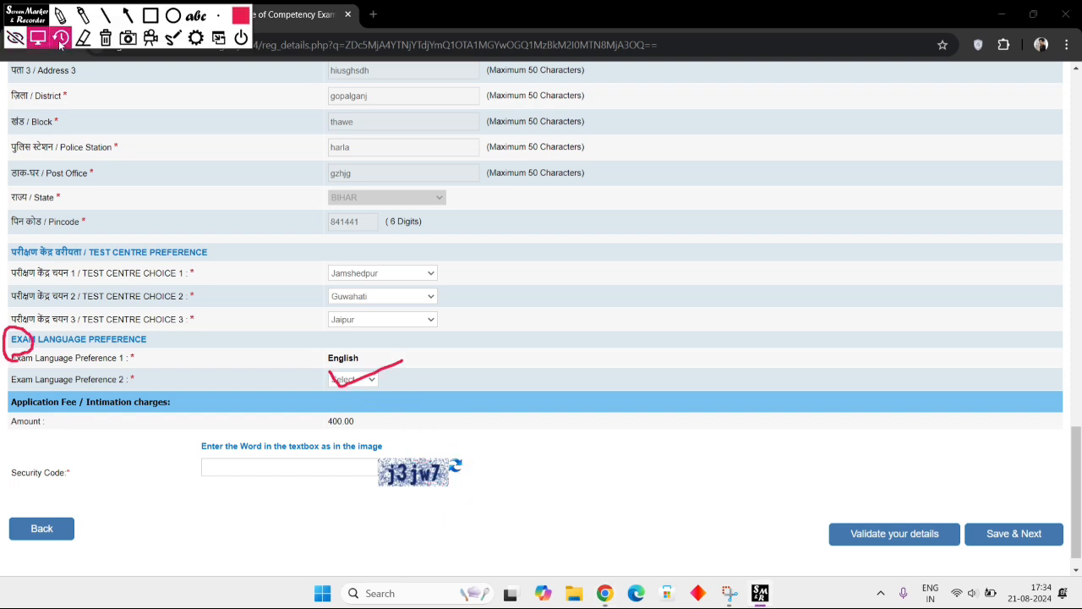
pyautogui.click(59, 39)
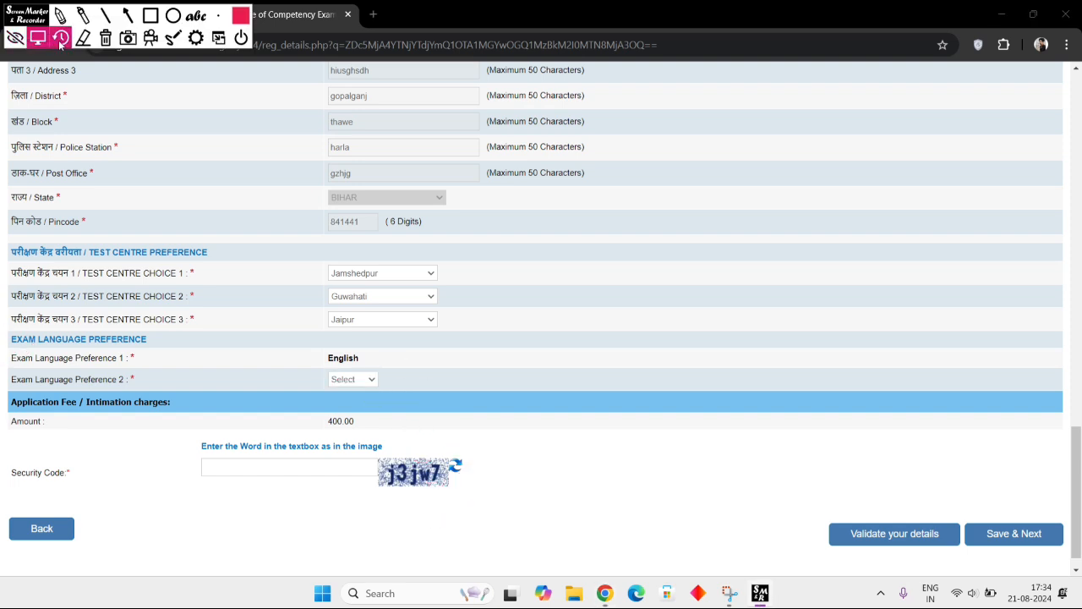
pyautogui.click(356, 381)
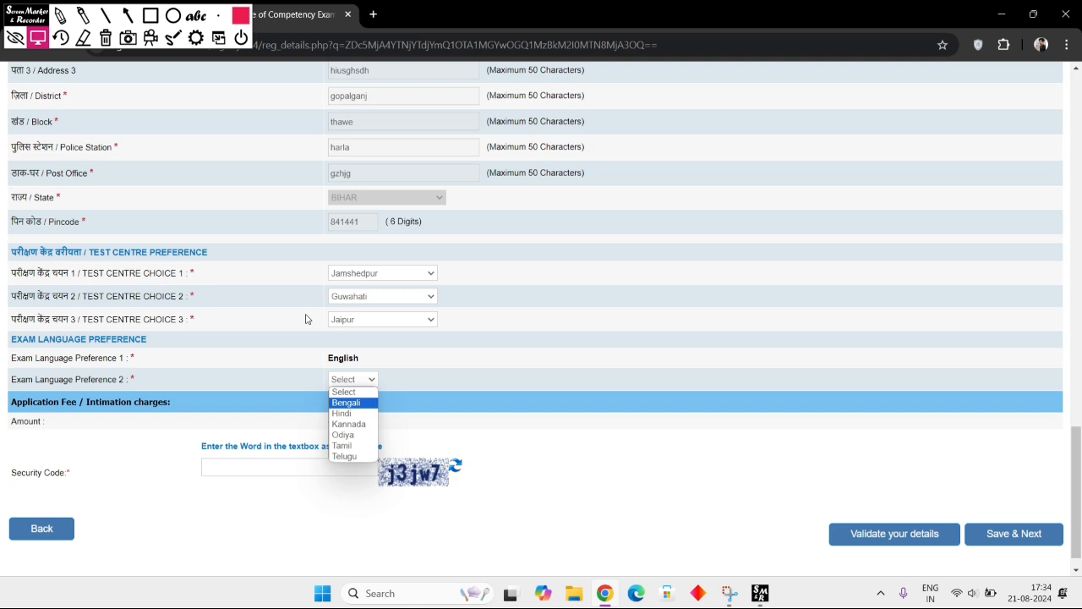
# - Choose Kannada as Exam Language Preference 2, leaving the 400.00 fee displayed
pyautogui.click(355, 423)
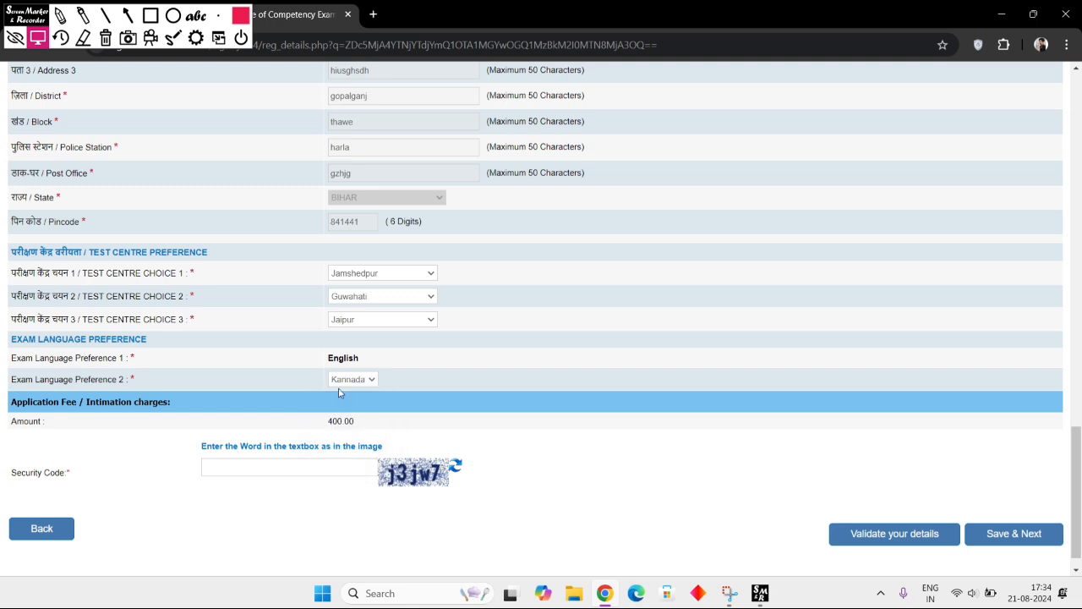
pyautogui.click(61, 16)
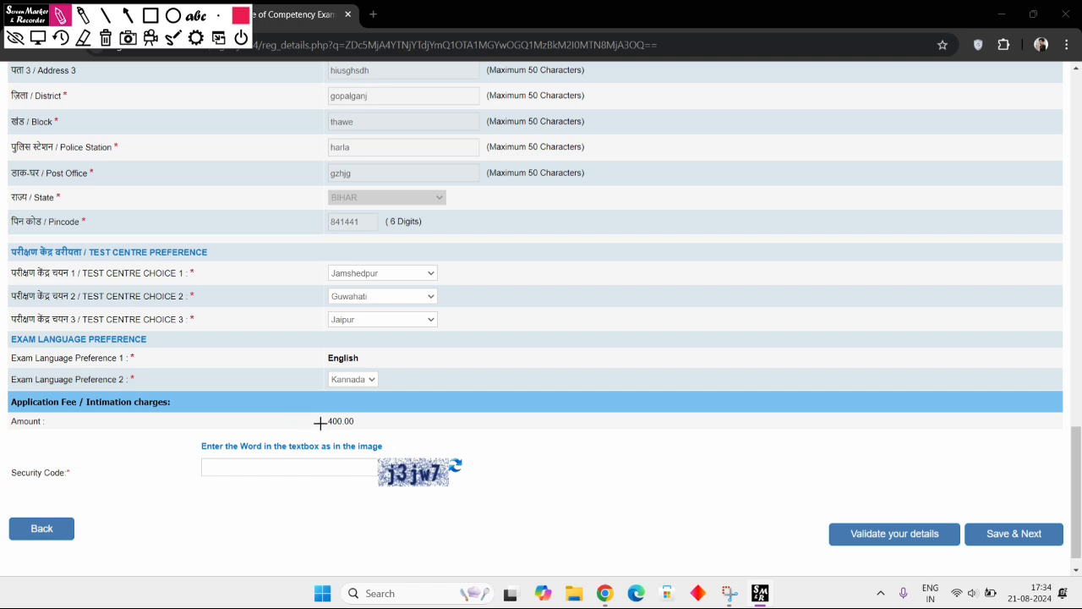
pyautogui.moveTo(317, 427)
pyautogui.mouseDown()
pyautogui.moveTo(376, 399)
pyautogui.moveTo(322, 435)
pyautogui.moveTo(418, 411)
pyautogui.mouseUp()
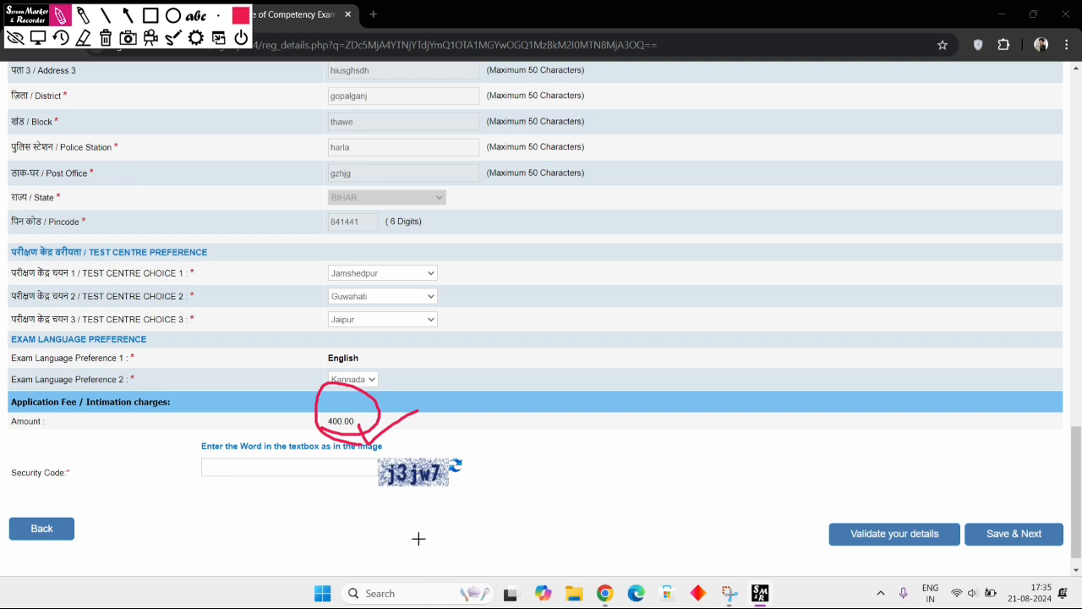
# - Type the captcha characters into the Security Code field
pyautogui.click(37, 37)
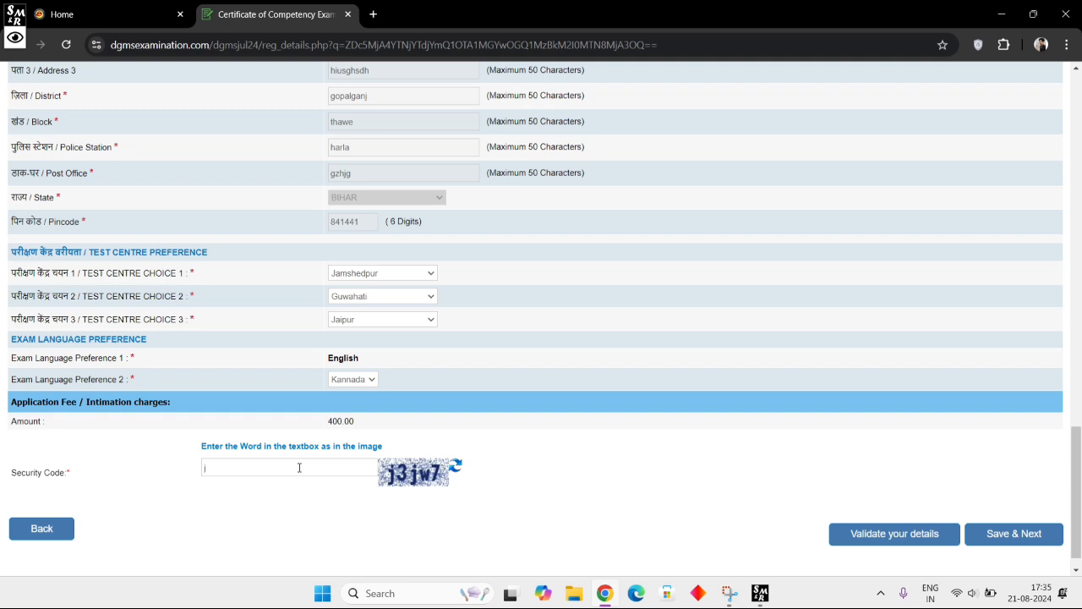
pyautogui.click(299, 467)
pyautogui.write('j3jw7')
# - Save the basic details and move on to the Educational Details page
pyautogui.click(1036, 534)
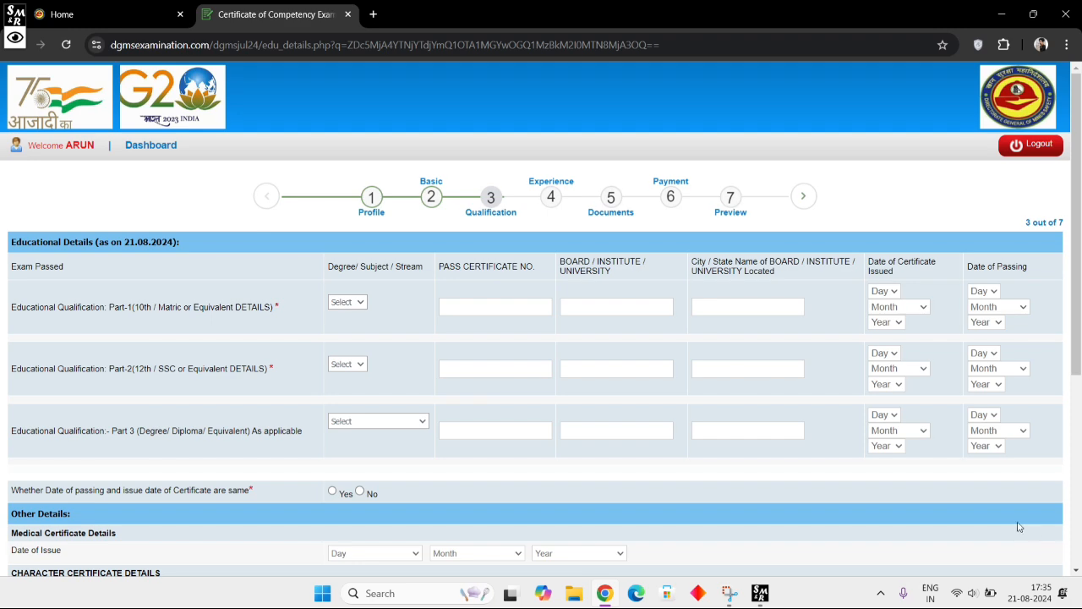
pyautogui.scroll(-5, 1018, 541)
pyautogui.scroll(5, 1018, 558)
# - Record Part-1 as Others 'matric' with its certificate number, board CBSE and city ODISSA
pyautogui.click(359, 303)
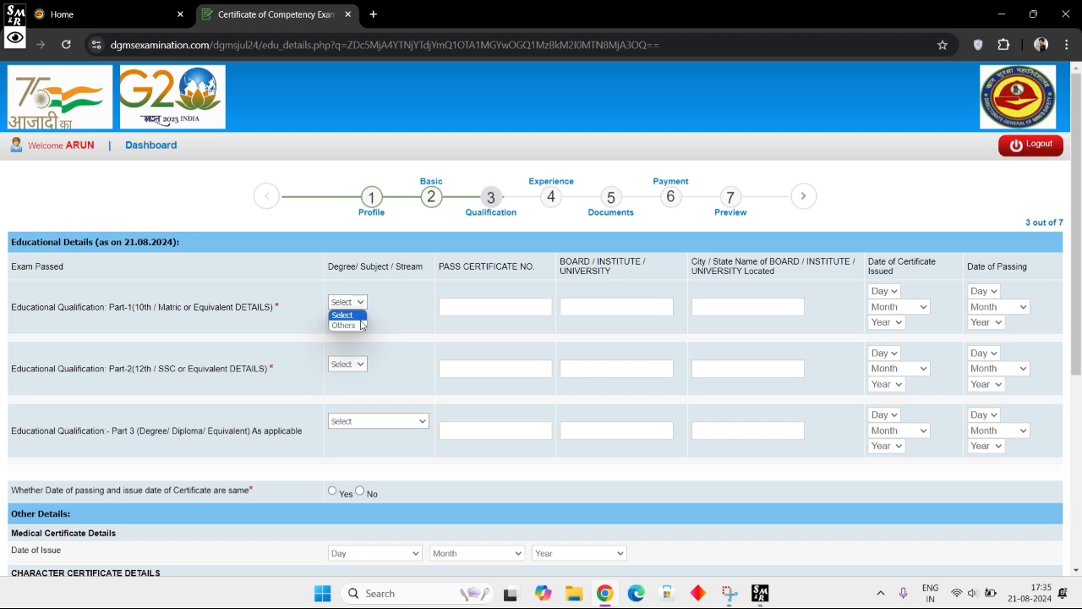
pyautogui.click(362, 326)
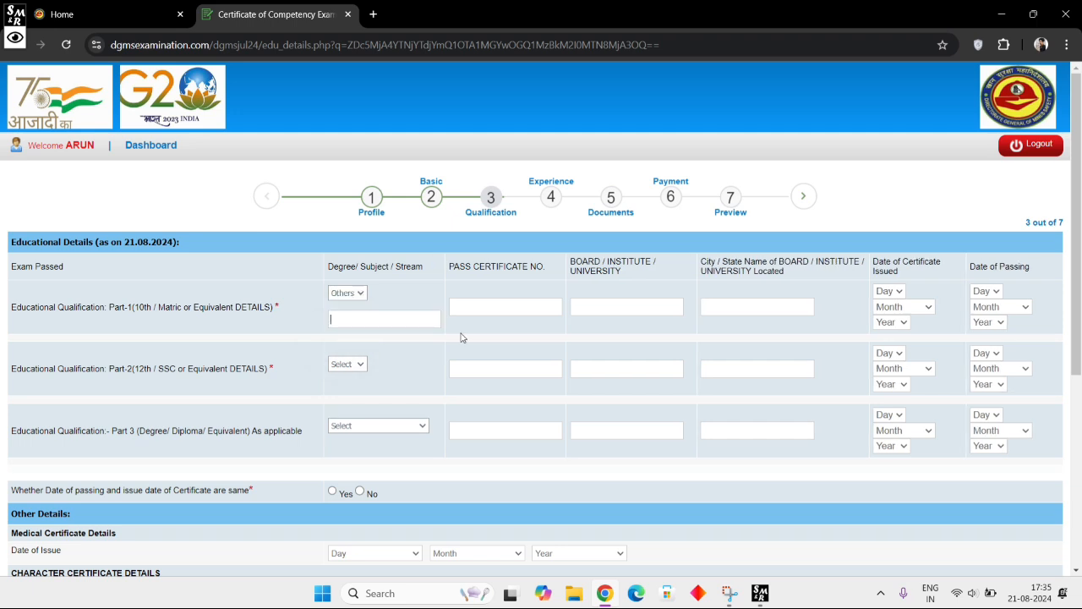
pyautogui.write('matric')
pyautogui.click(495, 309)
pyautogui.write('5785765674674')
pyautogui.click(598, 308)
pyautogui.write('CBSE')
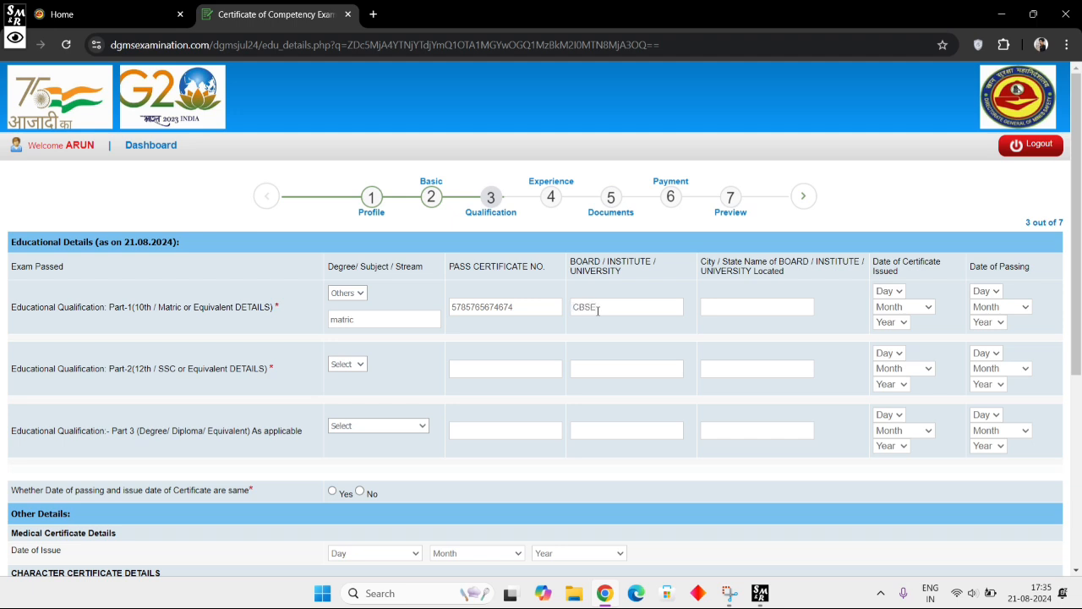
pyautogui.click(731, 309)
pyautogui.write('ODISSA')
pyautogui.click(15, 39)
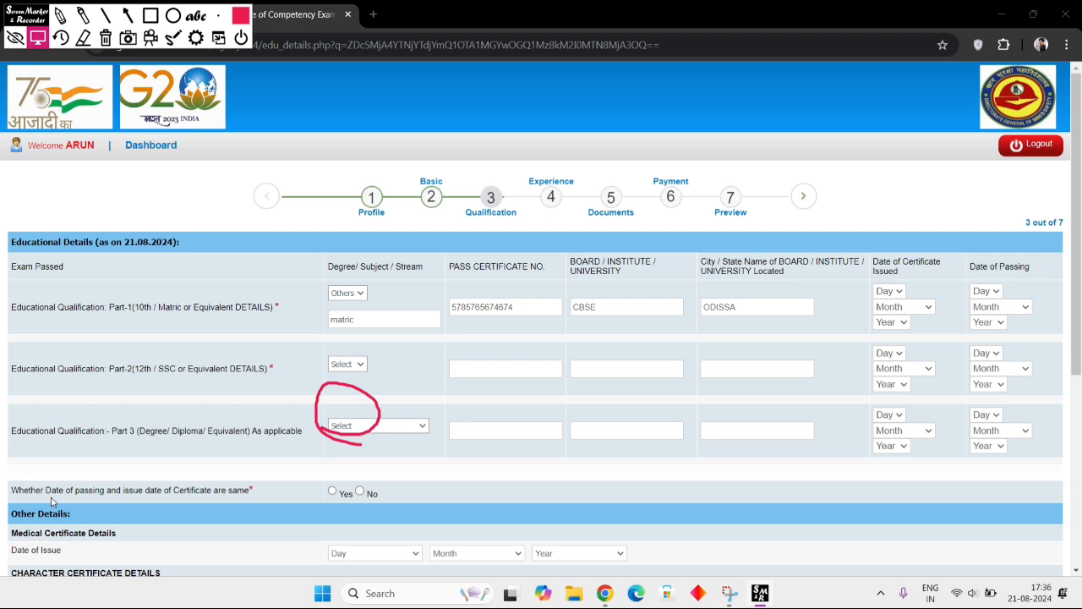
# - Set the Part-1 certificate issue date to 04 June 2016
pyautogui.click(61, 15)
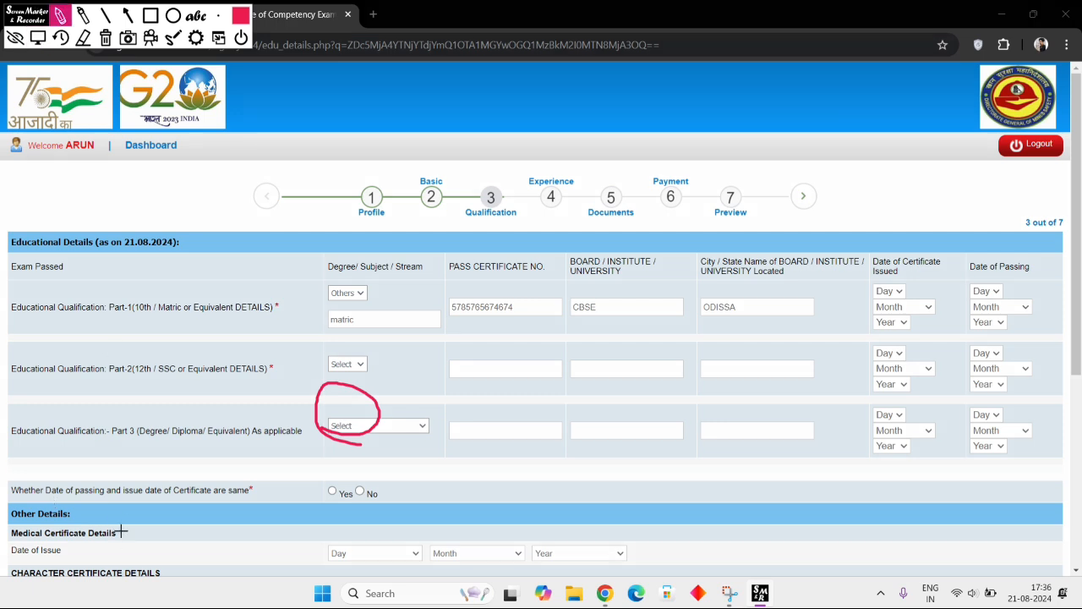
pyautogui.moveTo(117, 504); pyautogui.dragTo(265, 506)
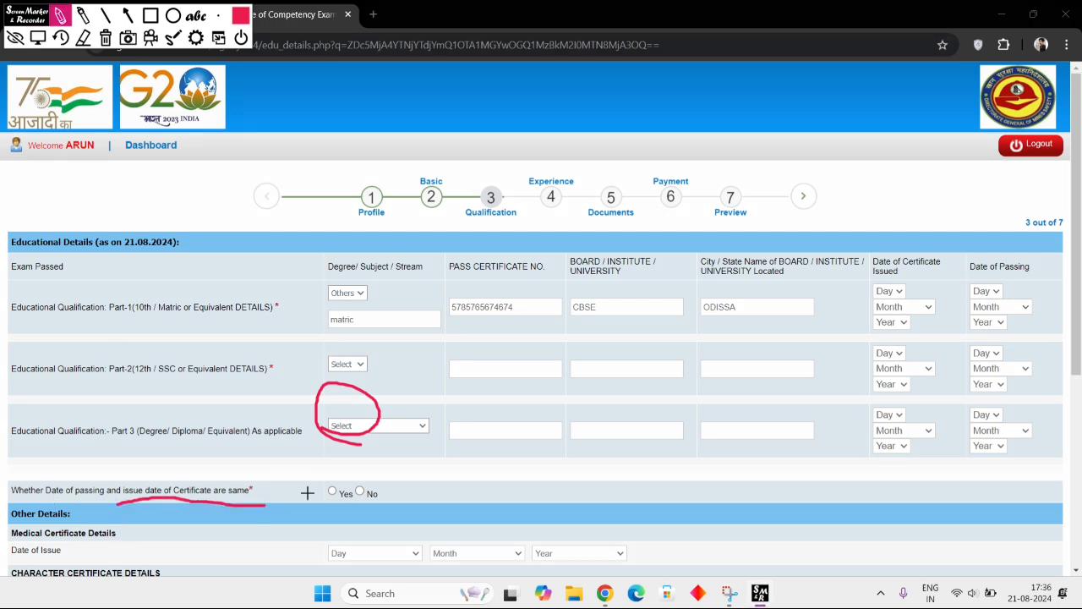
pyautogui.click(331, 490)
pyautogui.click(360, 491)
pyautogui.click(15, 38)
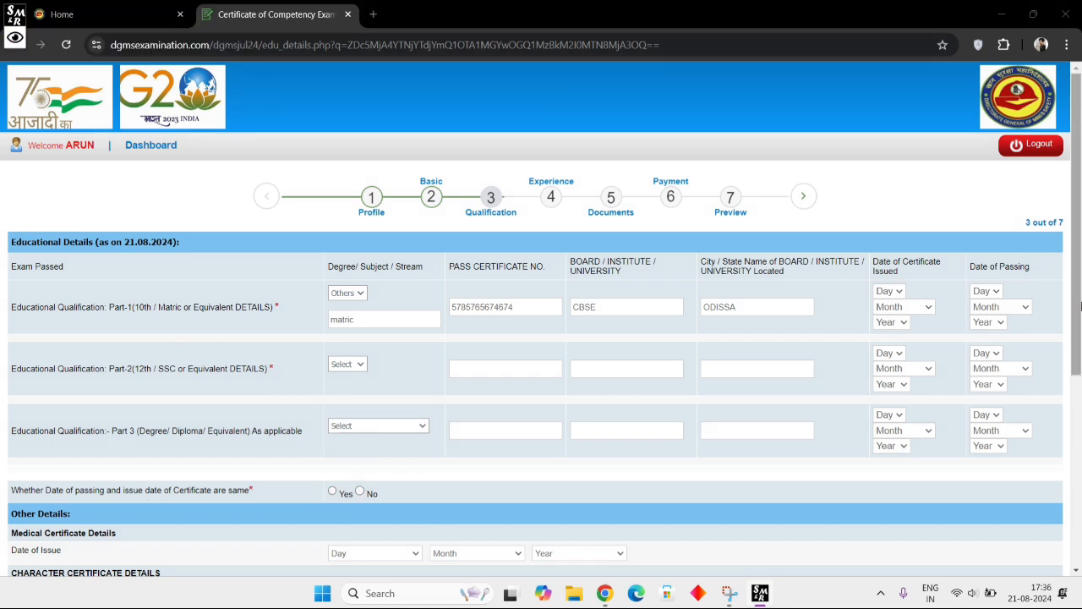
pyautogui.click(895, 291)
pyautogui.click(894, 355)
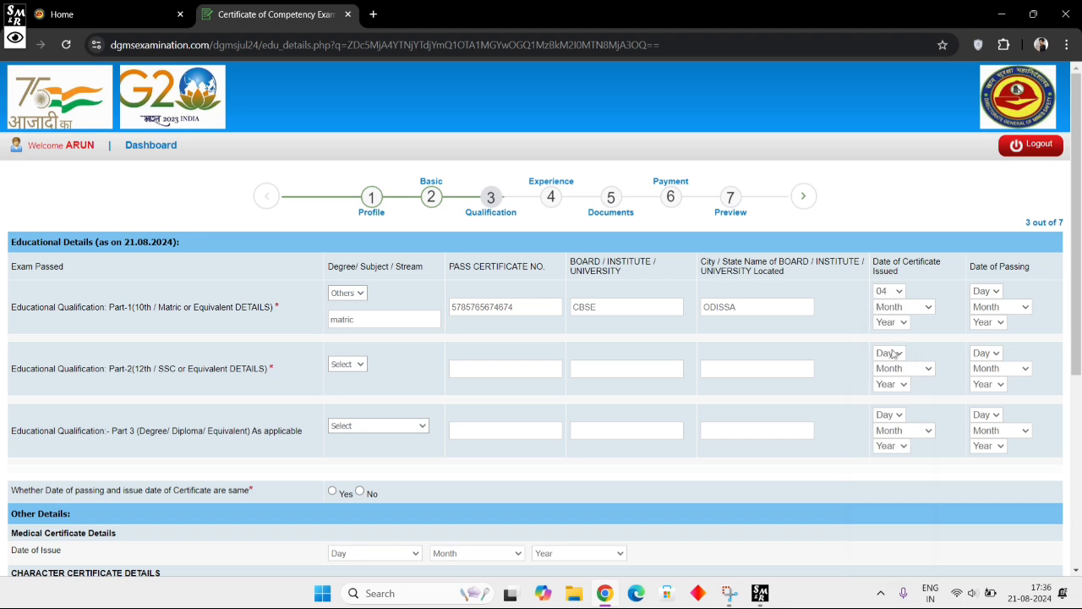
pyautogui.click(903, 306)
pyautogui.click(907, 345)
pyautogui.click(906, 308)
pyautogui.click(905, 392)
pyautogui.click(891, 322)
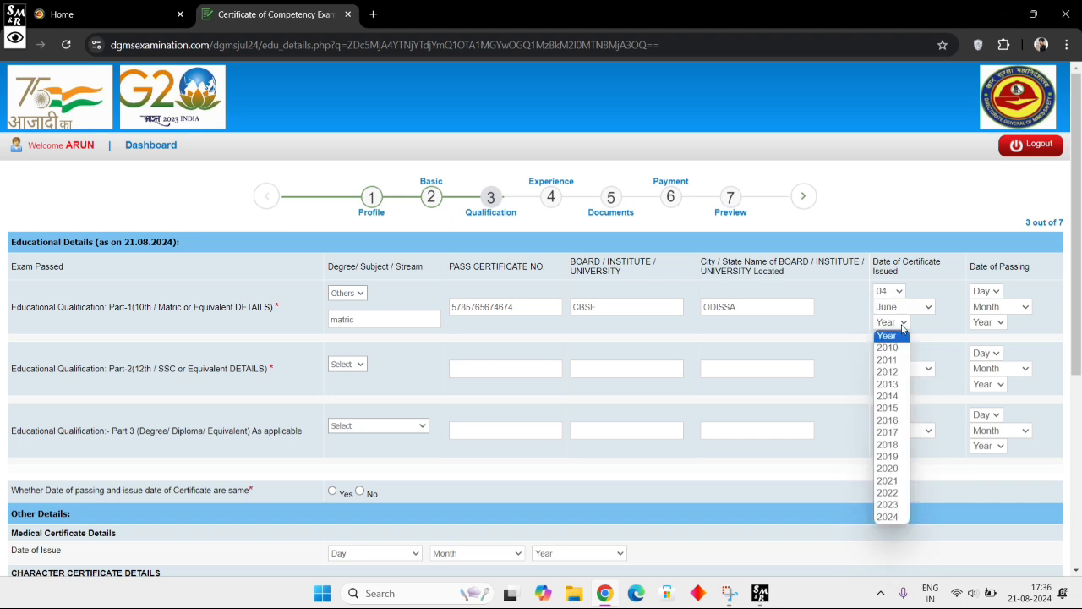
pyautogui.click(890, 420)
# - Set the Part-1 date of passing to 04 May 2016
pyautogui.click(994, 293)
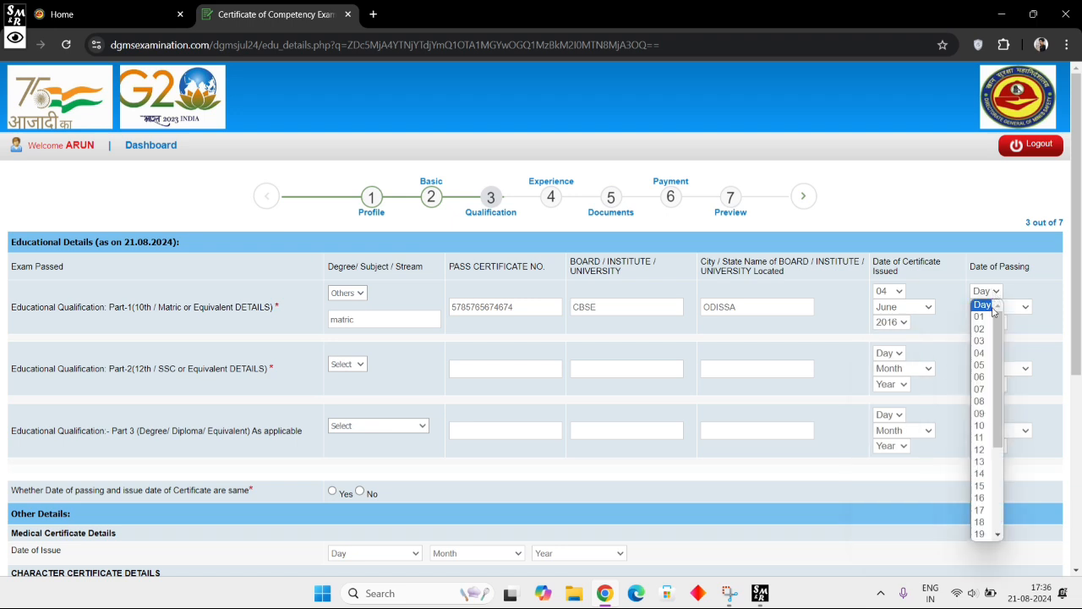
pyautogui.click(995, 353)
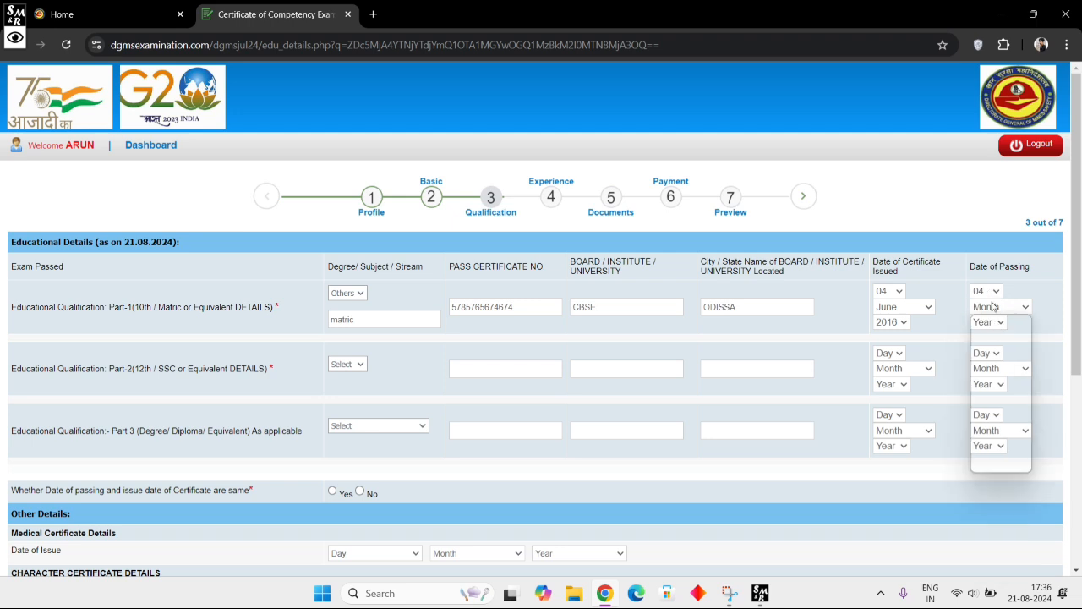
pyautogui.click(997, 307)
pyautogui.click(994, 382)
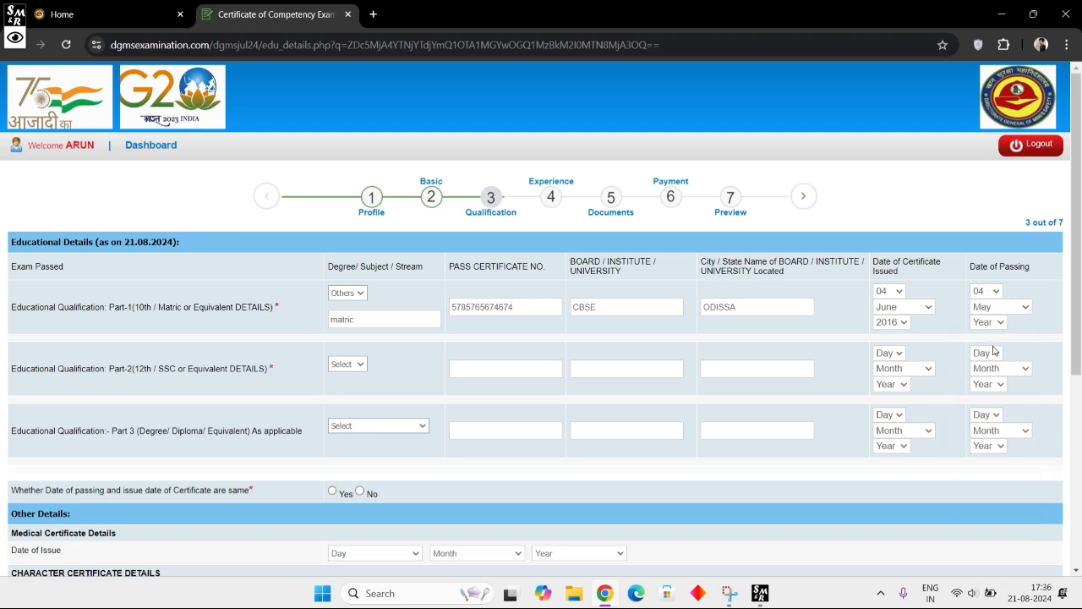
pyautogui.click(995, 323)
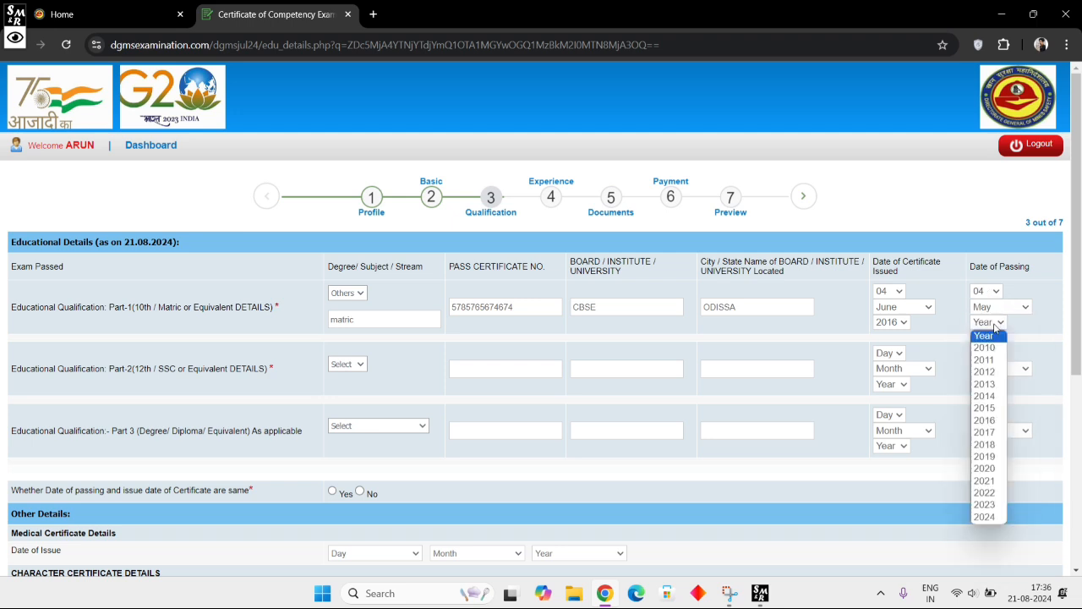
pyautogui.click(999, 420)
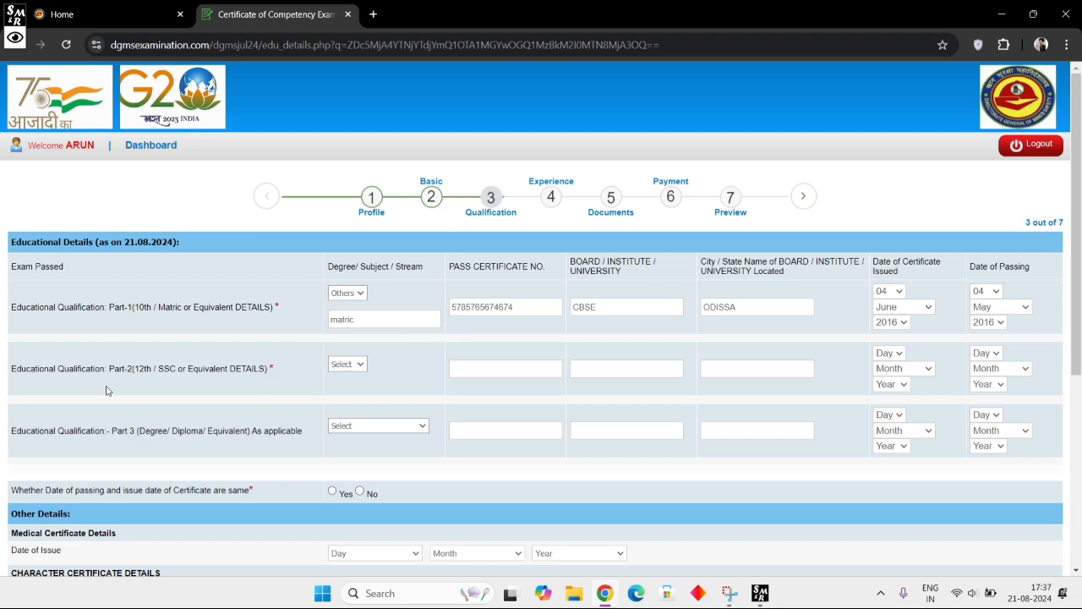
pyautogui.click(14, 42)
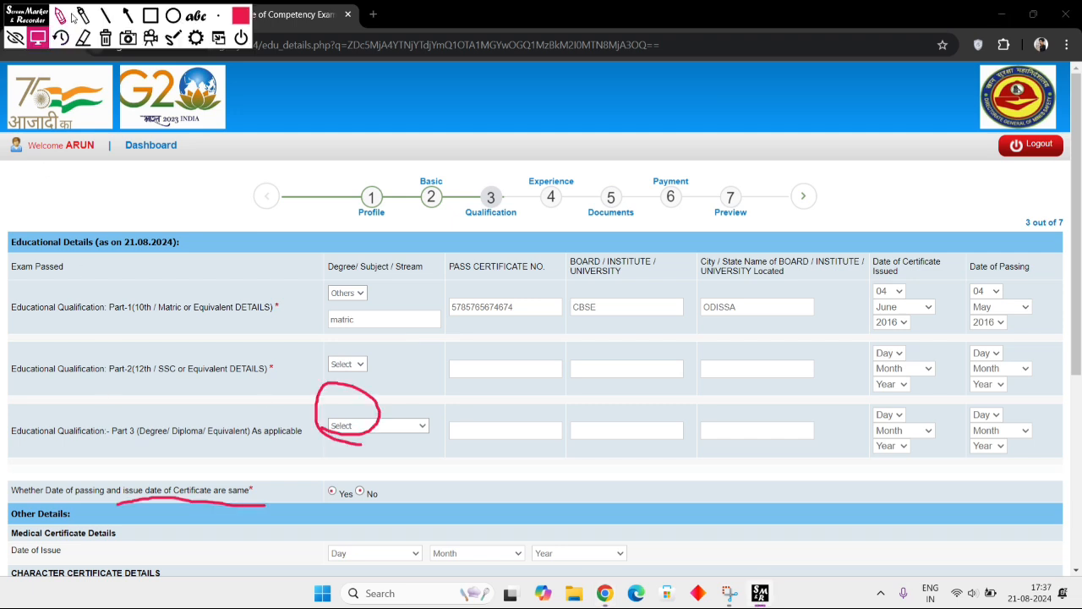
pyautogui.moveTo(97, 388); pyautogui.dragTo(185, 382)
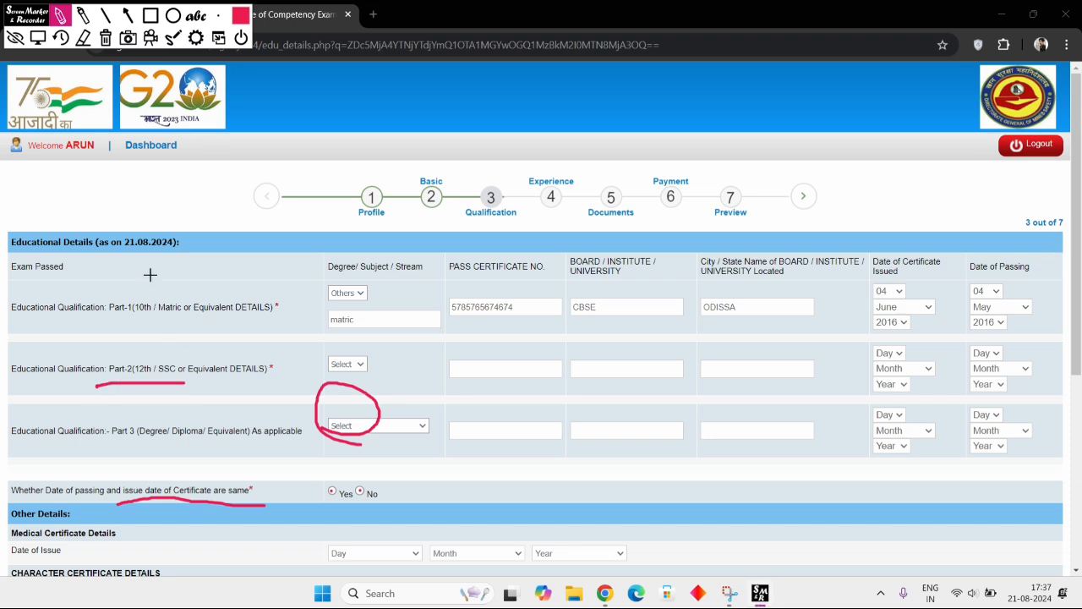
pyautogui.click(60, 38)
pyautogui.click(60, 38)
pyautogui.click(60, 38)
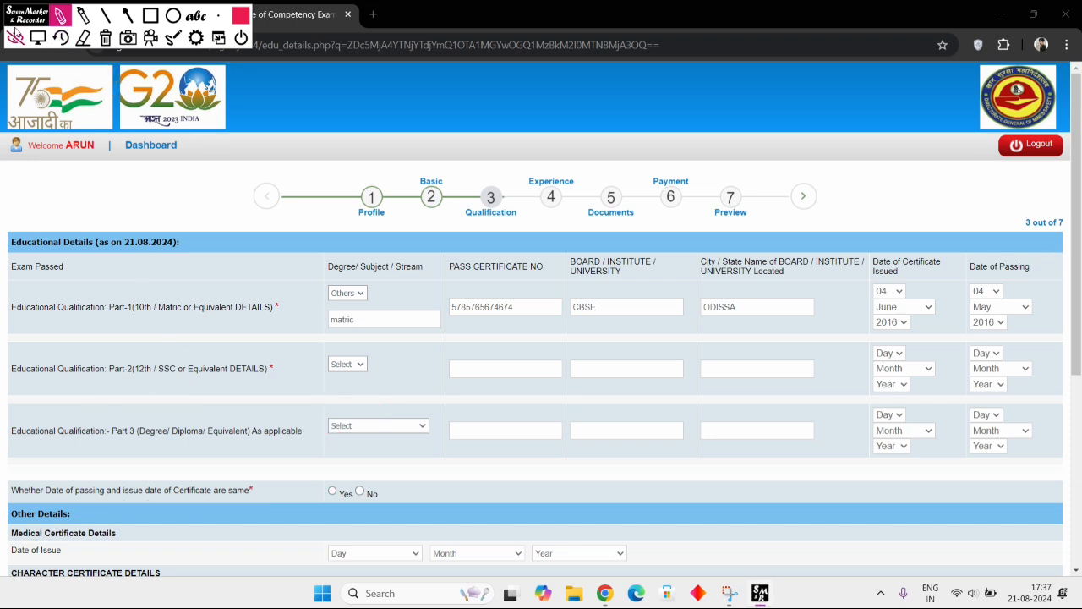
# - Record Part-2 as Others 'interme' with its certificate number and CBSE board
pyautogui.click(14, 38)
pyautogui.click(342, 370)
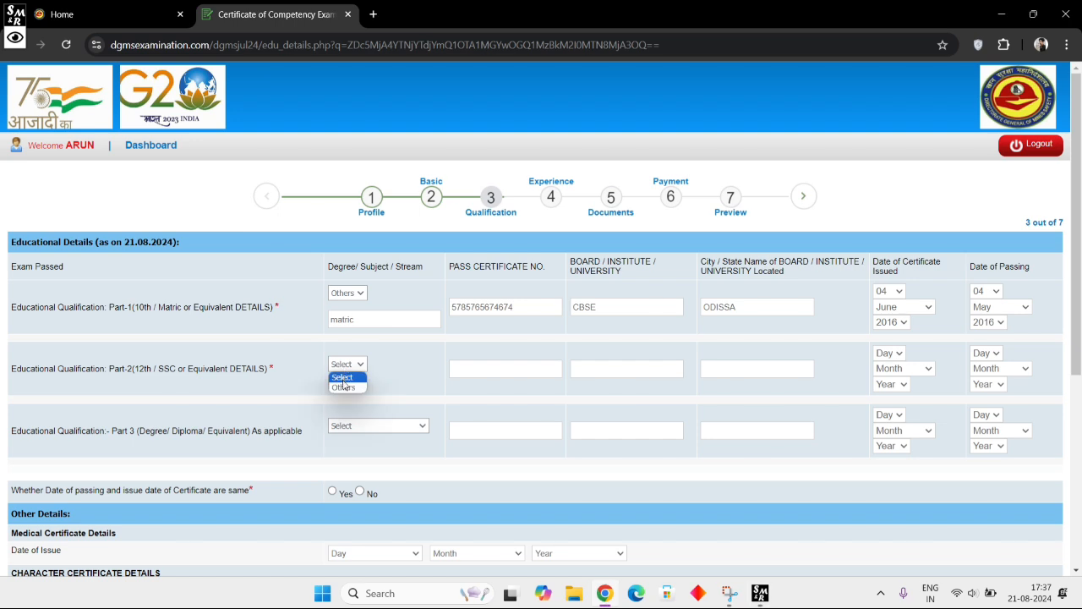
pyautogui.click(344, 386)
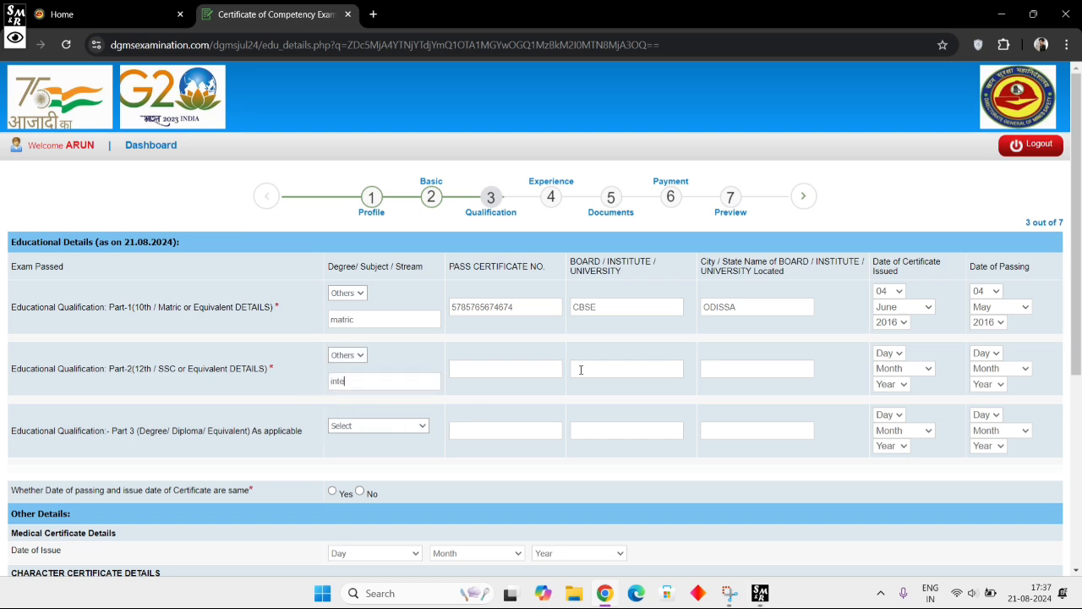
pyautogui.write('intermediate')
pyautogui.click(538, 375)
pyautogui.write('7687587578565')
pyautogui.click(583, 365)
pyautogui.write('CBSE')
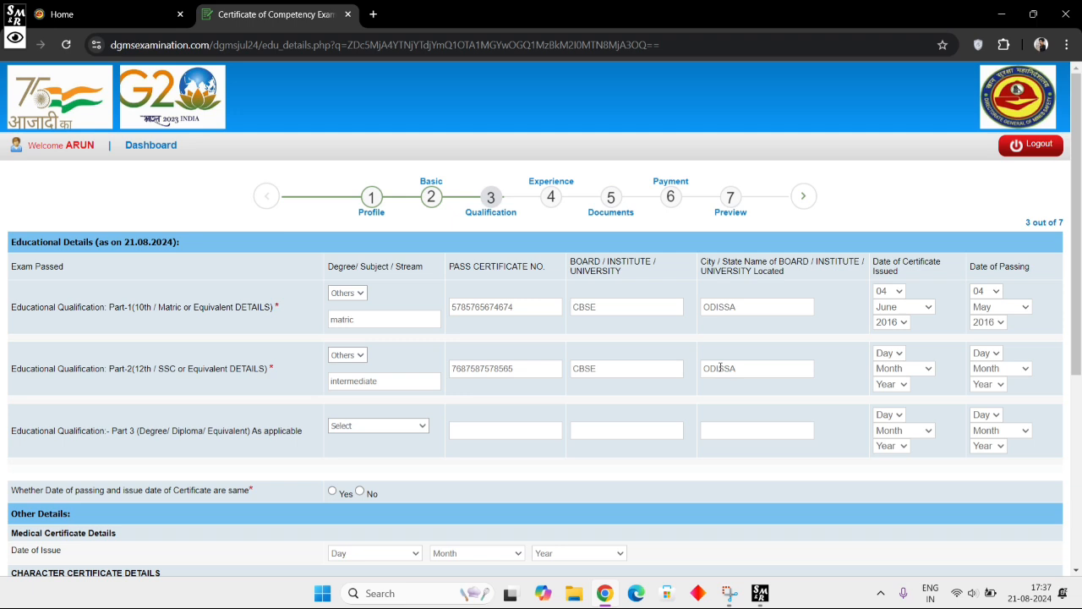
# - Set the Part-2 certificate issue date to 11 August 2018
pyautogui.click(901, 352)
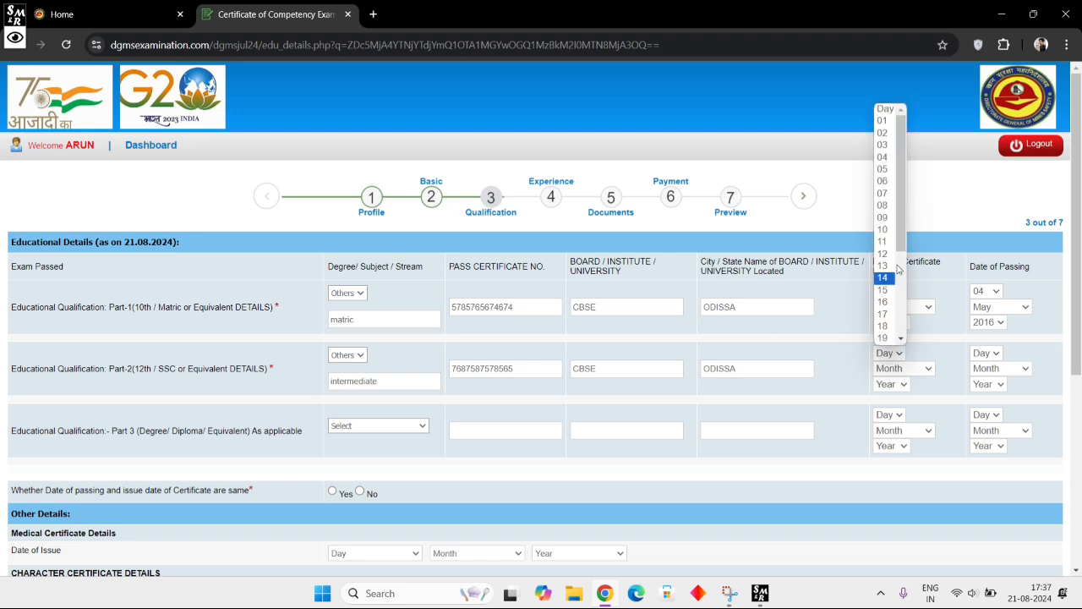
pyautogui.click(886, 241)
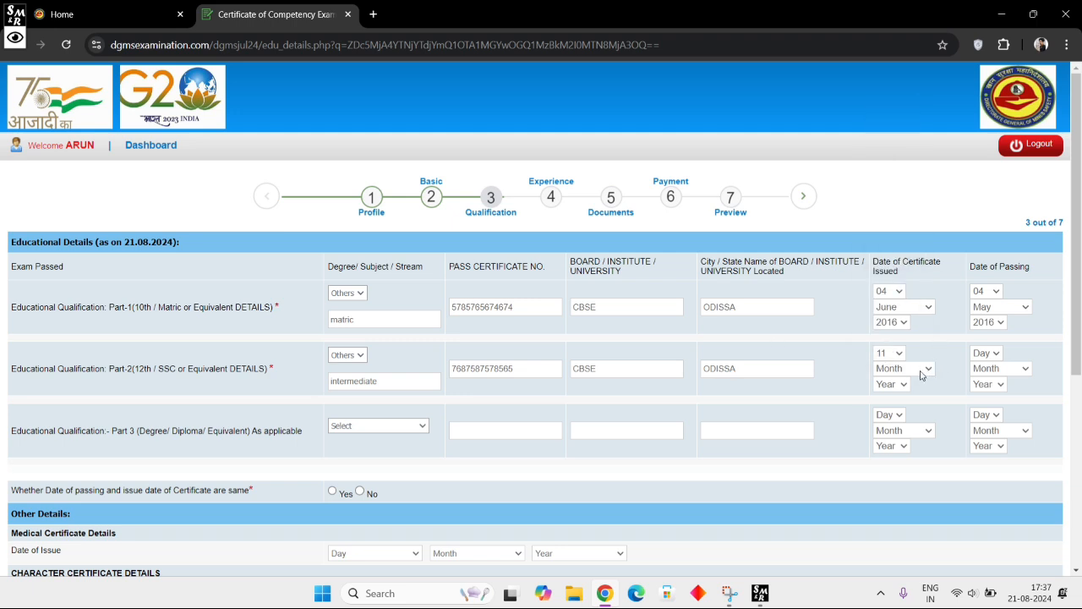
pyautogui.click(920, 372)
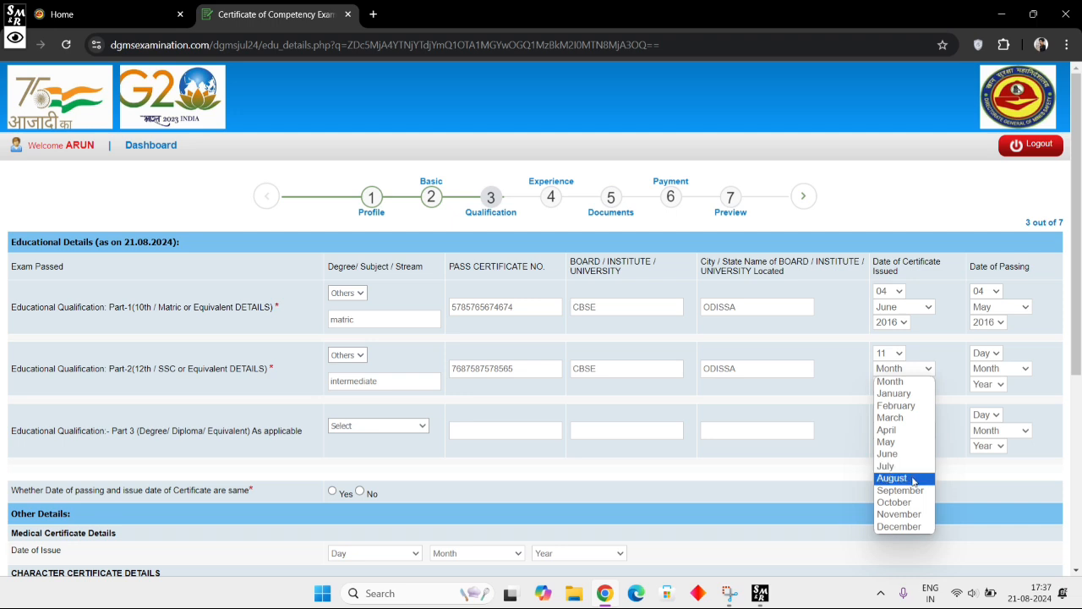
pyautogui.click(906, 478)
pyautogui.click(902, 384)
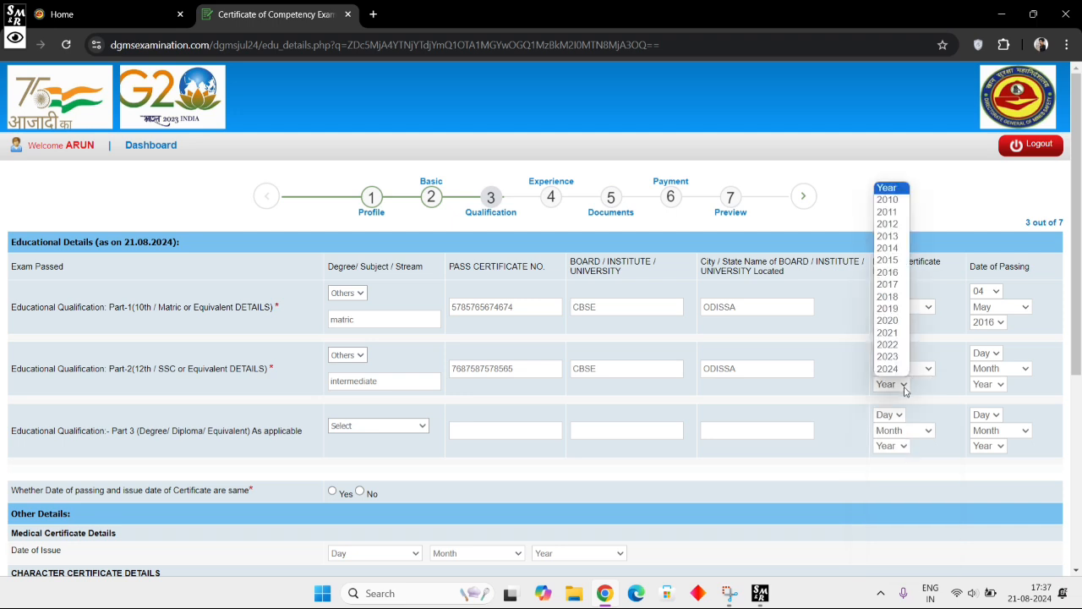
pyautogui.click(892, 296)
# - Set the Part-2 date of passing to 11 July 2018
pyautogui.click(986, 353)
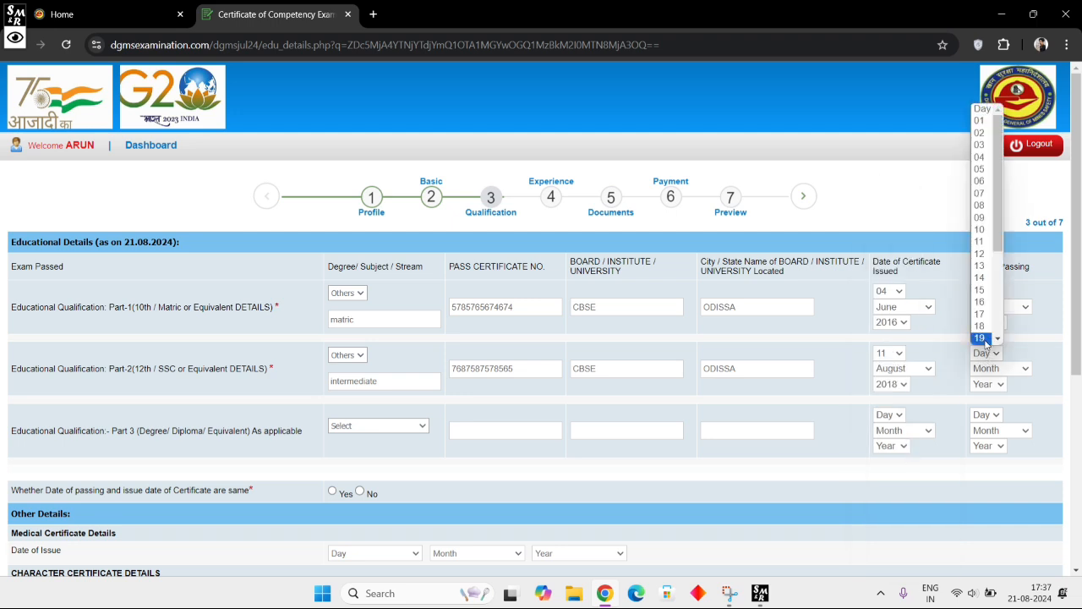
pyautogui.click(980, 242)
pyautogui.click(1011, 369)
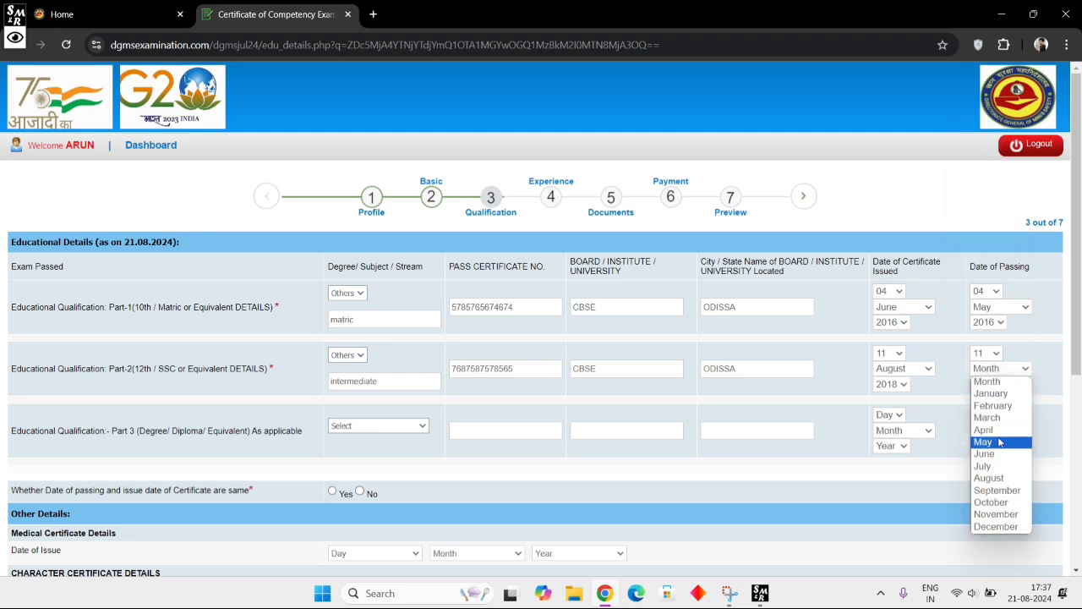
pyautogui.click(989, 466)
pyautogui.click(993, 384)
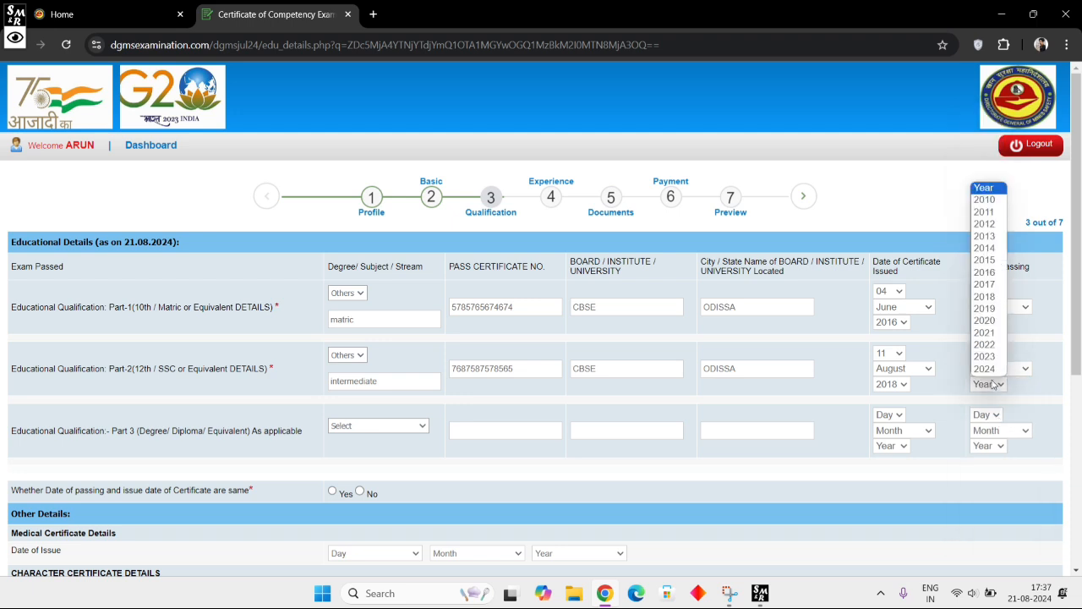
pyautogui.click(984, 296)
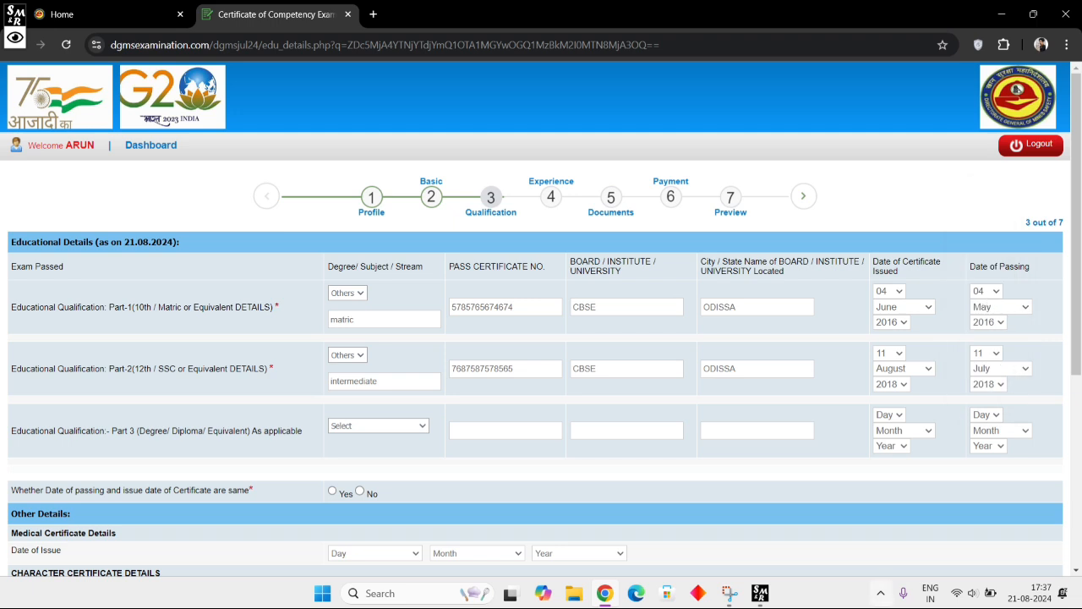
# - Answer No to passing and issue dates being the same
pyautogui.click(14, 38)
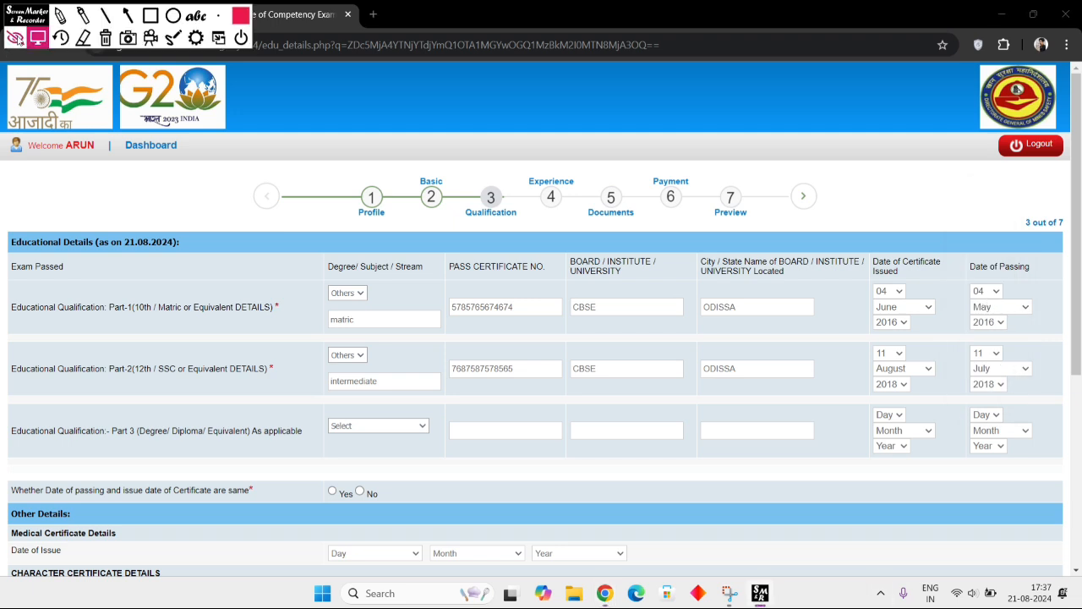
pyautogui.click(60, 15)
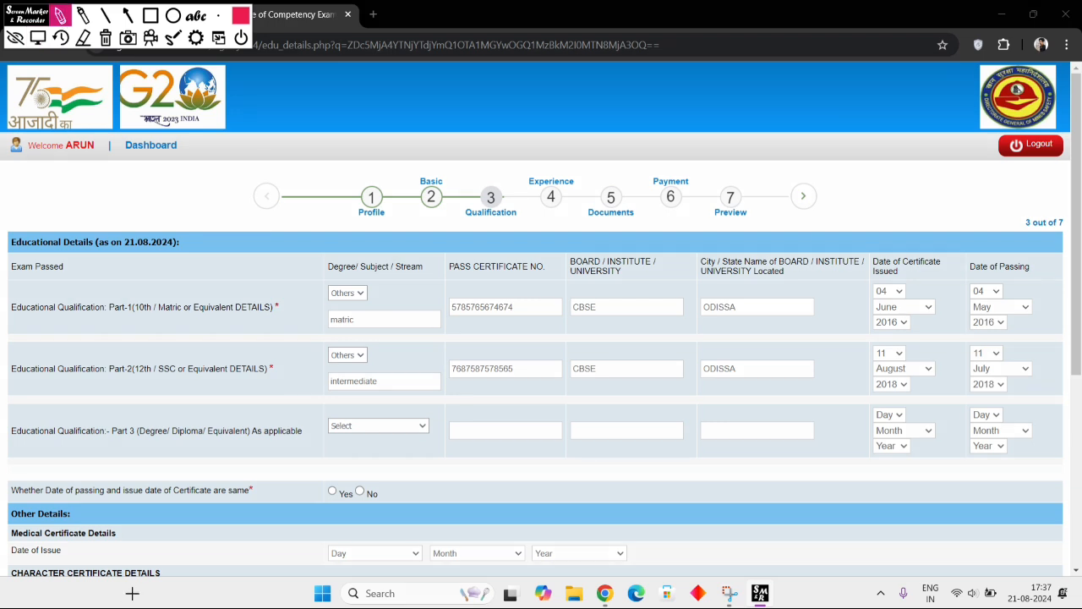
pyautogui.moveTo(141, 449); pyautogui.dragTo(302, 449)
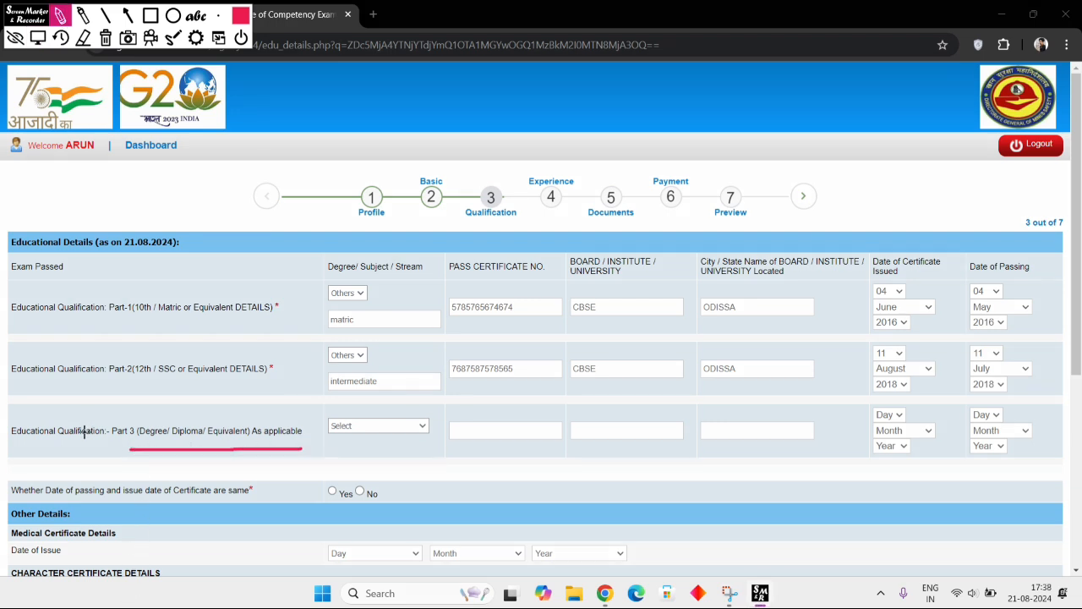
pyautogui.moveTo(97, 429)
pyautogui.mouseDown()
pyautogui.moveTo(110, 454)
pyautogui.moveTo(216, 429)
pyautogui.mouseUp()
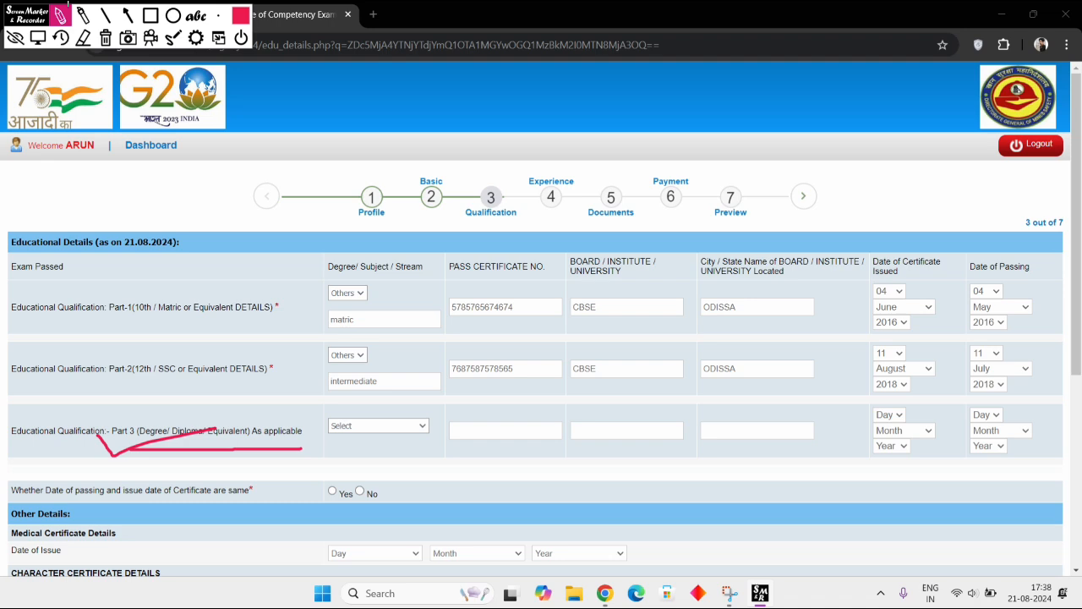
pyautogui.click(15, 37)
pyautogui.scroll(-2, 81, 419)
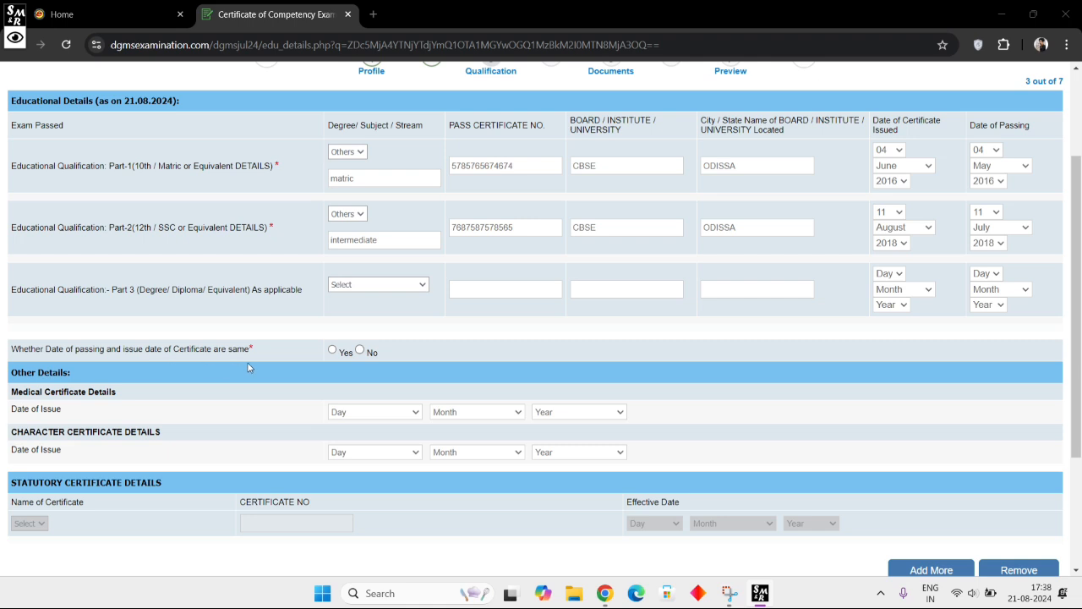
pyautogui.click(359, 350)
# - Set the medical certificate issue date to 07 June 2024
pyautogui.scroll(-1, 295, 405)
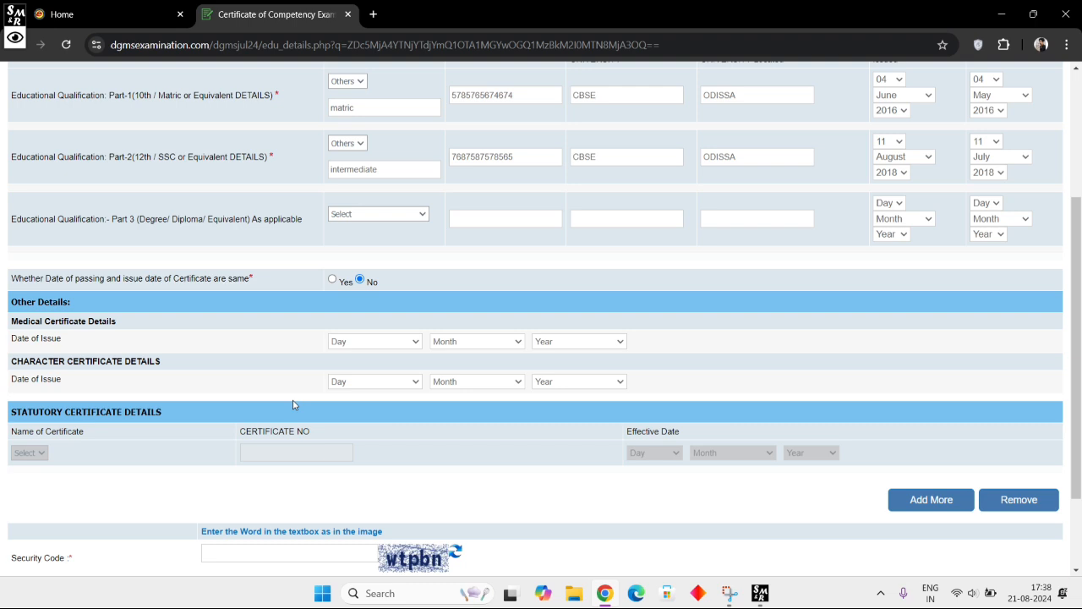
pyautogui.click(355, 342)
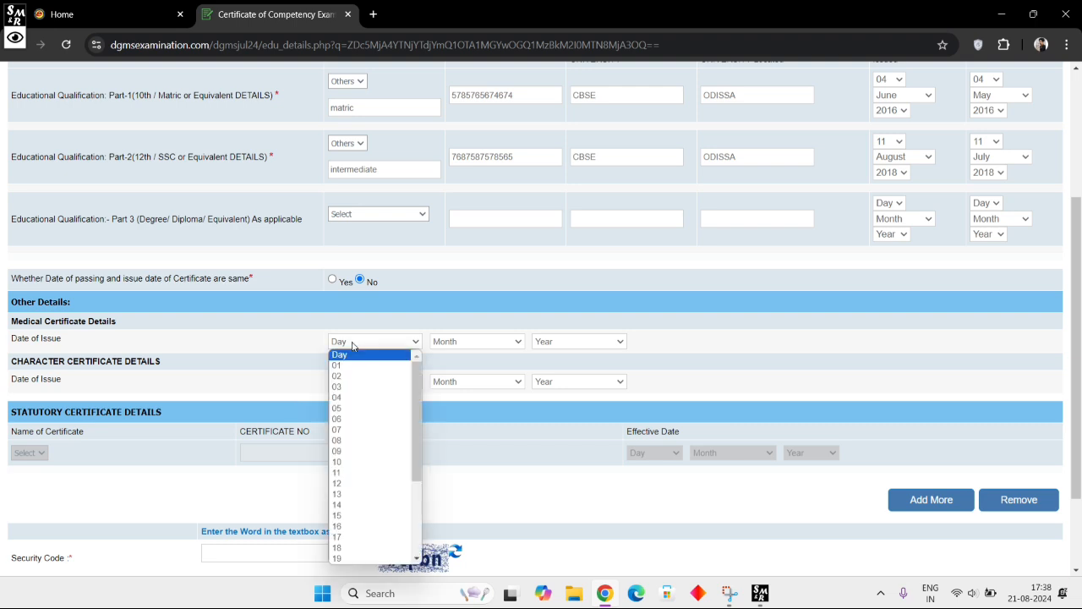
pyautogui.click(357, 431)
pyautogui.click(466, 342)
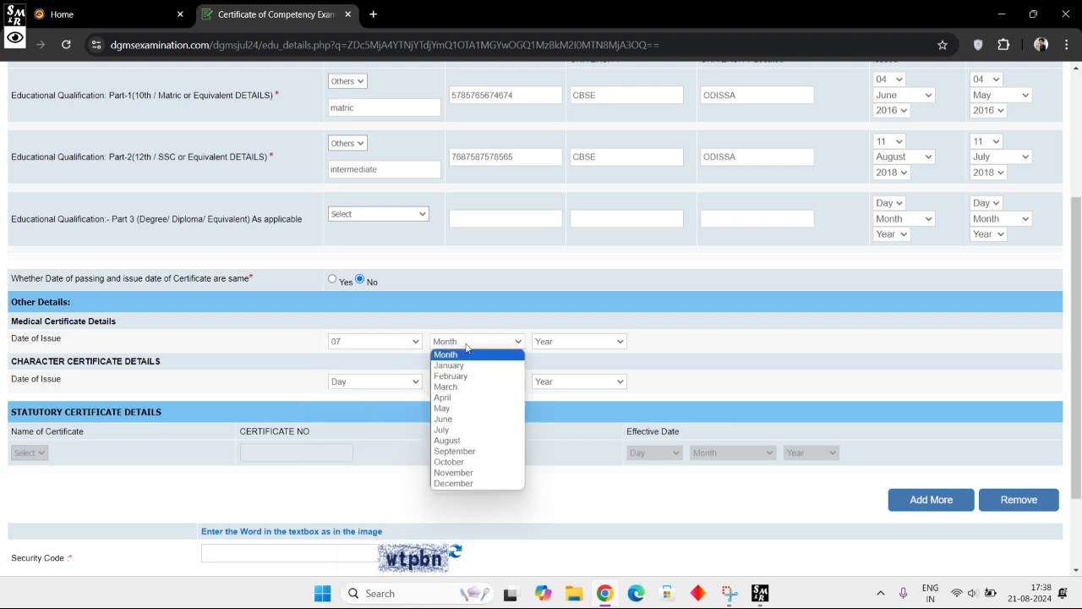
pyautogui.click(454, 420)
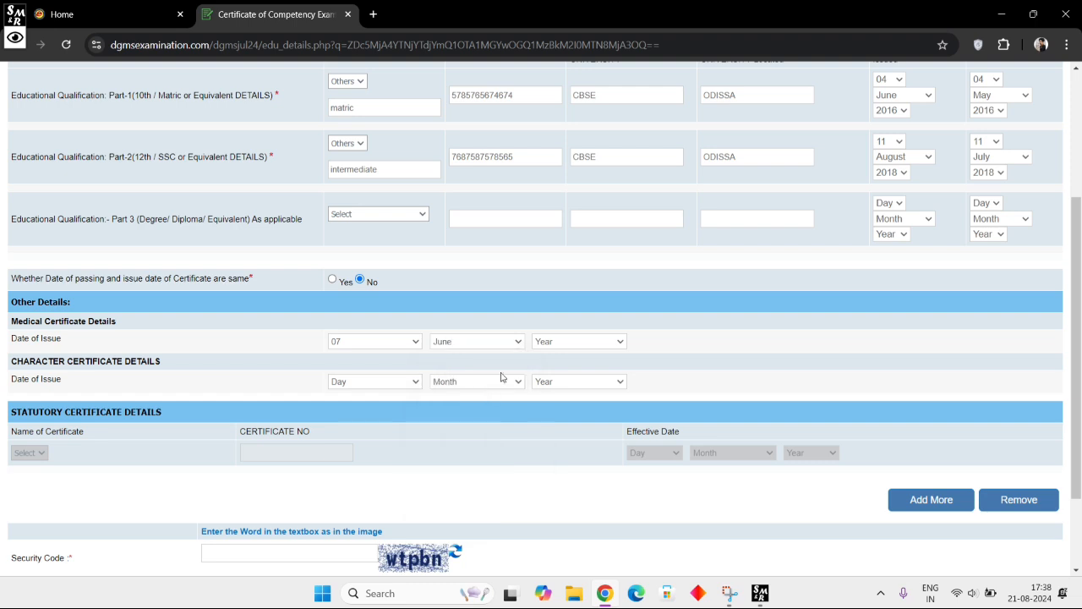
pyautogui.click(548, 342)
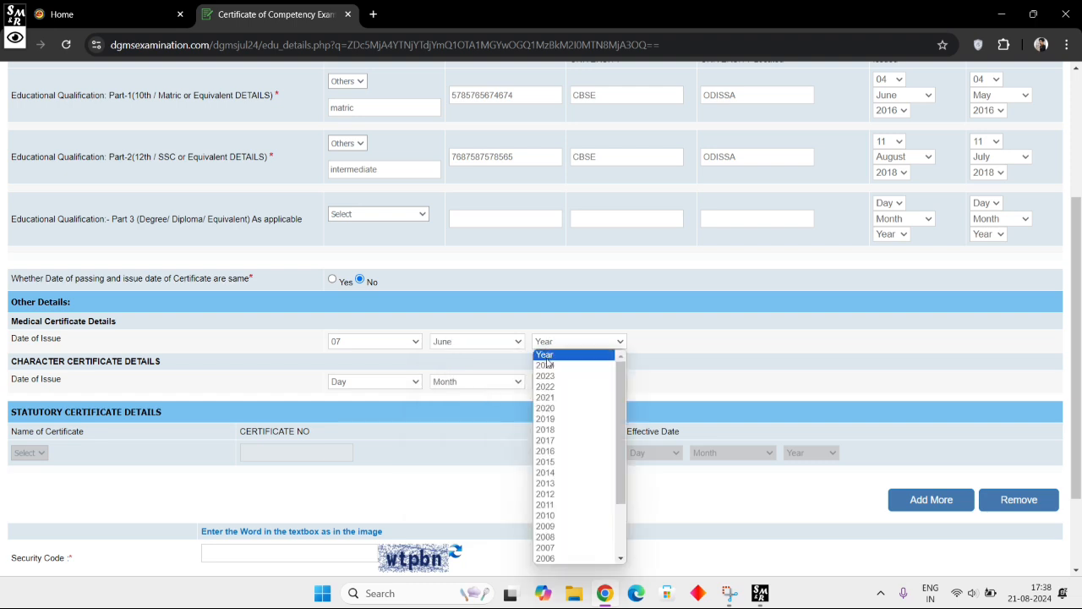
pyautogui.click(547, 365)
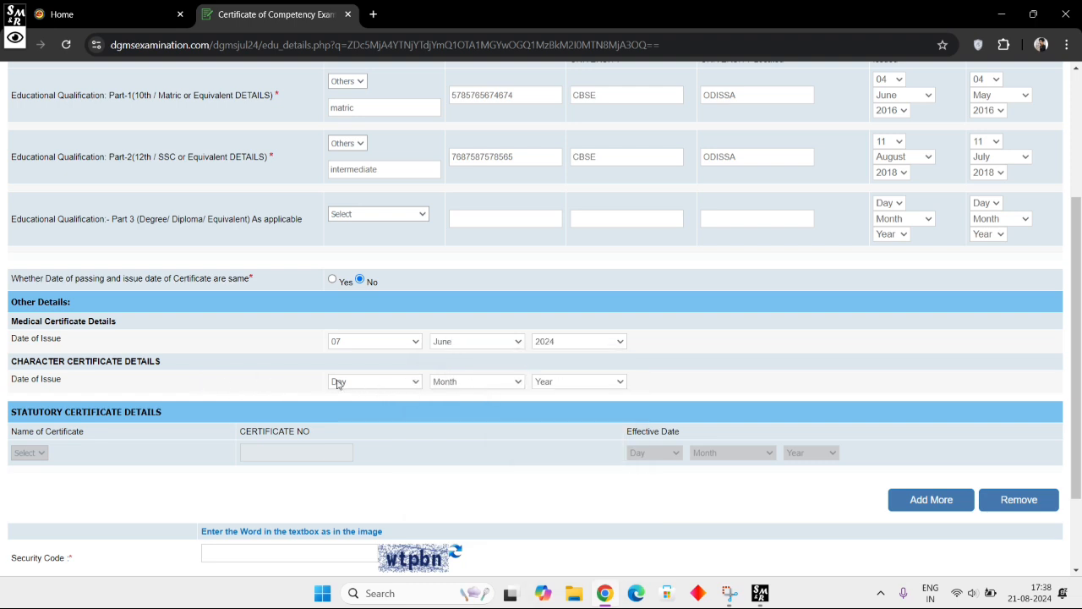
# - Set the character certificate issue date to 12 July 2024
pyautogui.click(337, 383)
pyautogui.click(364, 301)
pyautogui.click(488, 384)
pyautogui.click(493, 459)
pyautogui.click(550, 385)
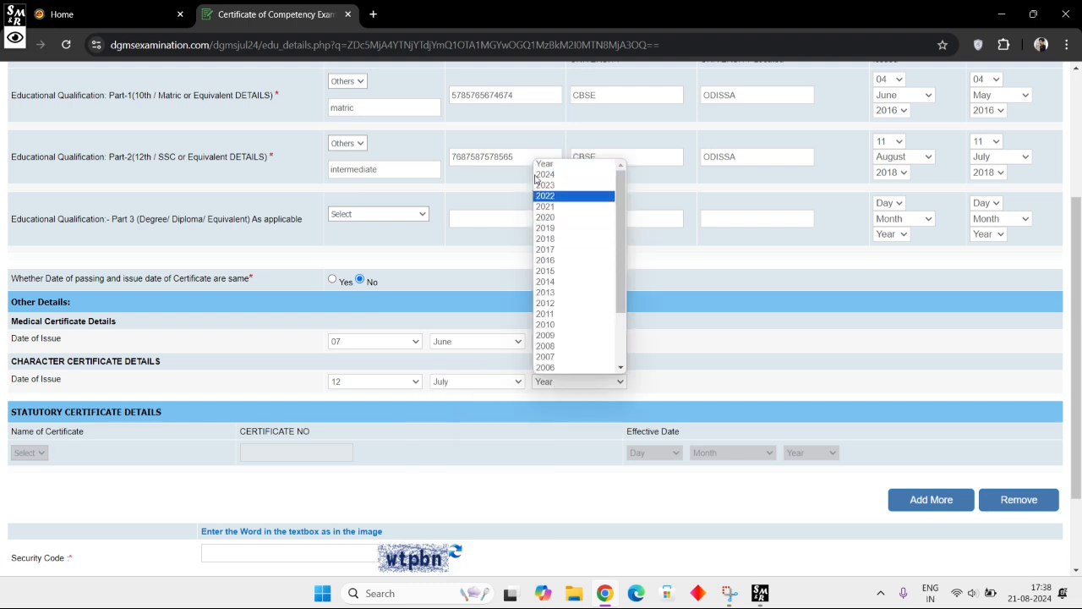
pyautogui.click(546, 175)
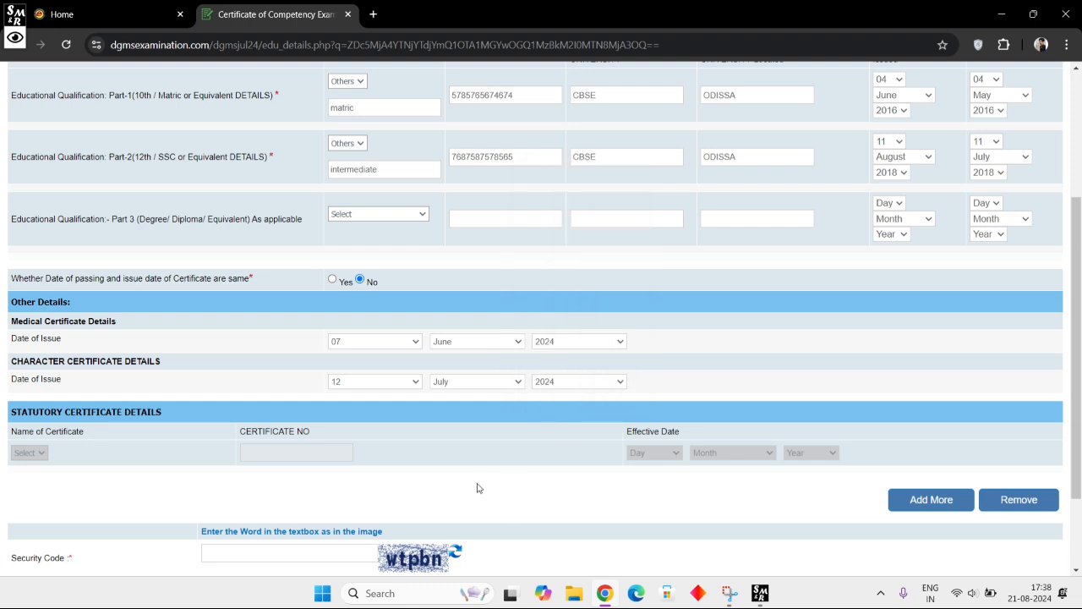
# - Scroll down and begin entering the captcha in the Security Code field
pyautogui.scroll(-2, 476, 487)
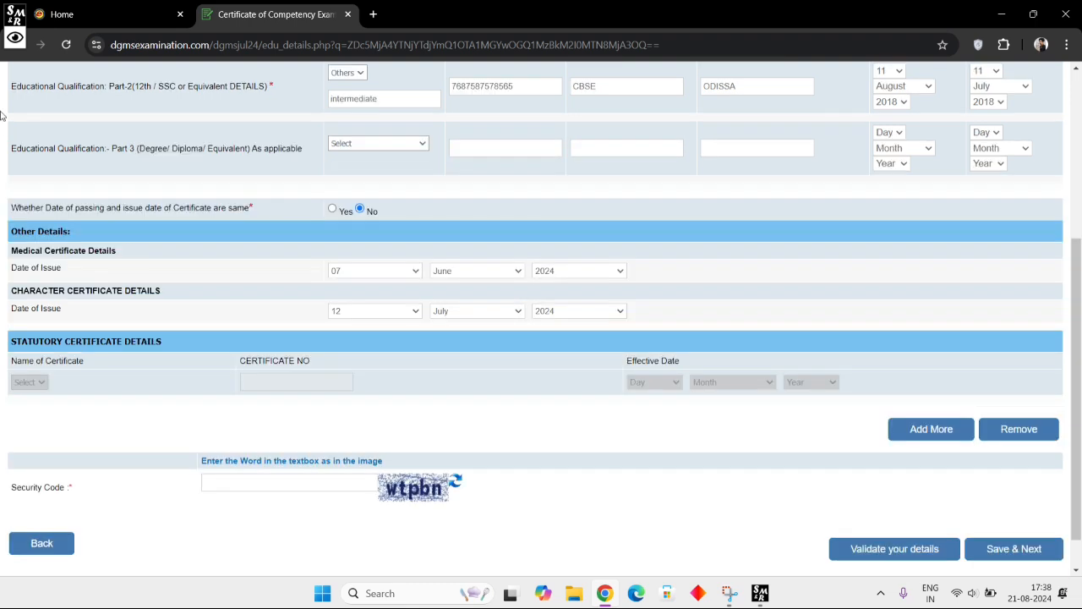
pyautogui.click(15, 37)
pyautogui.click(60, 38)
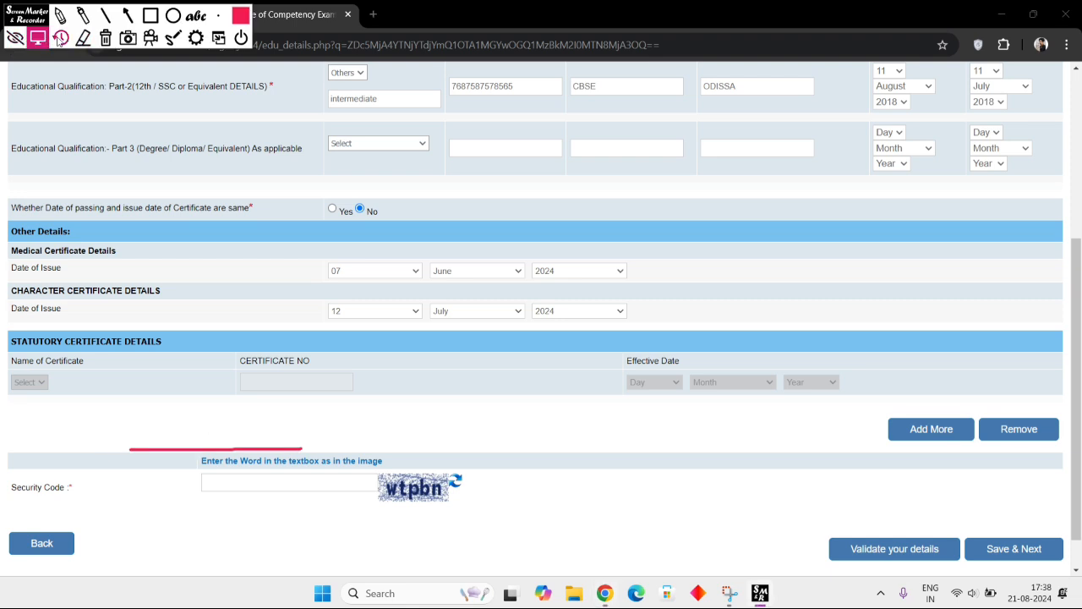
pyautogui.click(60, 37)
pyautogui.click(60, 15)
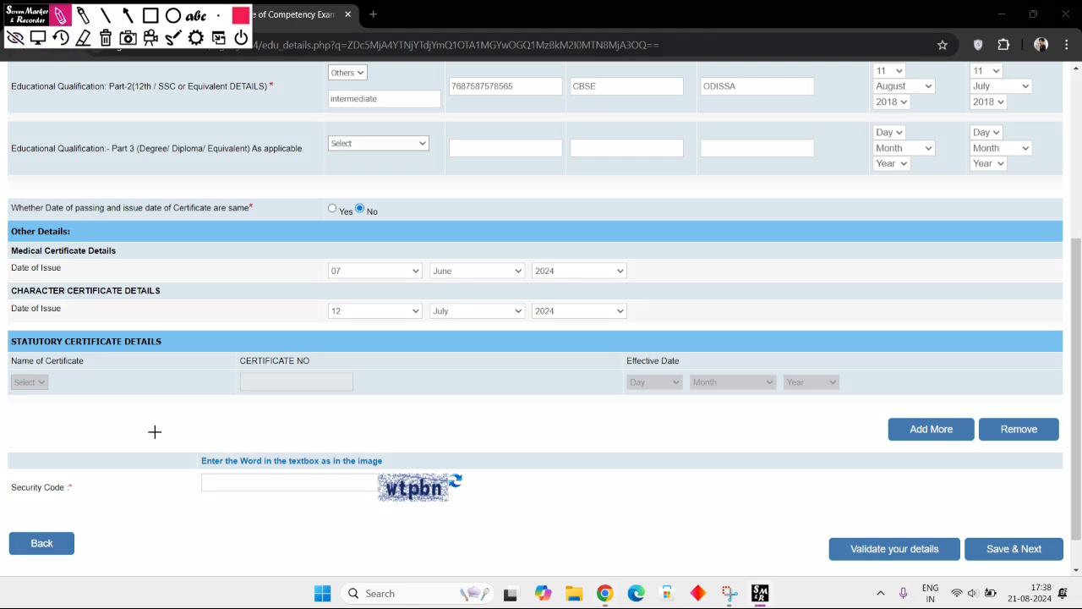
pyautogui.moveTo(69, 378)
pyautogui.mouseDown()
pyautogui.moveTo(159, 382)
pyautogui.moveTo(204, 370)
pyautogui.mouseUp()
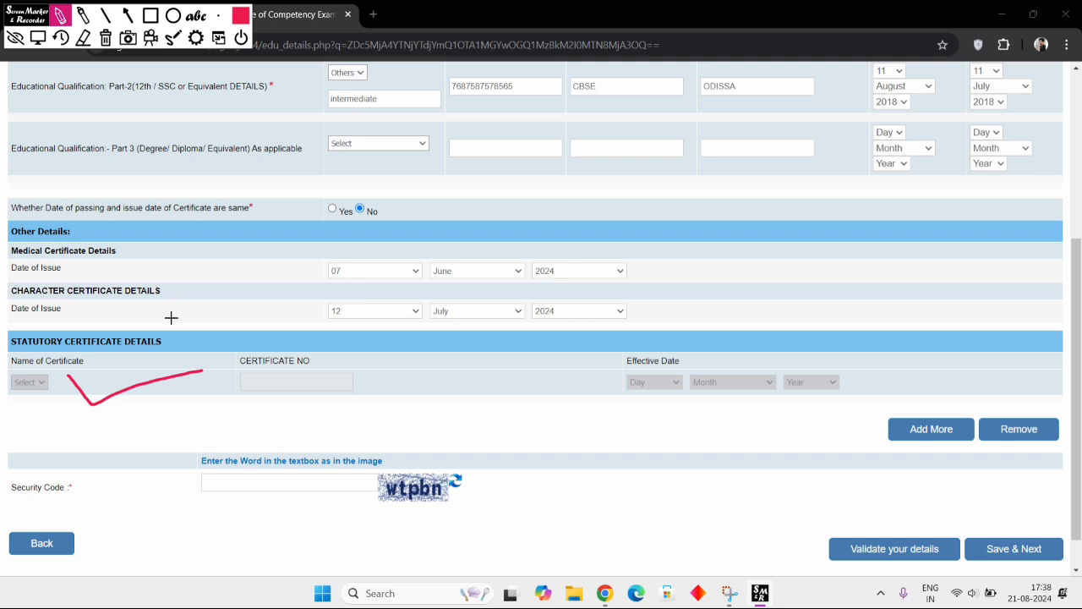
pyautogui.click(15, 39)
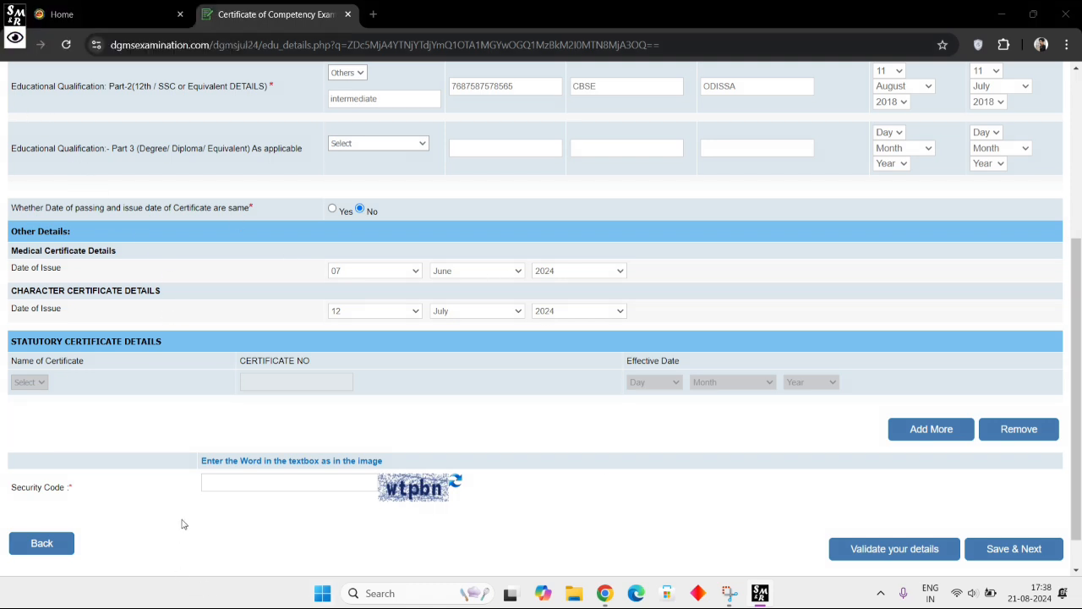
pyautogui.click(231, 486)
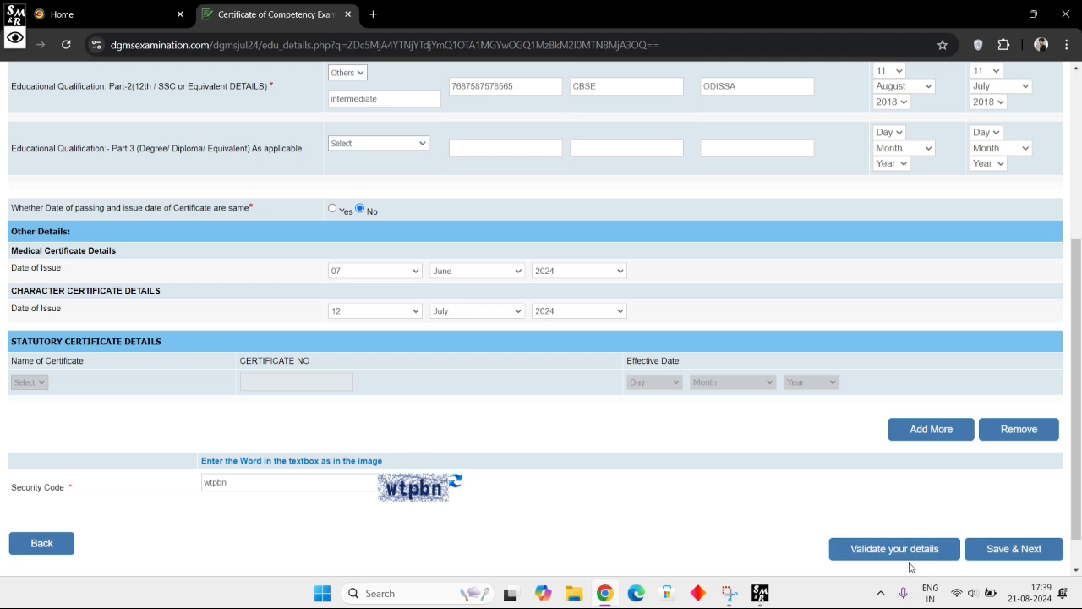
# - Mark up the certificate rows with Screen Marker ticks and dots
pyautogui.click(14, 40)
pyautogui.click(60, 37)
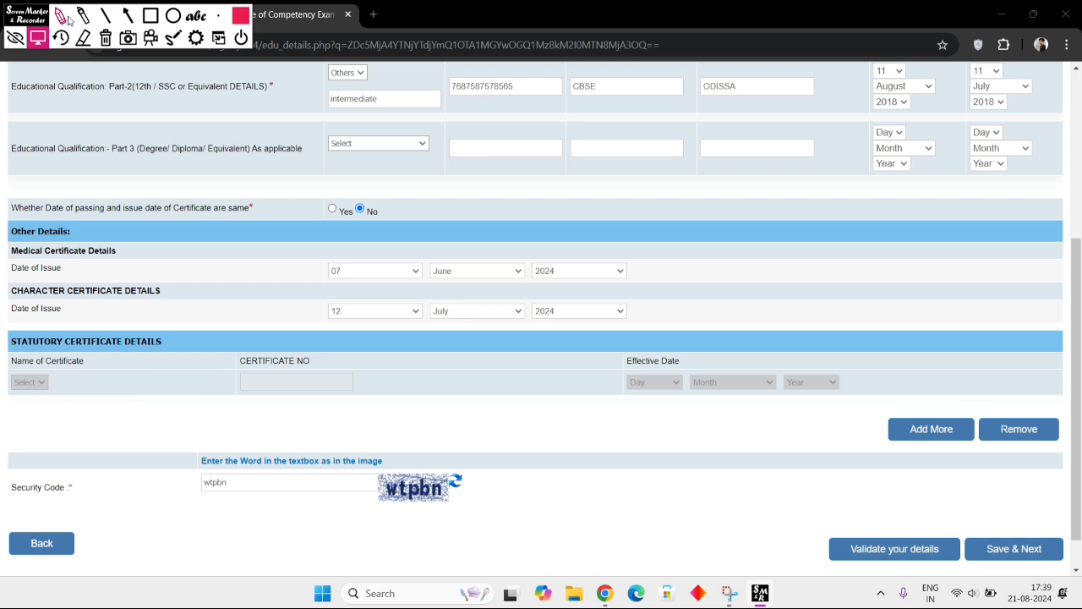
pyautogui.click(66, 17)
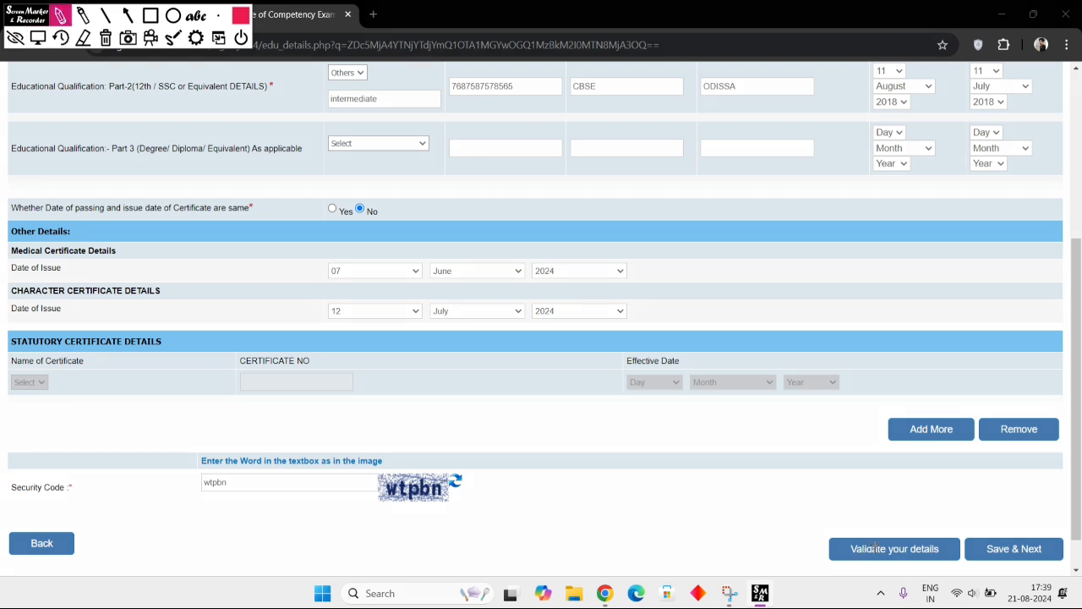
pyautogui.moveTo(909, 526)
pyautogui.mouseDown()
pyautogui.moveTo(837, 548)
pyautogui.moveTo(913, 568)
pyautogui.moveTo(943, 532)
pyautogui.moveTo(894, 526)
pyautogui.mouseUp()
pyautogui.moveTo(991, 550)
pyautogui.mouseDown()
pyautogui.moveTo(1004, 561)
pyautogui.moveTo(1048, 536)
pyautogui.mouseUp()
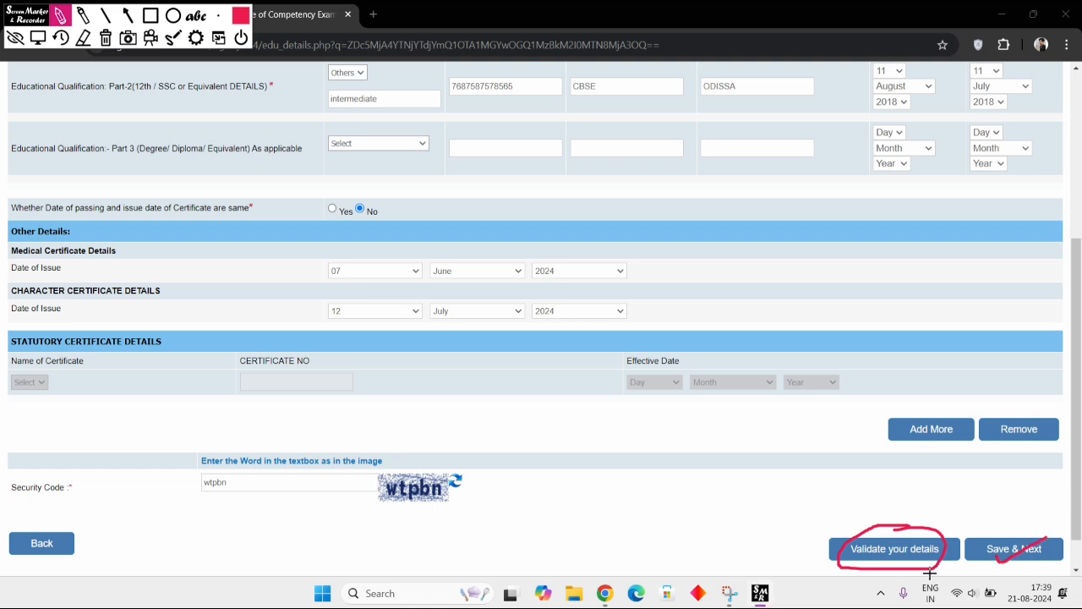
pyautogui.moveTo(124, 356)
pyautogui.mouseDown()
pyautogui.moveTo(174, 373)
pyautogui.moveTo(215, 358)
pyautogui.mouseUp()
pyautogui.moveTo(773, 423); pyautogui.dragTo(803, 417)
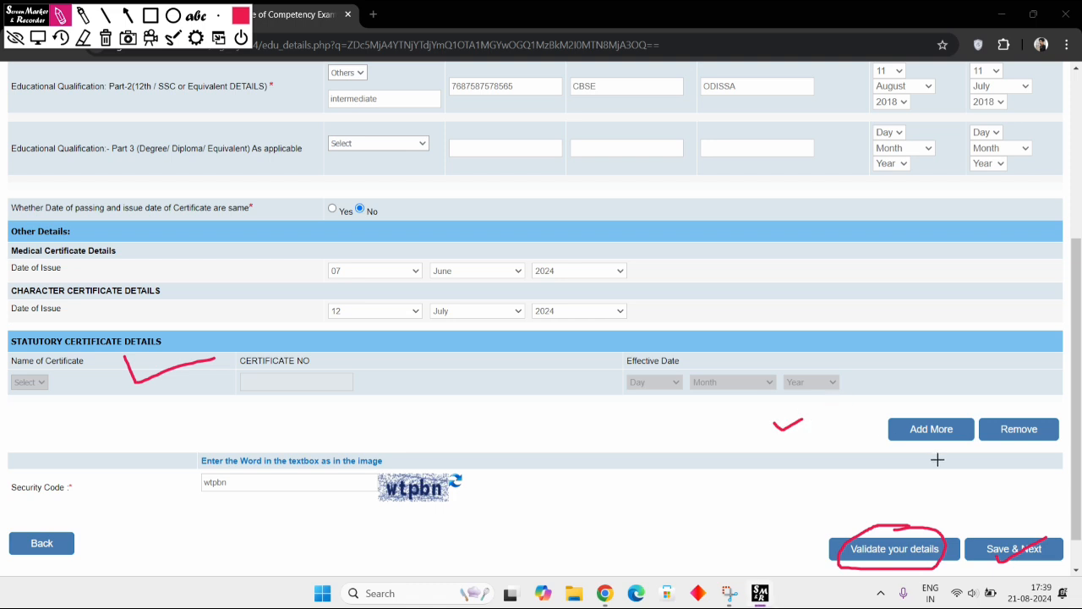
pyautogui.click(930, 454)
pyautogui.click(934, 445)
# - Erase the marks, hide the marker toolbar, and save the qualification details
pyautogui.click(68, 39)
pyautogui.click(68, 39)
pyautogui.click(69, 39)
pyautogui.click(68, 39)
pyautogui.click(68, 39)
pyautogui.click(68, 38)
pyautogui.click(14, 37)
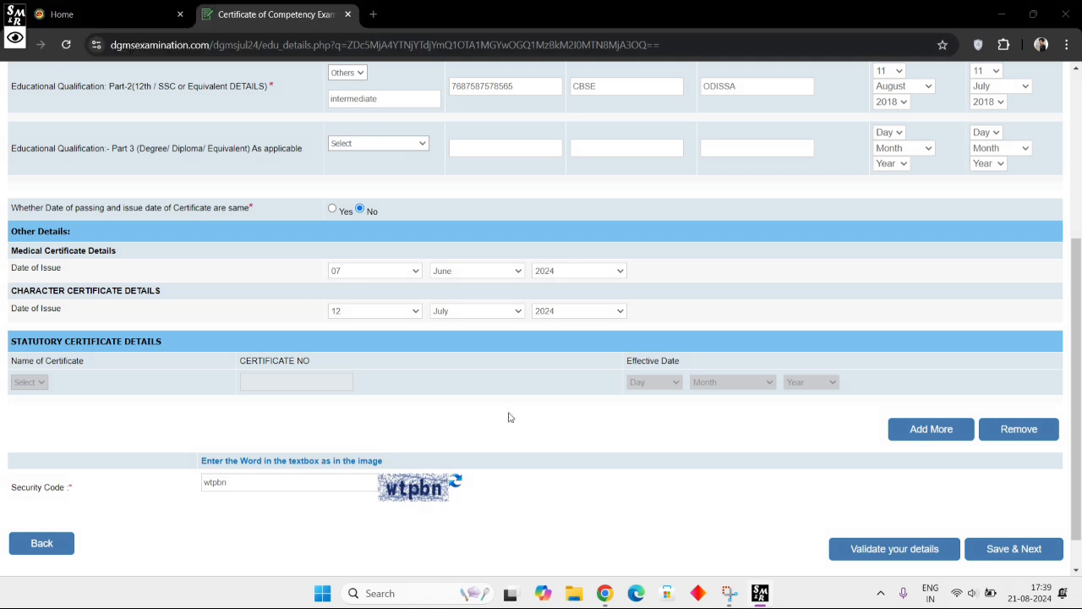
pyautogui.click(1032, 561)
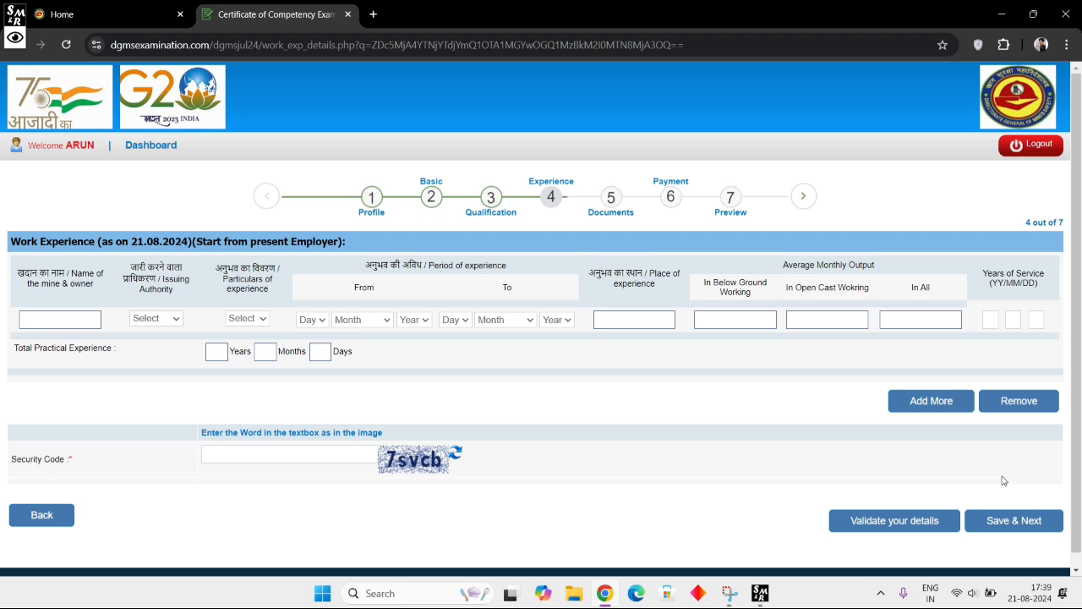
pyautogui.click(17, 39)
pyautogui.click(60, 15)
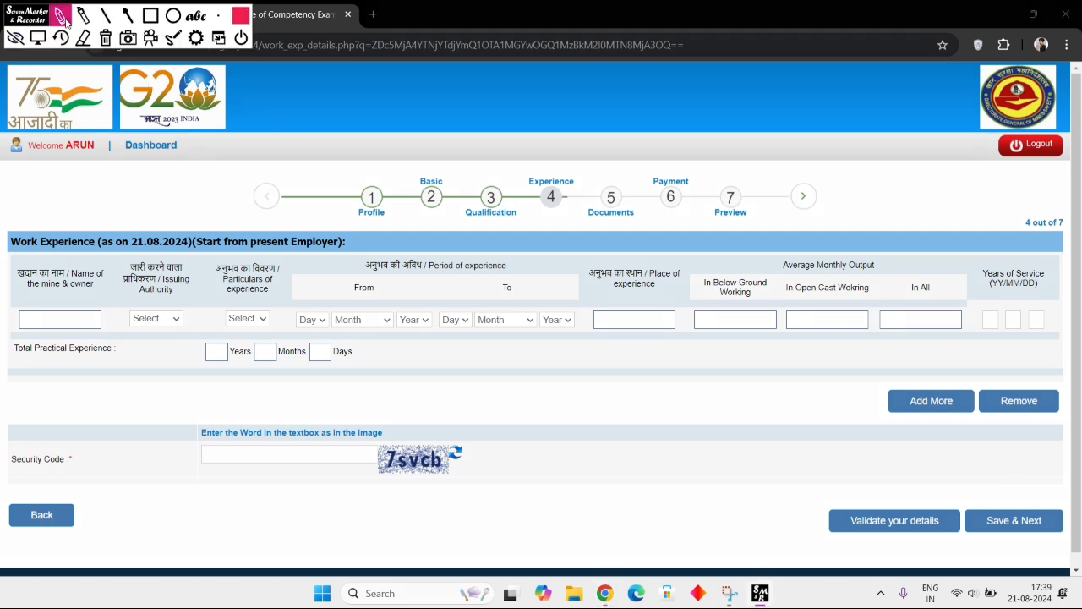
pyautogui.moveTo(268, 174)
pyautogui.mouseDown()
pyautogui.moveTo(254, 178)
pyautogui.moveTo(269, 217)
pyautogui.moveTo(287, 182)
pyautogui.moveTo(262, 169)
pyautogui.mouseUp()
pyautogui.moveTo(339, 209)
pyautogui.mouseDown()
pyautogui.moveTo(347, 217)
pyautogui.moveTo(456, 189)
pyautogui.moveTo(521, 198)
pyautogui.mouseUp()
pyautogui.moveTo(564, 170)
pyautogui.mouseDown()
pyautogui.moveTo(565, 217)
pyautogui.moveTo(522, 174)
pyautogui.moveTo(565, 174)
pyautogui.mouseUp()
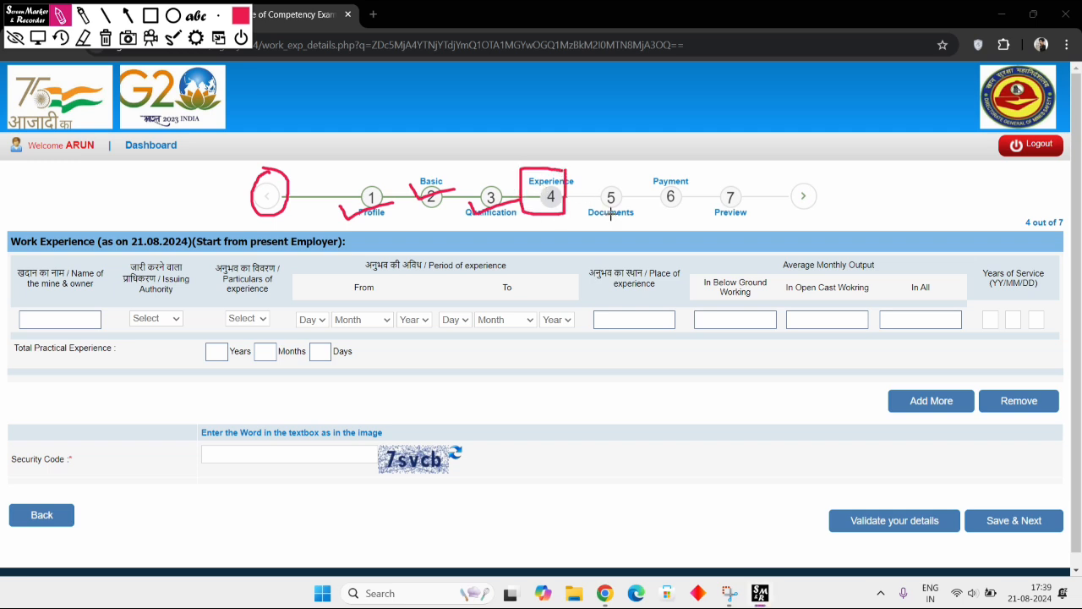
pyautogui.moveTo(593, 221); pyautogui.dragTo(617, 216)
pyautogui.moveTo(651, 184); pyautogui.dragTo(700, 180)
pyautogui.moveTo(712, 227); pyautogui.dragTo(749, 221)
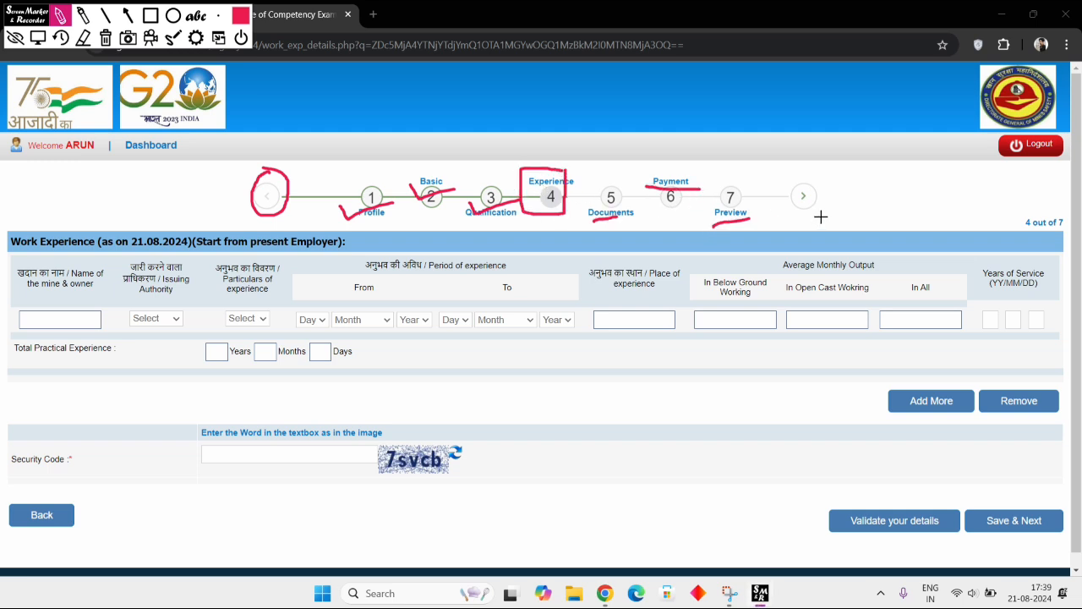
pyautogui.click(61, 37)
pyautogui.click(61, 37)
pyautogui.click(61, 37)
pyautogui.click(61, 37)
pyautogui.click(61, 37)
pyautogui.click(61, 37)
pyautogui.click(60, 37)
pyautogui.click(61, 37)
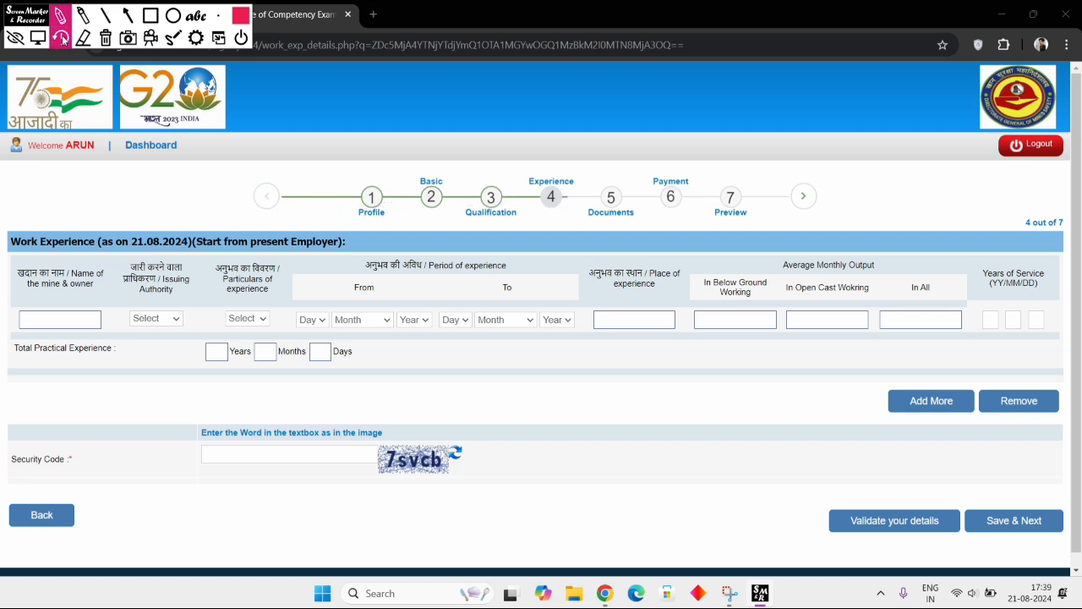
pyautogui.click(16, 38)
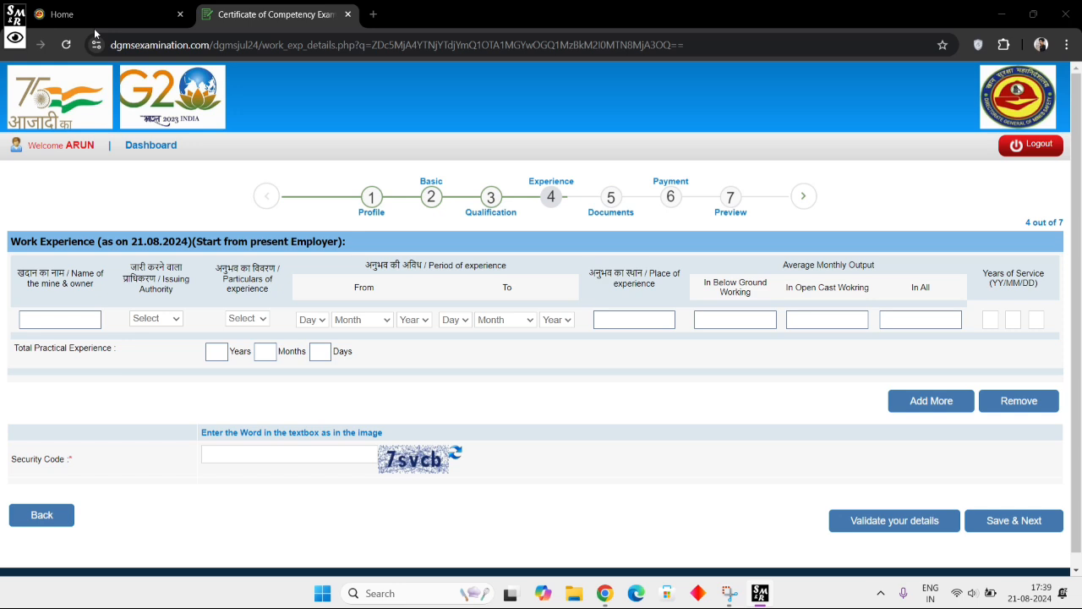
# - Enter the mine and owner name, Manager as issuer, and Others particulars 'drikking. blasting'
pyautogui.click(45, 319)
pyautogui.write('Vhvjmvmjbv')
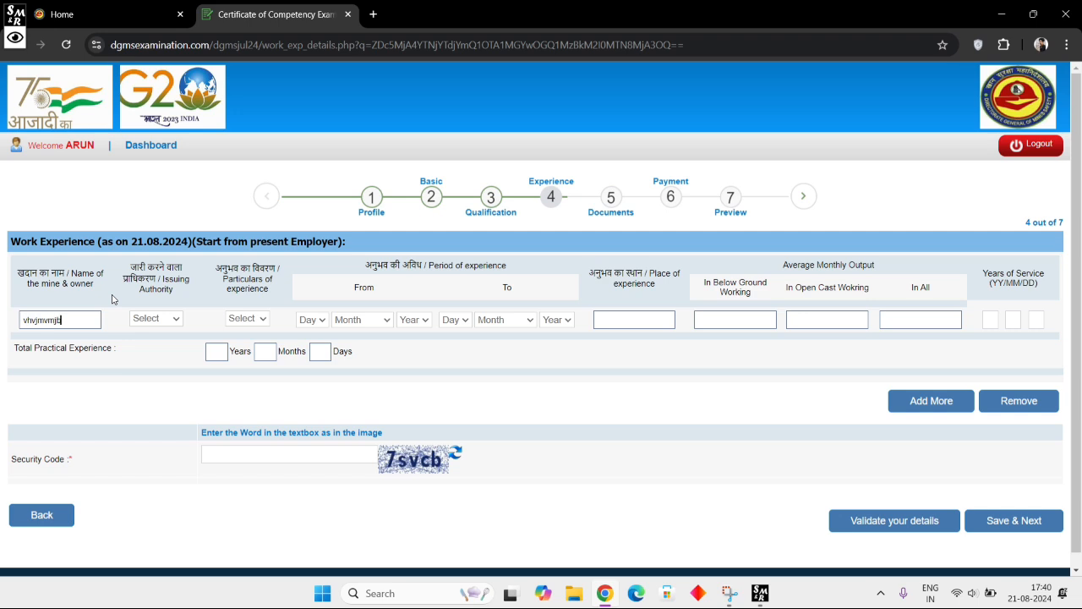
pyautogui.click(162, 320)
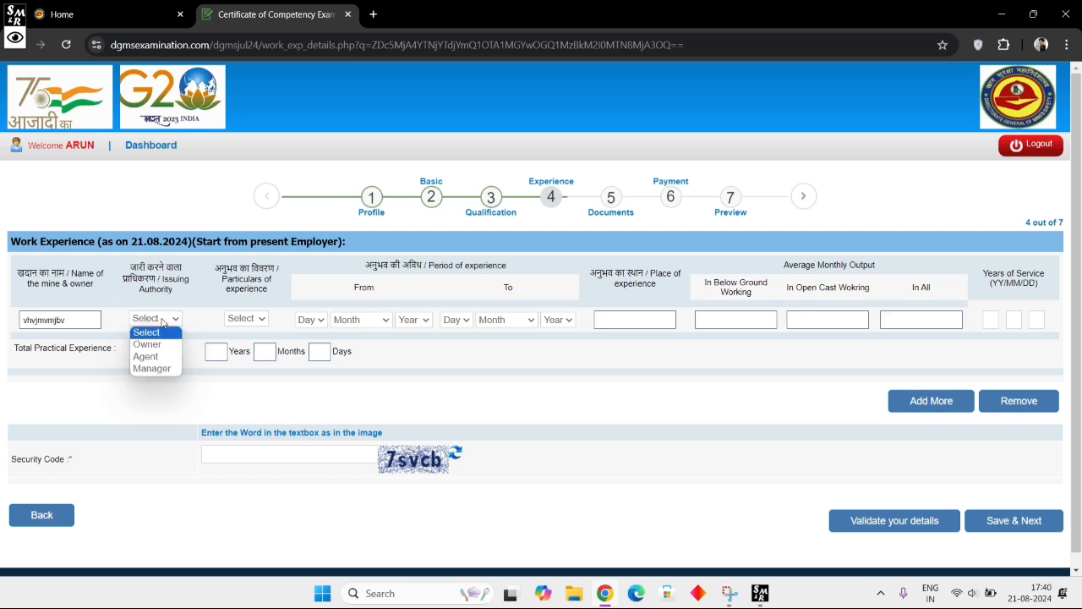
pyautogui.click(164, 369)
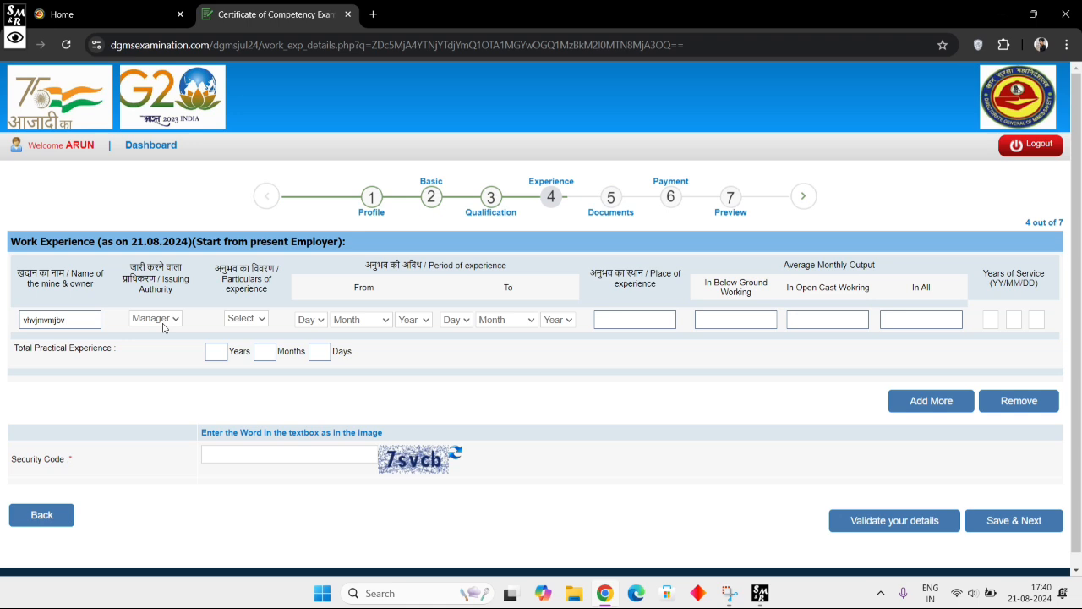
pyautogui.click(245, 318)
pyautogui.click(252, 341)
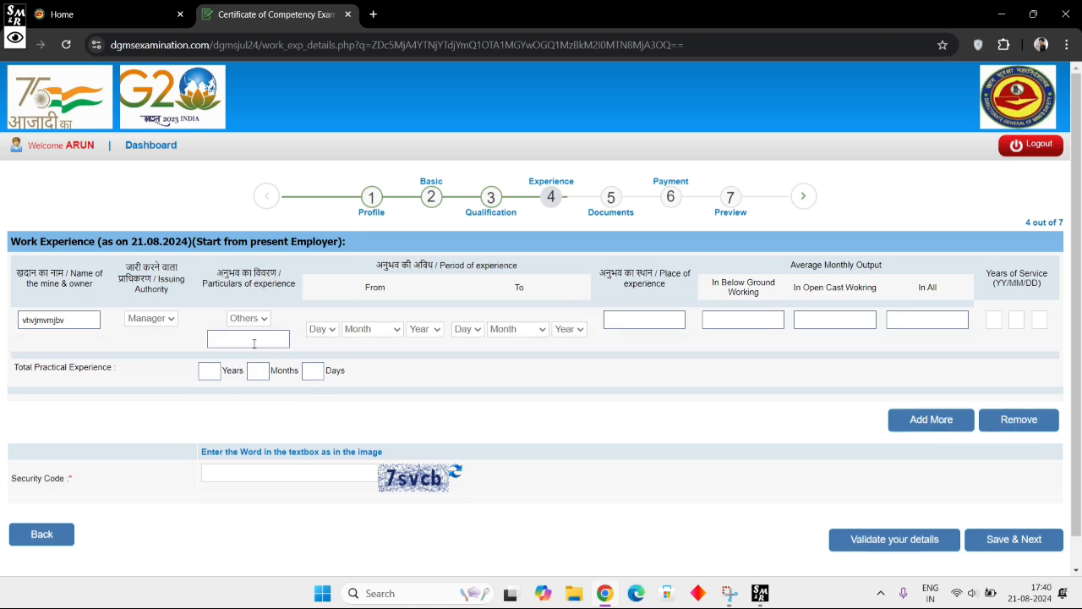
pyautogui.click(252, 337)
pyautogui.write('drikking. blasting')
# - Set the experience period from 11 July 2021 to 11 July 2024, totalling 3 years
pyautogui.click(319, 329)
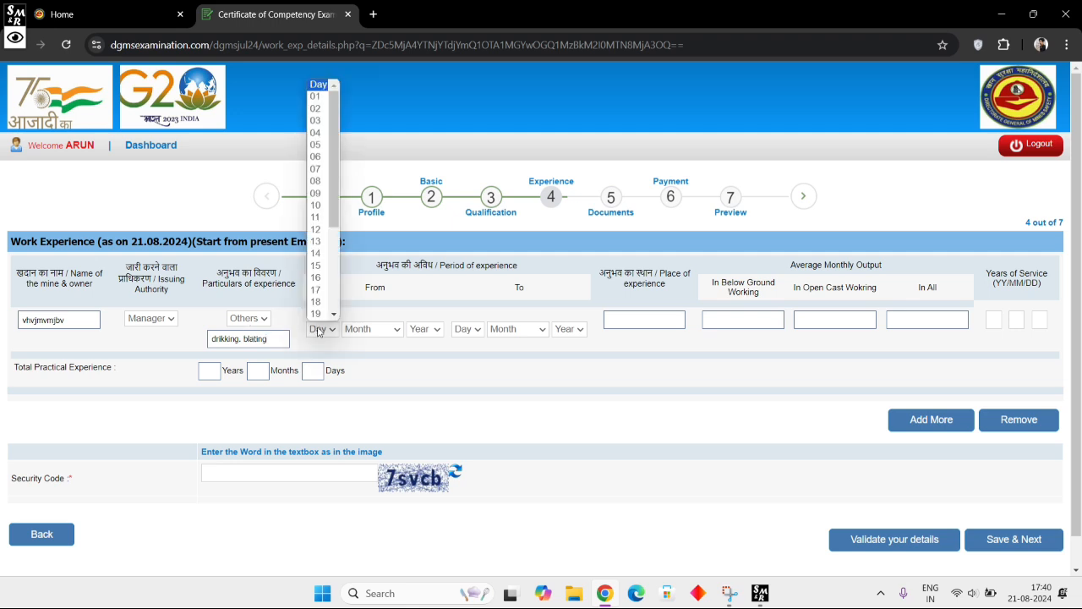
pyautogui.click(317, 217)
pyautogui.click(385, 330)
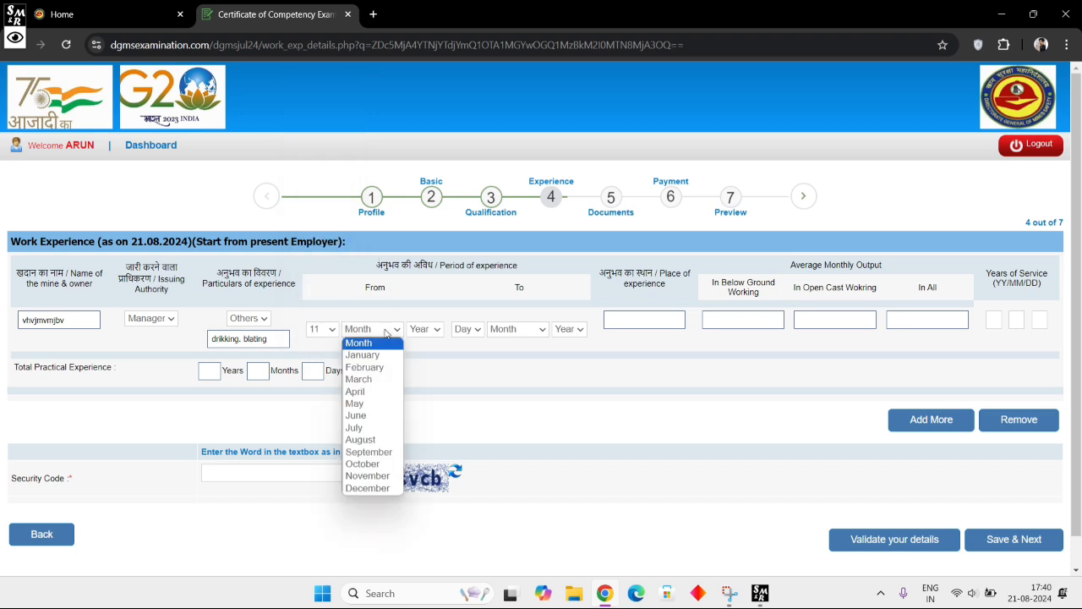
pyautogui.click(386, 428)
pyautogui.click(424, 329)
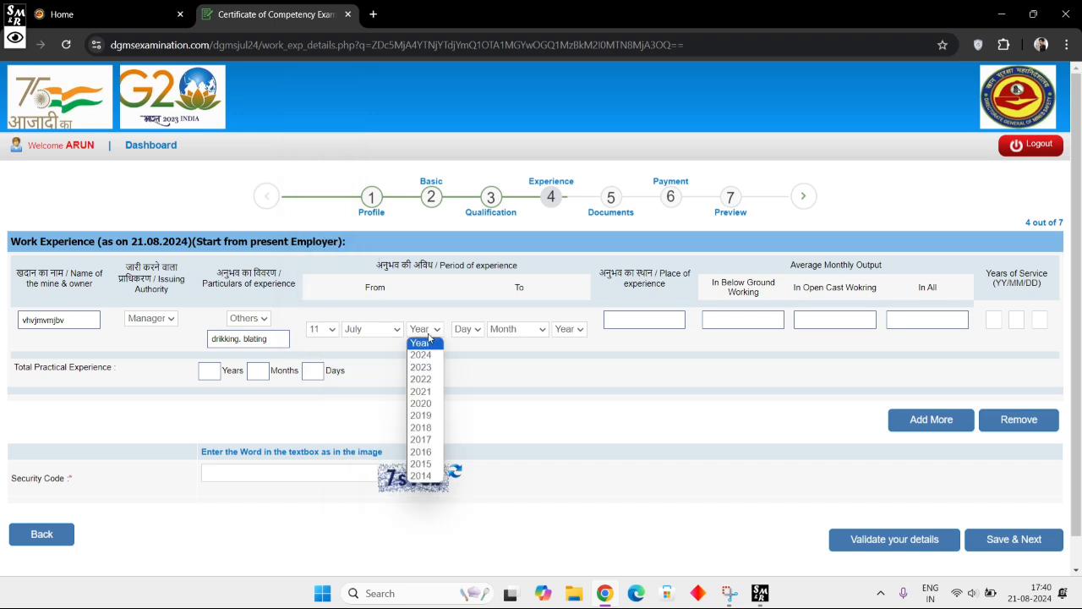
pyautogui.click(429, 392)
pyautogui.click(467, 329)
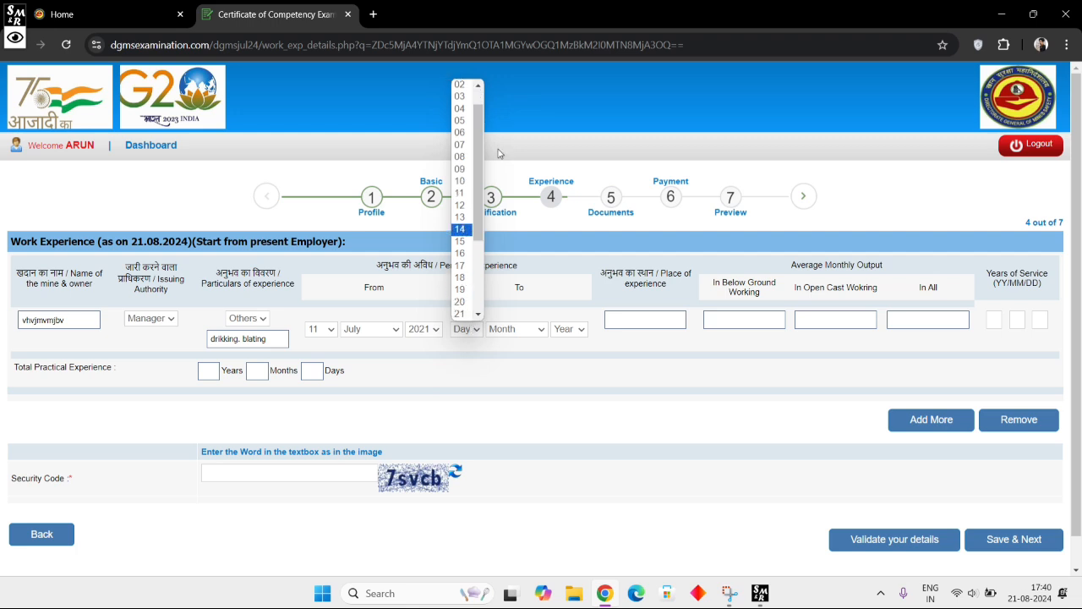
pyautogui.click(460, 193)
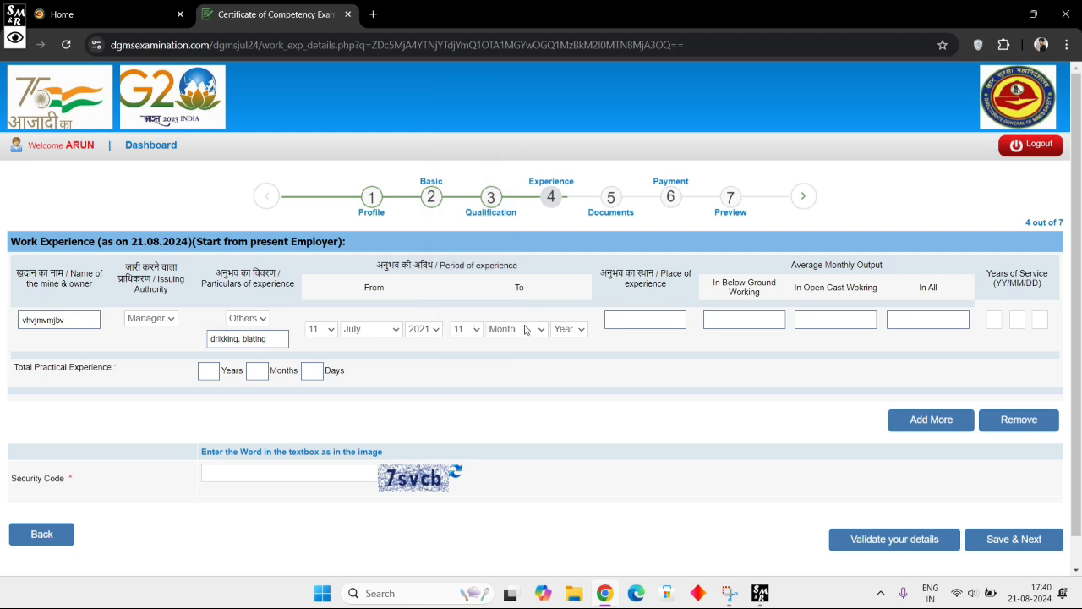
pyautogui.click(525, 328)
pyautogui.click(499, 427)
pyautogui.click(569, 329)
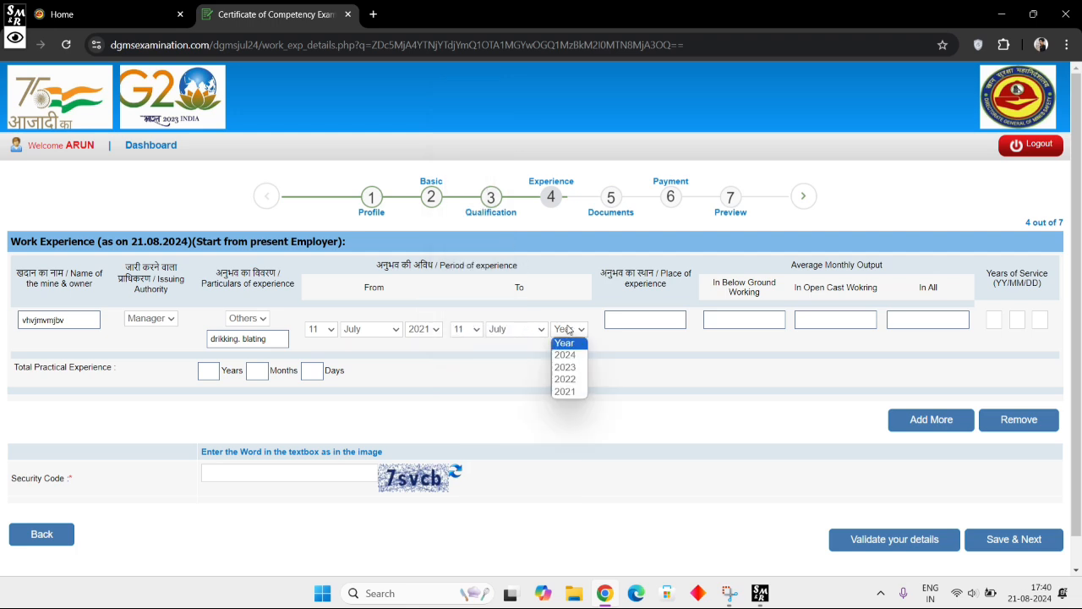
pyautogui.click(565, 355)
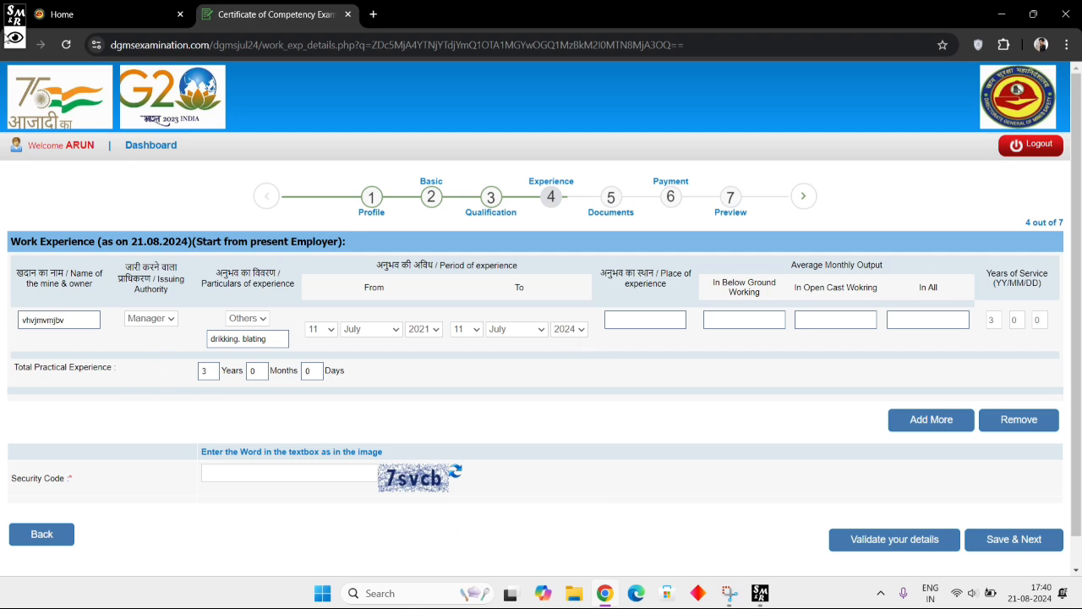
pyautogui.click(12, 36)
pyautogui.click(60, 15)
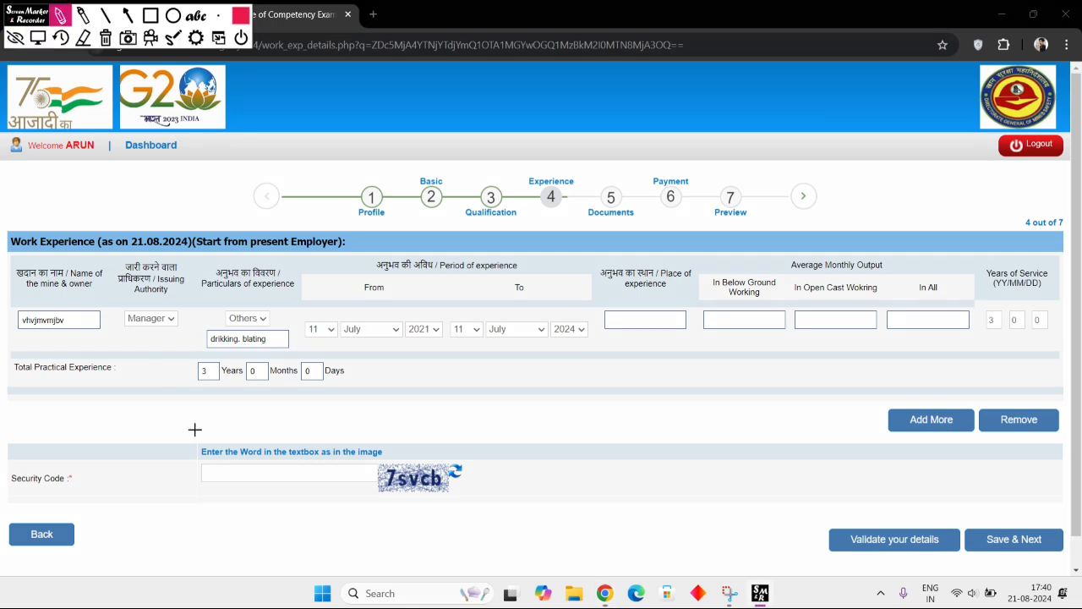
# - Enter 'underground' as place of experience and fill the below-ground and total output figures
pyautogui.moveTo(183, 386)
pyautogui.mouseDown()
pyautogui.moveTo(248, 390)
pyautogui.moveTo(250, 363)
pyautogui.moveTo(199, 347)
pyautogui.moveTo(177, 382)
pyautogui.mouseUp()
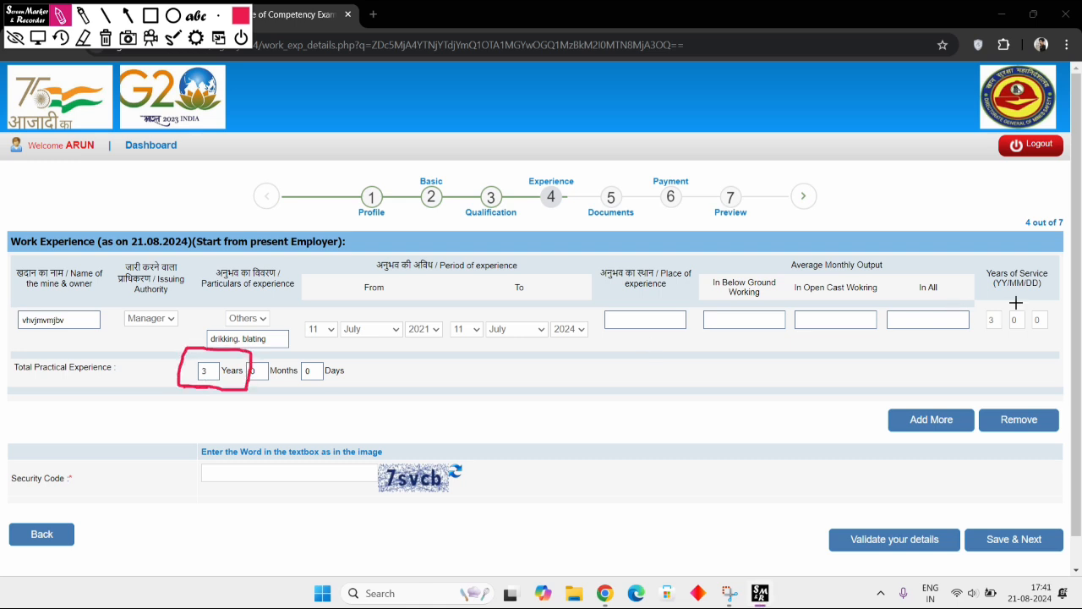
pyautogui.moveTo(980, 298)
pyautogui.mouseDown()
pyautogui.moveTo(1079, 302)
pyautogui.moveTo(1018, 347)
pyautogui.moveTo(972, 319)
pyautogui.moveTo(982, 298)
pyautogui.mouseUp()
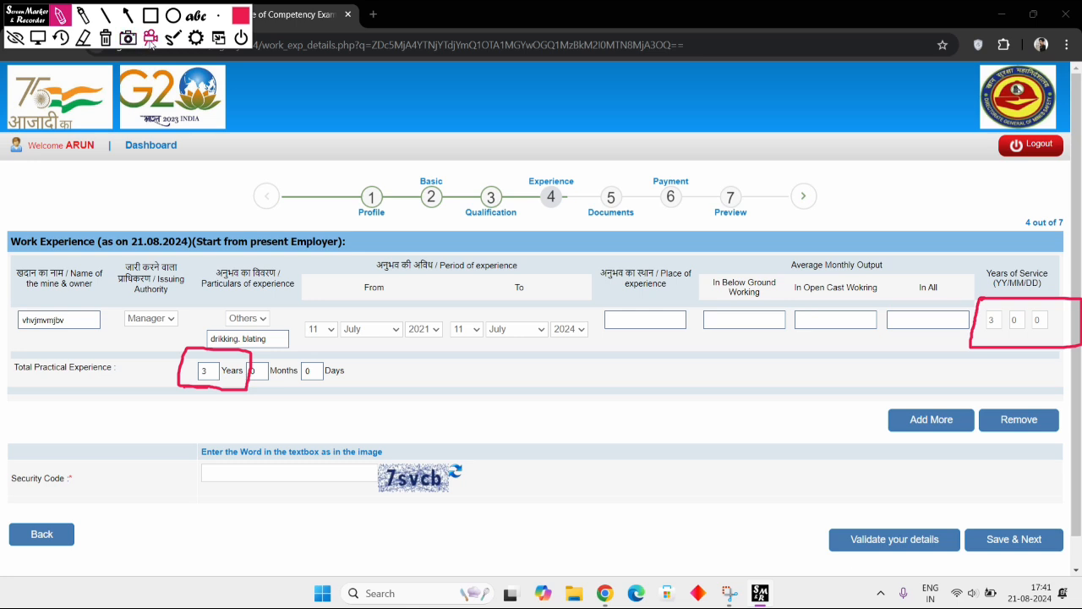
pyautogui.click(63, 39)
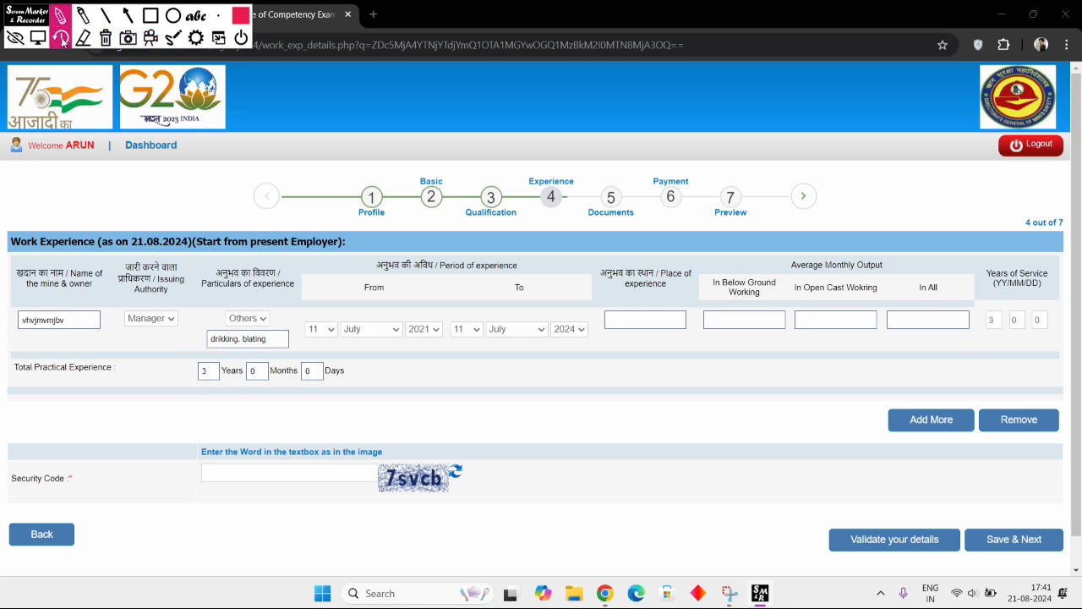
pyautogui.click(15, 38)
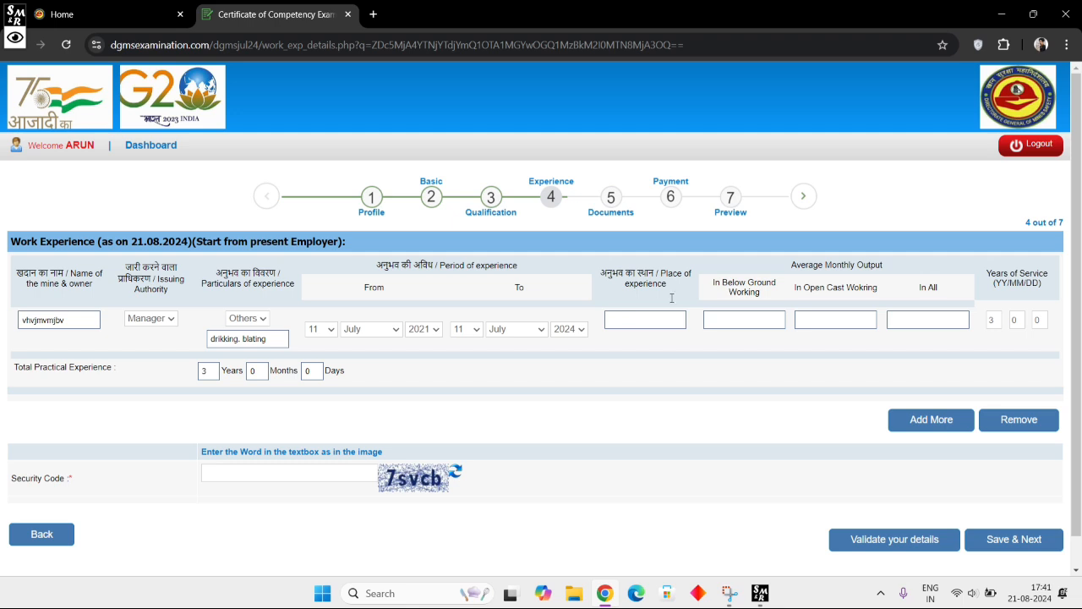
pyautogui.write('un')
pyautogui.write('dergroun')
pyautogui.write('d')
pyautogui.write('45')
pyautogui.write('te')
pyautogui.press('BackSpace')
pyautogui.write('otrew')
pyautogui.press('BackSpace')
pyautogui.press('BackSpace')
pyautogui.press('BackSpace')
pyautogui.write('450te')
# - Type the captcha characters into the Security Code field
pyautogui.scroll(-1, 423, 456)
pyautogui.click(318, 438)
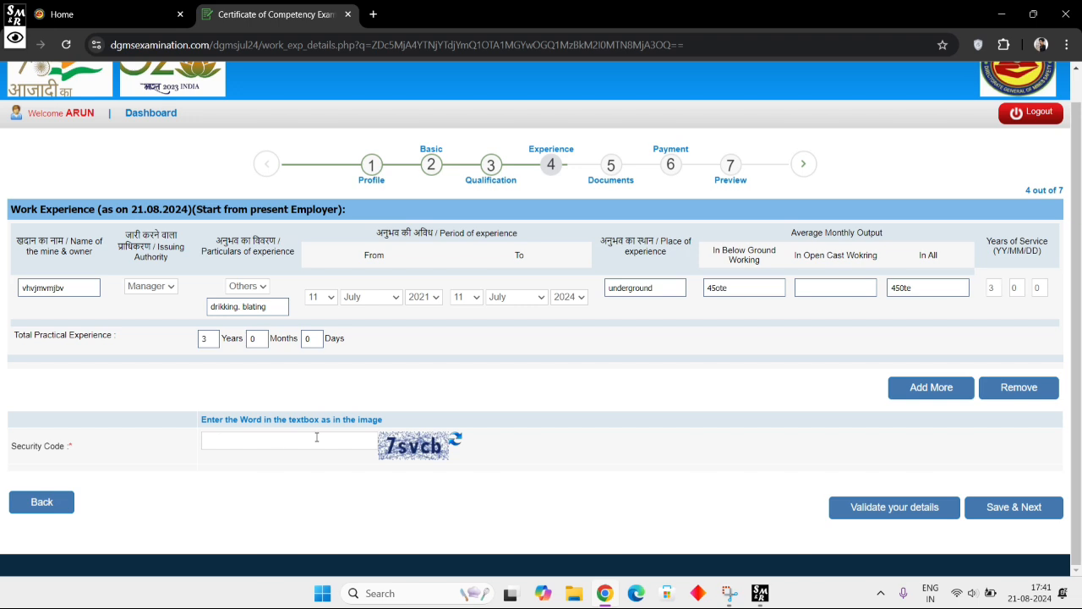
pyautogui.write('7svcb')
# - Save the experience details and move on to the Documents upload page
pyautogui.click(996, 519)
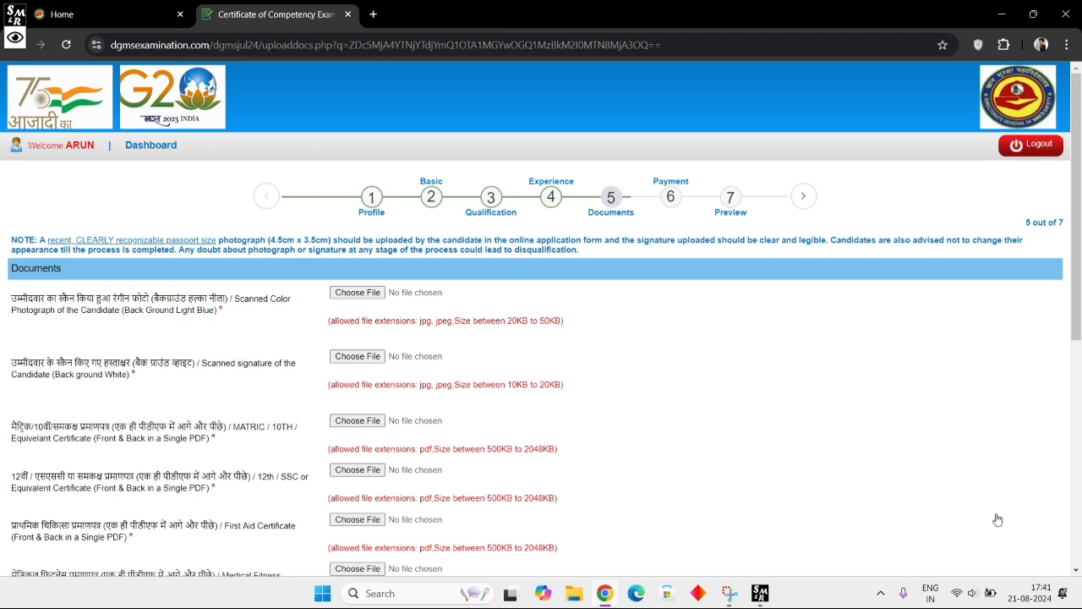
pyautogui.scroll(-1, 998, 519)
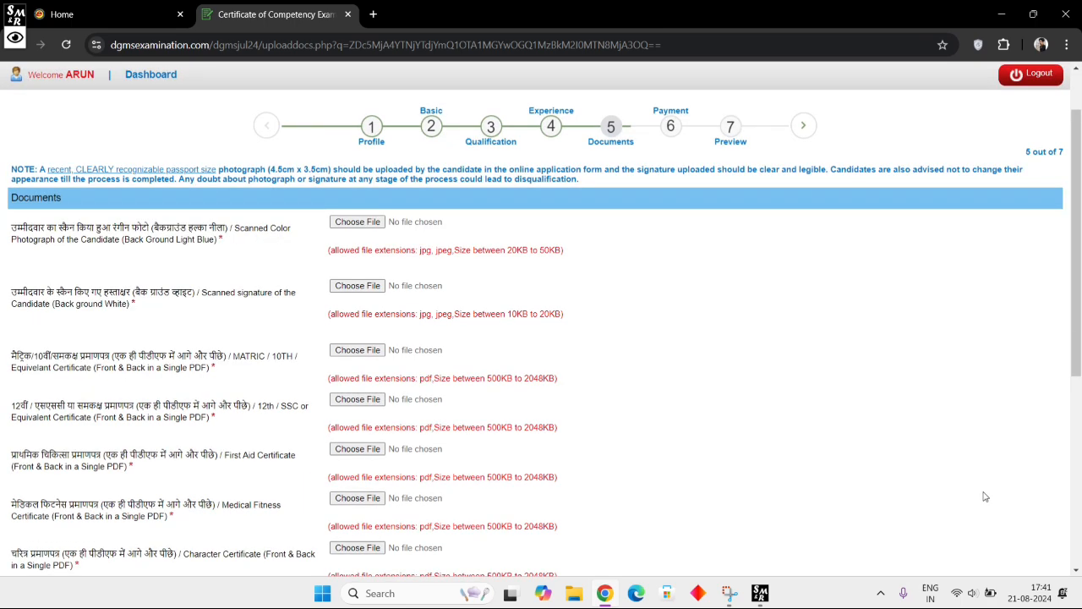
pyautogui.scroll(-5, 984, 496)
pyautogui.scroll(6, 984, 498)
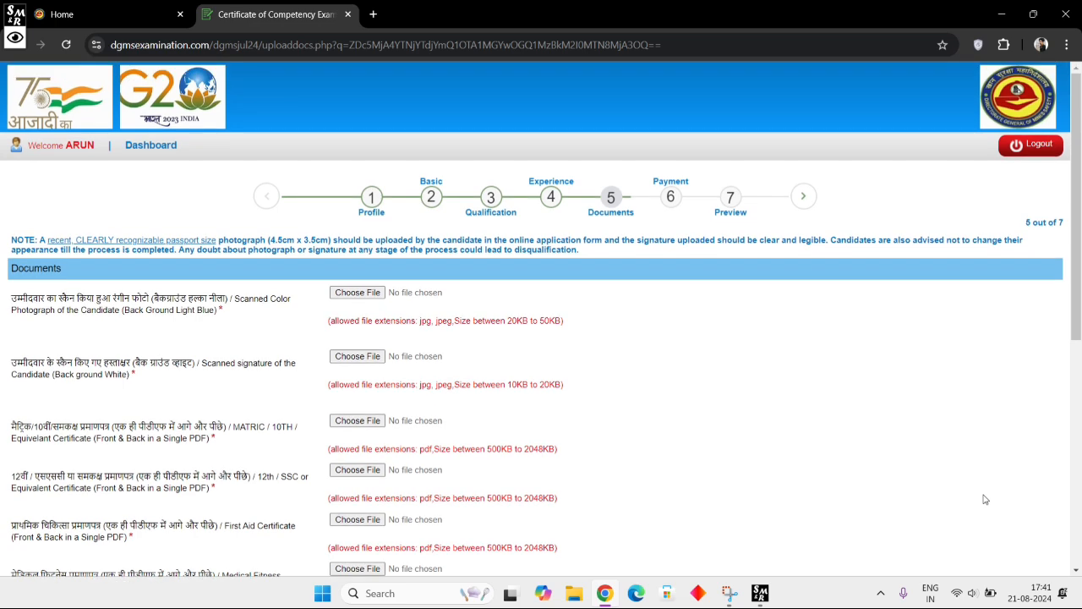
pyautogui.scroll(-1, 984, 500)
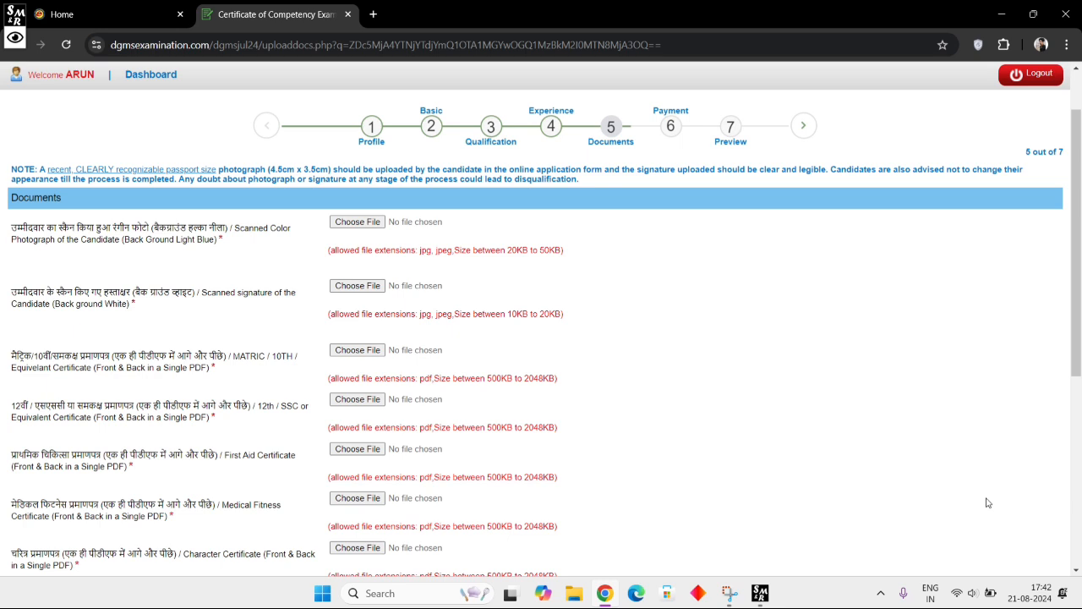
# - With Screen Marker, underline the colour photograph label and its jpg/jpeg extensions, then switch the pen to black
pyautogui.click(15, 38)
pyautogui.click(60, 15)
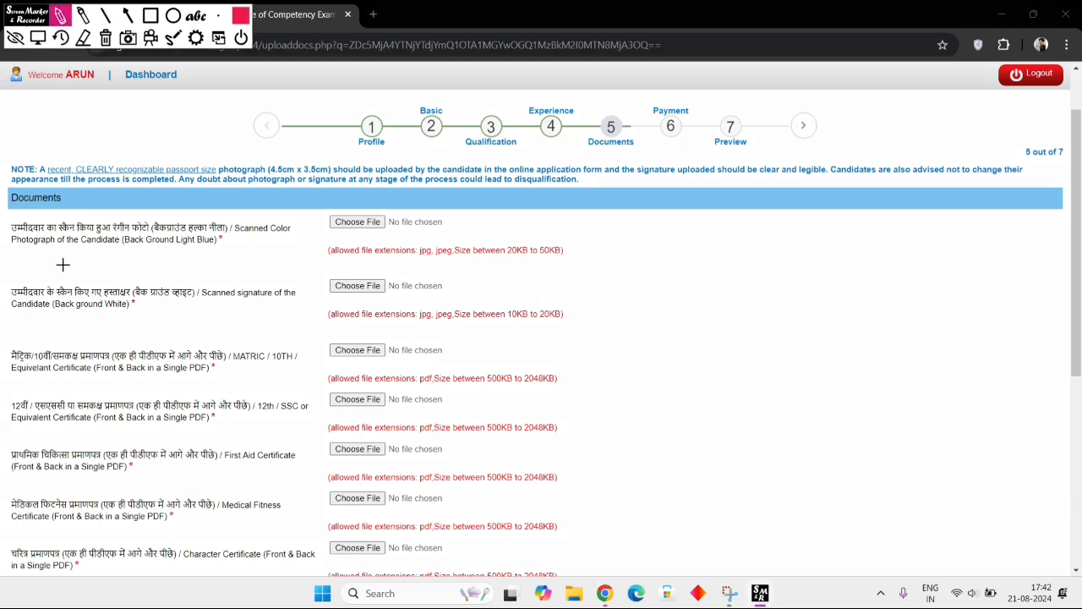
pyautogui.moveTo(12, 253); pyautogui.dragTo(239, 255)
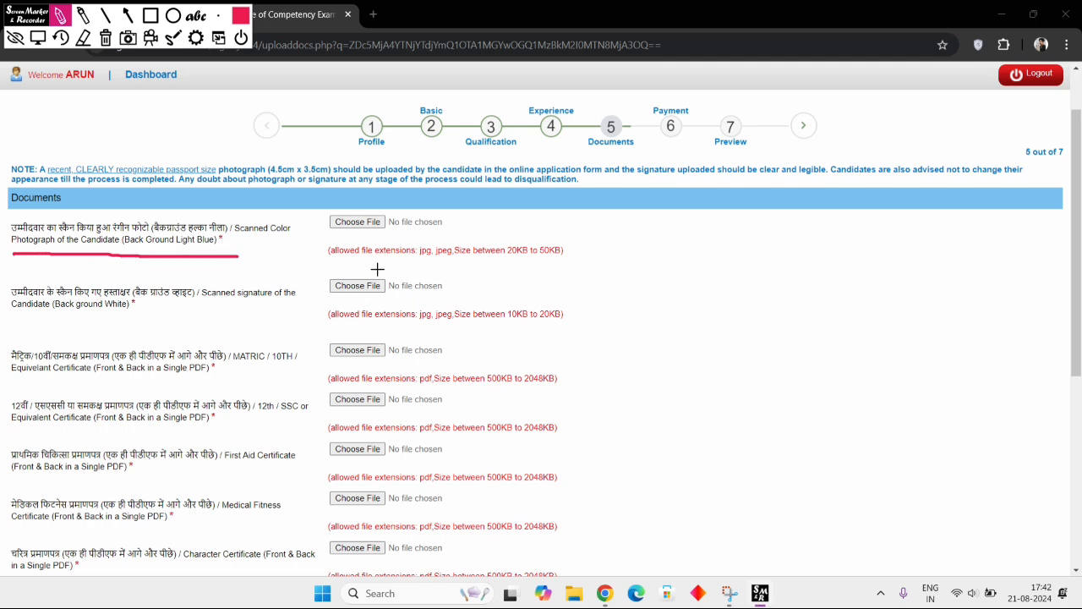
pyautogui.moveTo(347, 268)
pyautogui.mouseDown()
pyautogui.moveTo(550, 262)
pyautogui.moveTo(578, 252)
pyautogui.moveTo(575, 234)
pyautogui.moveTo(500, 237)
pyautogui.moveTo(494, 262)
pyautogui.moveTo(520, 263)
pyautogui.mouseUp()
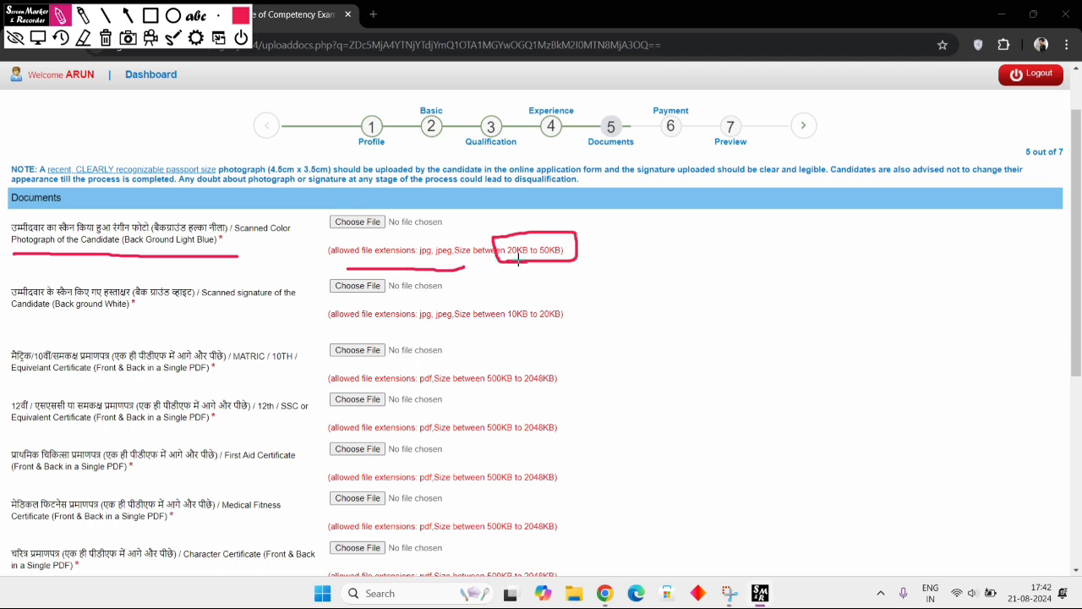
pyautogui.click(240, 14)
pyautogui.click(240, 14)
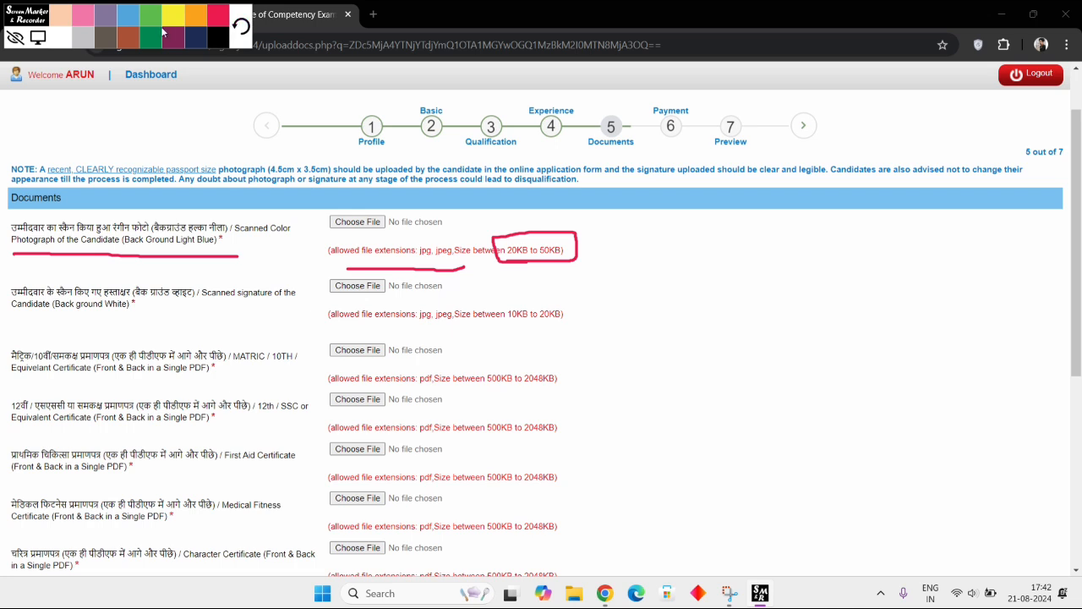
pyautogui.click(217, 39)
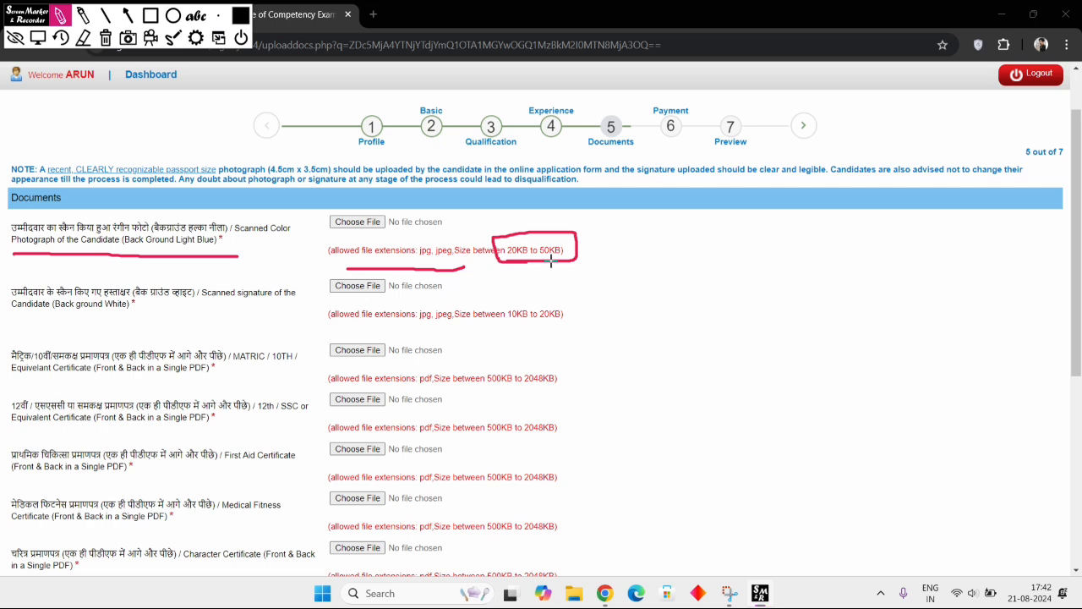
# - Clear the stray marks, box the photo's 20KB–50KB limit and underline the Light Blue background requirement
pyautogui.moveTo(550, 262); pyautogui.dragTo(591, 244)
pyautogui.click(63, 42)
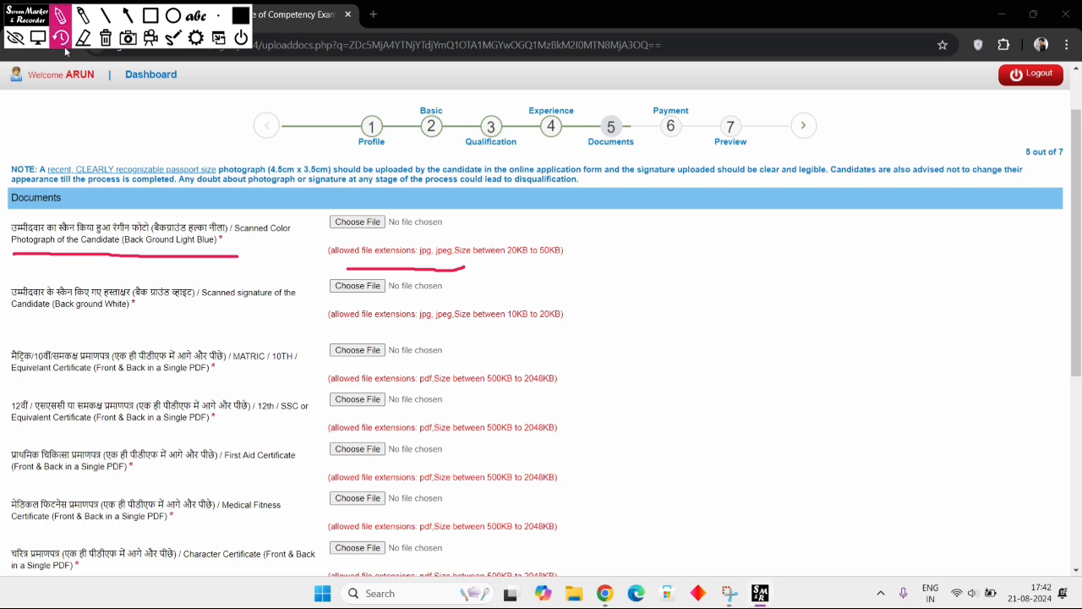
pyautogui.click(64, 46)
pyautogui.click(63, 47)
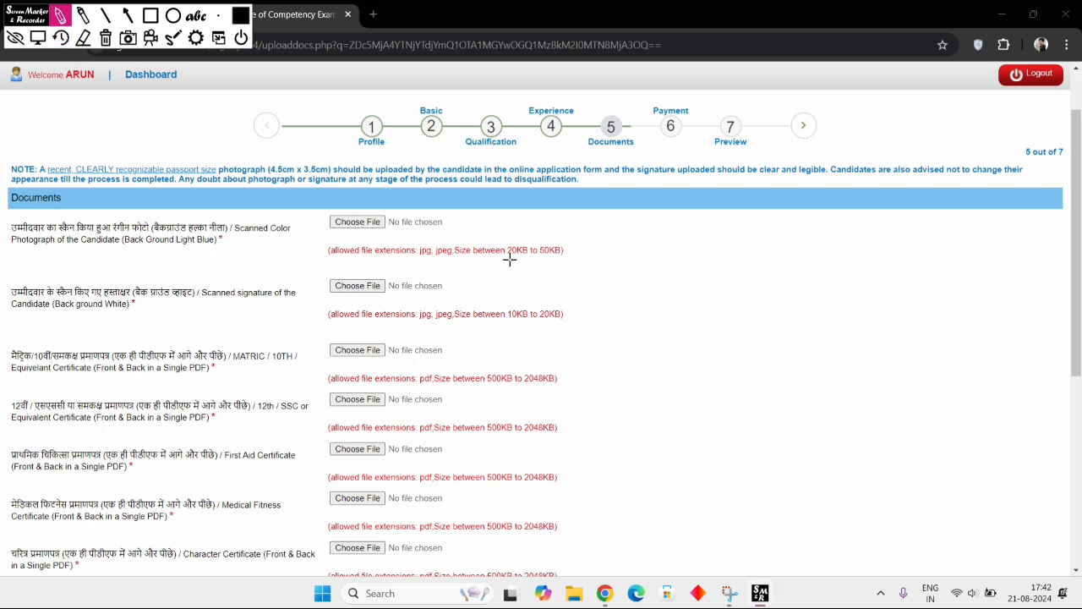
pyautogui.moveTo(509, 260)
pyautogui.mouseDown()
pyautogui.moveTo(581, 259)
pyautogui.moveTo(578, 230)
pyautogui.moveTo(498, 229)
pyautogui.moveTo(504, 257)
pyautogui.moveTo(527, 262)
pyautogui.mouseUp()
pyautogui.moveTo(196, 247); pyautogui.dragTo(275, 245)
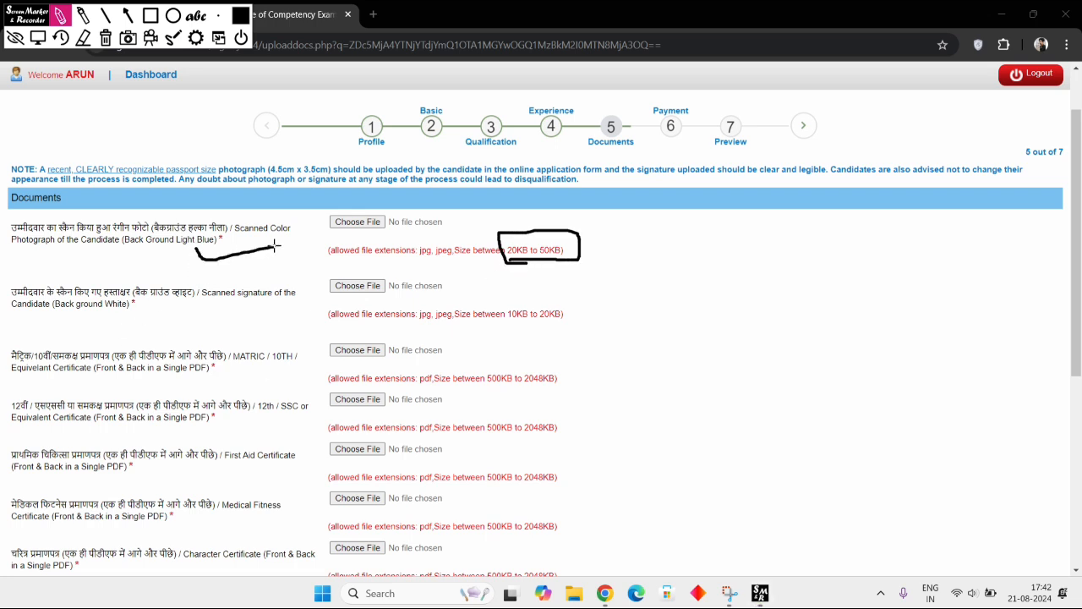
# - Underline the signature label, its jpg/jpeg extensions and the MATRIC single-PDF label, then bracket both size limits
pyautogui.moveTo(164, 314); pyautogui.dragTo(226, 296)
pyautogui.moveTo(403, 321)
pyautogui.mouseDown()
pyautogui.moveTo(558, 325)
pyautogui.moveTo(578, 309)
pyautogui.moveTo(520, 300)
pyautogui.moveTo(499, 306)
pyautogui.moveTo(504, 322)
pyautogui.mouseUp()
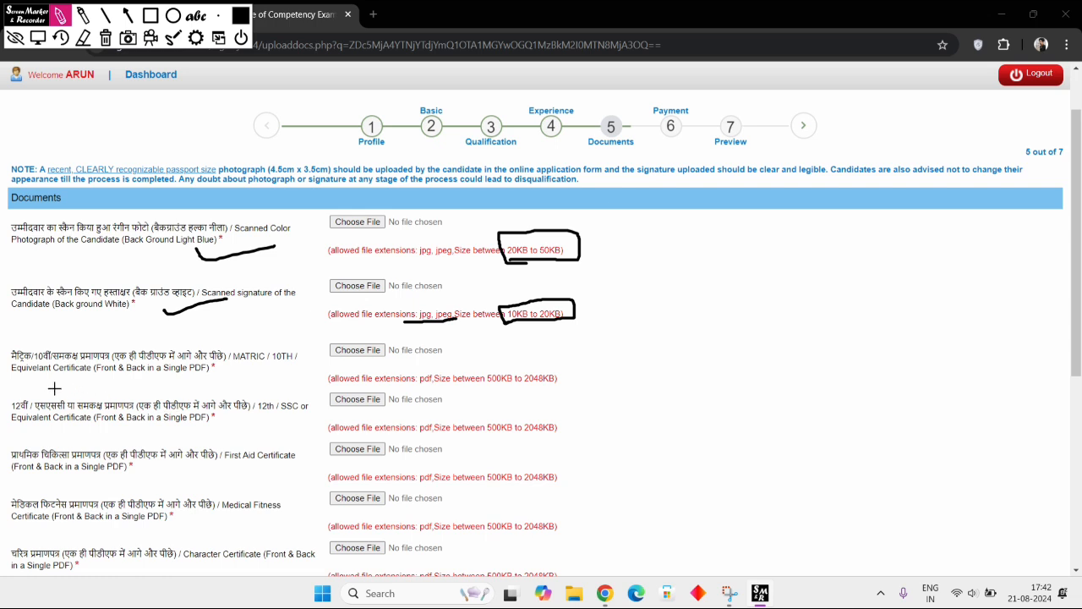
pyautogui.moveTo(241, 370); pyautogui.dragTo(284, 369)
pyautogui.moveTo(101, 382); pyautogui.dragTo(177, 382)
pyautogui.moveTo(592, 223)
pyautogui.mouseDown()
pyautogui.moveTo(595, 334)
pyautogui.moveTo(545, 340)
pyautogui.mouseUp()
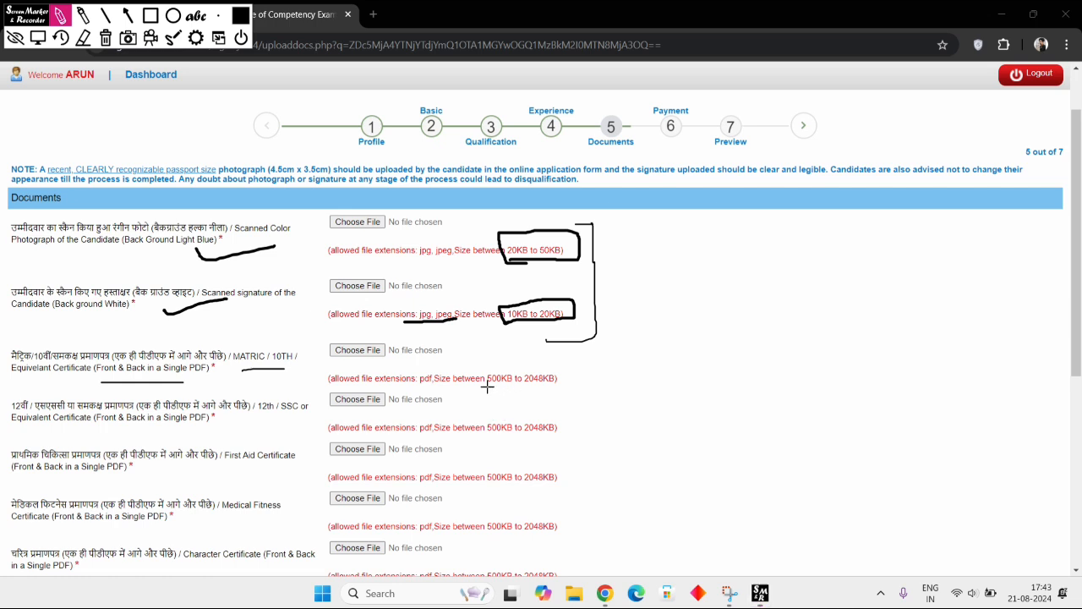
# - Mark the MATRIC and 12th / SSC Front & Back rows and their 500KB–2048KB PDF limits
pyautogui.moveTo(487, 387)
pyautogui.mouseDown()
pyautogui.moveTo(554, 390)
pyautogui.moveTo(579, 371)
pyautogui.moveTo(558, 353)
pyautogui.moveTo(490, 358)
pyautogui.moveTo(483, 388)
pyautogui.mouseUp()
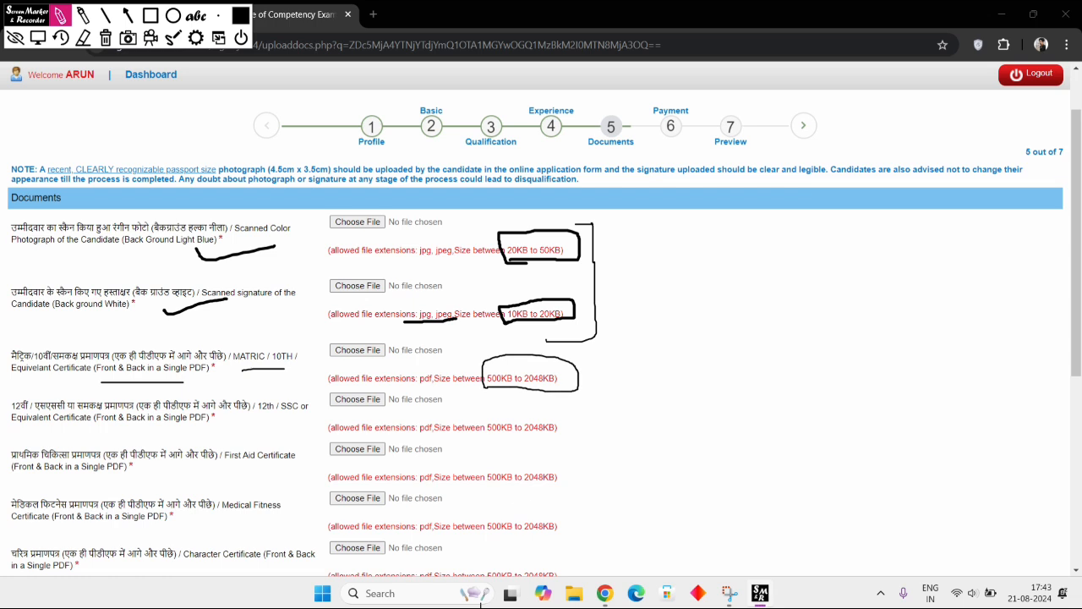
pyautogui.moveTo(234, 378); pyautogui.dragTo(302, 365)
pyautogui.moveTo(217, 431); pyautogui.dragTo(318, 427)
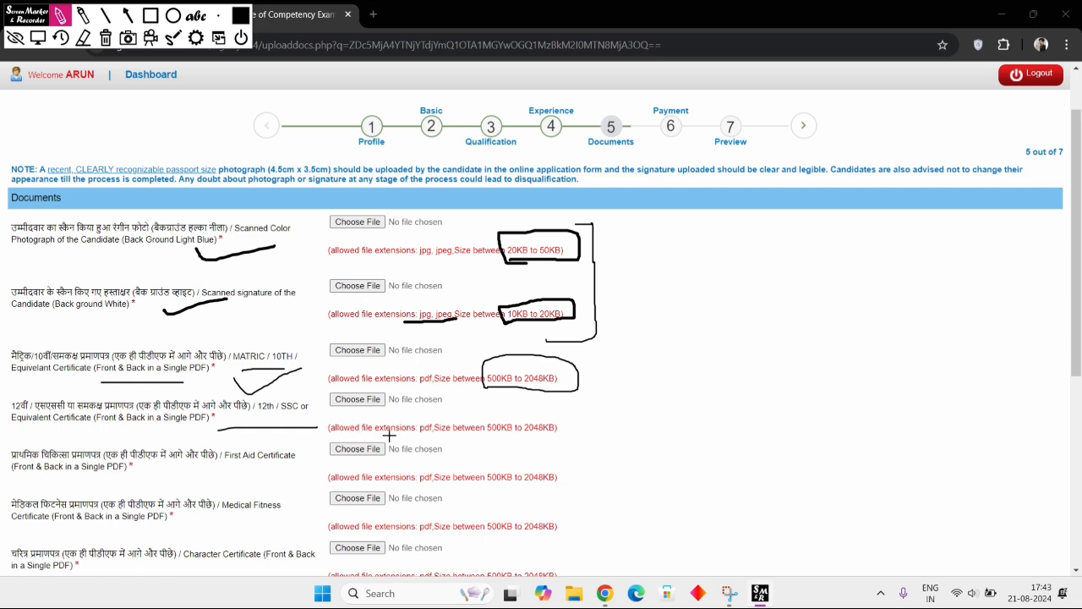
pyautogui.moveTo(108, 426); pyautogui.dragTo(183, 436)
pyautogui.moveTo(406, 437)
pyautogui.mouseDown()
pyautogui.moveTo(589, 443)
pyautogui.moveTo(553, 398)
pyautogui.moveTo(475, 394)
pyautogui.moveTo(485, 441)
pyautogui.moveTo(499, 443)
pyautogui.mouseUp()
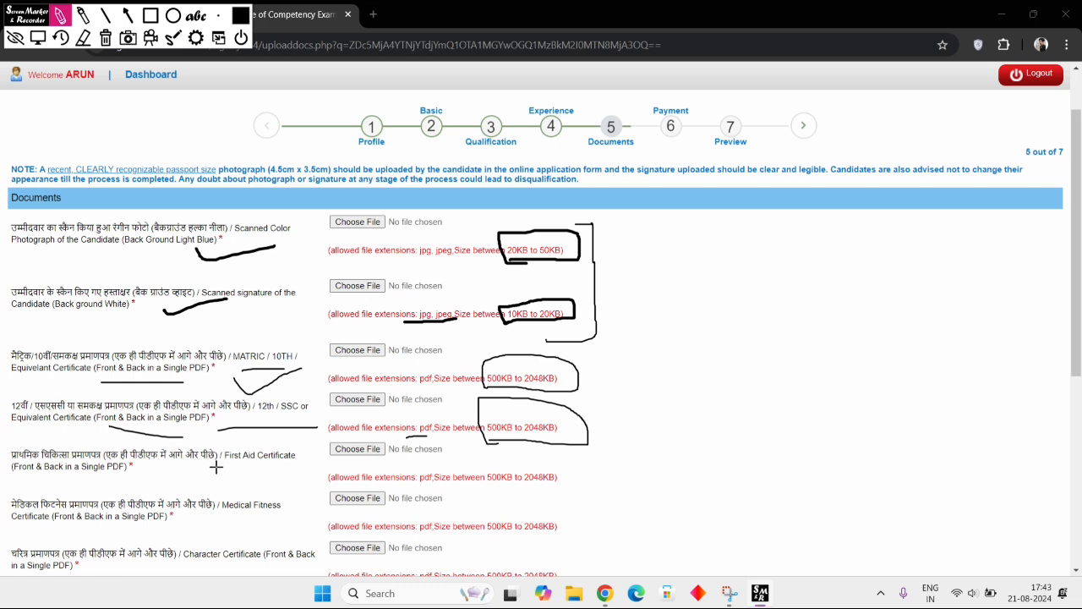
# - Underline the First Aid and Medical Fitness single-PDF labels, box the size limit, and mark the Character Certificate's empty status
pyautogui.moveTo(217, 466); pyautogui.dragTo(299, 466)
pyautogui.moveTo(22, 475); pyautogui.dragTo(148, 476)
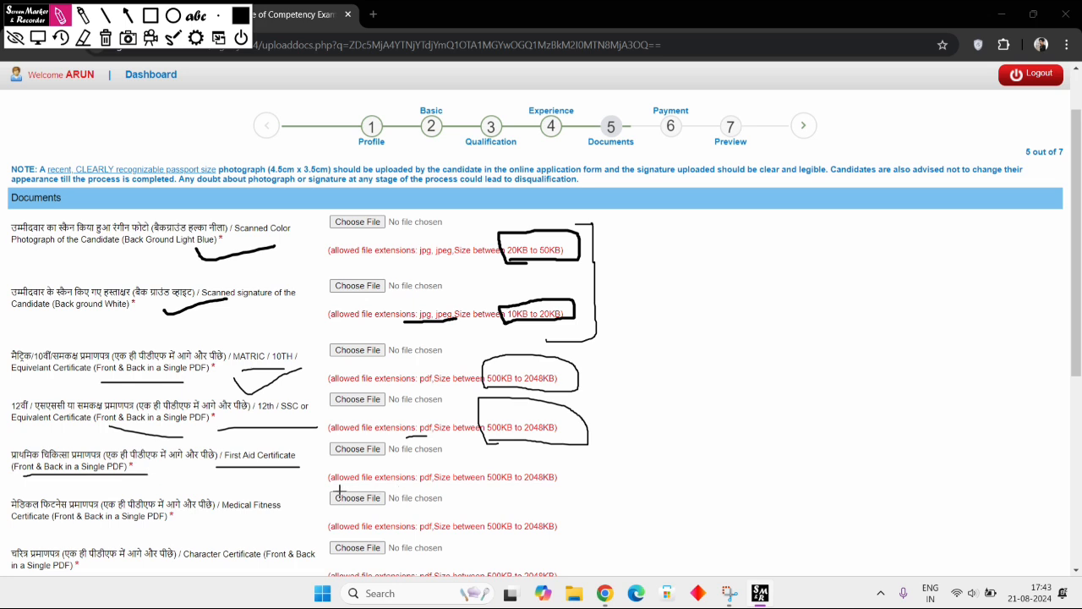
pyautogui.moveTo(339, 490)
pyautogui.mouseDown()
pyautogui.moveTo(584, 496)
pyautogui.moveTo(582, 465)
pyautogui.moveTo(532, 451)
pyautogui.moveTo(309, 452)
pyautogui.moveTo(311, 482)
pyautogui.moveTo(342, 489)
pyautogui.moveTo(366, 477)
pyautogui.mouseUp()
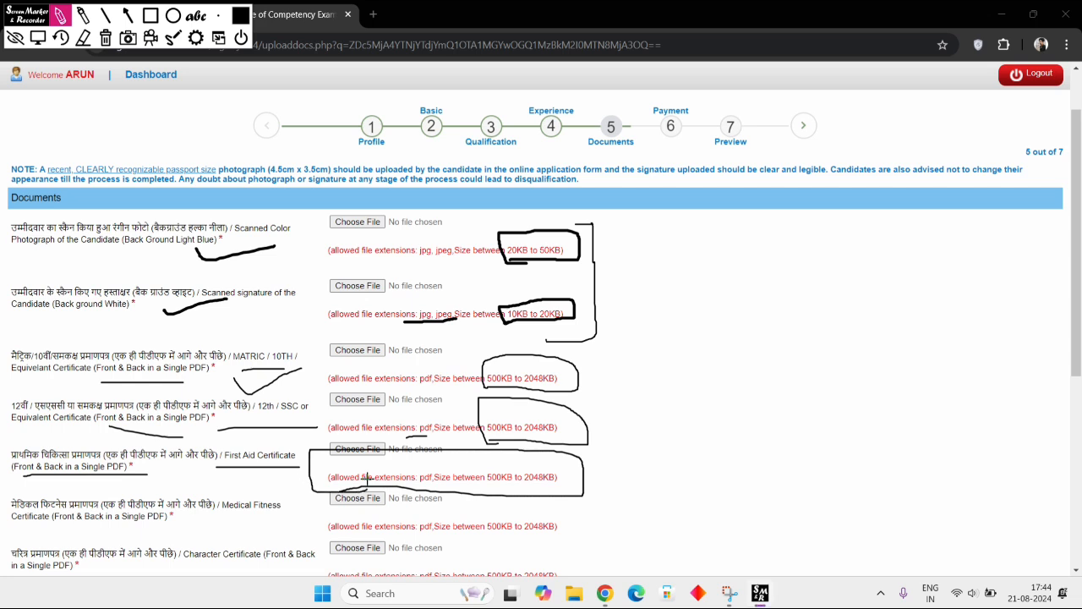
pyautogui.moveTo(234, 513); pyautogui.dragTo(273, 506)
pyautogui.moveTo(57, 528); pyautogui.dragTo(176, 529)
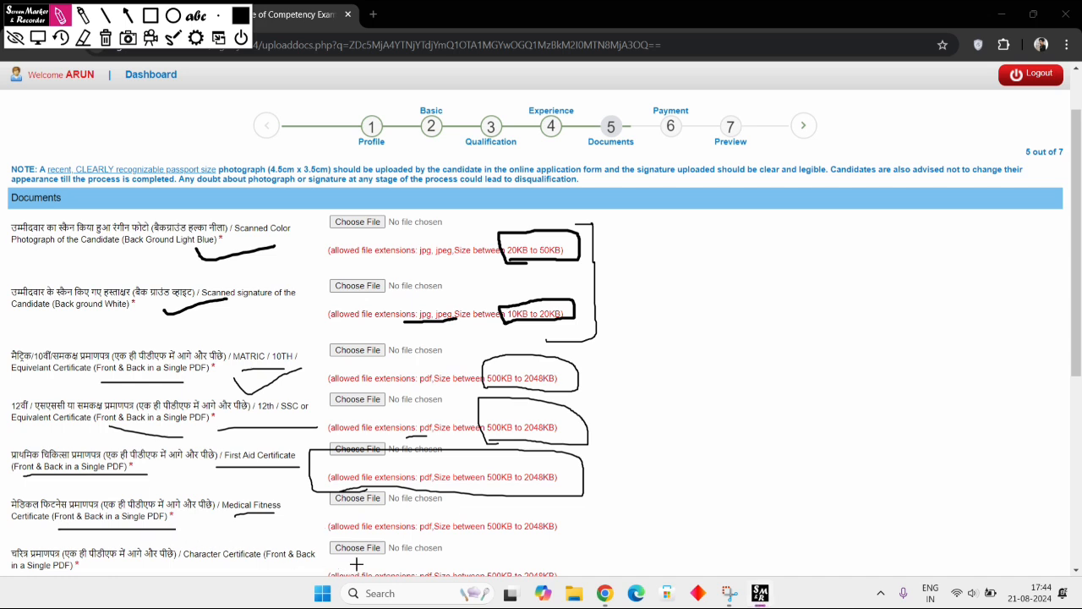
pyautogui.moveTo(429, 549)
pyautogui.mouseDown()
pyautogui.moveTo(543, 552)
pyautogui.moveTo(591, 514)
pyautogui.moveTo(427, 489)
pyautogui.moveTo(287, 492)
pyautogui.moveTo(353, 542)
pyautogui.moveTo(447, 557)
pyautogui.mouseUp()
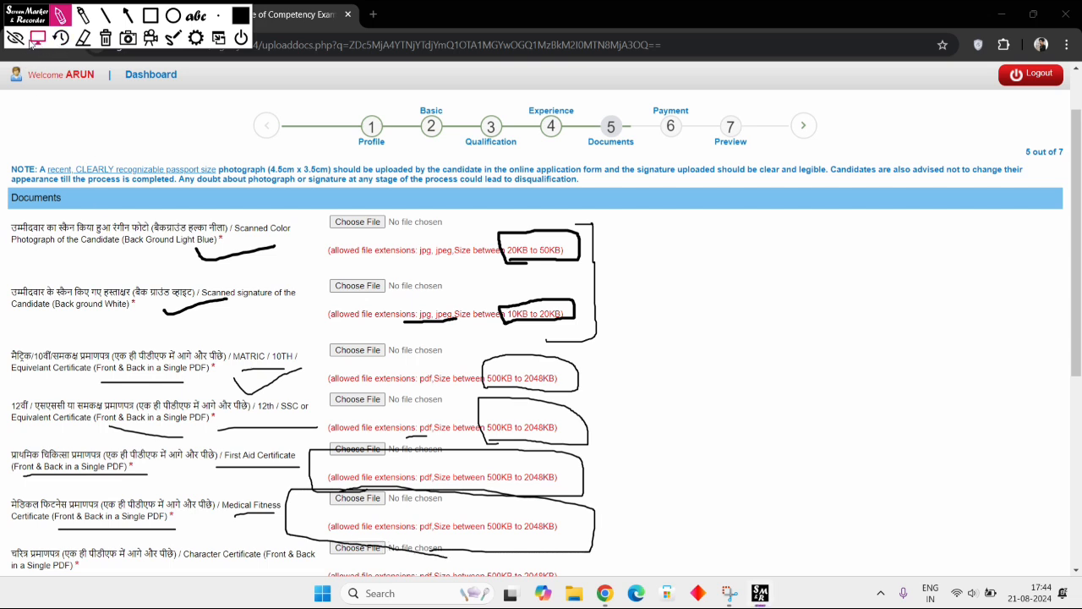
# - Undo every annotation stroke and hide the Screen Marker toolbar
pyautogui.click(60, 38)
pyautogui.click(60, 38)
pyautogui.click(60, 38)
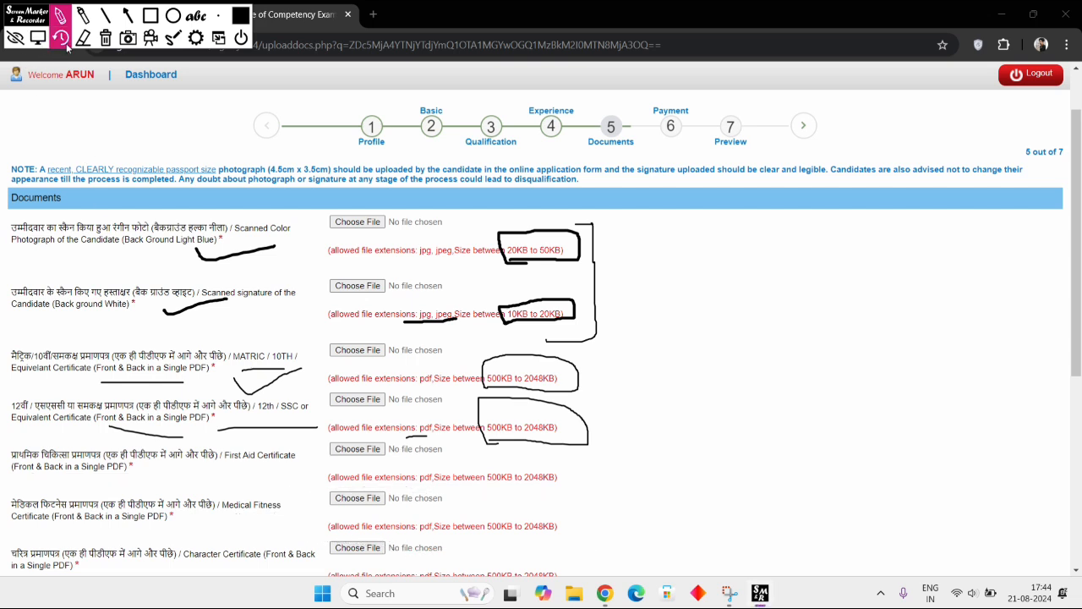
pyautogui.click(60, 38)
pyautogui.click(60, 38)
pyautogui.click(60, 38)
pyautogui.click(60, 38)
pyautogui.click(66, 45)
pyautogui.click(66, 45)
pyautogui.click(66, 45)
pyautogui.click(66, 45)
pyautogui.click(66, 44)
pyautogui.click(66, 45)
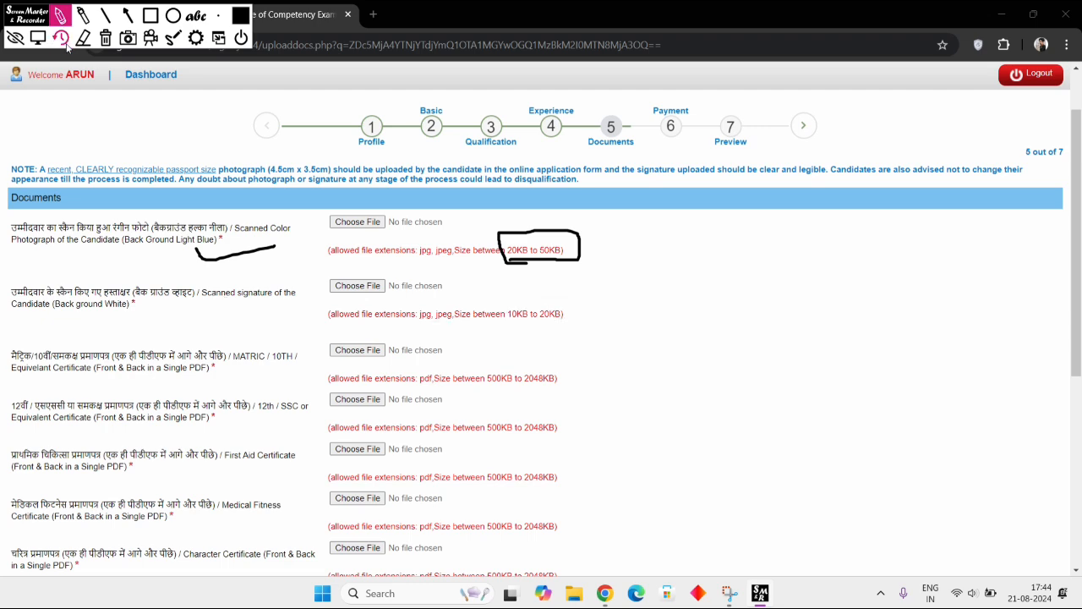
pyautogui.click(66, 45)
pyautogui.click(66, 45)
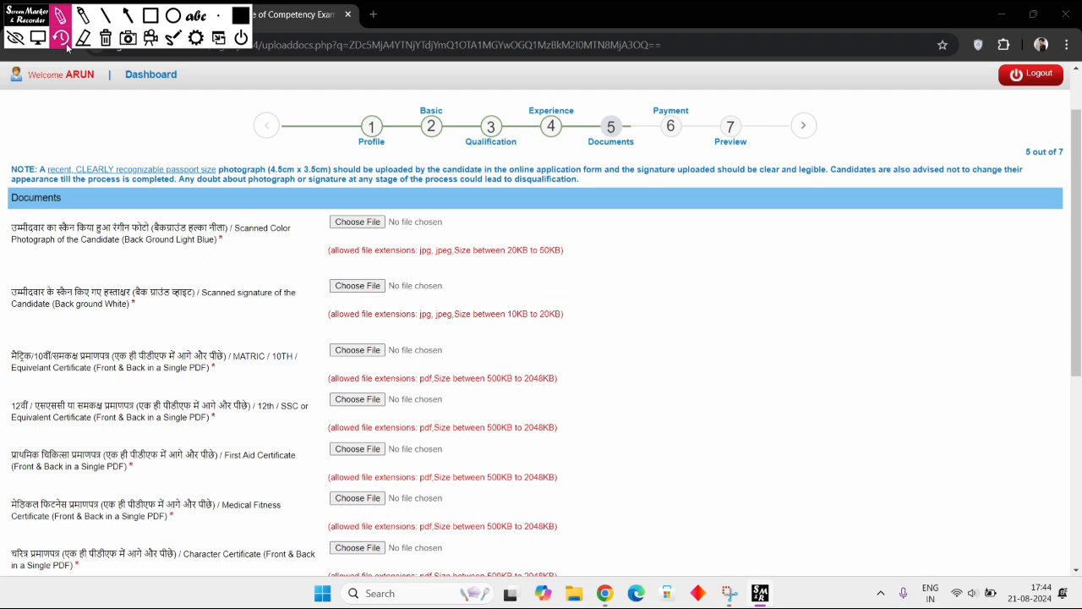
pyautogui.click(20, 44)
# - Scroll down the form and bring back Screen Marker with a dark navy pen
pyautogui.scroll(-1, 252, 291)
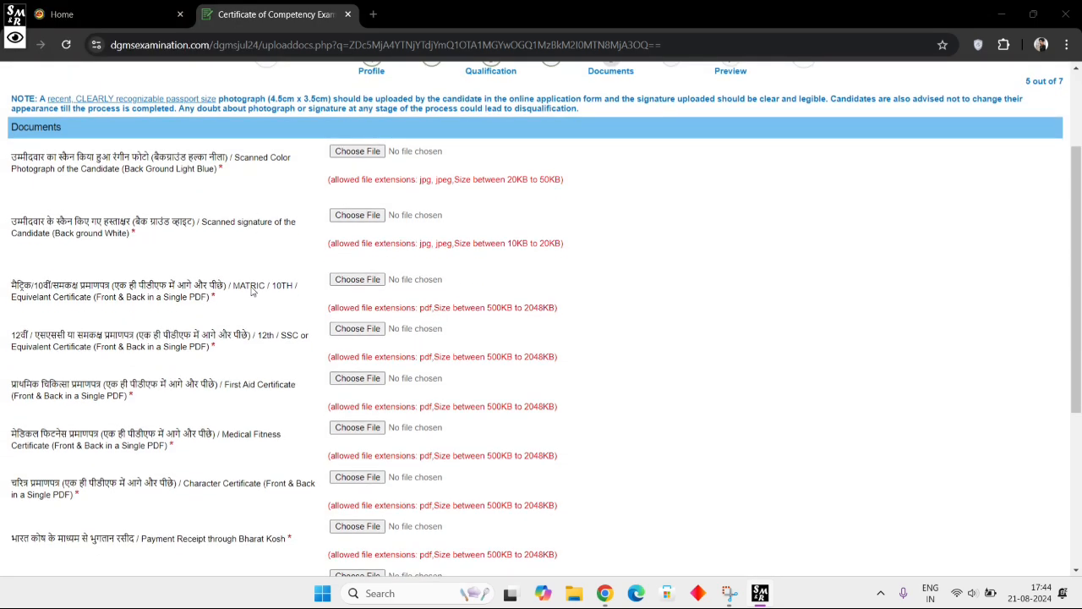
pyautogui.scroll(-2, 252, 291)
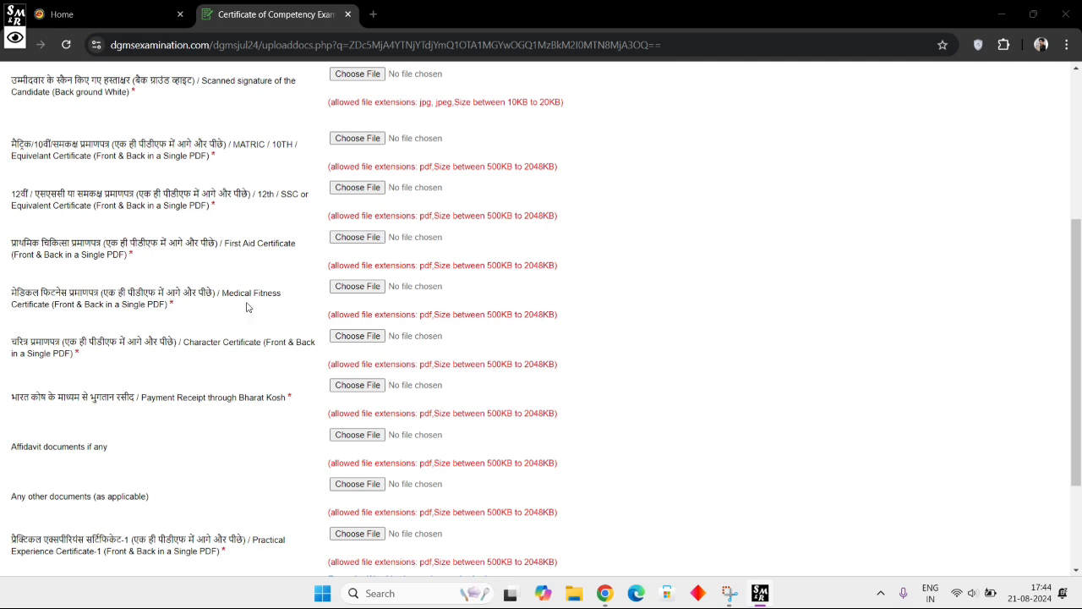
pyautogui.click(15, 37)
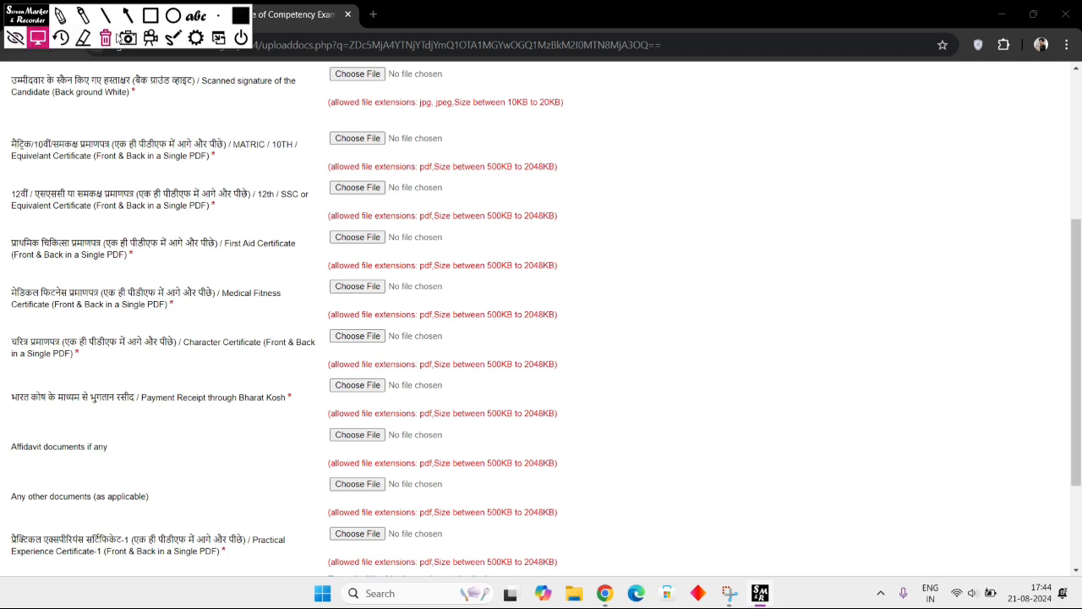
pyautogui.click(238, 21)
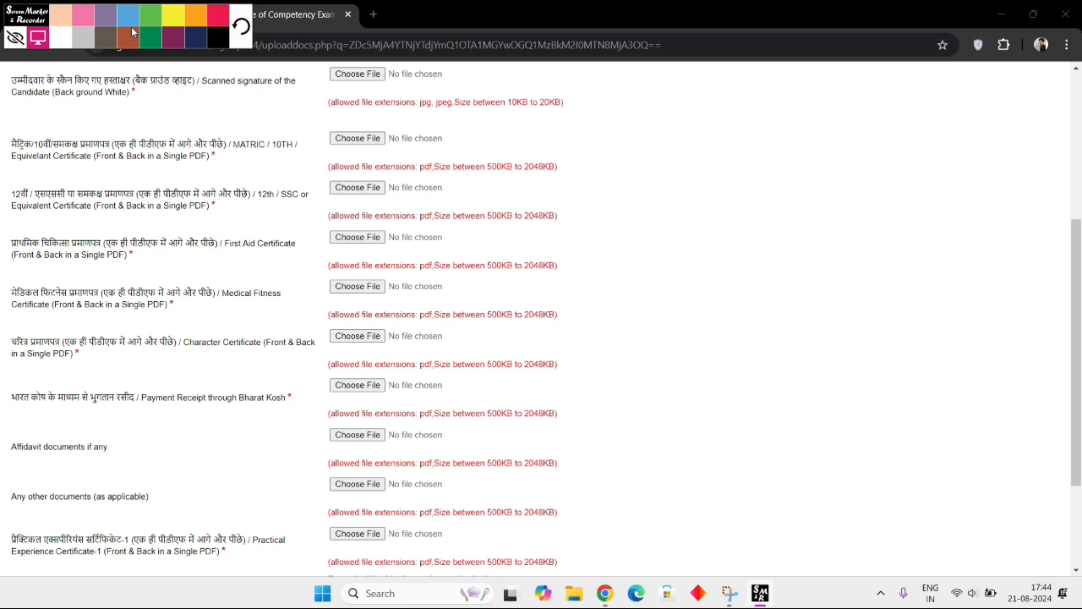
pyautogui.click(196, 38)
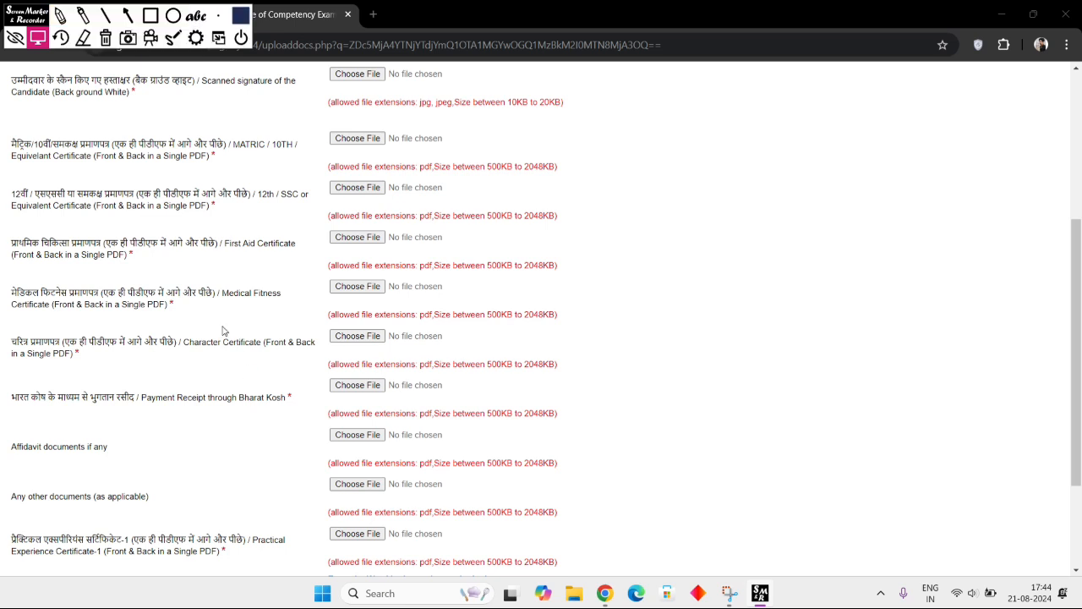
# - Select the Character Certificate and Payment Receipt 500KB–2048KB limit text, then clear the selections
pyautogui.moveTo(289, 343); pyautogui.dragTo(302, 359)
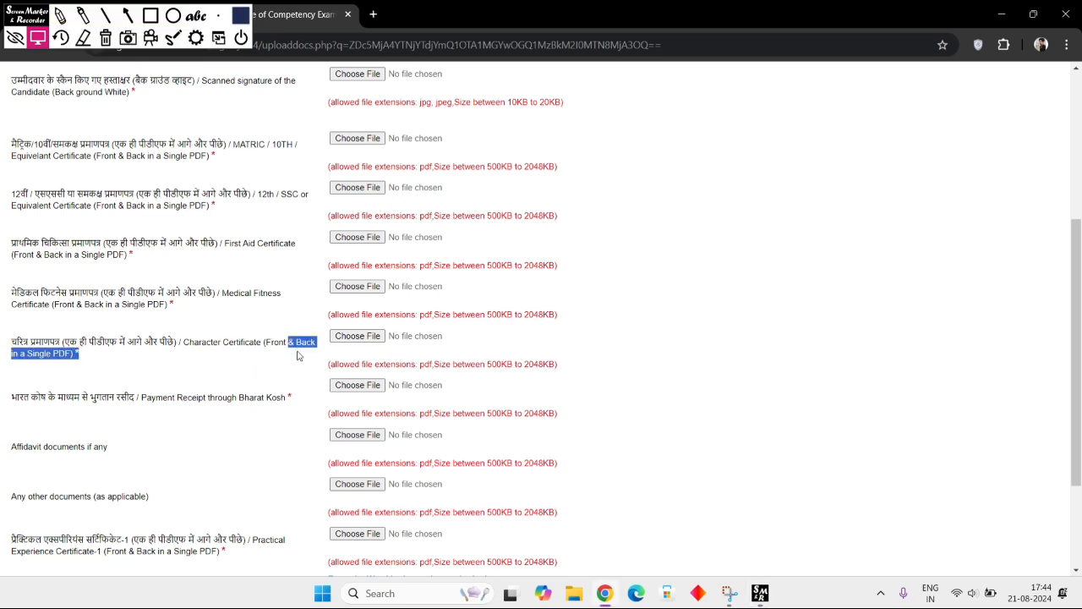
pyautogui.click(600, 367)
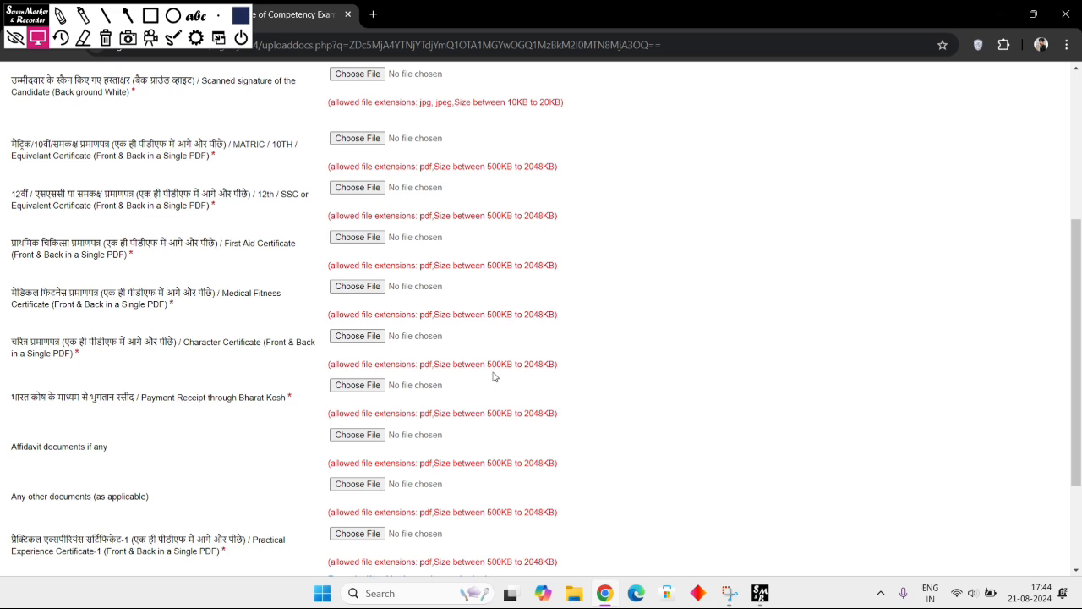
pyautogui.moveTo(493, 370); pyautogui.dragTo(615, 380)
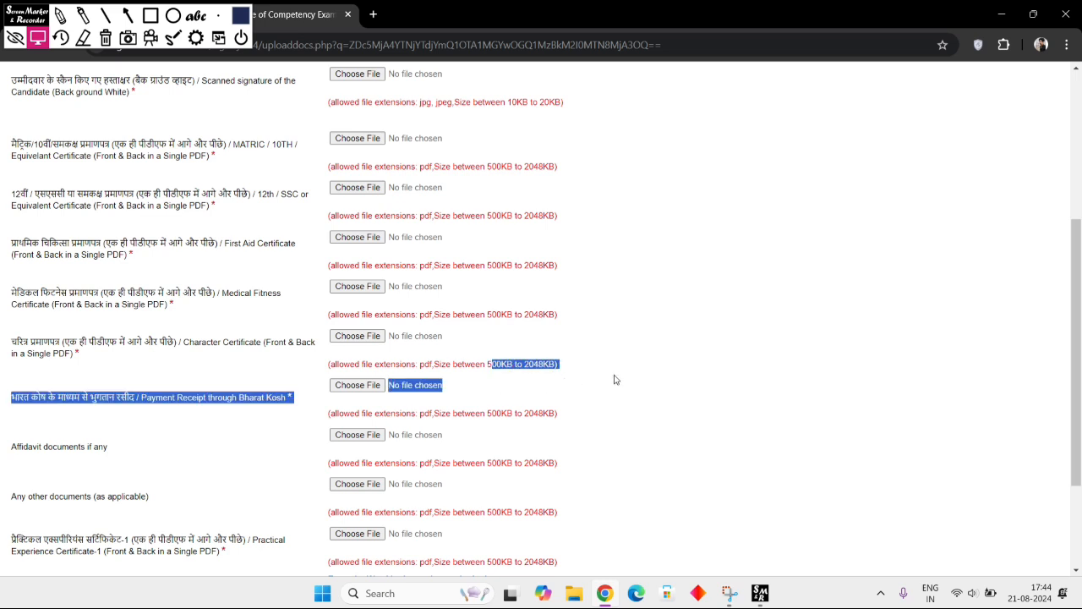
pyautogui.click(516, 380)
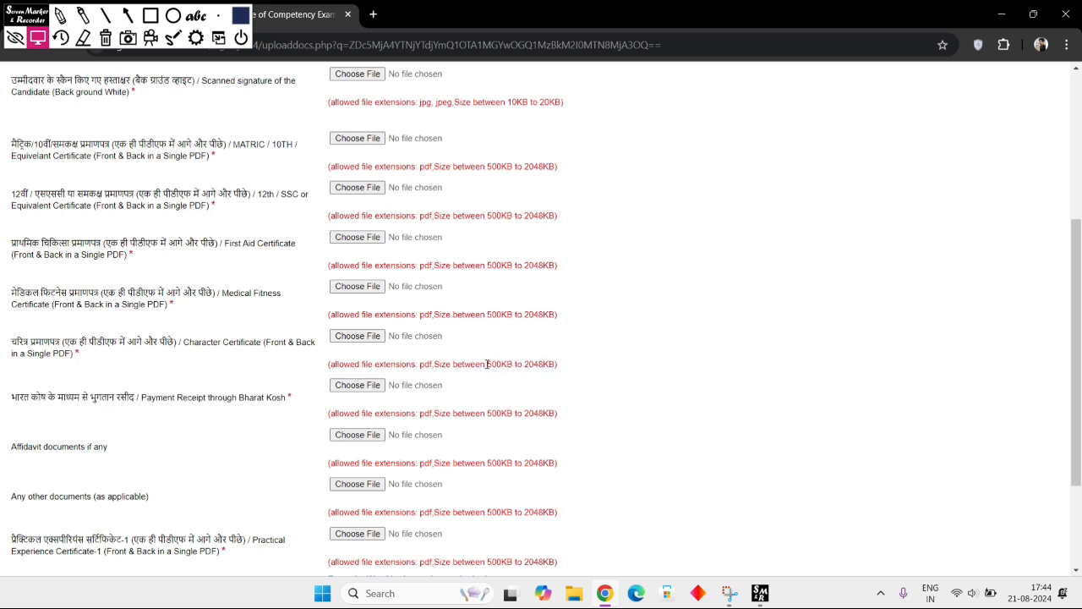
pyautogui.moveTo(487, 363); pyautogui.dragTo(554, 369)
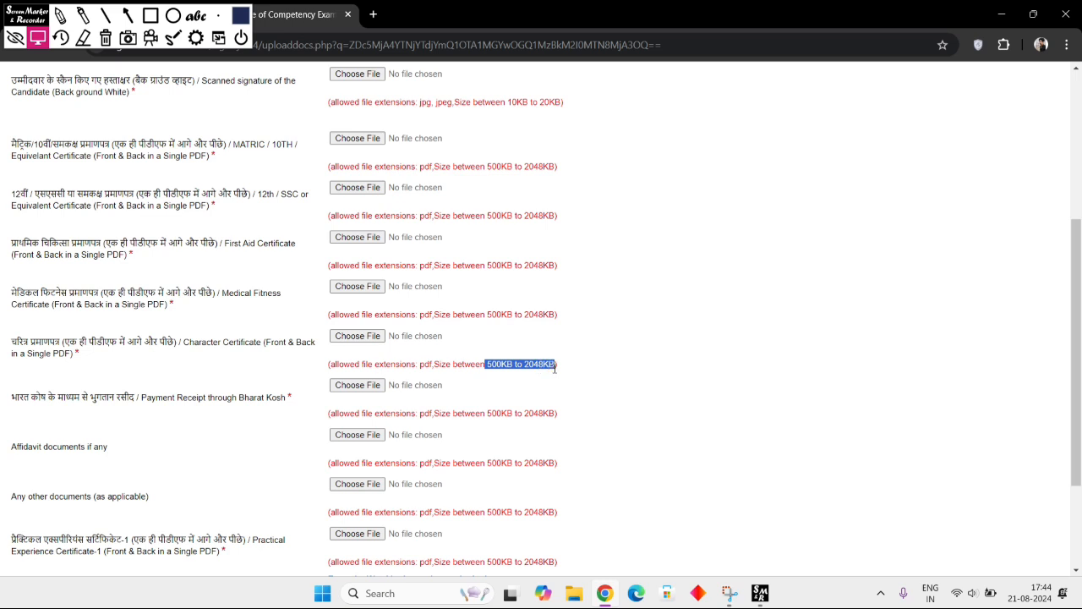
pyautogui.click(277, 474)
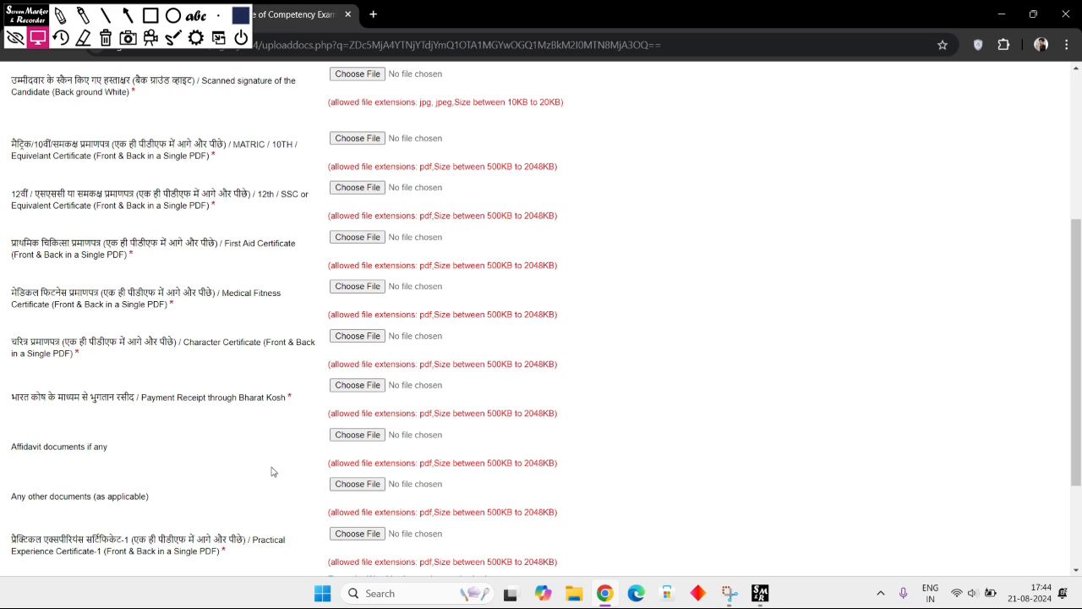
# - Underline the Payment Receipt through Bharat Kosh and Affidavit labels and mark both rows' size limits
pyautogui.click(61, 16)
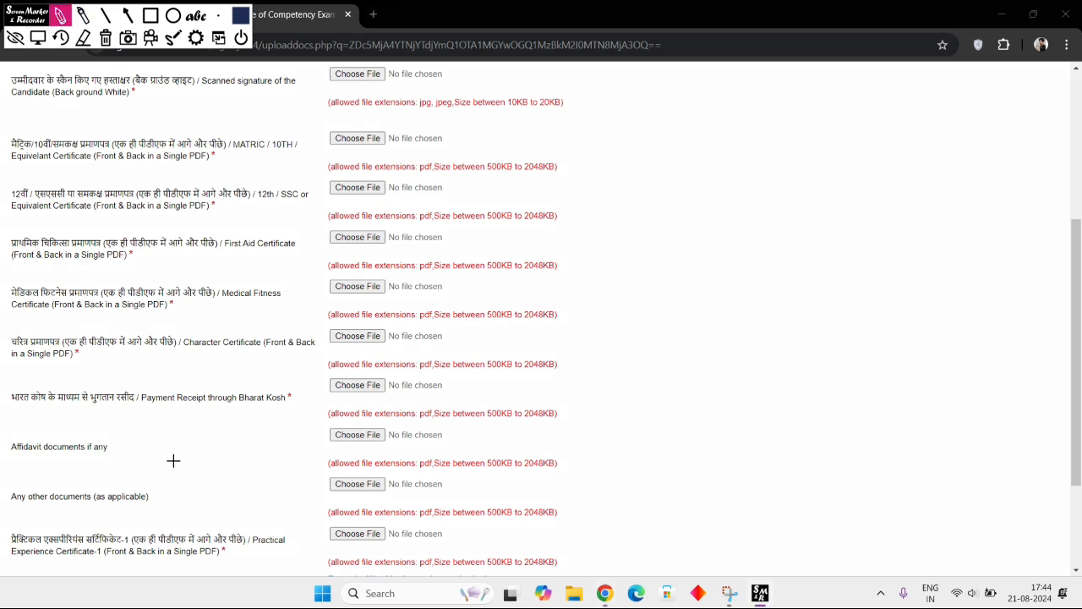
pyautogui.moveTo(153, 408); pyautogui.dragTo(272, 408)
pyautogui.moveTo(497, 420)
pyautogui.mouseDown()
pyautogui.moveTo(564, 419)
pyautogui.moveTo(554, 399)
pyautogui.moveTo(318, 406)
pyautogui.moveTo(322, 420)
pyautogui.moveTo(349, 422)
pyautogui.moveTo(499, 421)
pyautogui.mouseUp()
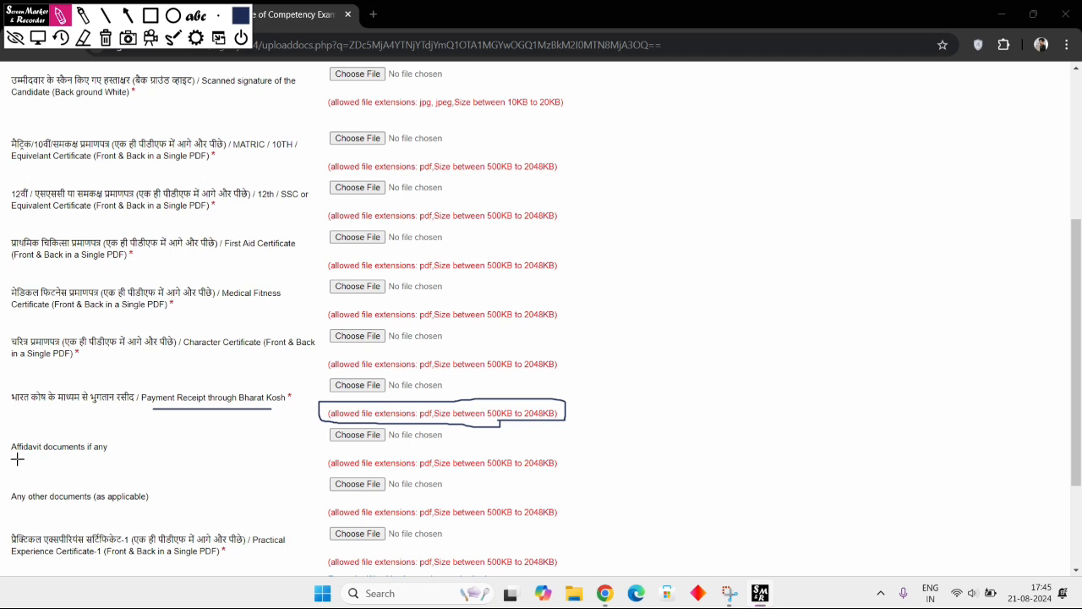
pyautogui.moveTo(17, 459); pyautogui.dragTo(103, 456)
pyautogui.moveTo(533, 472); pyautogui.dragTo(573, 453)
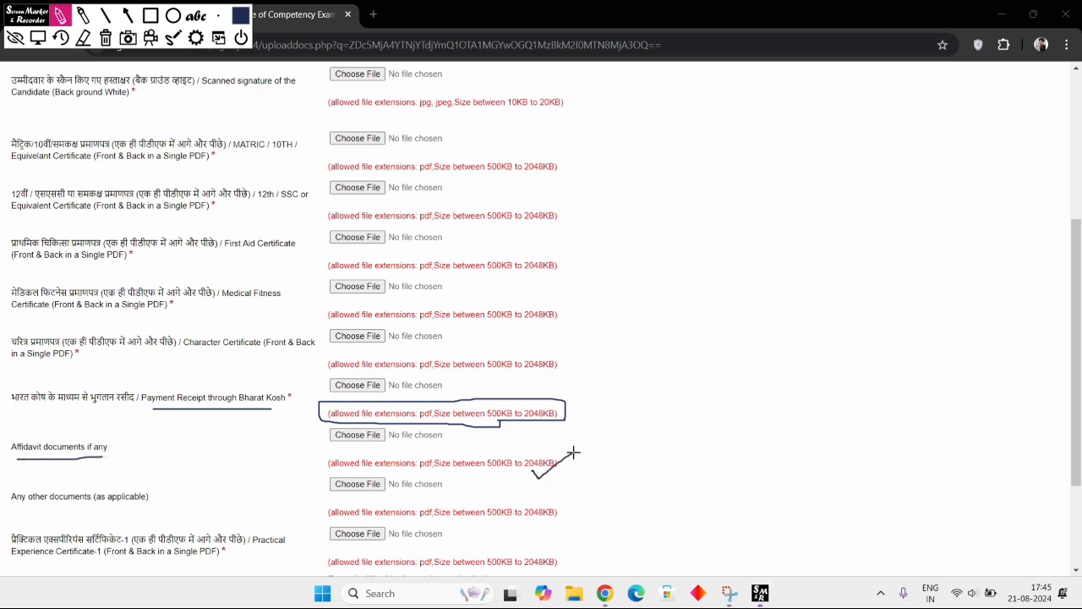
# - Erase the annotation marks and stop annotating
pyautogui.click(61, 41)
pyautogui.click(61, 40)
pyautogui.click(61, 41)
pyautogui.click(61, 40)
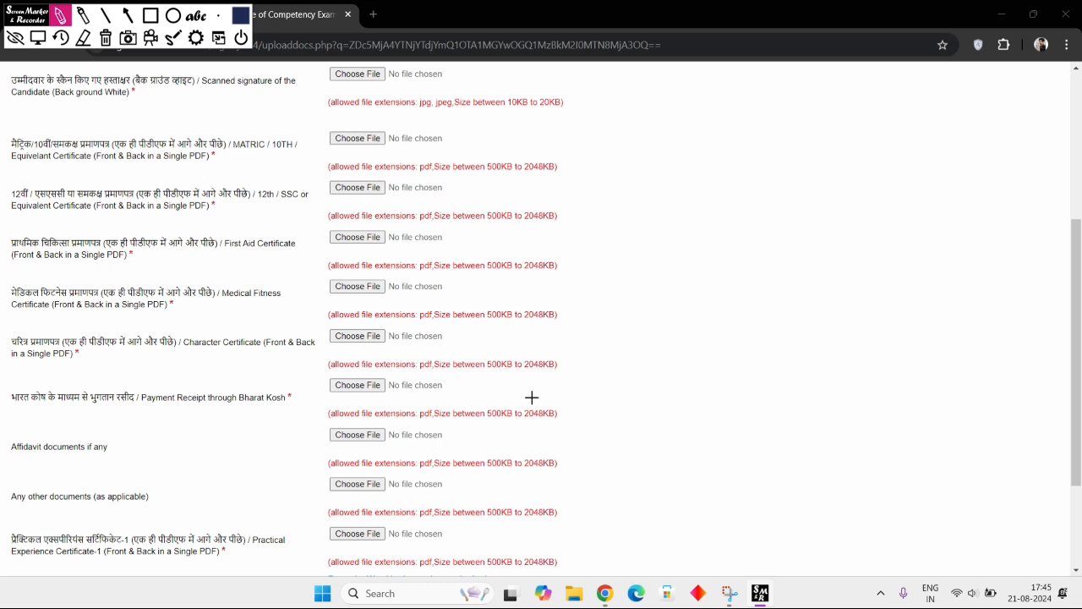
pyautogui.click(15, 40)
pyautogui.scroll(-2, 365, 264)
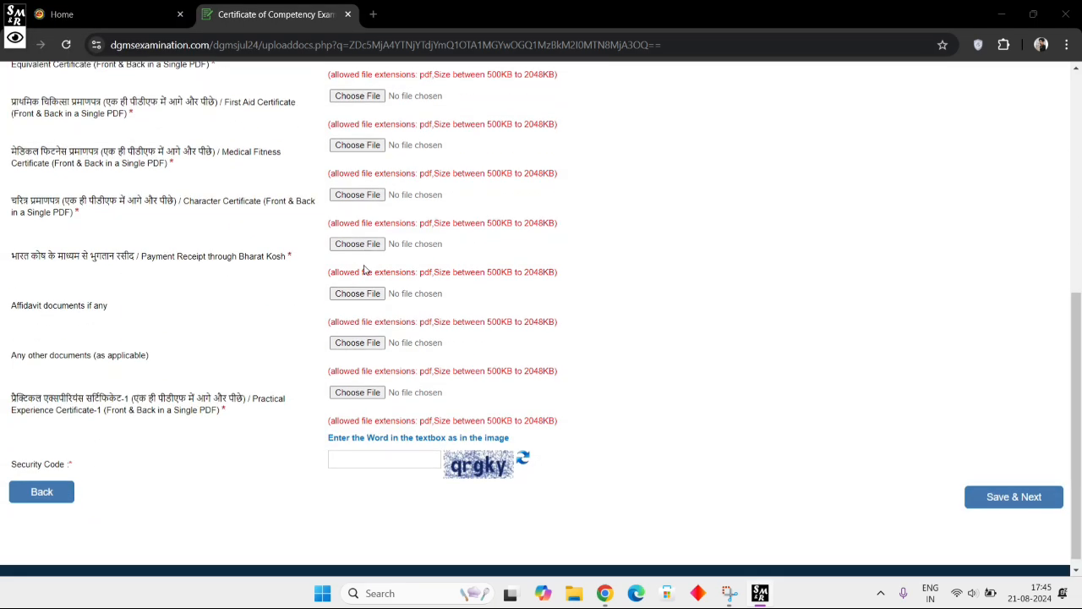
pyautogui.click(15, 37)
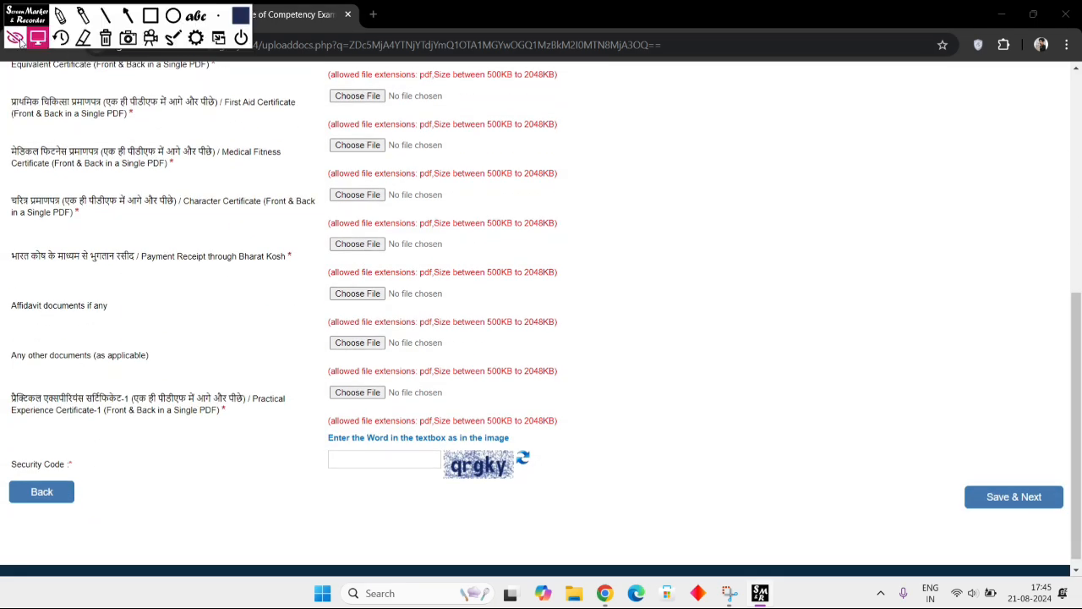
pyautogui.click(61, 16)
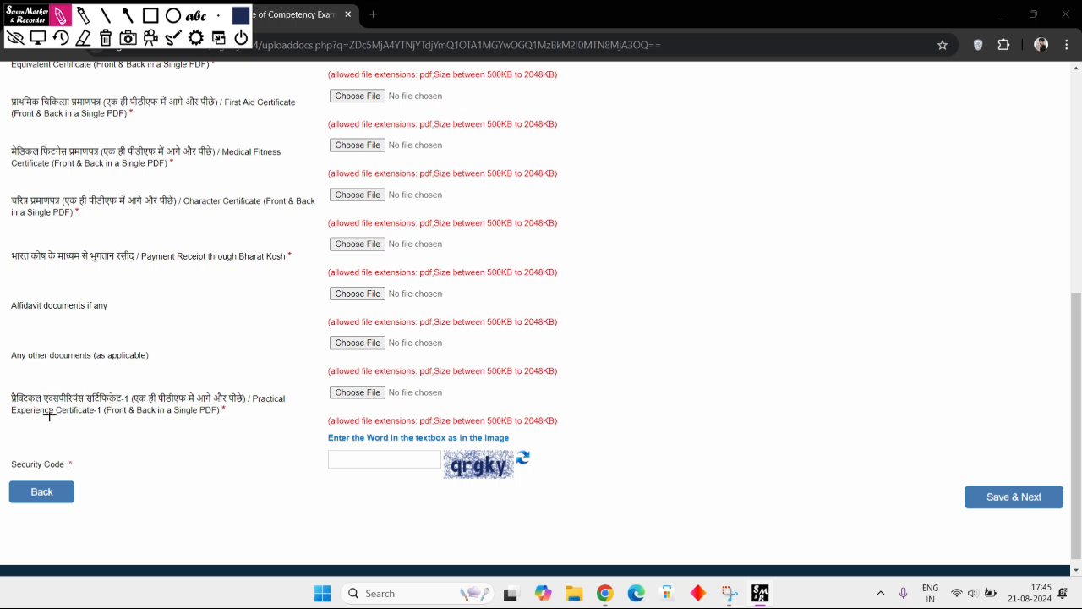
pyautogui.moveTo(24, 371); pyautogui.dragTo(128, 371)
pyautogui.moveTo(322, 365)
pyautogui.mouseDown()
pyautogui.moveTo(326, 381)
pyautogui.moveTo(575, 375)
pyautogui.moveTo(321, 357)
pyautogui.mouseUp()
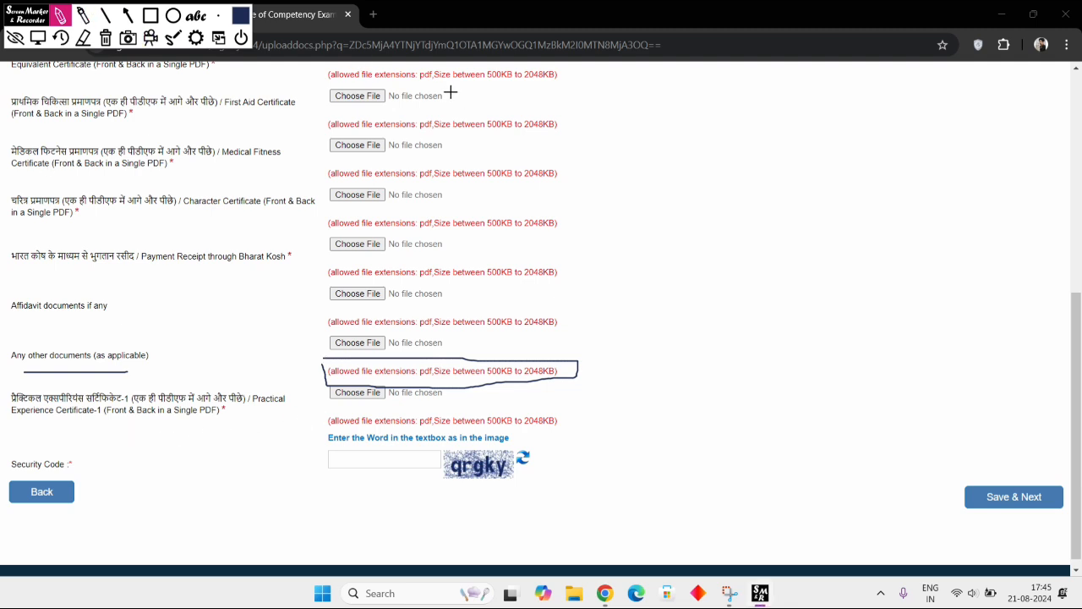
pyautogui.click(16, 39)
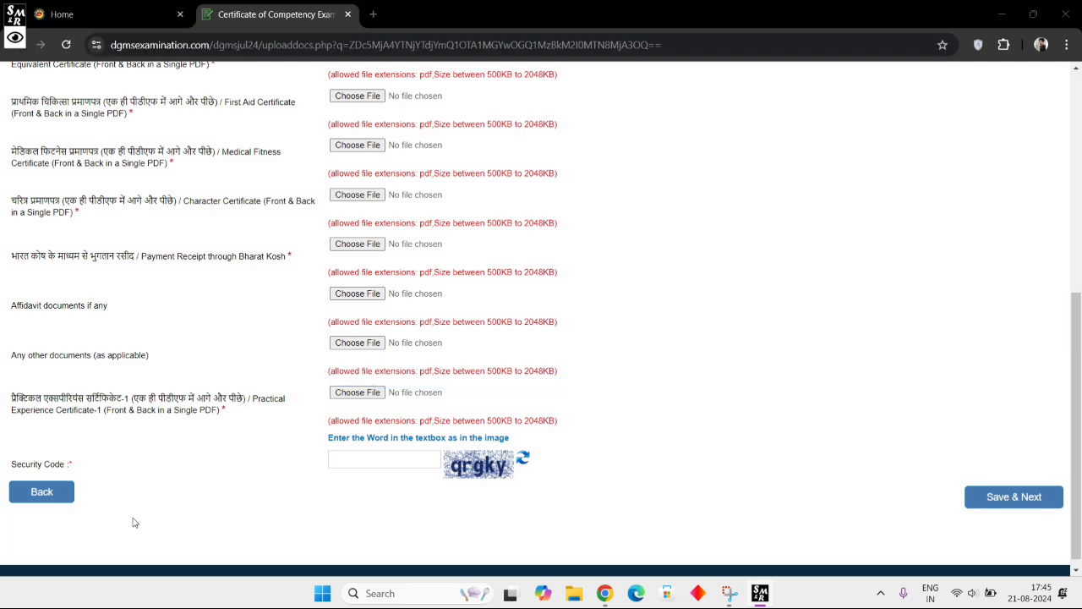
pyautogui.click(15, 39)
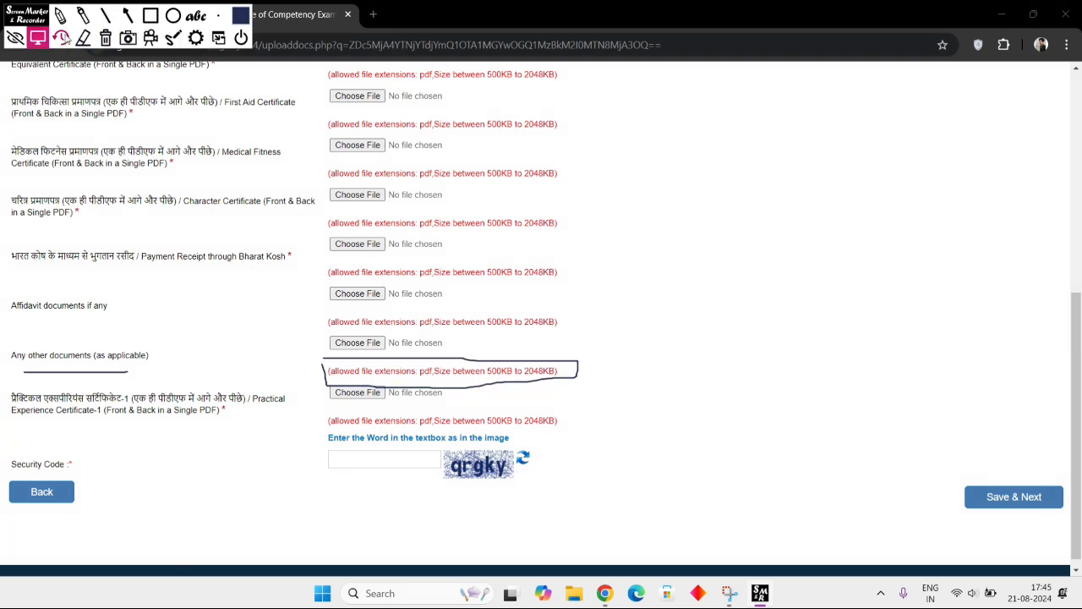
pyautogui.click(60, 37)
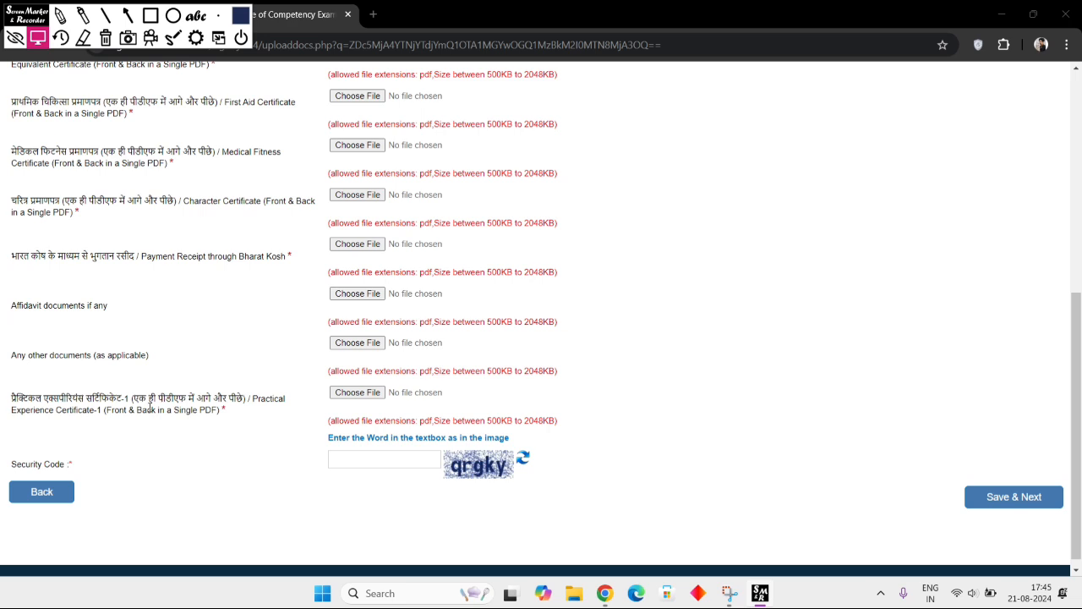
pyautogui.moveTo(136, 399); pyautogui.dragTo(285, 417)
pyautogui.click(261, 416)
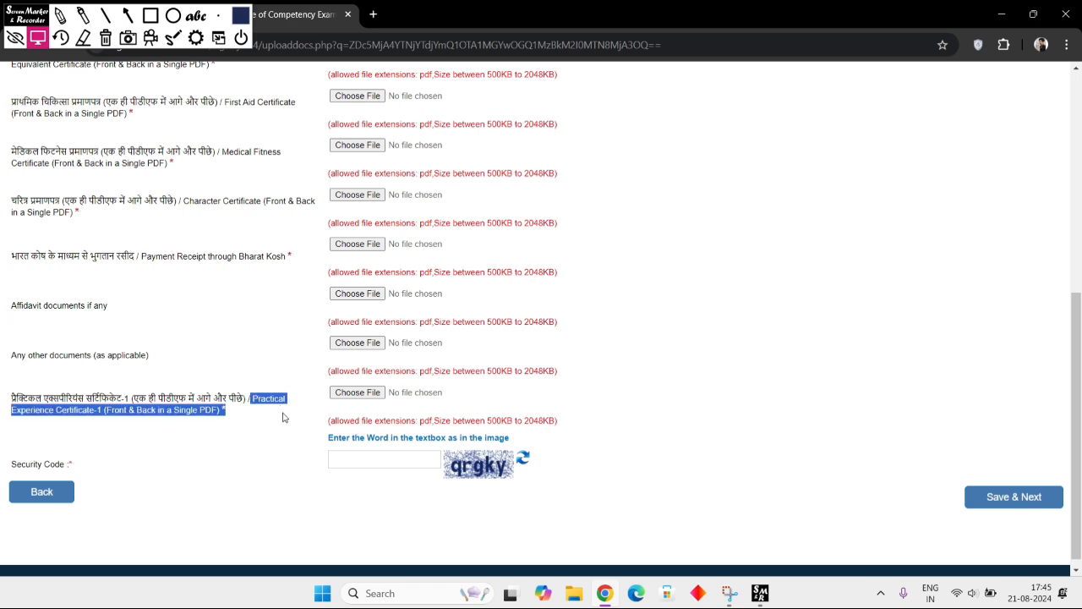
pyautogui.click(120, 469)
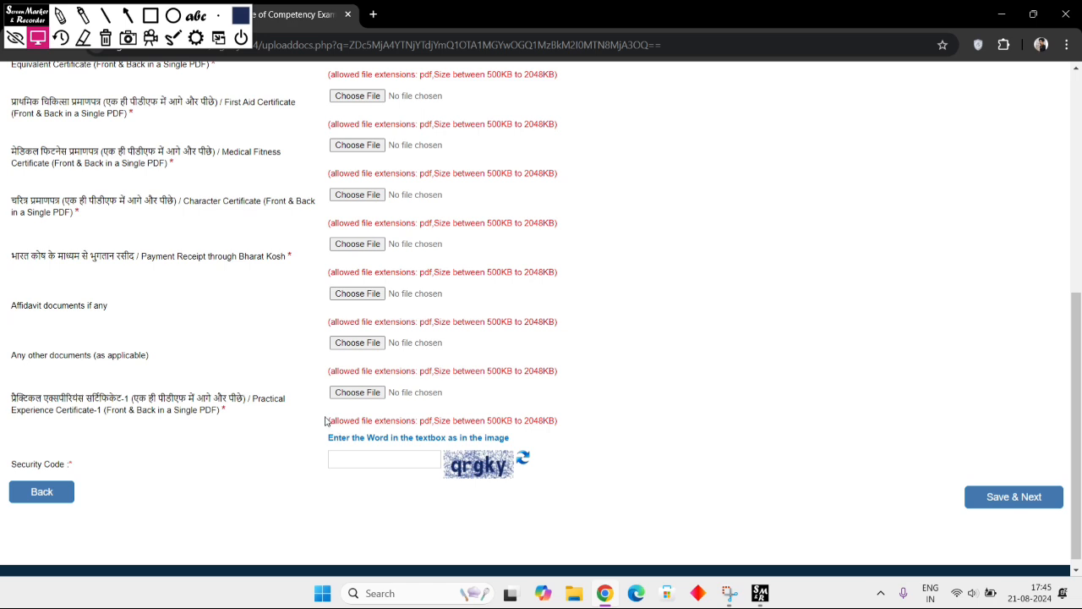
pyautogui.moveTo(325, 420); pyautogui.dragTo(585, 425)
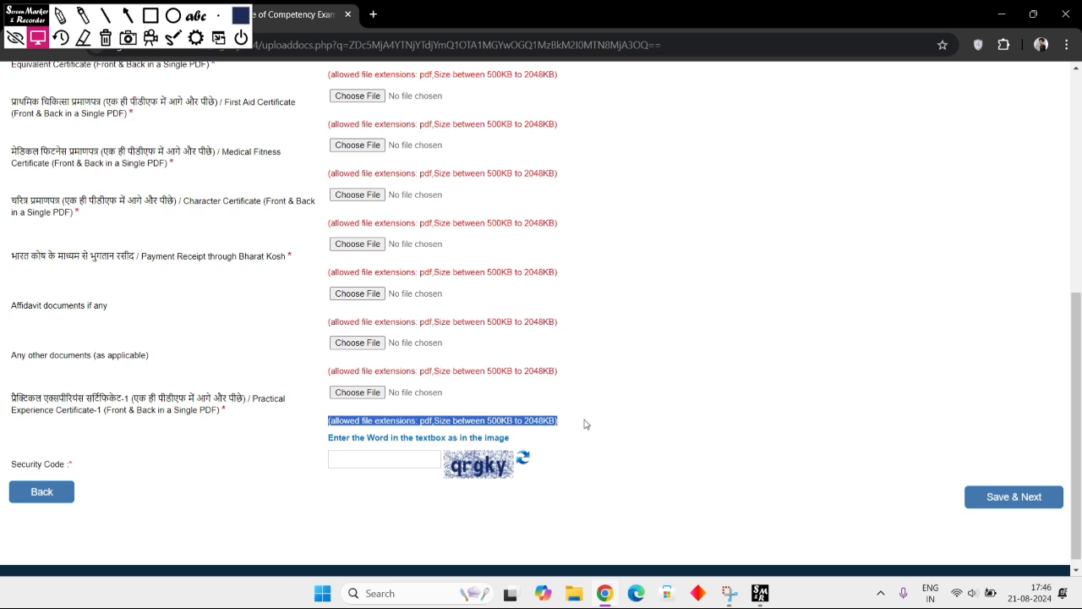
# - Scroll to the top and mark step 5 Documents and step 6 Payment in the progress bar
pyautogui.click(586, 424)
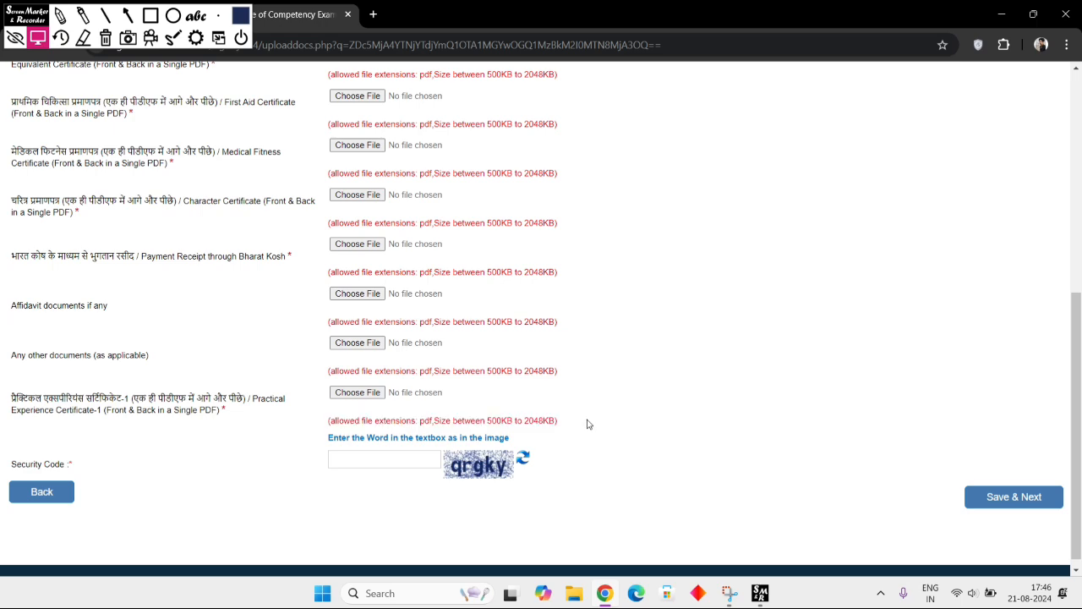
pyautogui.scroll(5, 587, 422)
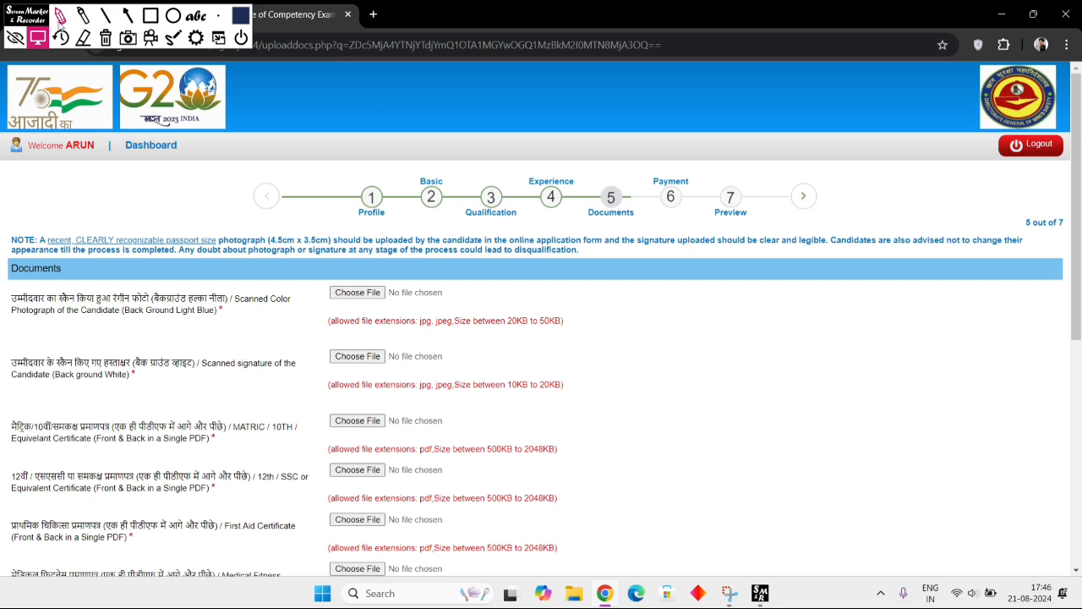
pyautogui.click(61, 17)
pyautogui.moveTo(586, 200); pyautogui.dragTo(640, 192)
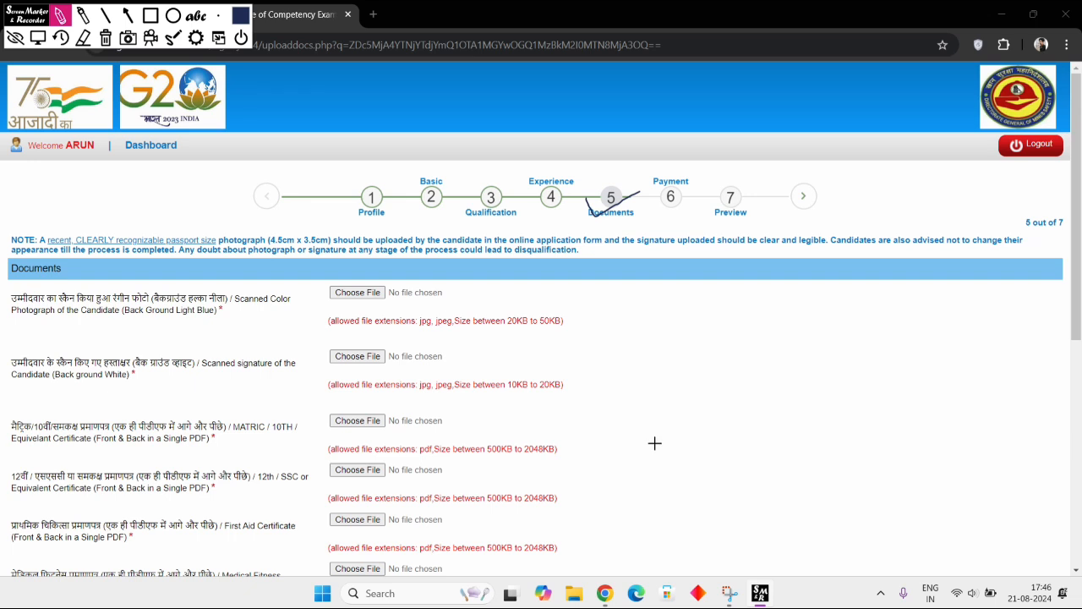
pyautogui.moveTo(647, 174)
pyautogui.mouseDown()
pyautogui.moveTo(657, 225)
pyautogui.moveTo(714, 189)
pyautogui.moveTo(663, 156)
pyautogui.moveTo(640, 160)
pyautogui.moveTo(639, 181)
pyautogui.mouseUp()
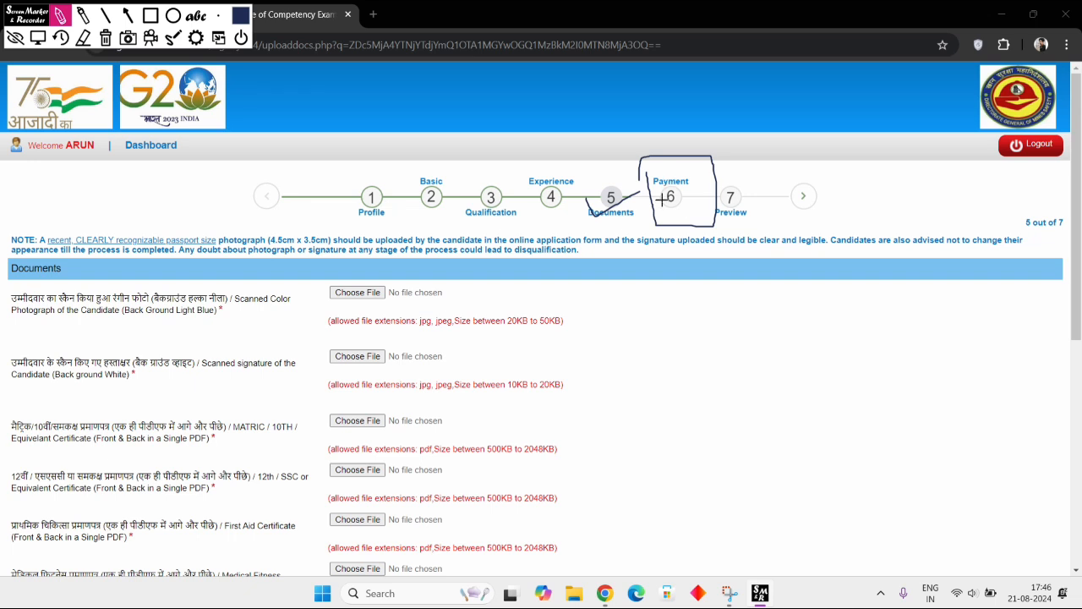
# - Erase those marks, bracket step 7 Preview, then hide the toolbar and clear the drawings
pyautogui.click(59, 38)
pyautogui.click(59, 38)
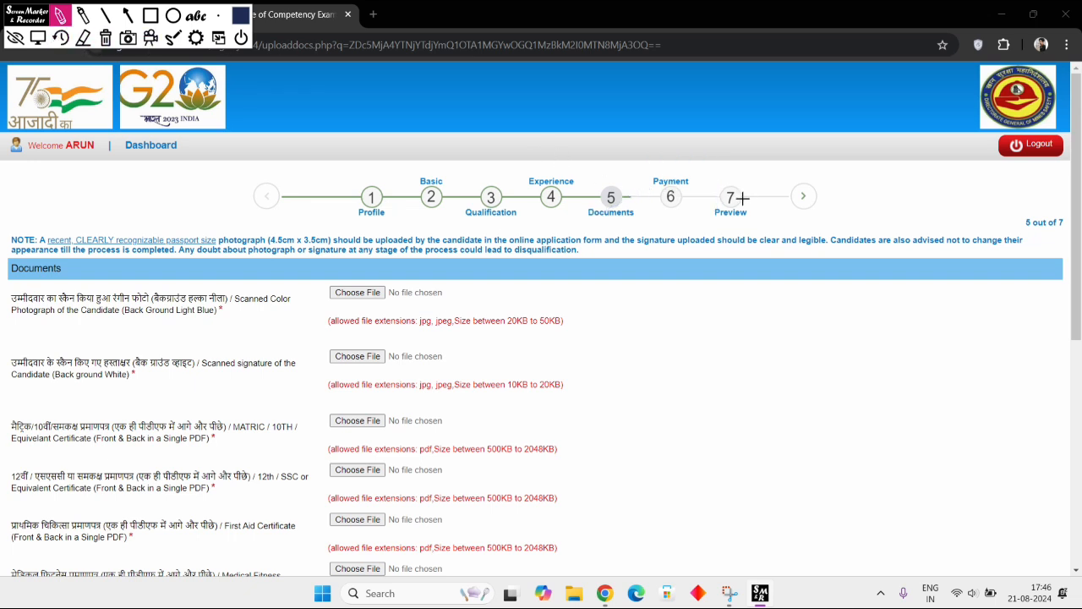
pyautogui.moveTo(748, 179)
pyautogui.mouseDown()
pyautogui.moveTo(749, 221)
pyautogui.moveTo(702, 221)
pyautogui.moveTo(703, 186)
pyautogui.moveTo(726, 163)
pyautogui.moveTo(754, 166)
pyautogui.moveTo(752, 191)
pyautogui.mouseUp()
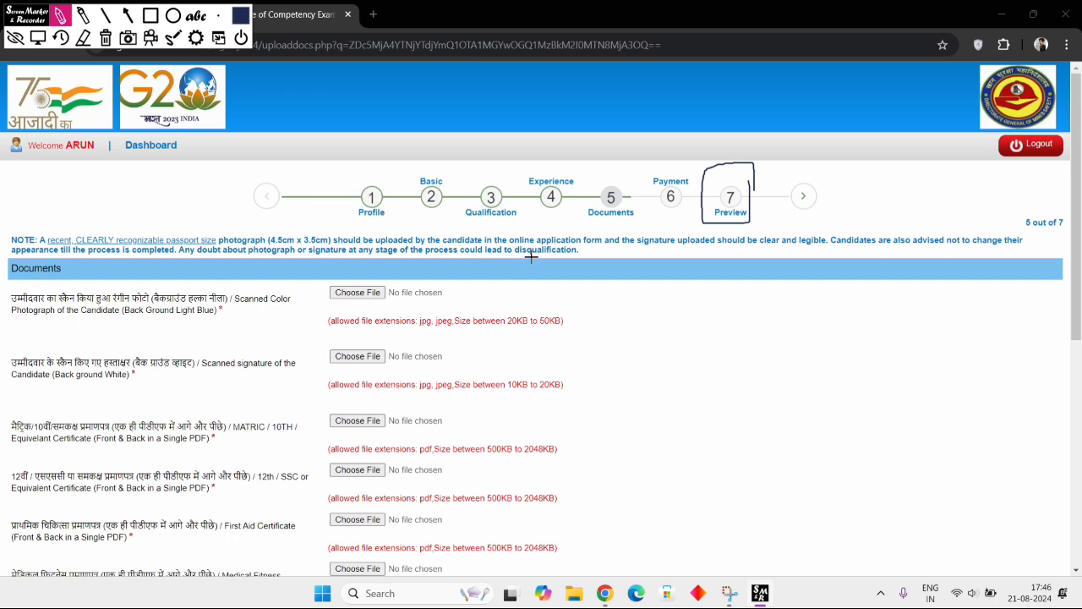
pyautogui.click(14, 39)
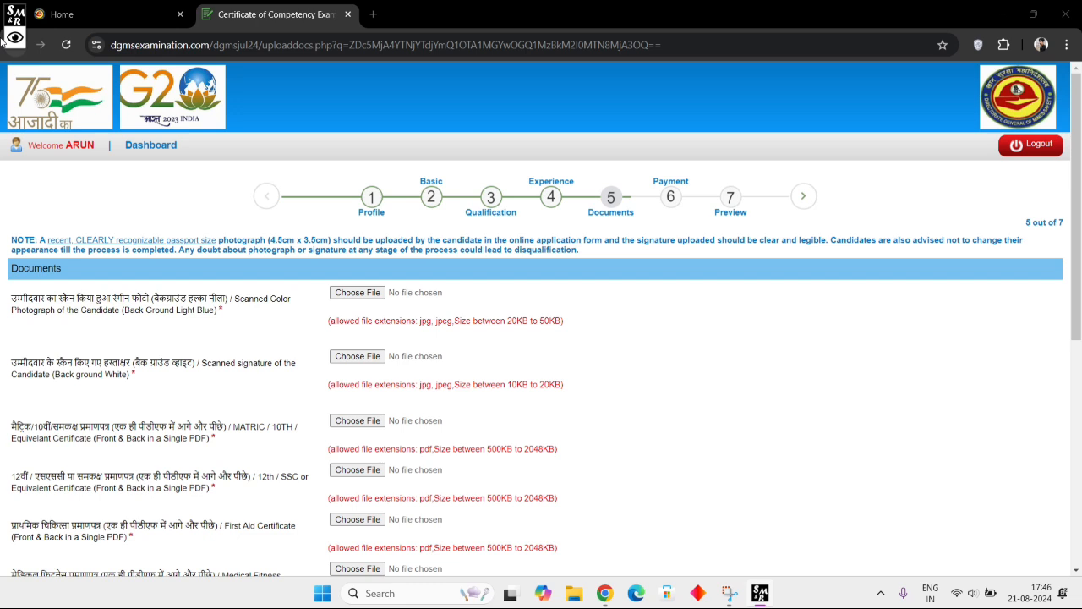